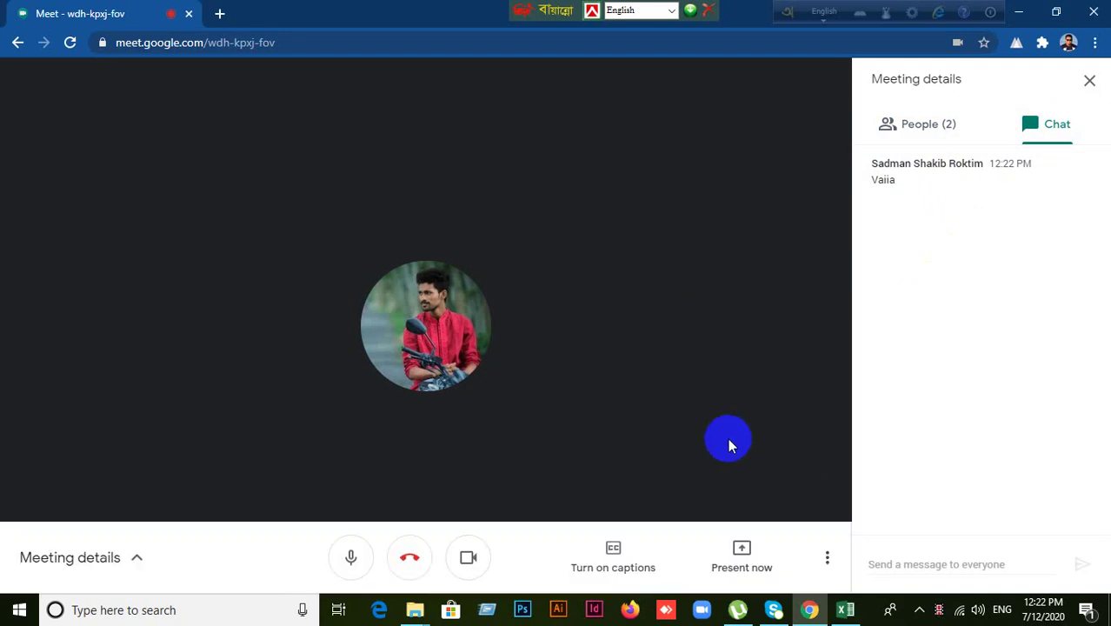
# Step: Present the entire screen to everyone in the meeting
pyautogui.click(737, 548)
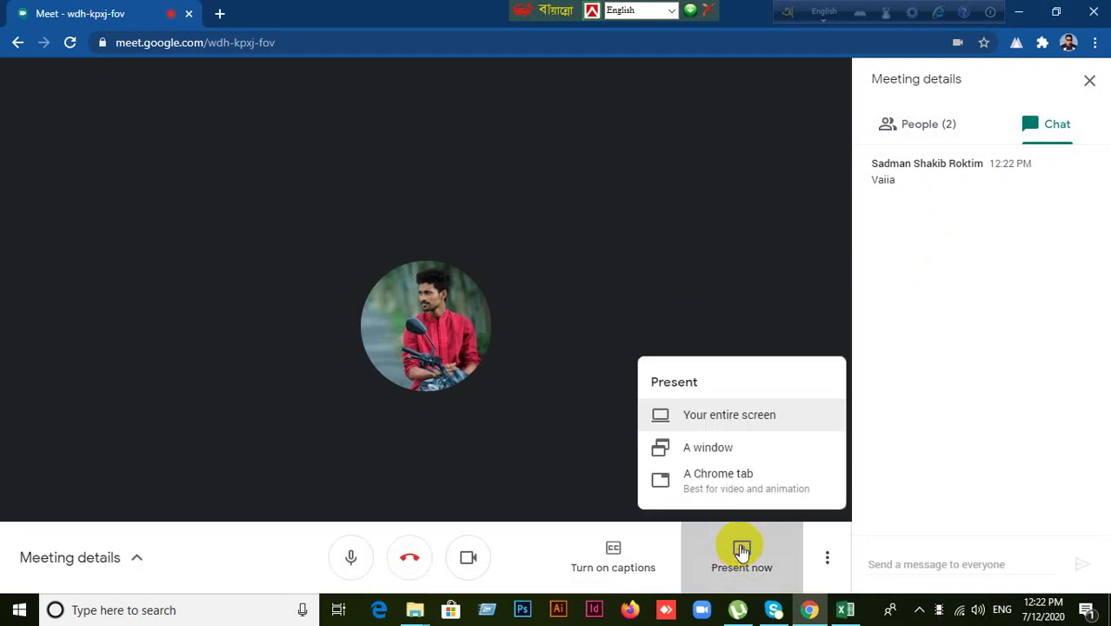
pyautogui.click(717, 424)
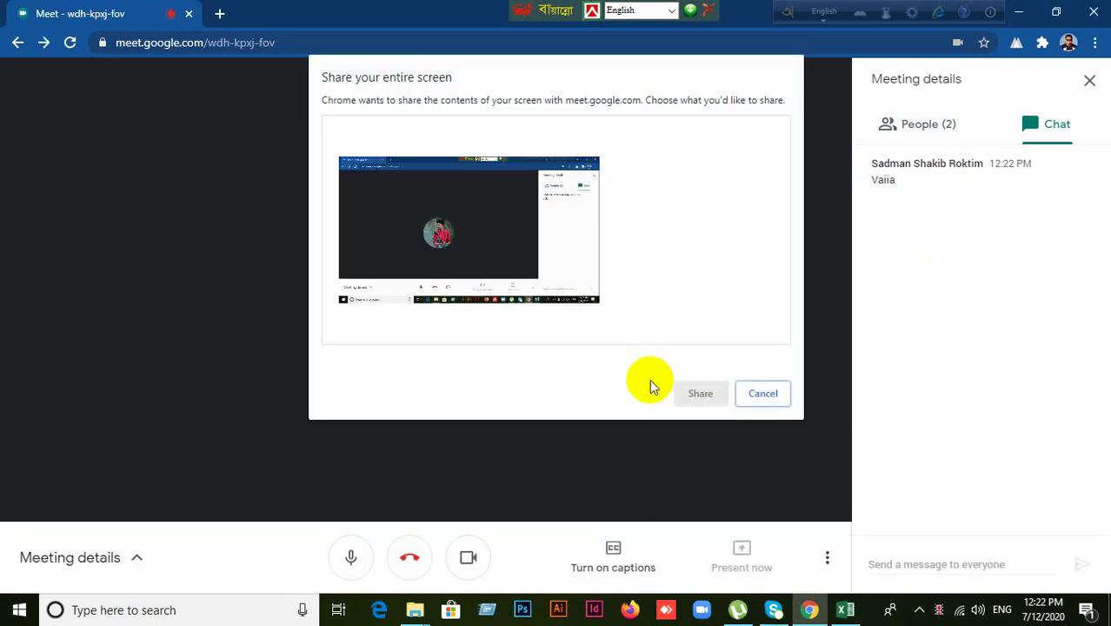
pyautogui.click(450, 256)
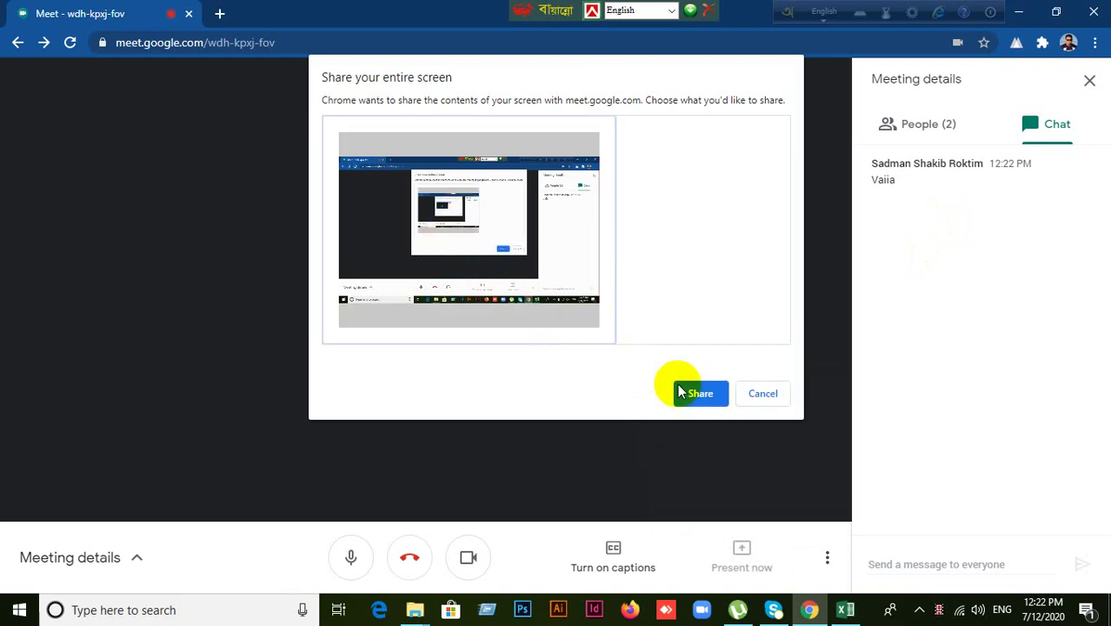
pyautogui.click(712, 392)
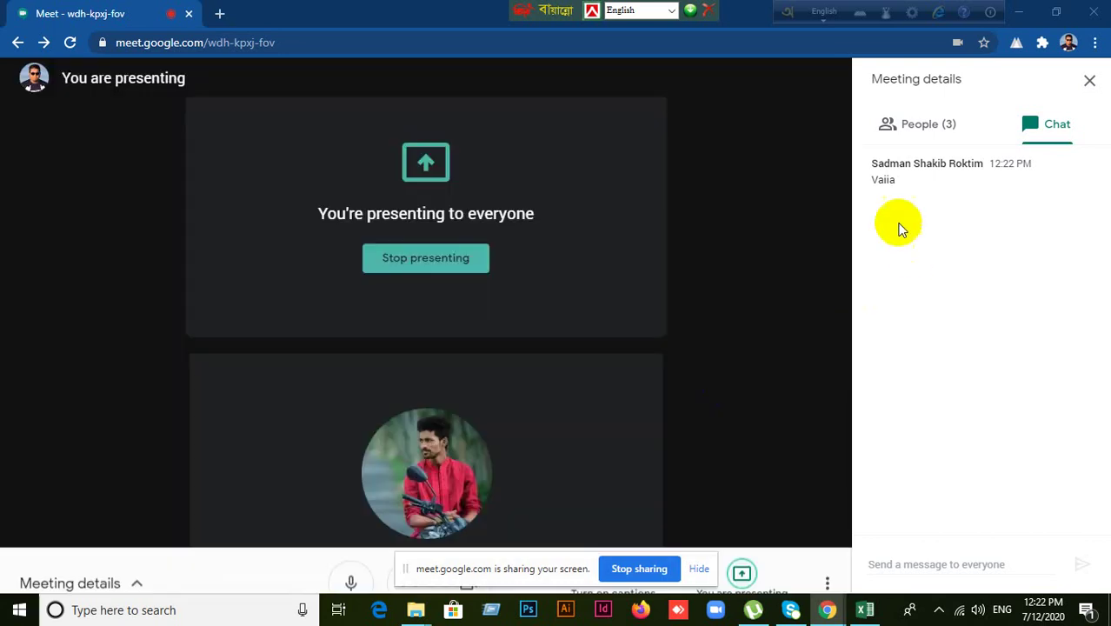
# Step: Check the meeting's participant list and chat, and minimize the browser and spreadsheet windows to reveal the desktop
pyautogui.click(926, 136)
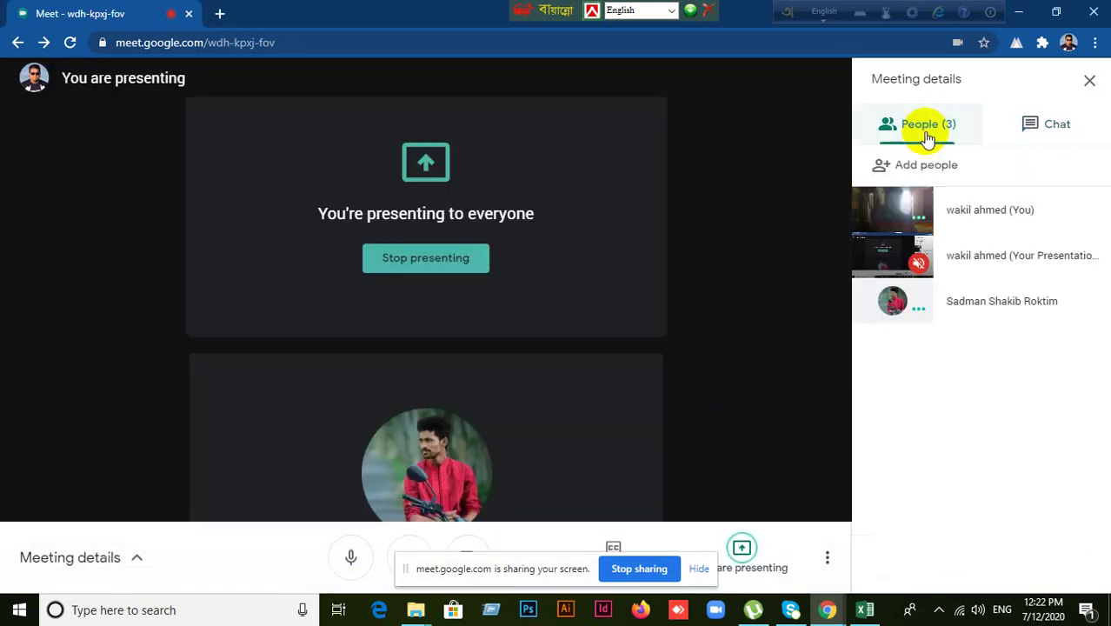
pyautogui.click(1058, 130)
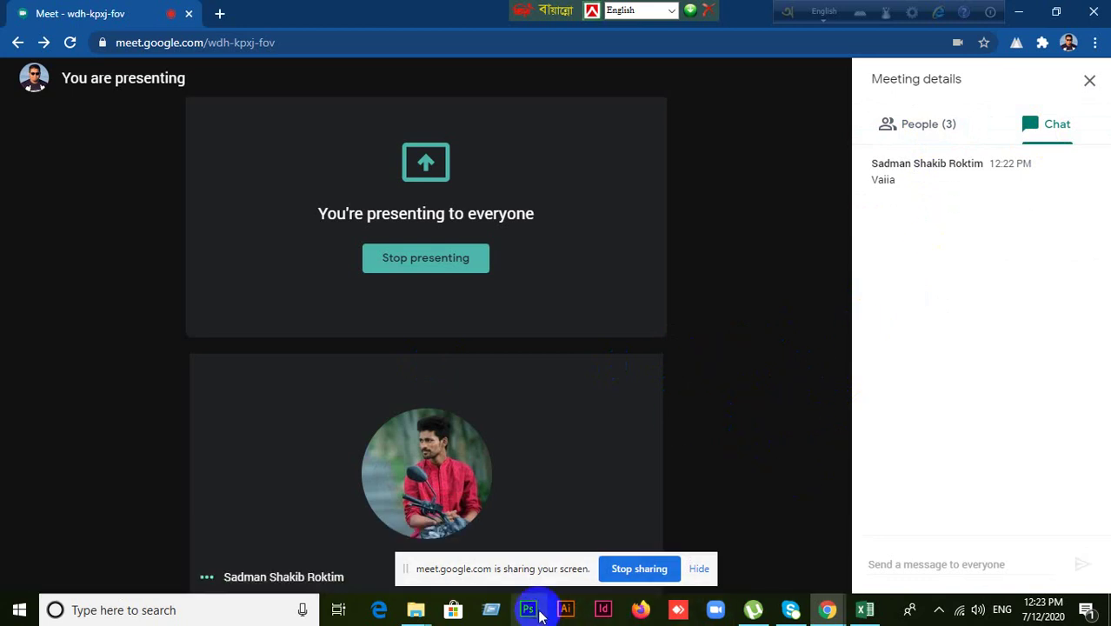
pyautogui.click(1021, 17)
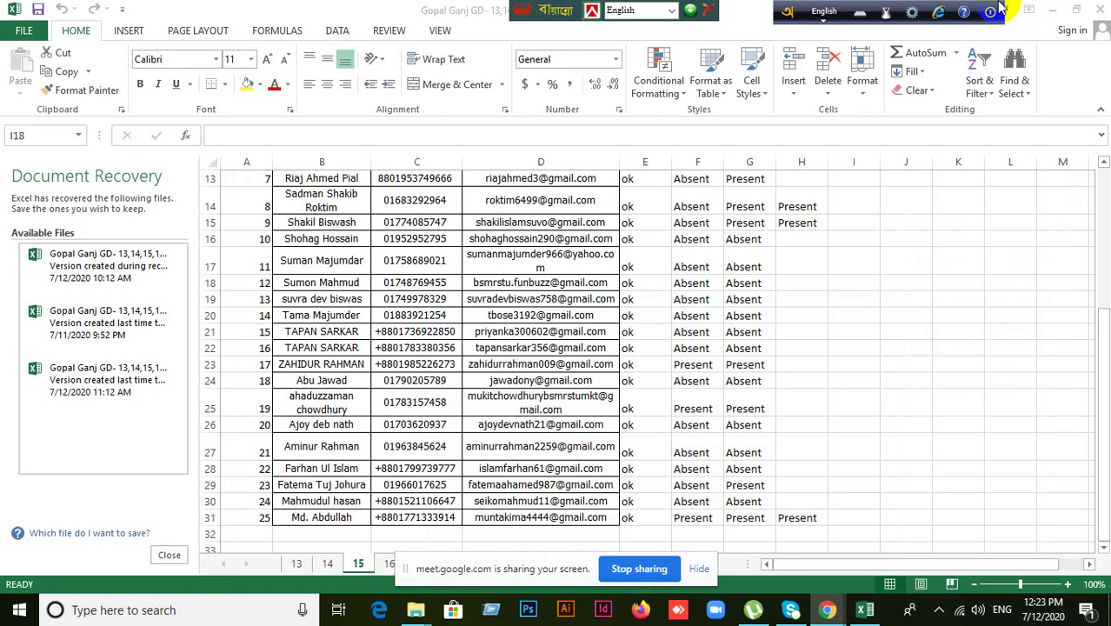
pyautogui.click(1019, 10)
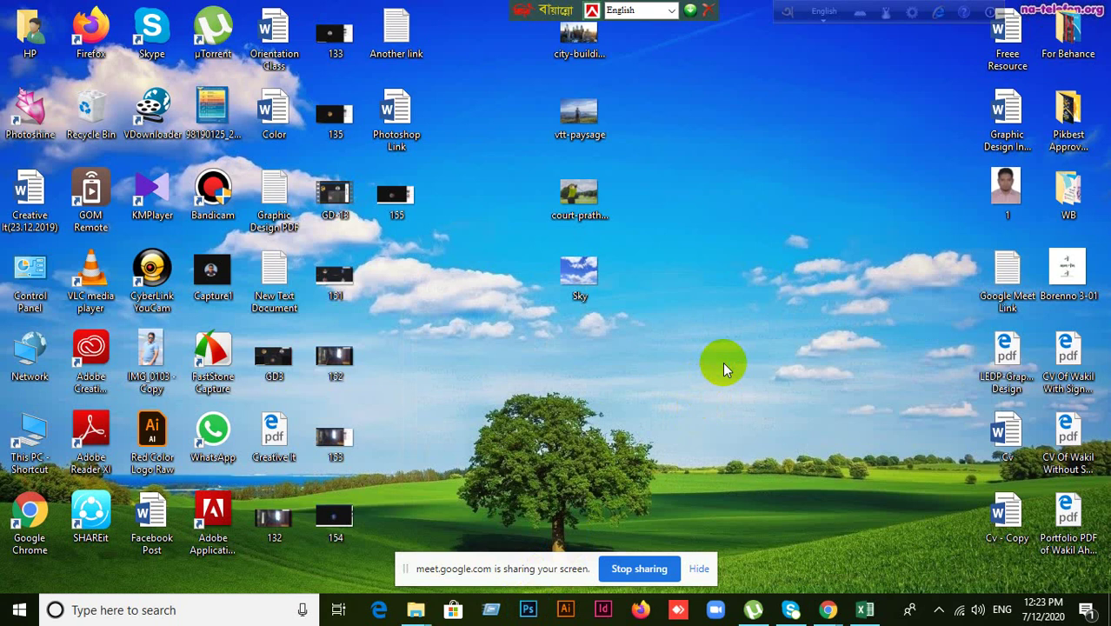
# Step: Switch back to Google Meet, admit the waiting participant and expand that participant's controls in the people list
pyautogui.moveTo(827, 610)
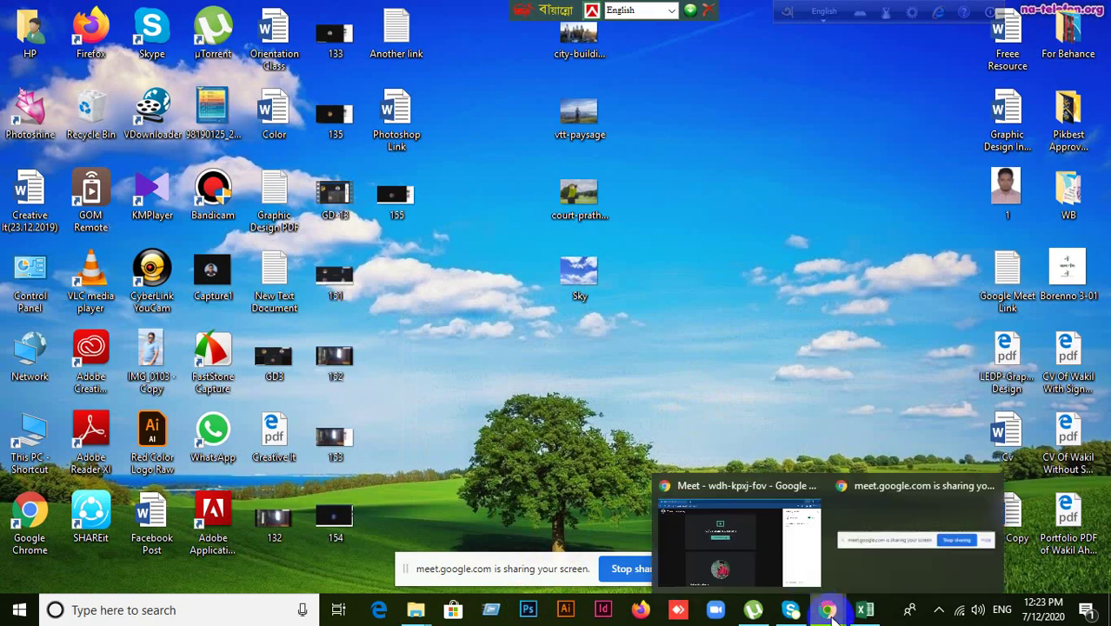
pyautogui.click(751, 574)
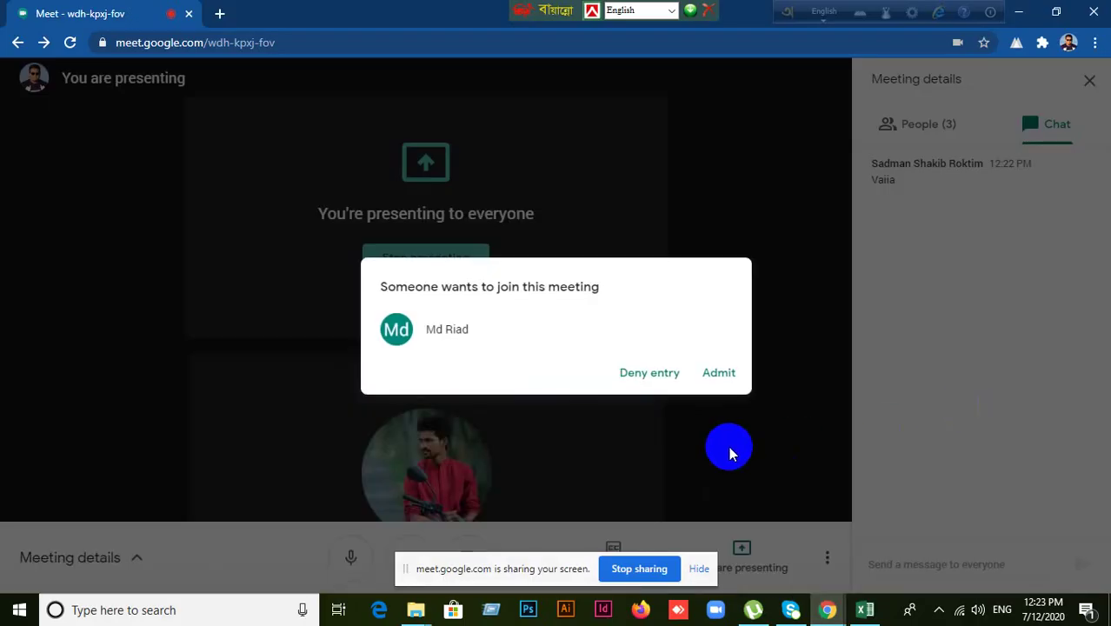
pyautogui.click(719, 373)
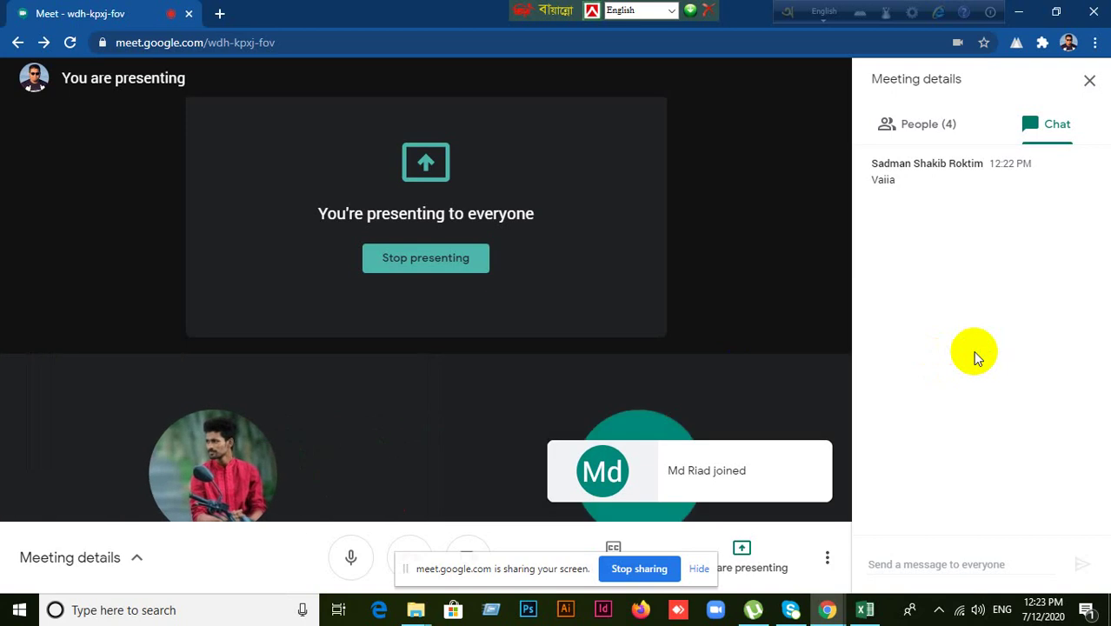
pyautogui.click(913, 128)
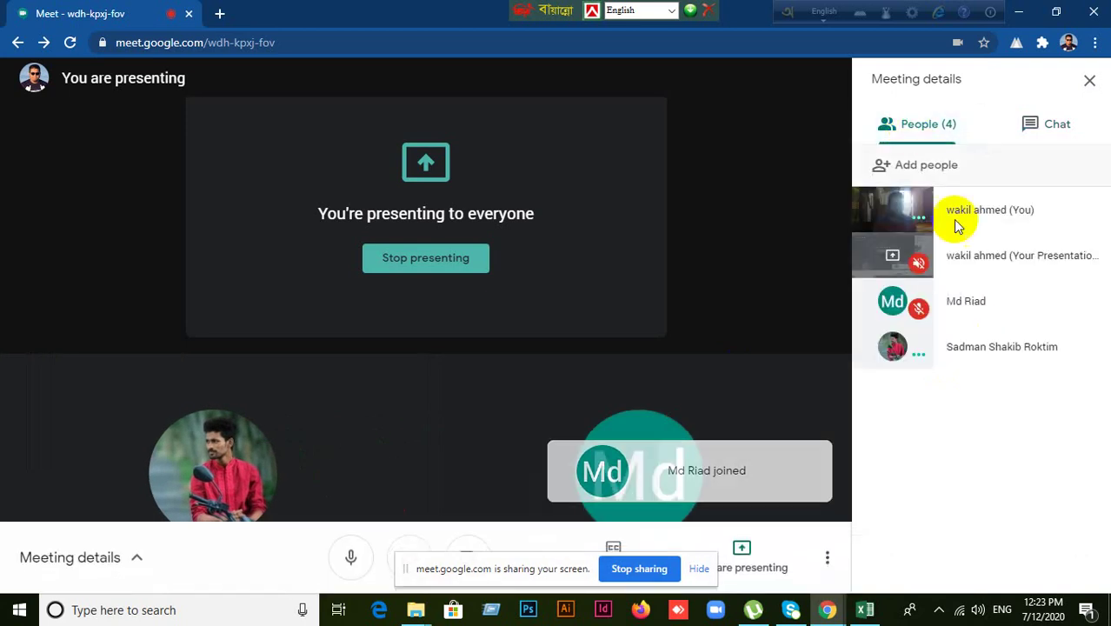
pyautogui.click(991, 312)
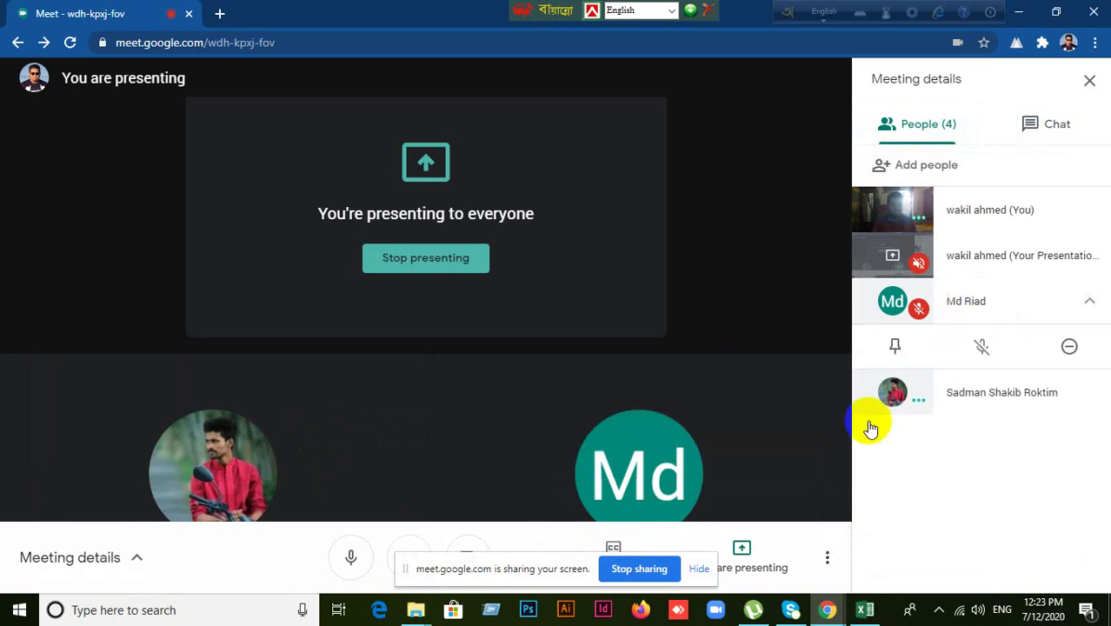
# Step: Switch to Excel to look at attendance sheet 15, and return to Google Meet to check who is in the meeting
pyautogui.click(866, 609)
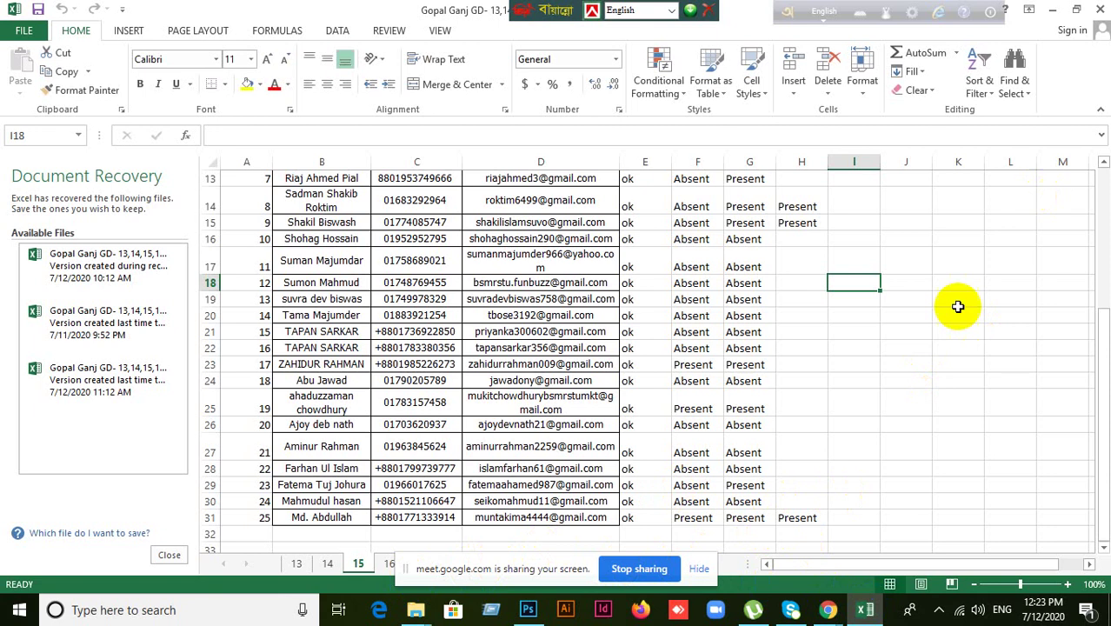
pyautogui.click(830, 611)
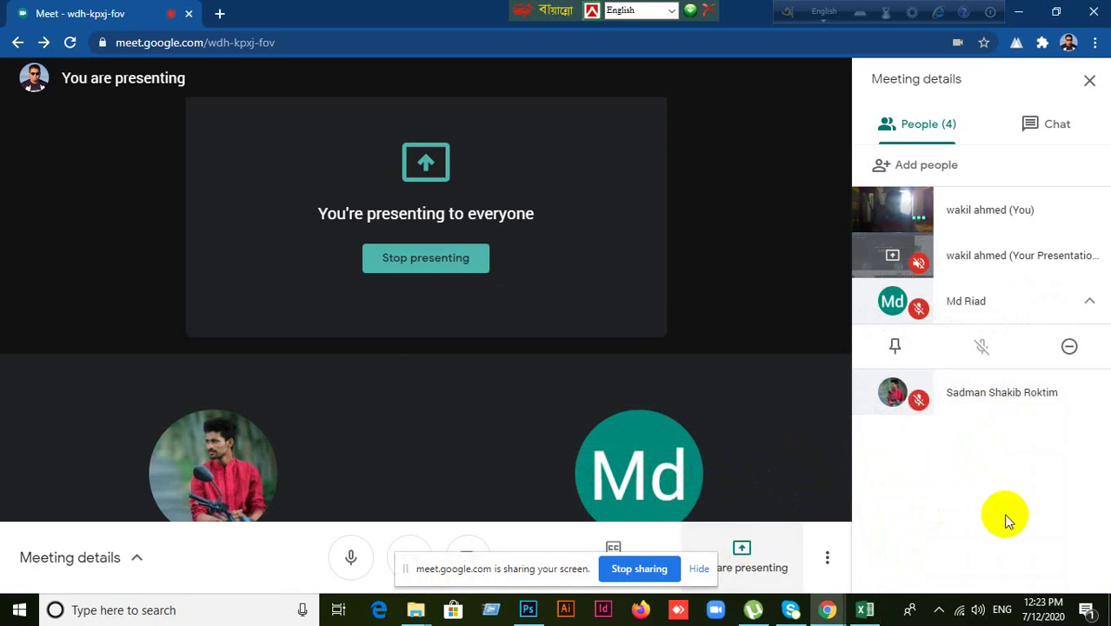
pyautogui.moveTo(793, 551)
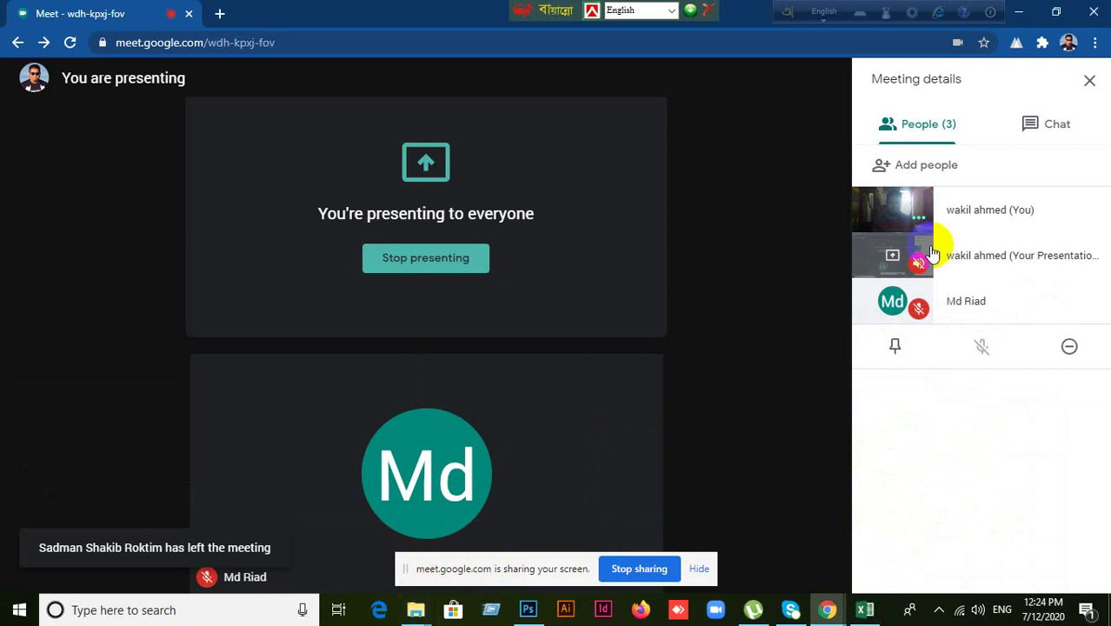
pyautogui.click(1018, 13)
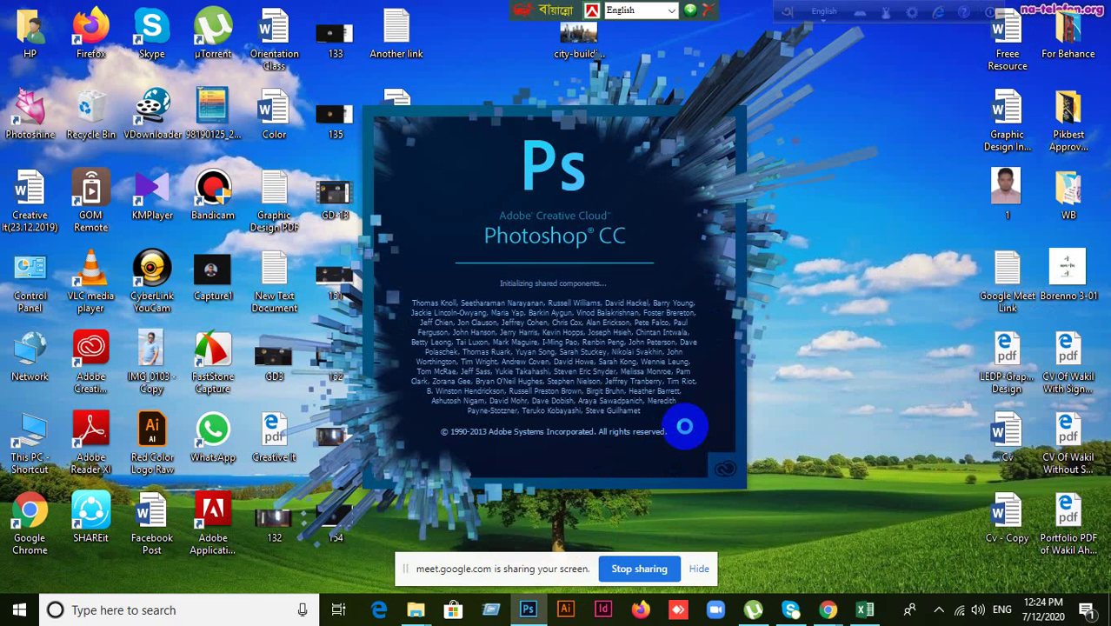
pyautogui.click(869, 609)
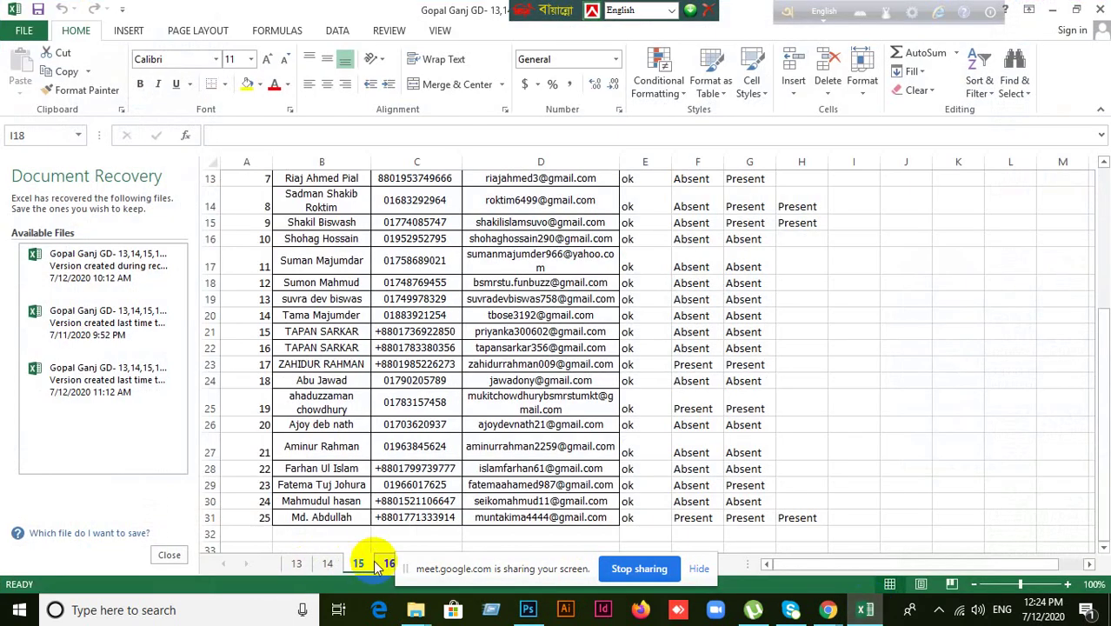
pyautogui.moveTo(830, 611)
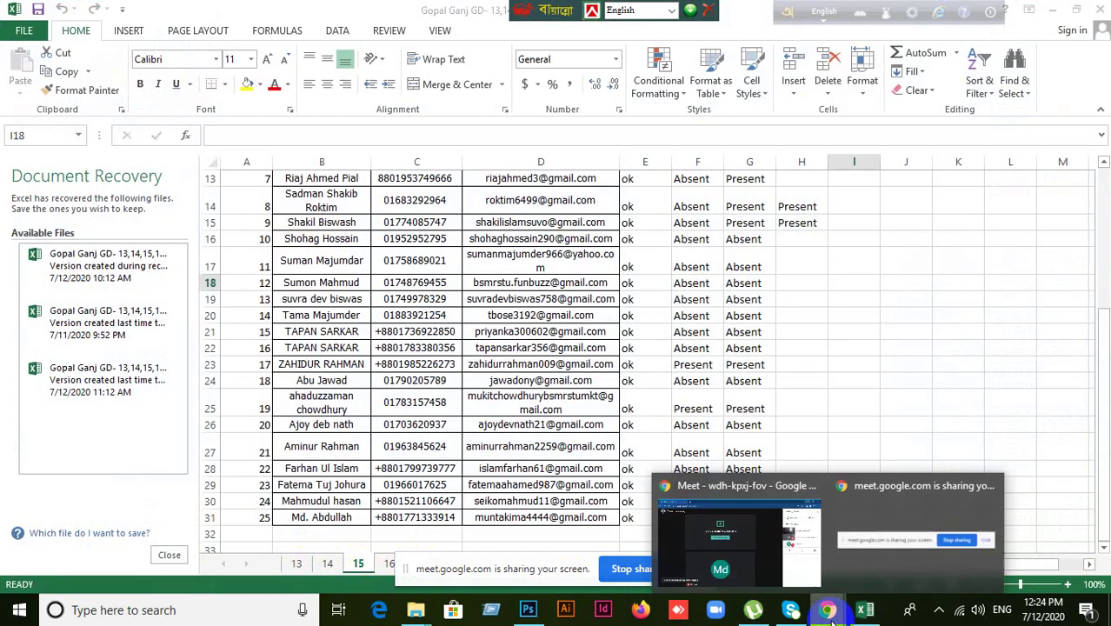
pyautogui.click(769, 548)
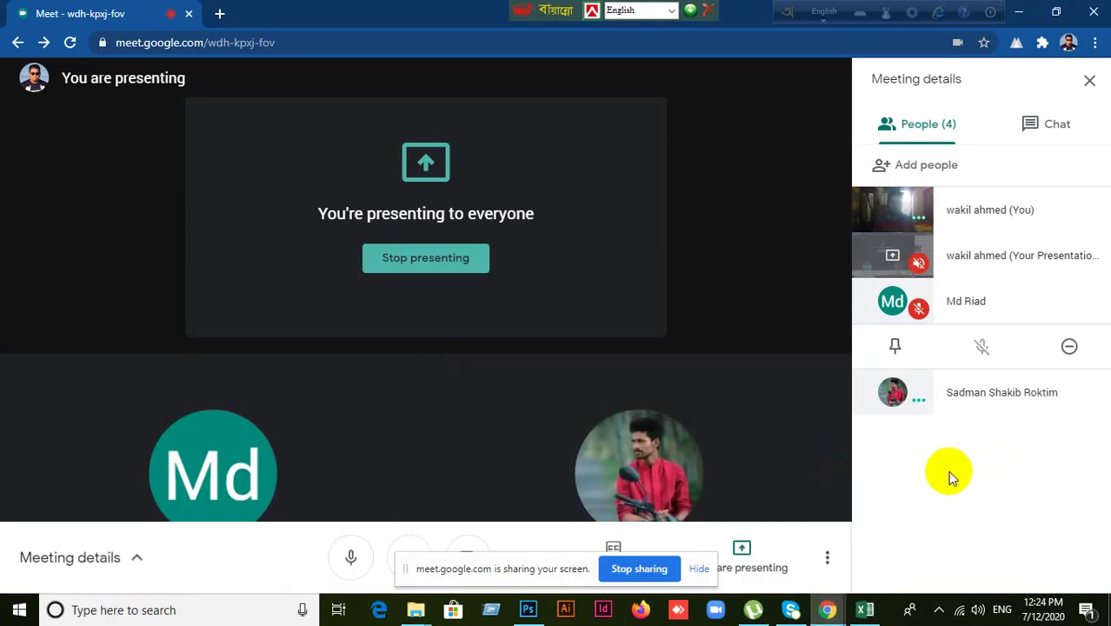
# Step: Check the meeting chat and collapse the newly admitted participant's controls in the people list
pyautogui.click(1049, 122)
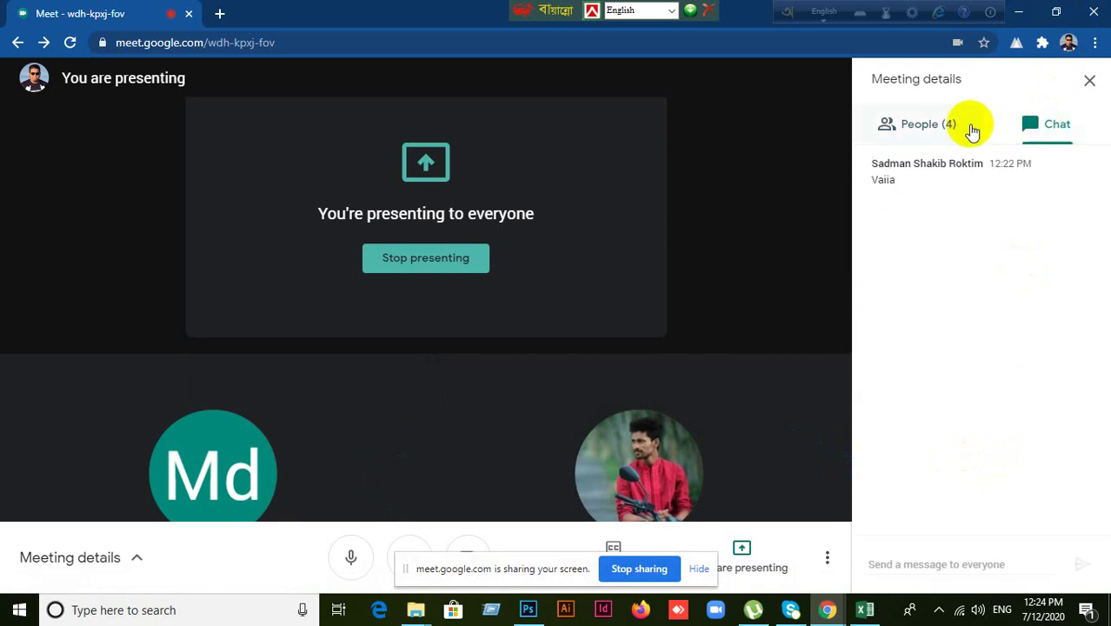
pyautogui.click(930, 121)
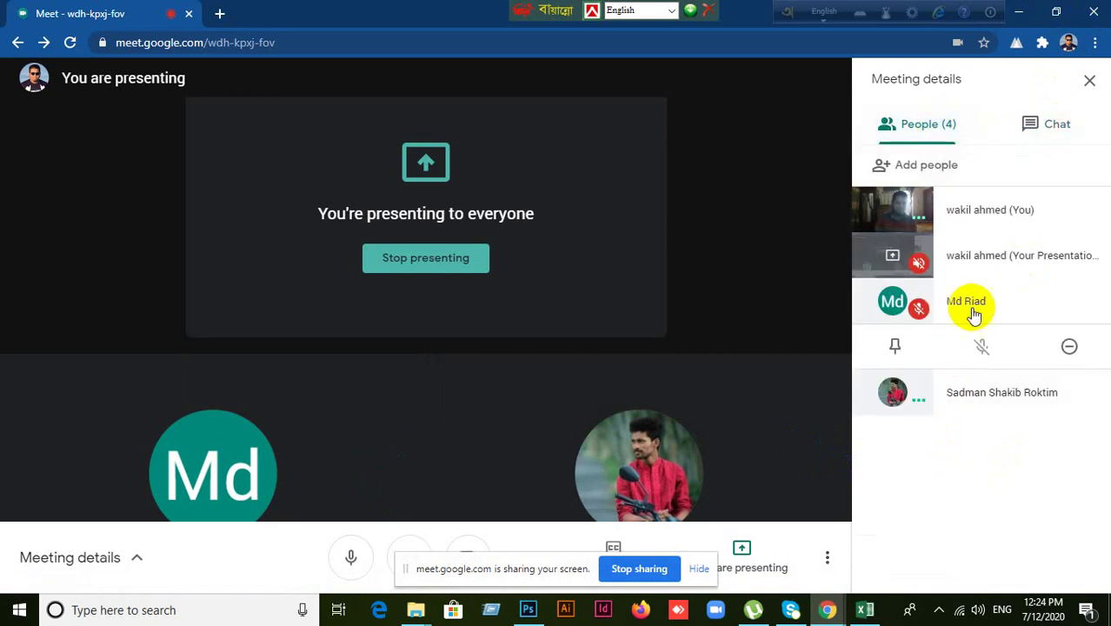
pyautogui.click(1088, 300)
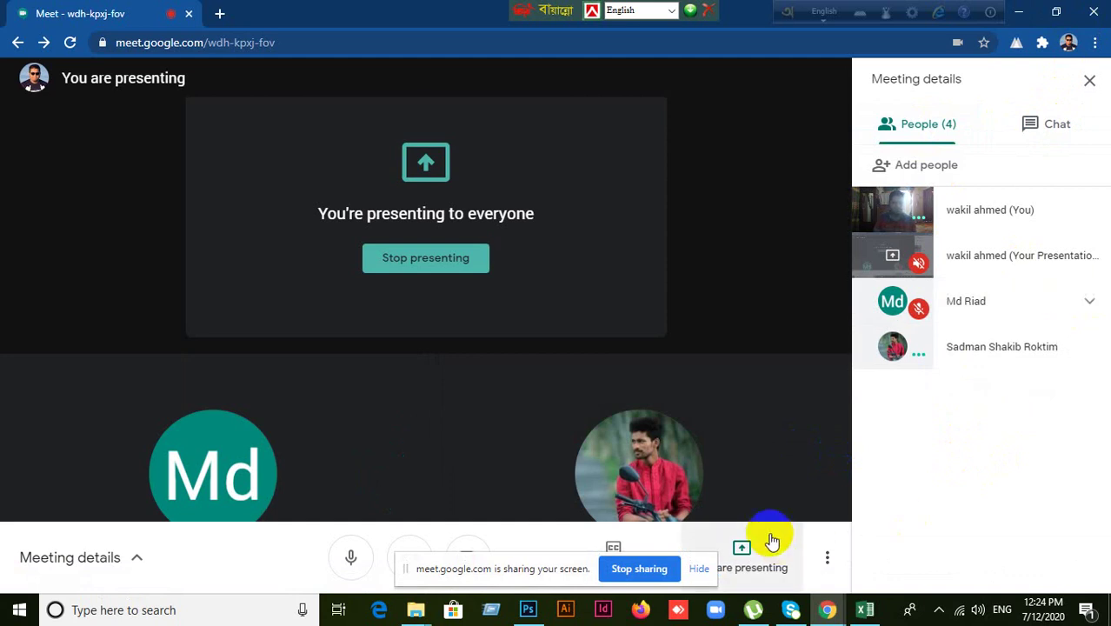
# Step: Review the student attendance records on sheet 15 in Excel and check the participant list in Google Meet
pyautogui.click(859, 612)
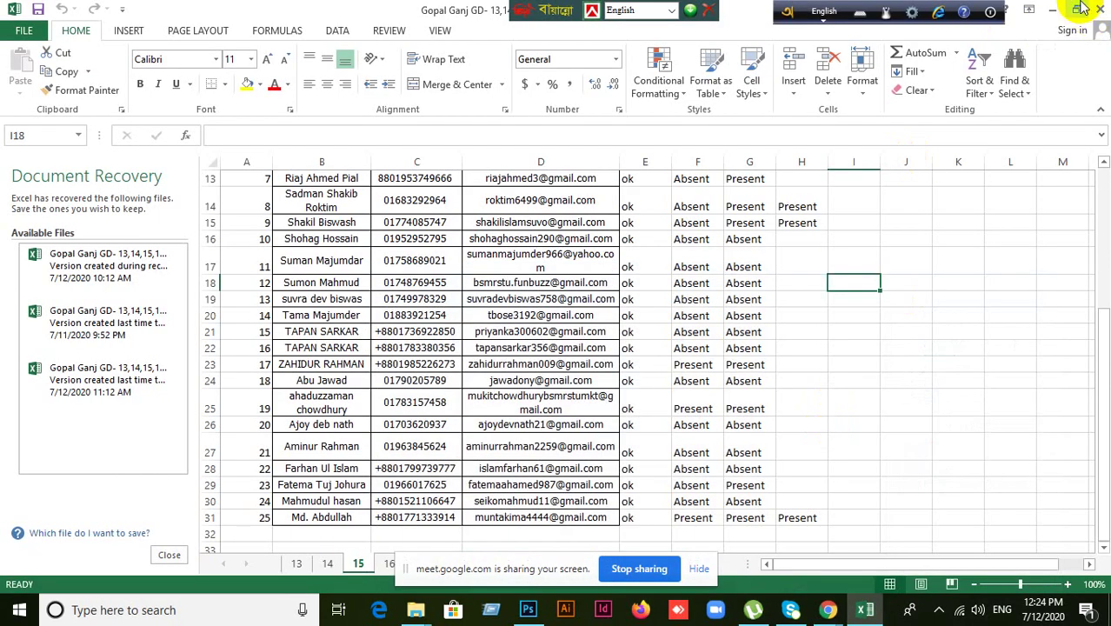
pyautogui.click(1050, 9)
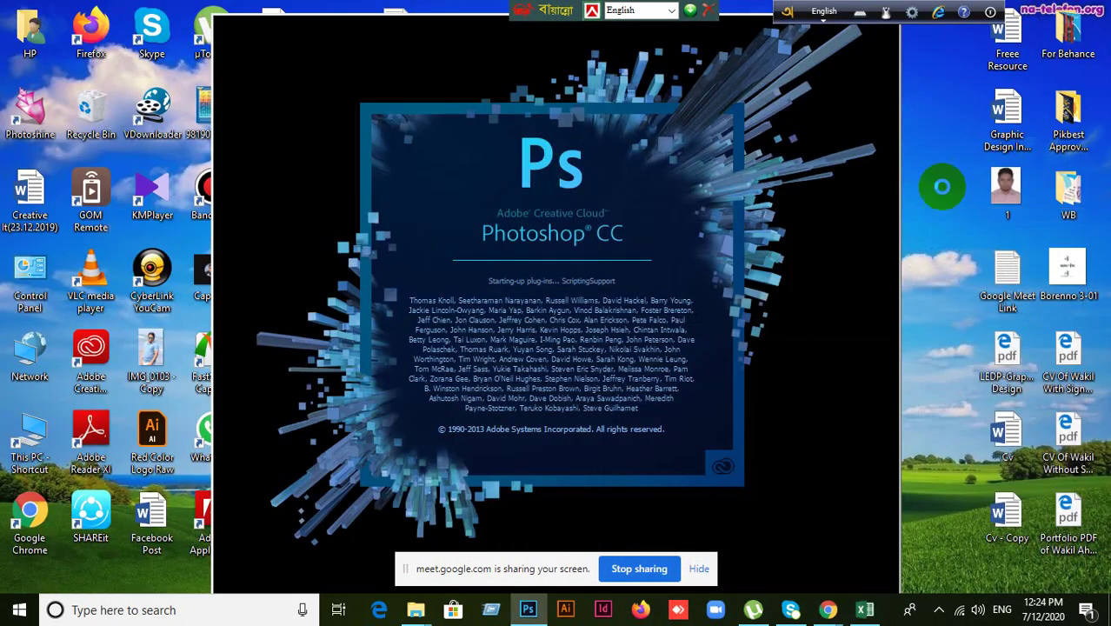
pyautogui.click(865, 610)
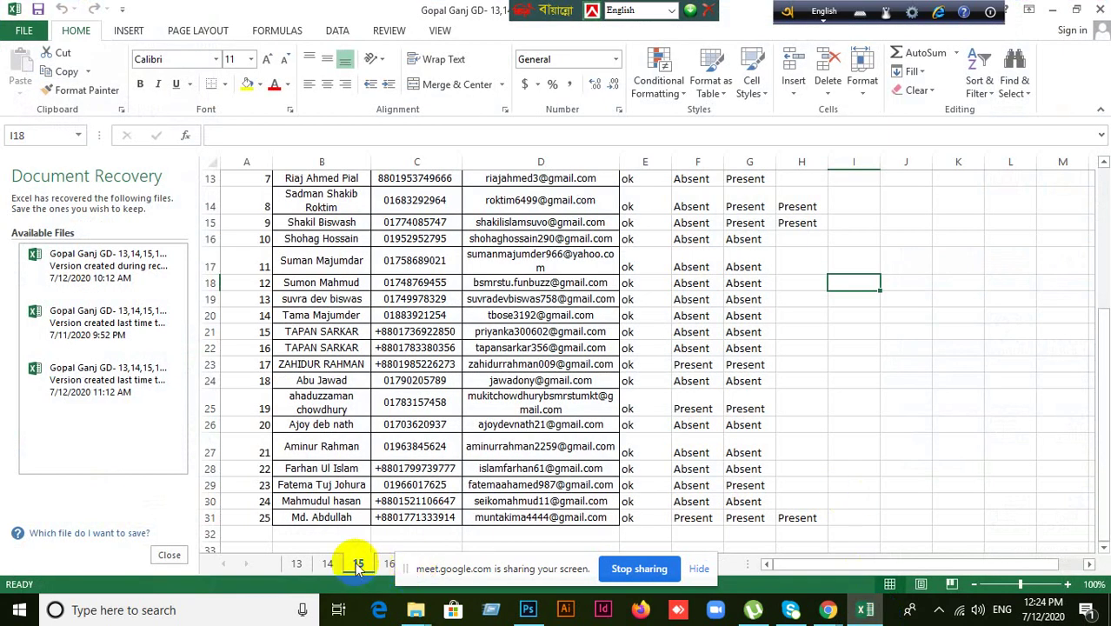
pyautogui.scroll(2, 858, 383)
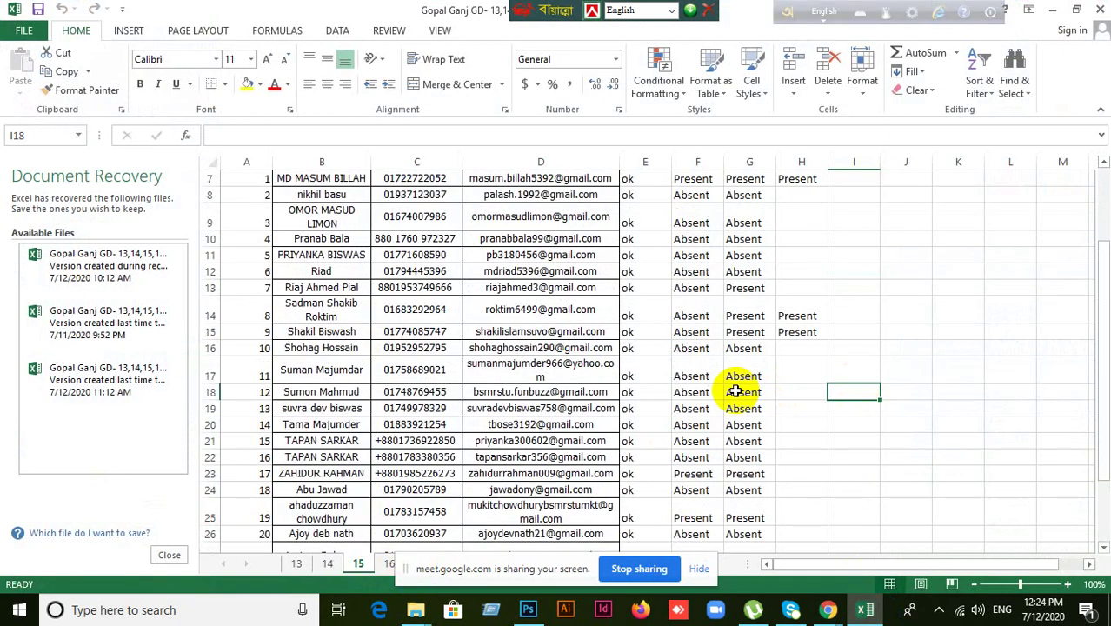
pyautogui.scroll(2, 736, 389)
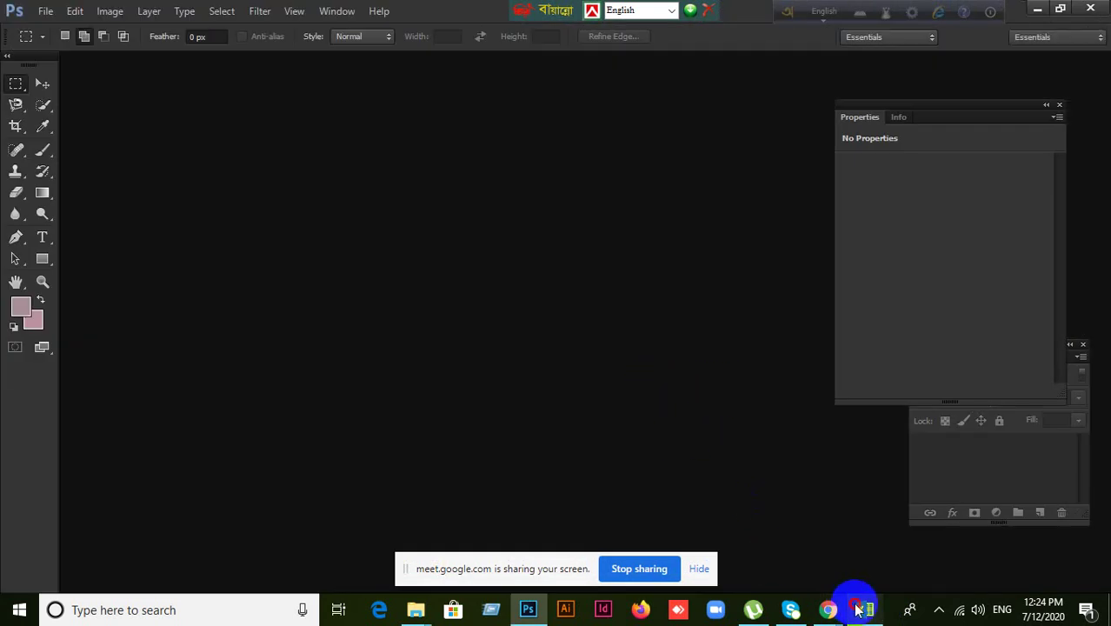
pyautogui.click(862, 608)
pyautogui.scroll(-4, 655, 435)
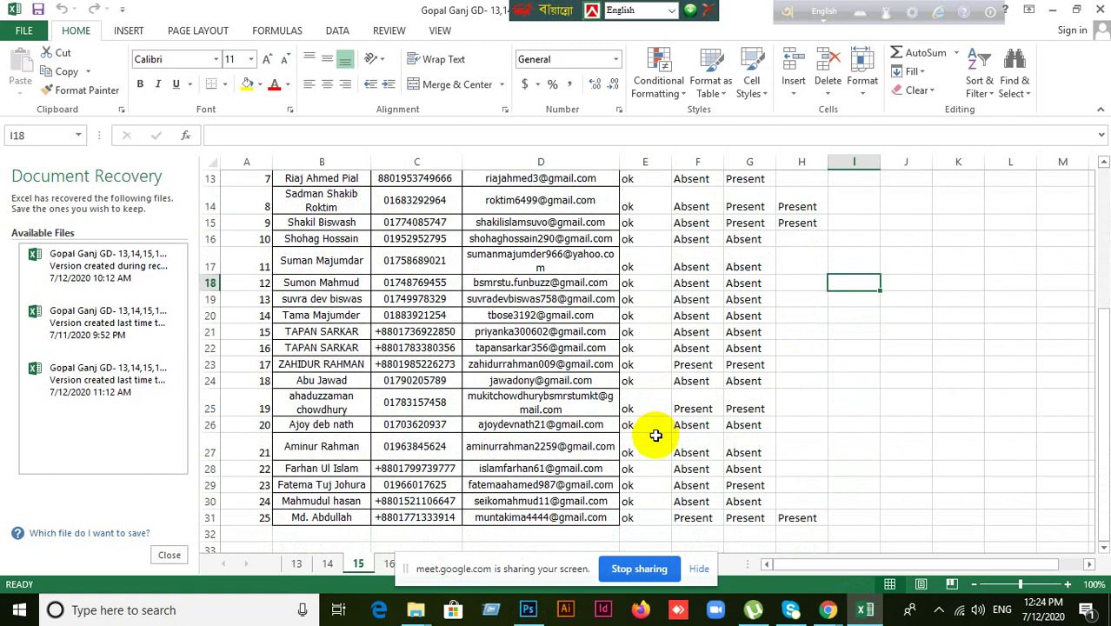
pyautogui.scroll(-1, 655, 435)
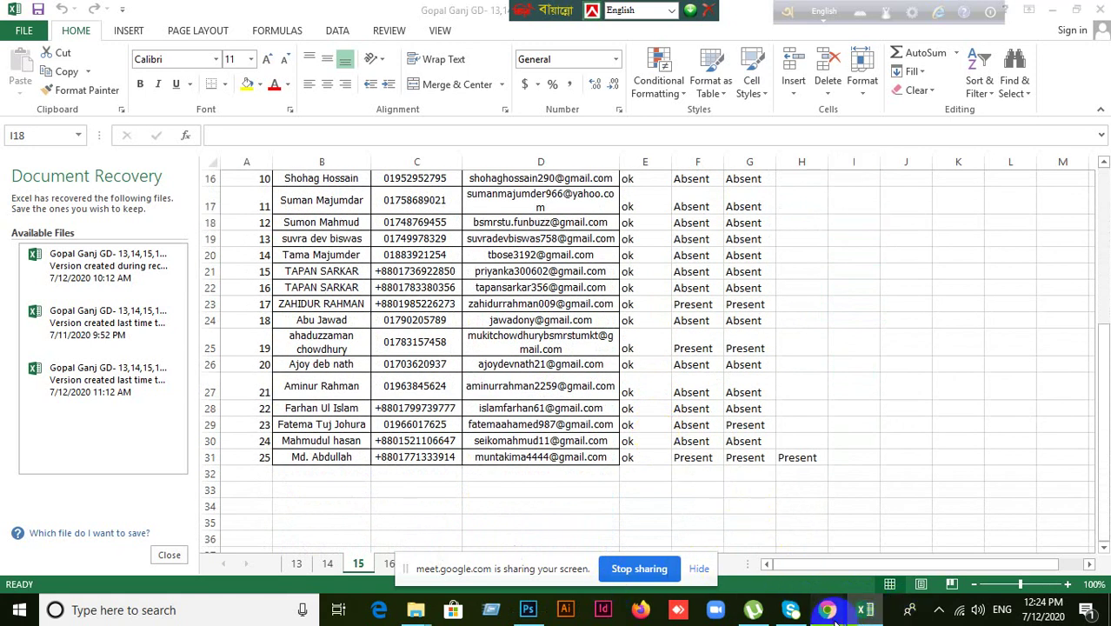
pyautogui.moveTo(827, 609)
pyautogui.click(804, 533)
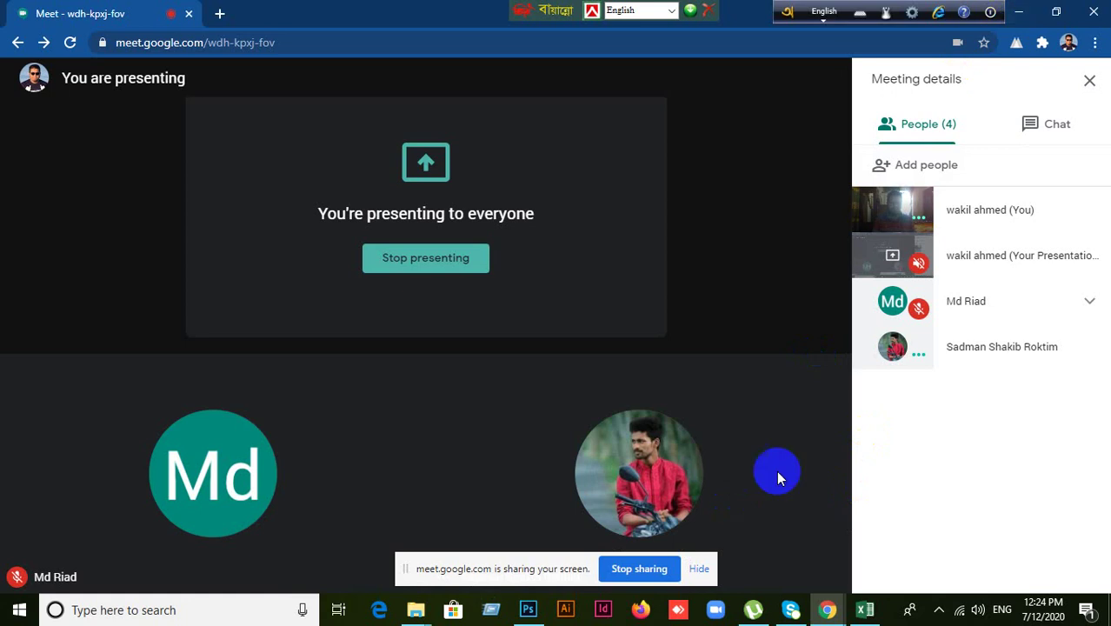
# Step: Switch to Photoshop and move the floating Properties and Layers panels apart along the edge of the workspace
pyautogui.click(1028, 11)
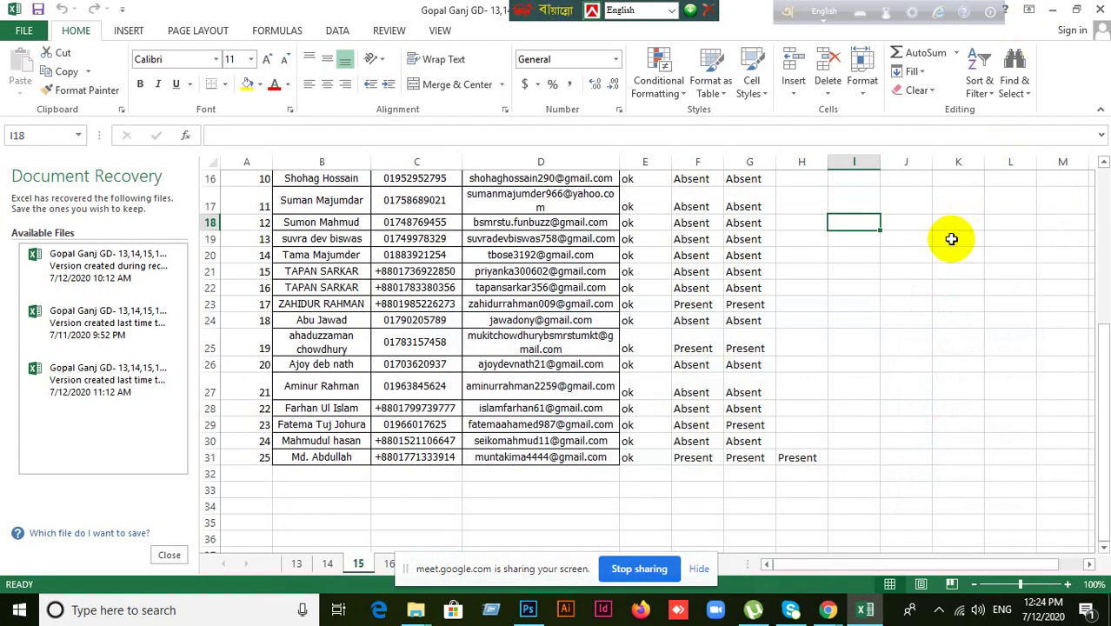
pyautogui.click(1051, 10)
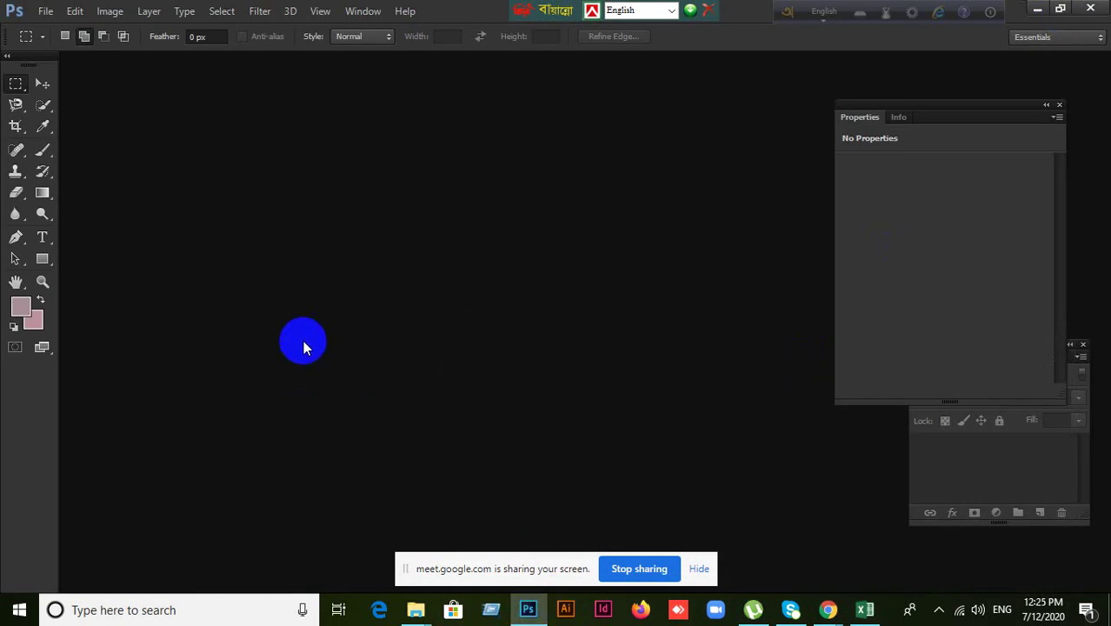
pyautogui.moveTo(973, 111); pyautogui.dragTo(1019, 61)
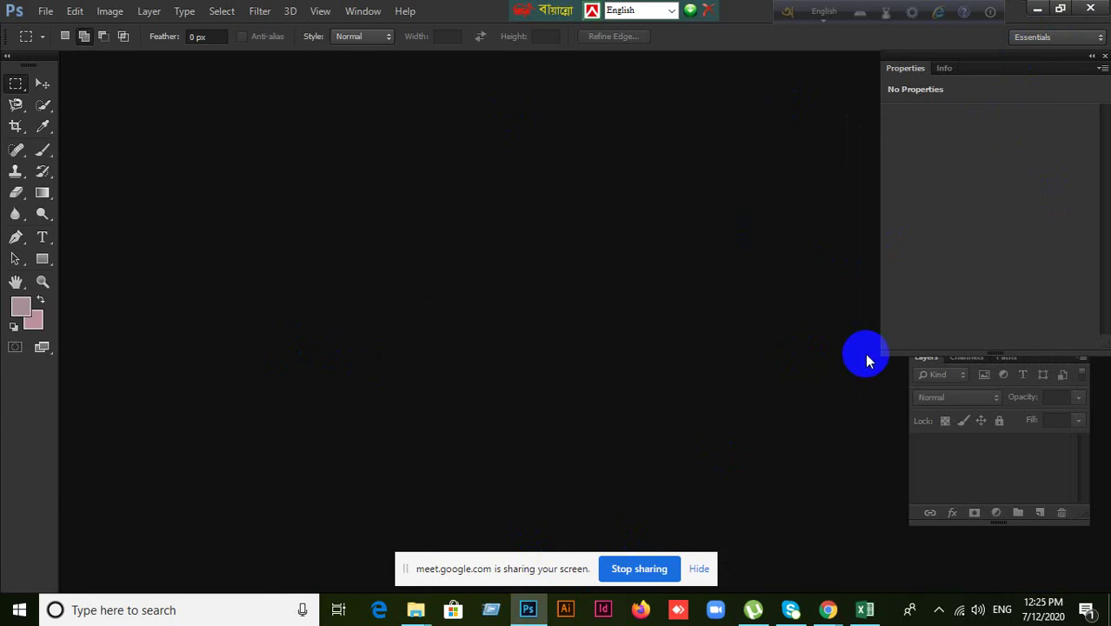
pyautogui.moveTo(1044, 365); pyautogui.dragTo(1044, 397)
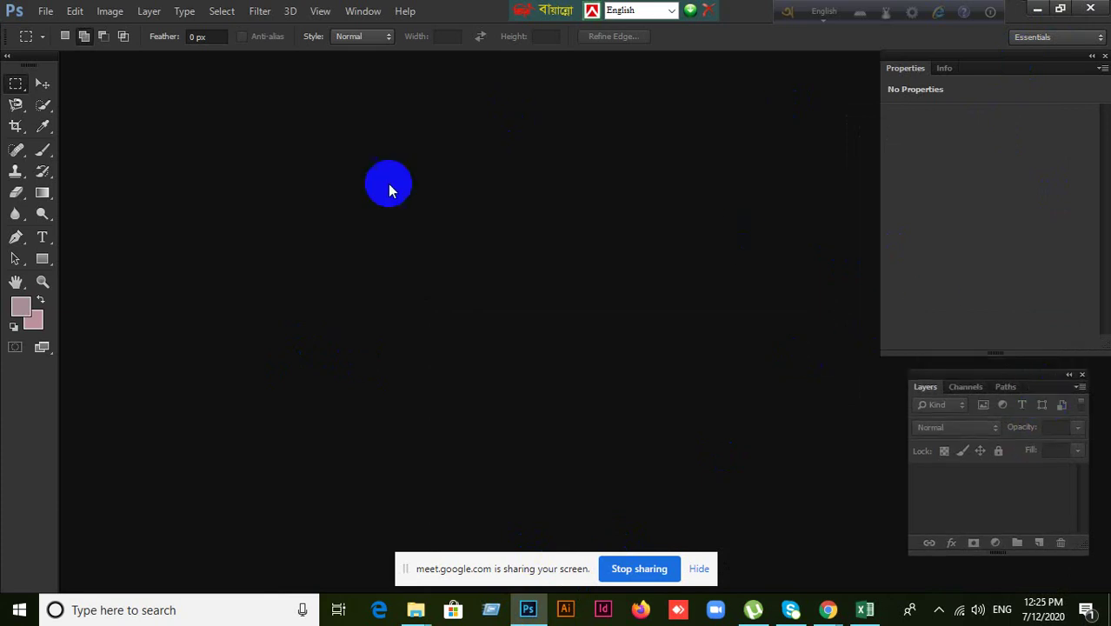
# Step: Create a new blank Photoshop document 1000 pixels wide and 1000 pixels high
pyautogui.click(42, 11)
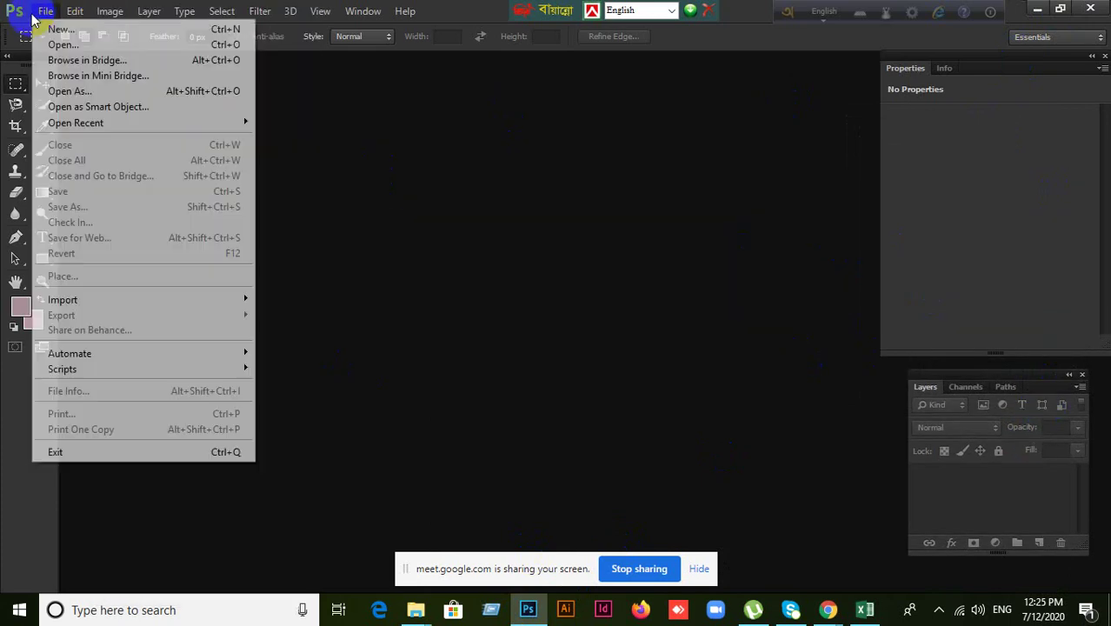
pyautogui.click(54, 29)
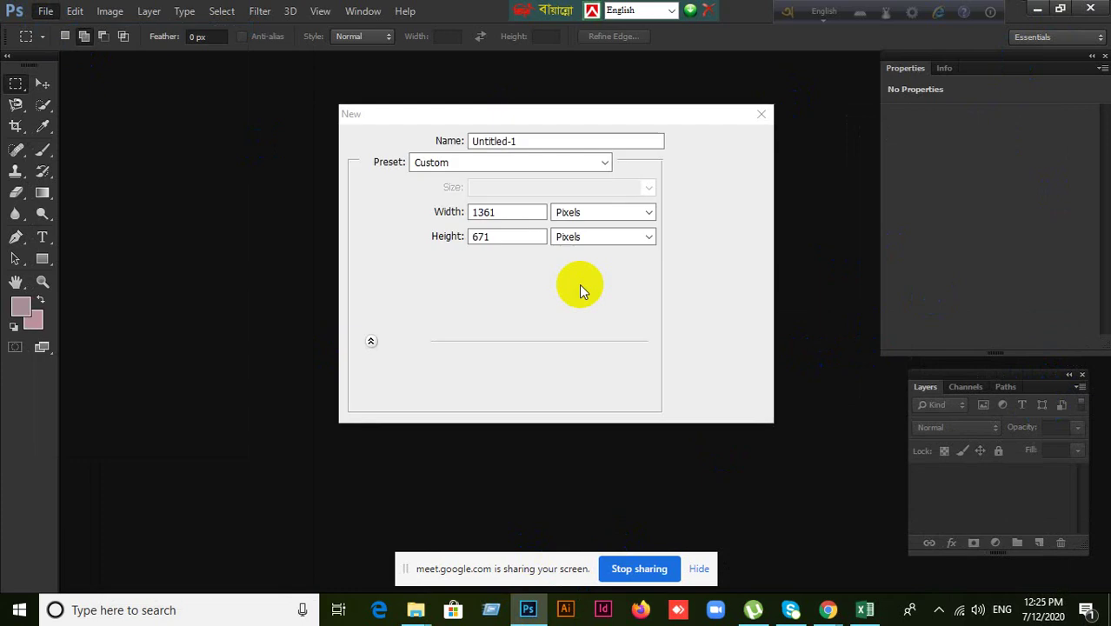
pyautogui.moveTo(502, 211); pyautogui.dragTo(437, 208)
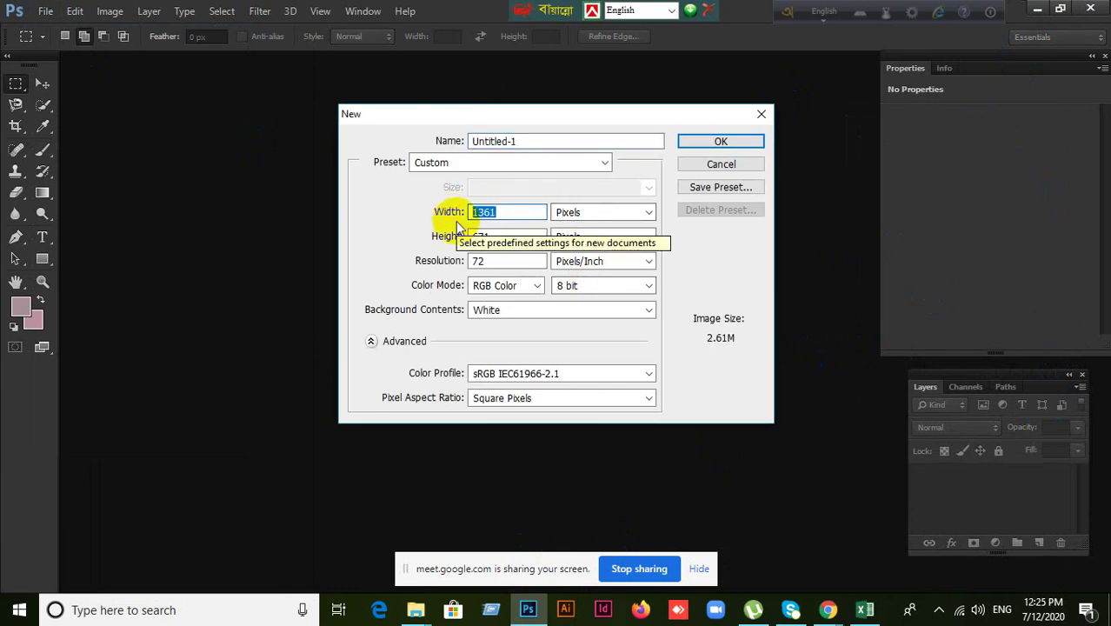
pyautogui.write('1000')
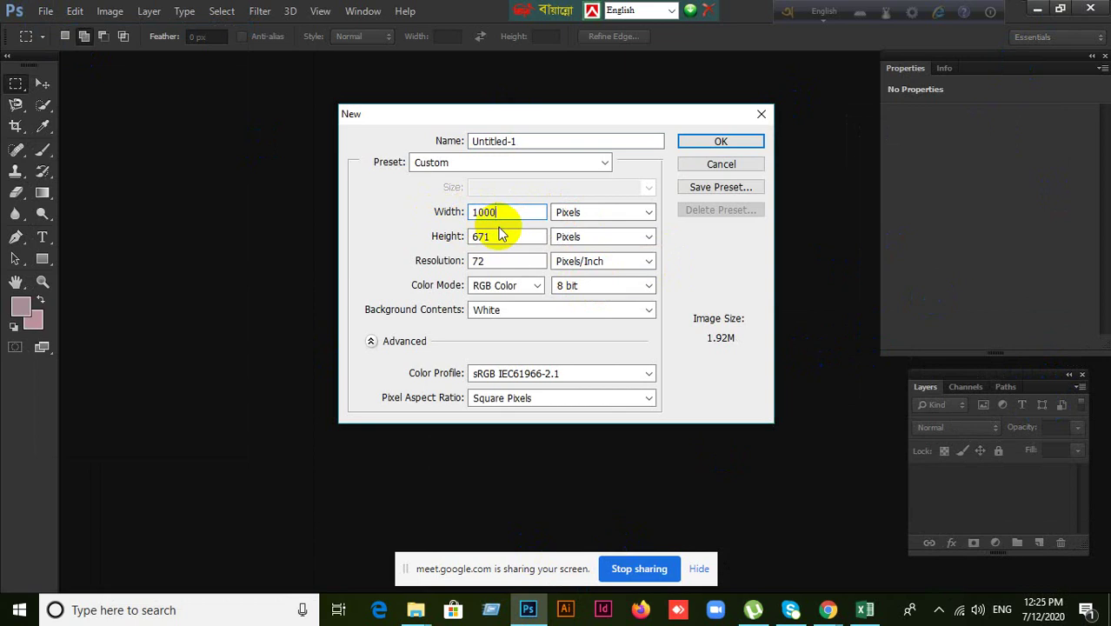
pyautogui.moveTo(497, 236); pyautogui.dragTo(373, 240)
pyautogui.write('1000')
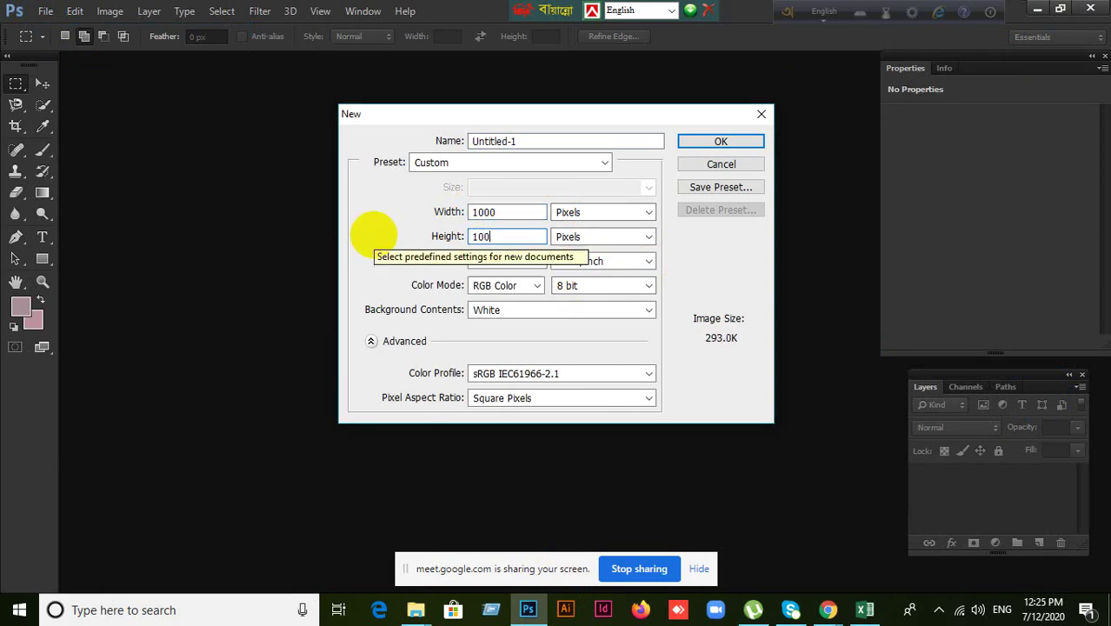
pyautogui.click(720, 143)
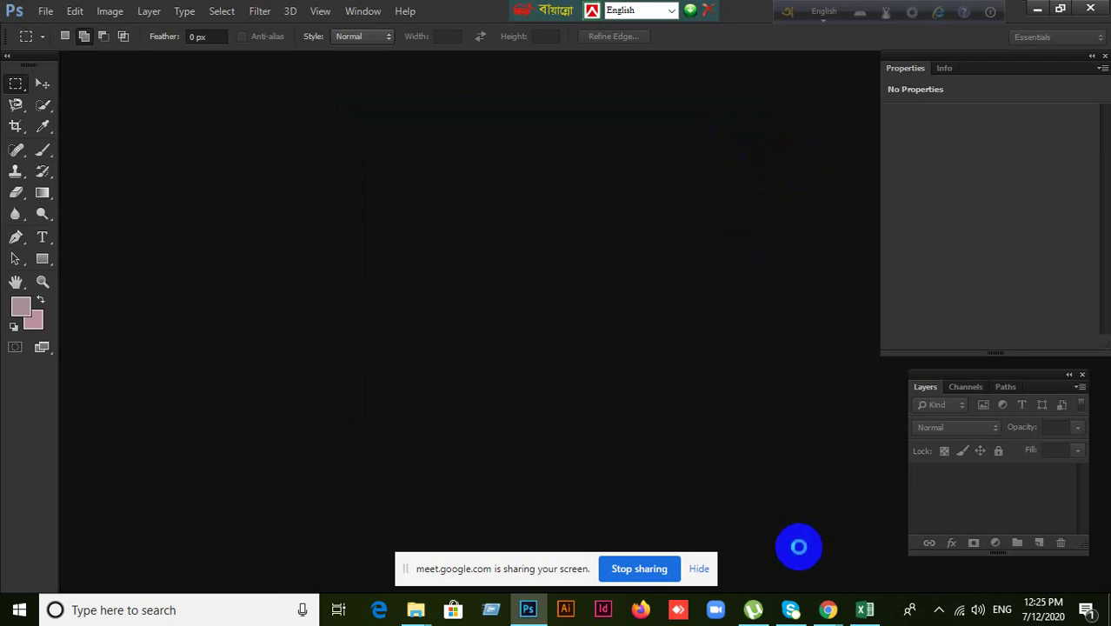
# Step: Switch to Google Meet, read the new chat message and check the participant list
pyautogui.moveTo(827, 608)
pyautogui.click(780, 572)
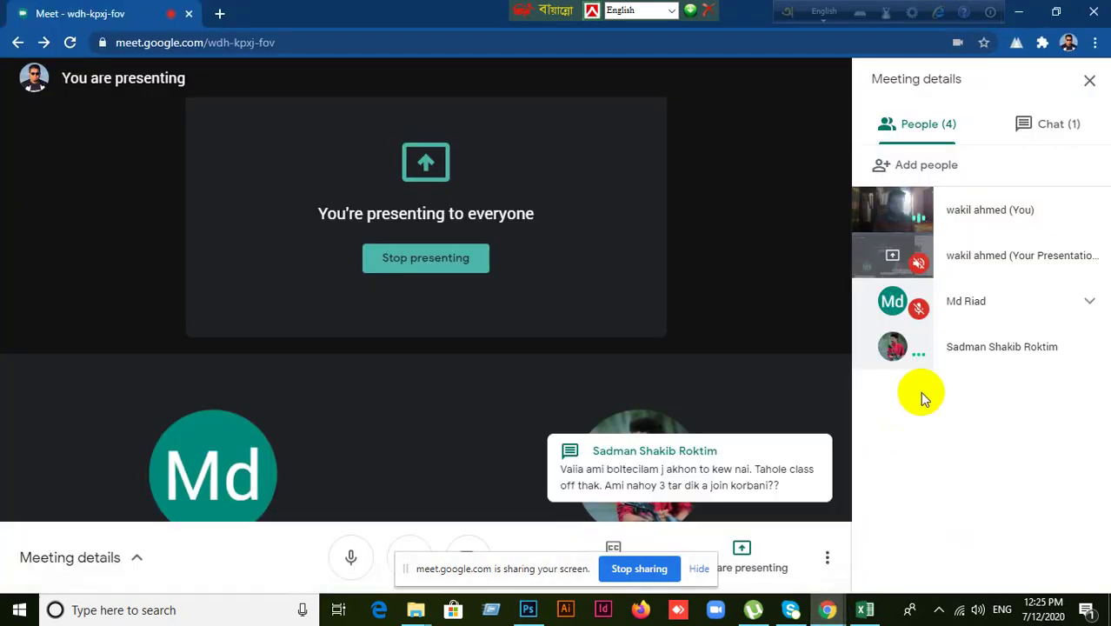
pyautogui.click(1053, 127)
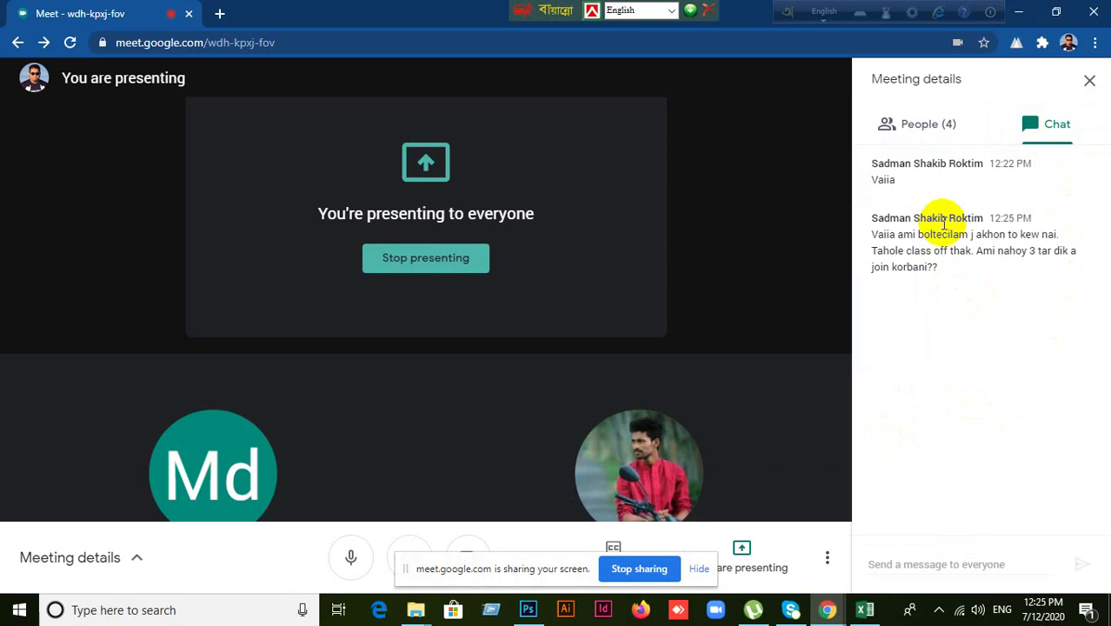
pyautogui.click(927, 126)
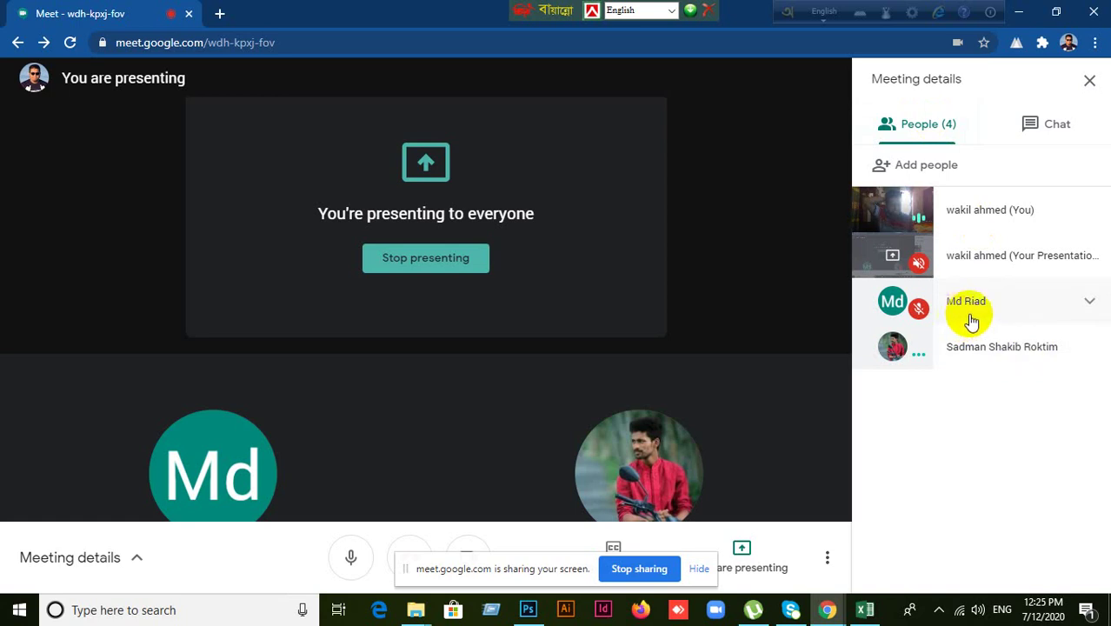
# Step: Check the meeting chat for replies, review who is still in the meeting, and reopen the chat
pyautogui.click(1040, 134)
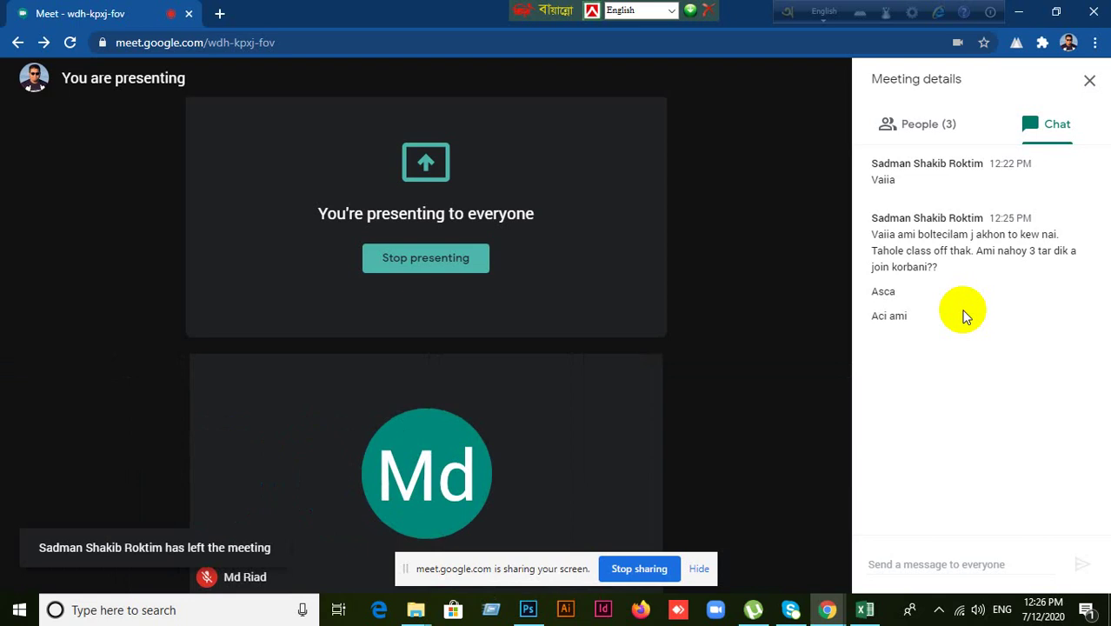
pyautogui.click(921, 127)
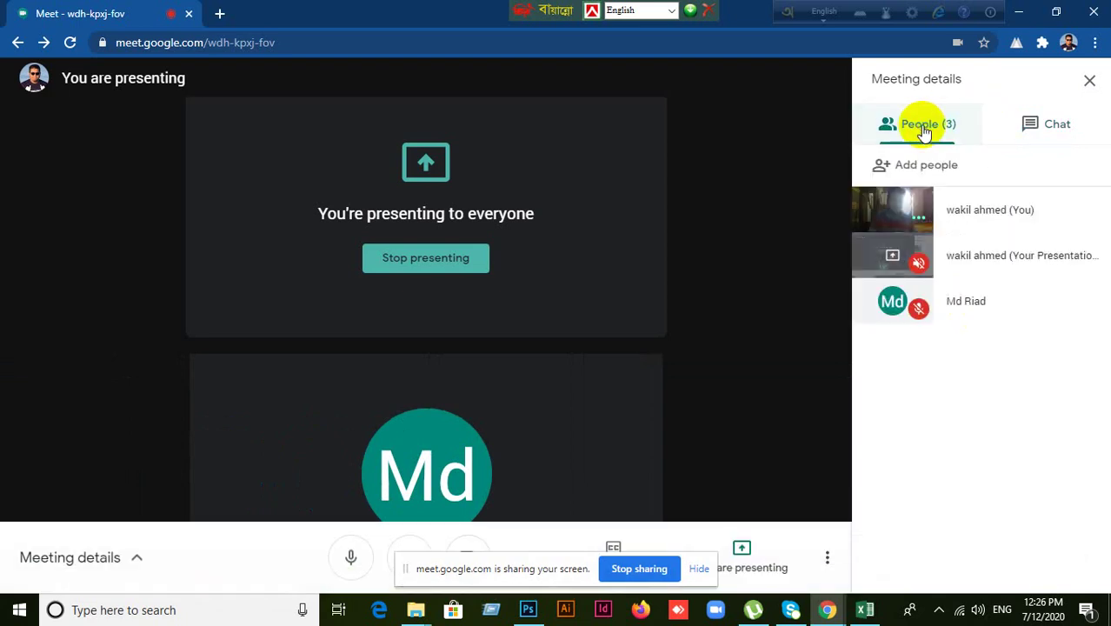
pyautogui.moveTo(988, 315)
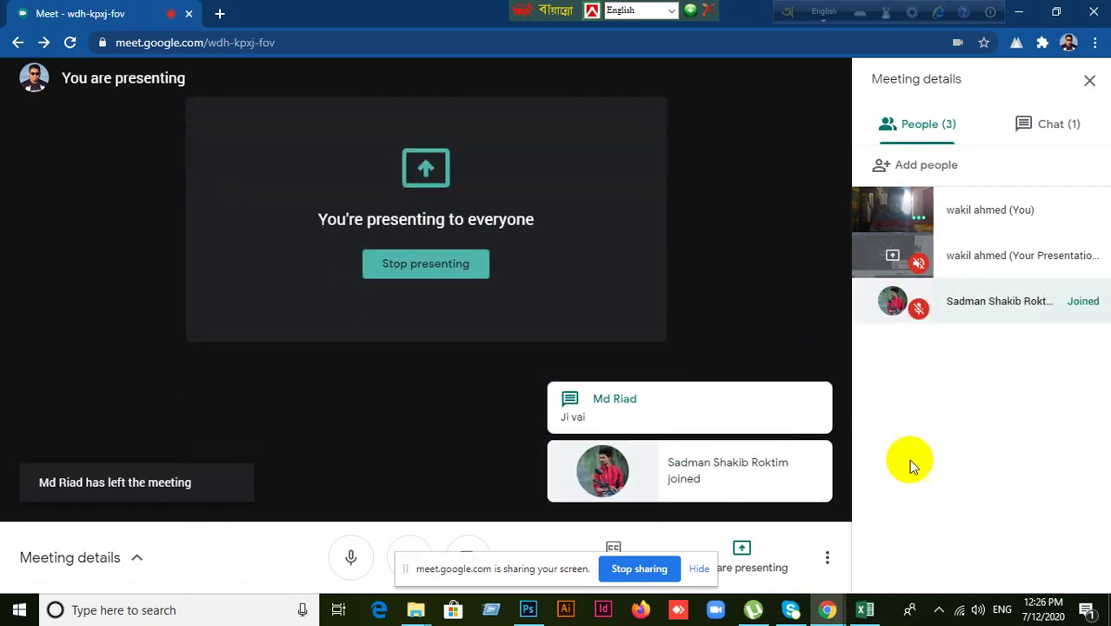
pyautogui.click(990, 419)
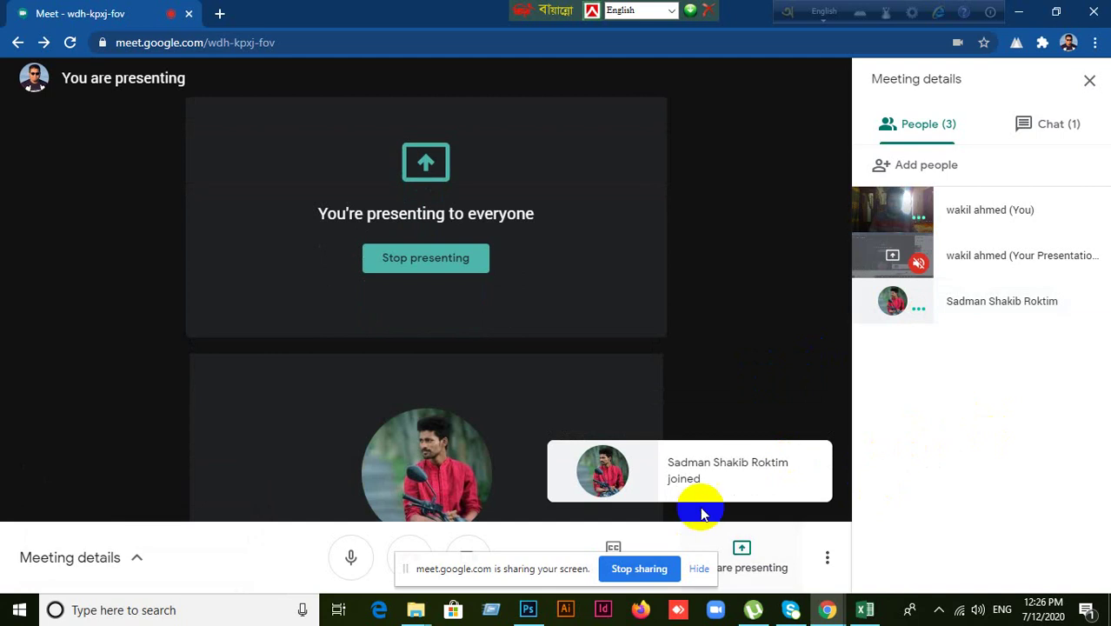
pyautogui.click(1043, 124)
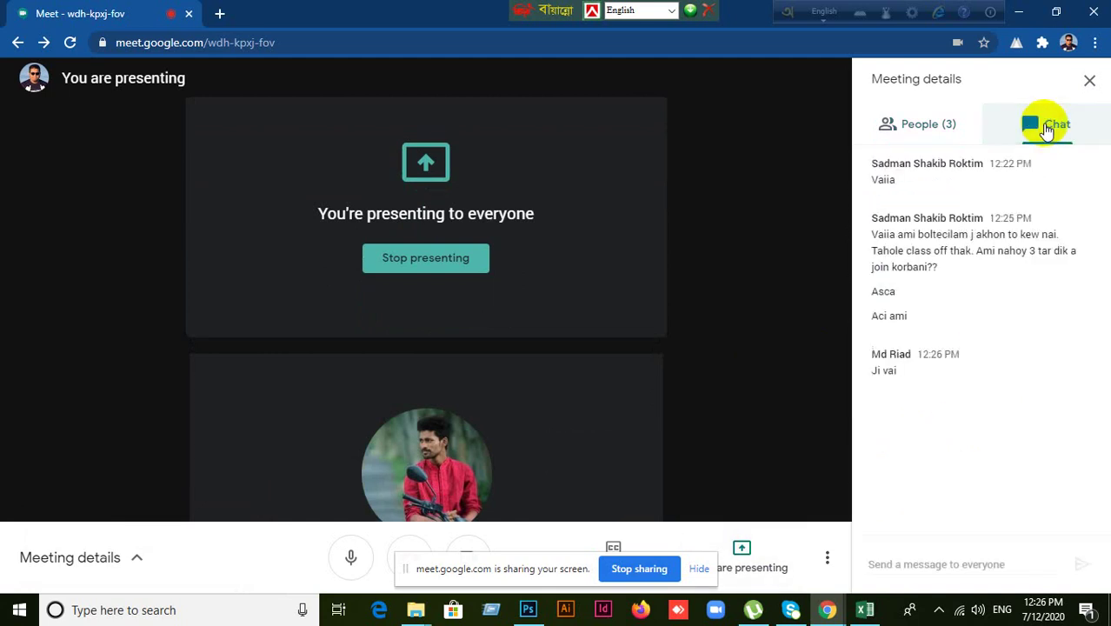
# Step: Switch to Excel and select the last student's name, cell B31, on attendance sheet 15
pyautogui.click(865, 609)
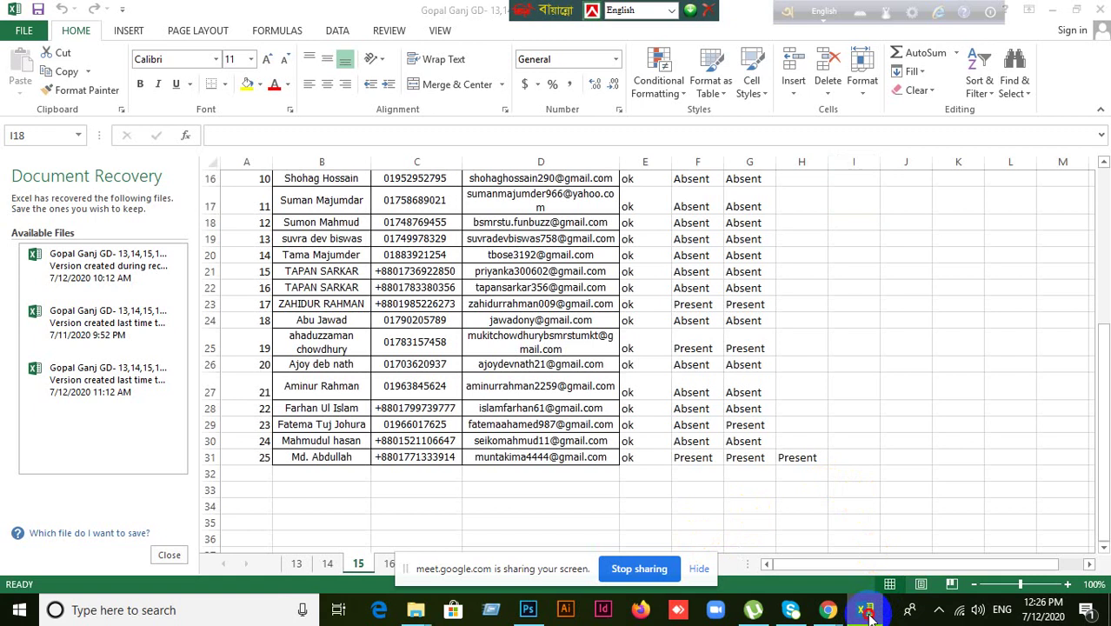
pyautogui.click(866, 611)
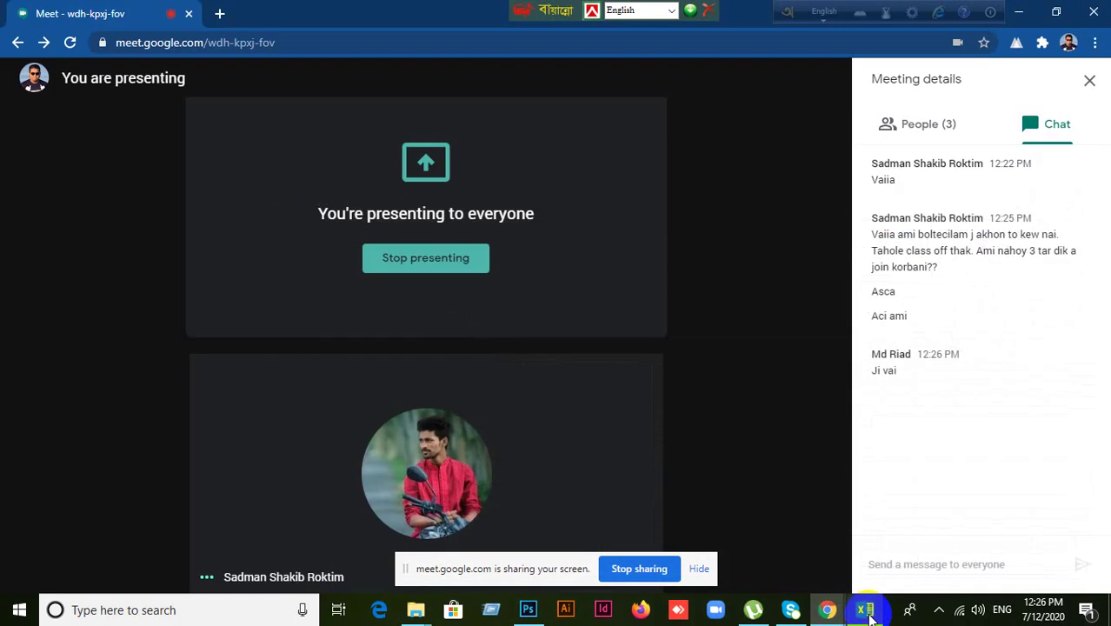
pyautogui.click(866, 611)
pyautogui.click(866, 611)
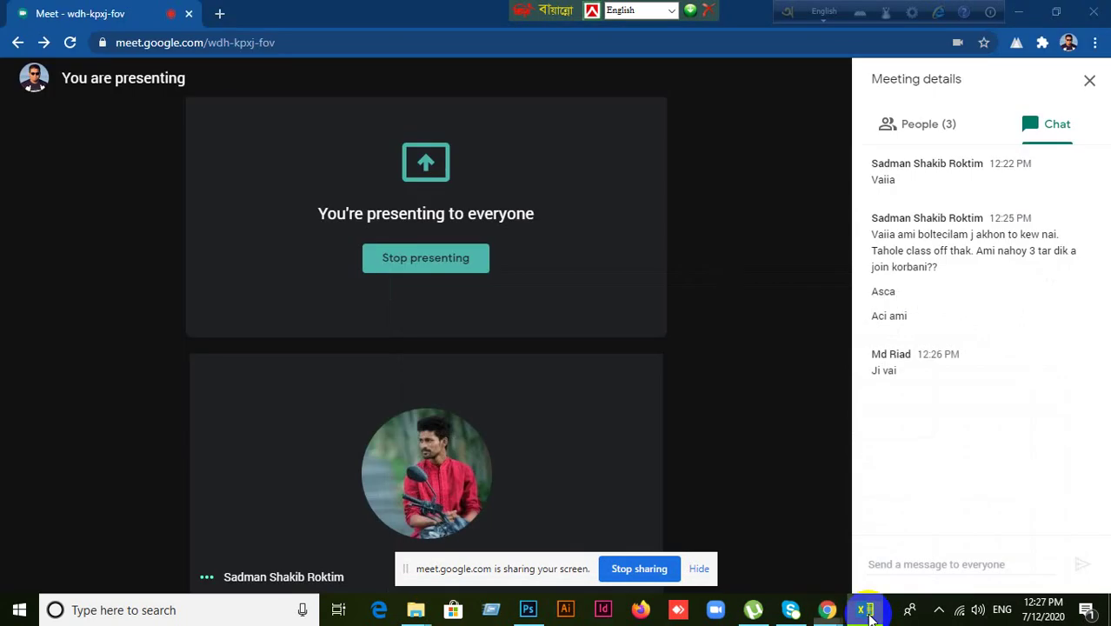
pyautogui.click(866, 611)
pyautogui.scroll(1, 346, 455)
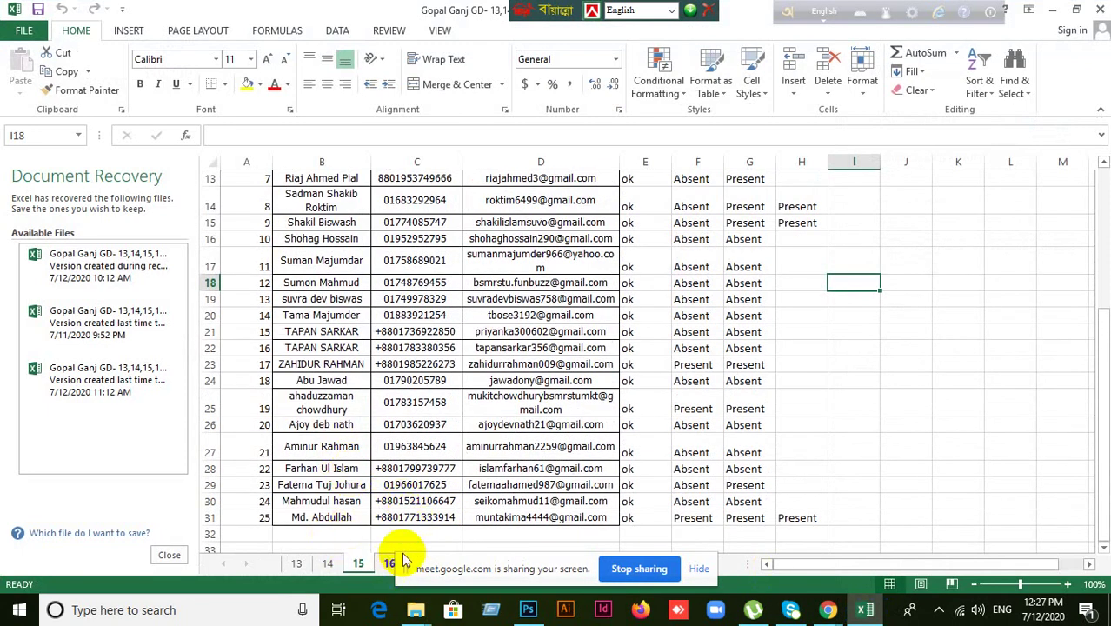
pyautogui.click(339, 517)
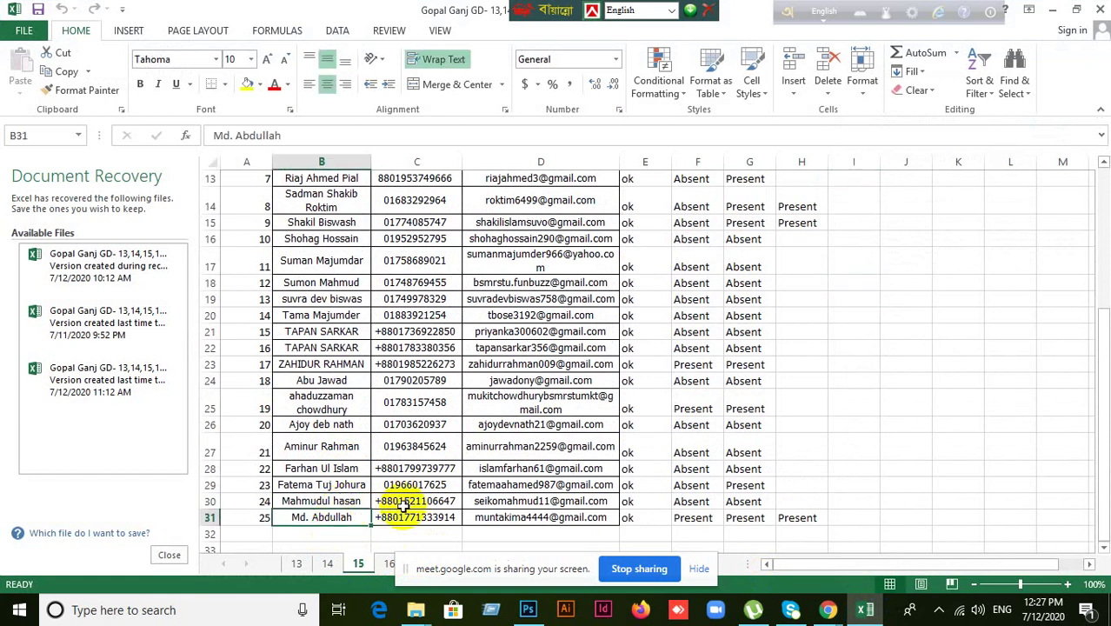
# Step: Return to Google Meet to check the participant list and the chat
pyautogui.moveTo(852, 593)
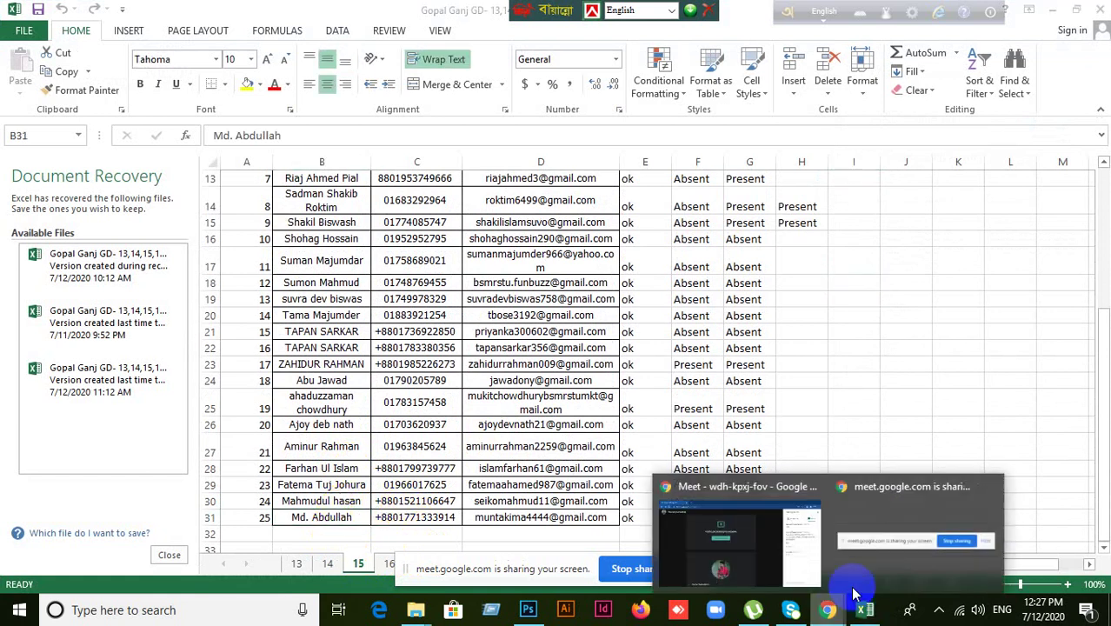
pyautogui.click(795, 486)
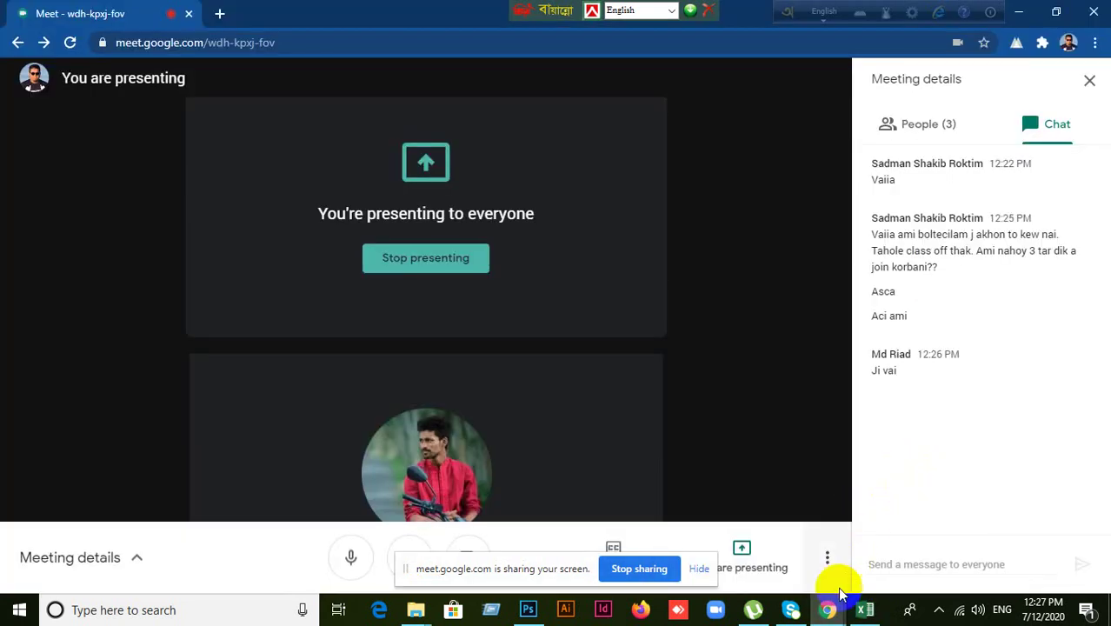
pyautogui.click(936, 128)
pyautogui.click(1034, 125)
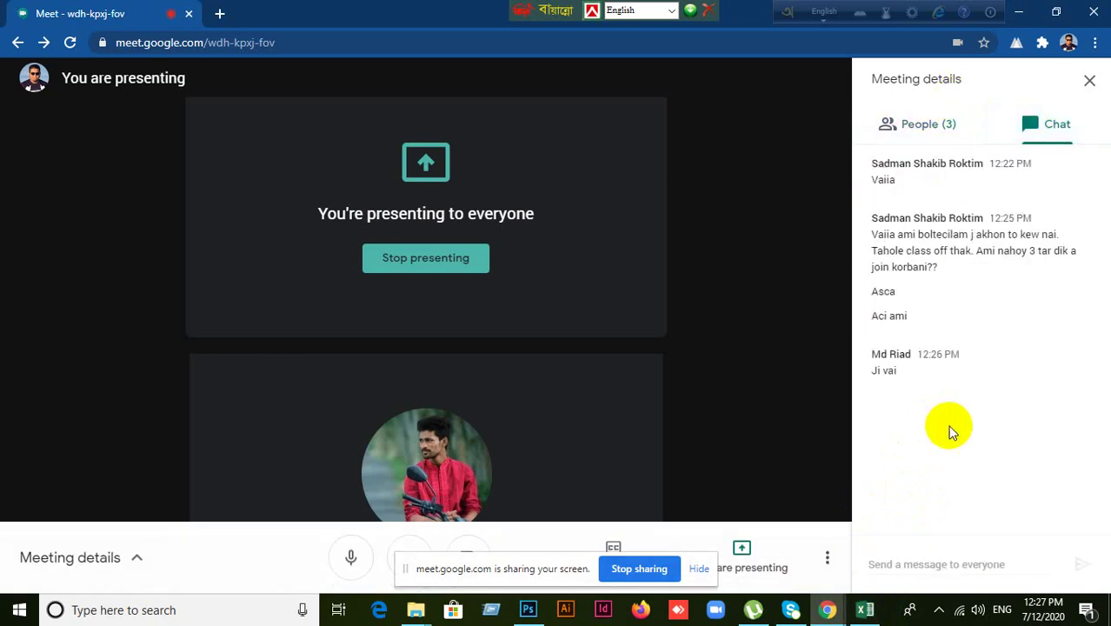
# Step: Switch to Excel and go through the student names on sheet 15 from the last row up to the first, reviewing attendance
pyautogui.click(865, 610)
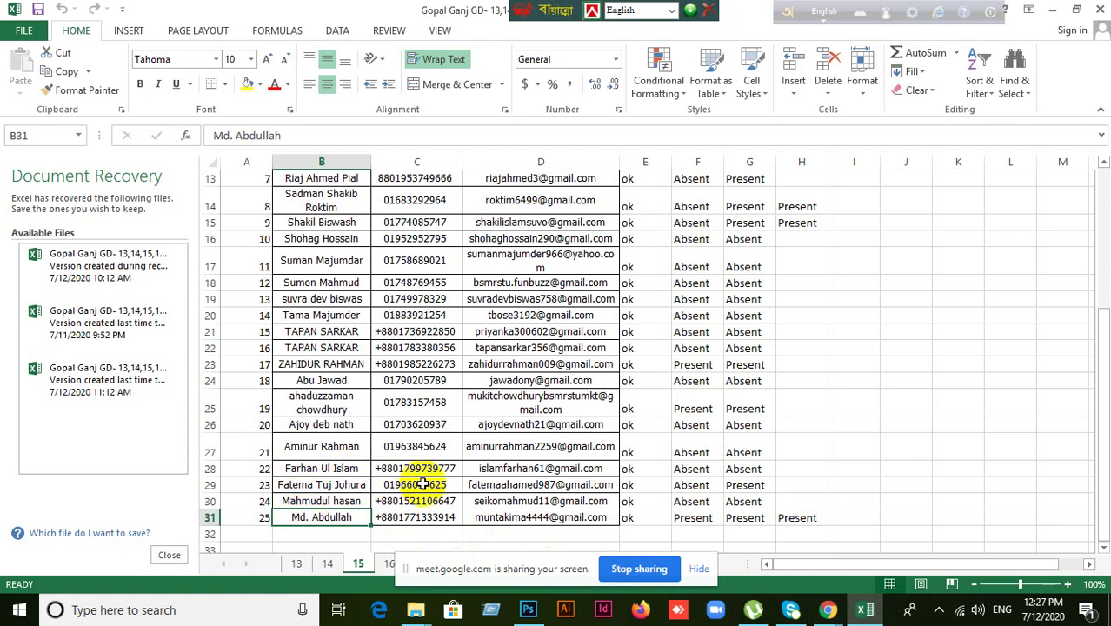
pyautogui.press('Up')
pyautogui.press('Up')
pyautogui.press('Up')
pyautogui.press('Up')
pyautogui.press('Up')
pyautogui.press('Up')
pyautogui.press('Up')
pyautogui.press('Up')
pyautogui.press('Up')
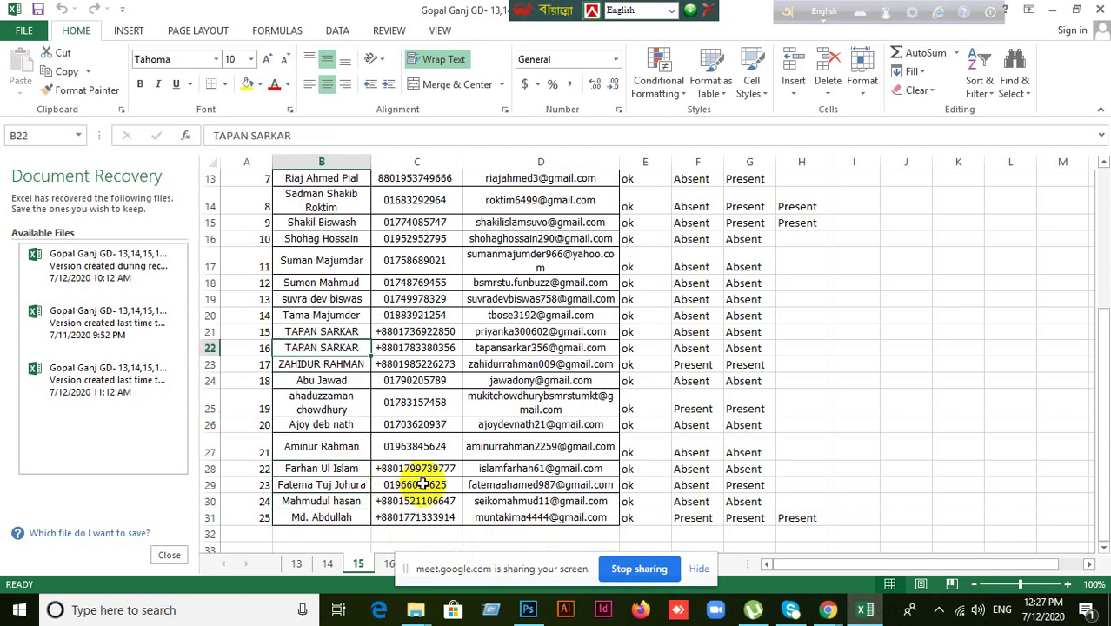
pyautogui.press('Up')
pyautogui.press('Up')
pyautogui.press('Up')
pyautogui.press('Up')
pyautogui.press('Up')
pyautogui.press('Up')
pyautogui.press('Up')
pyautogui.press('Up')
pyautogui.press('Up')
pyautogui.press('Up')
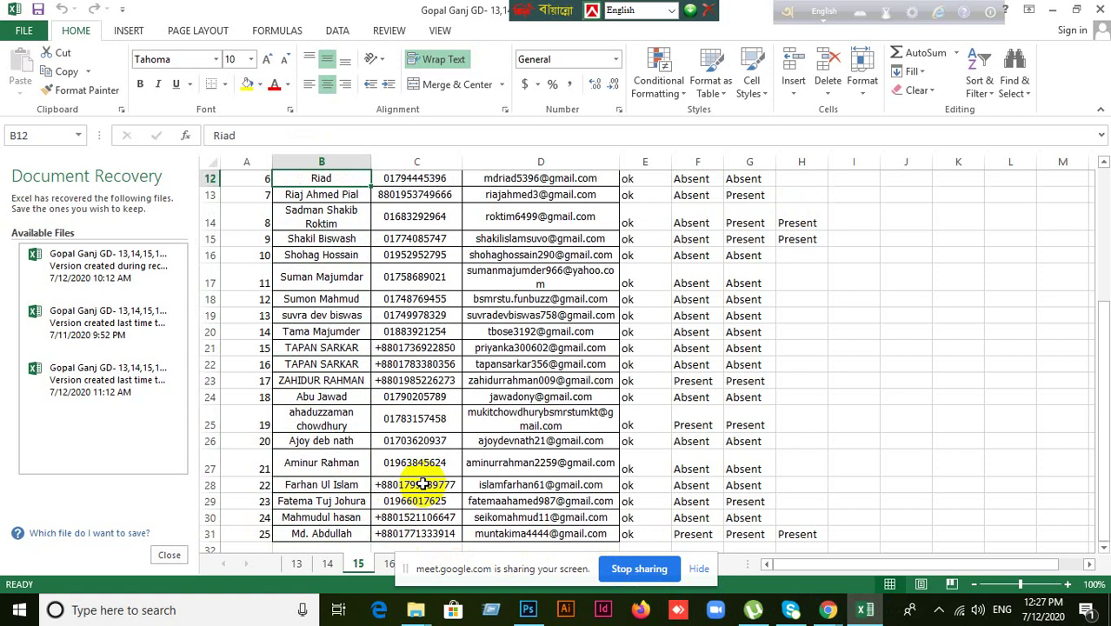
pyautogui.press('Up')
pyautogui.press('Up')
pyautogui.press('Up')
pyautogui.press('Up')
pyautogui.press('Up')
pyautogui.press('Up')
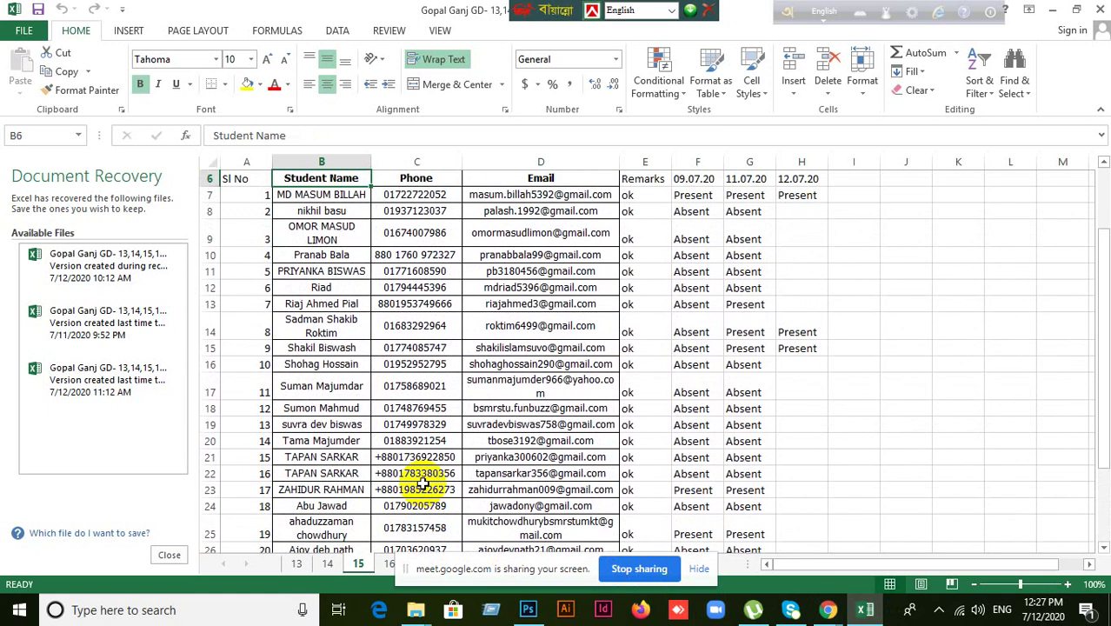
pyautogui.press('Up')
pyautogui.press('Down')
pyautogui.press('Down')
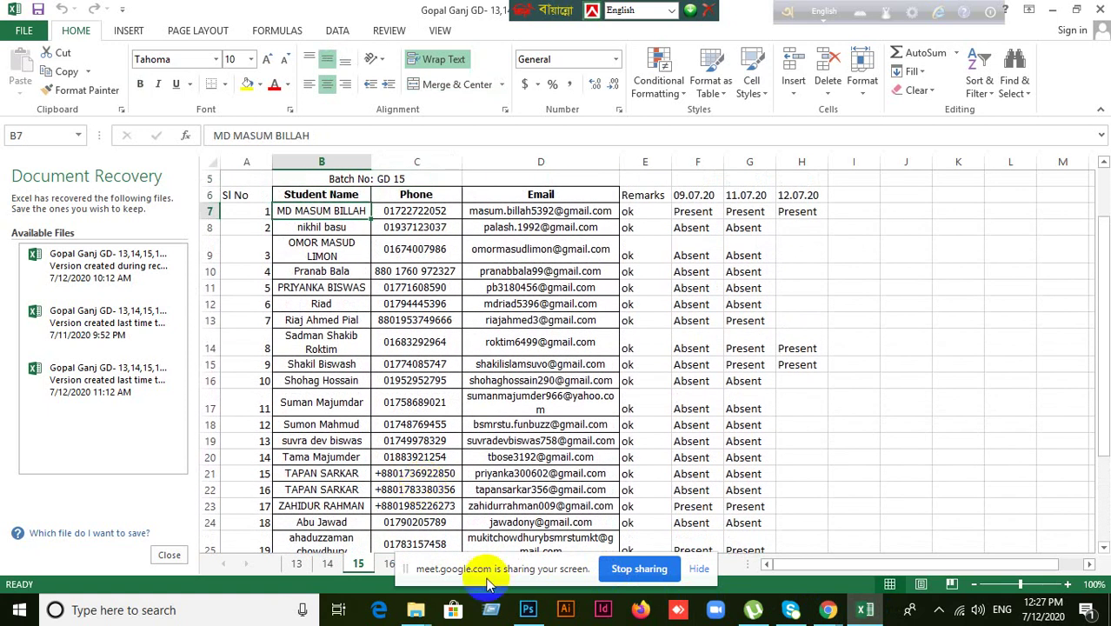
pyautogui.scroll(-1, 472, 357)
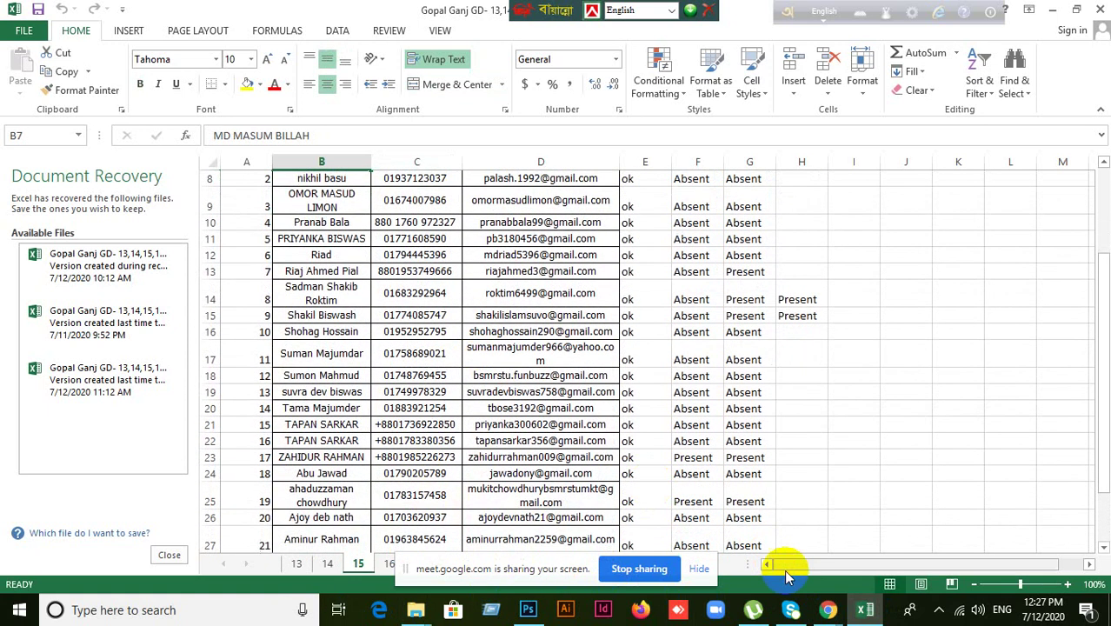
# Step: Go back to Google Meet, look at the chat and show the list of people in the meeting
pyautogui.moveTo(830, 609)
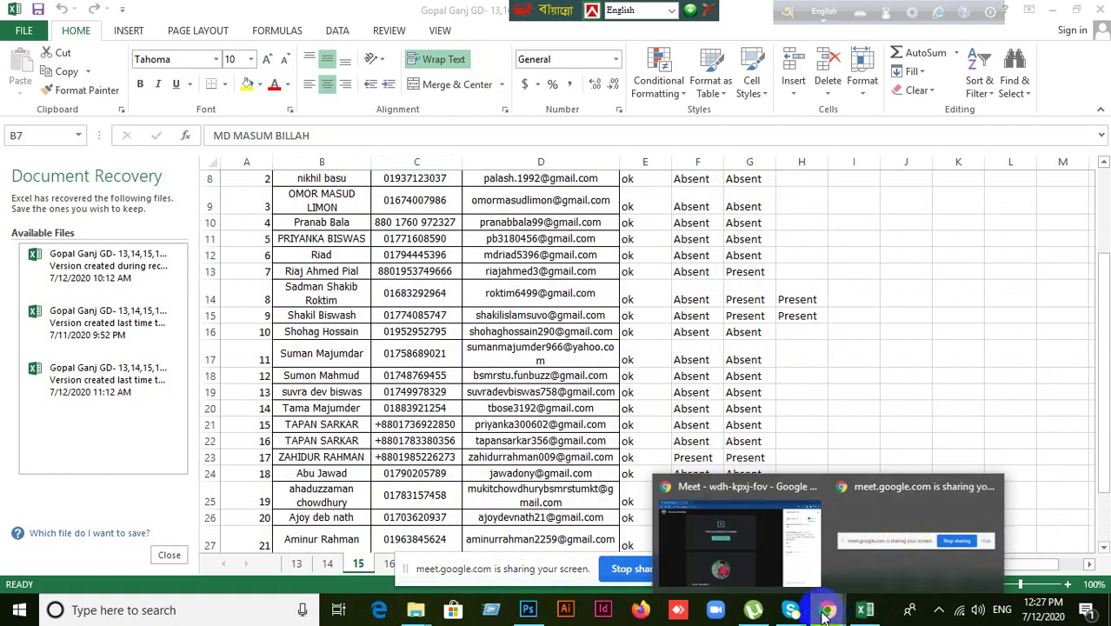
pyautogui.click(863, 611)
pyautogui.moveTo(833, 613)
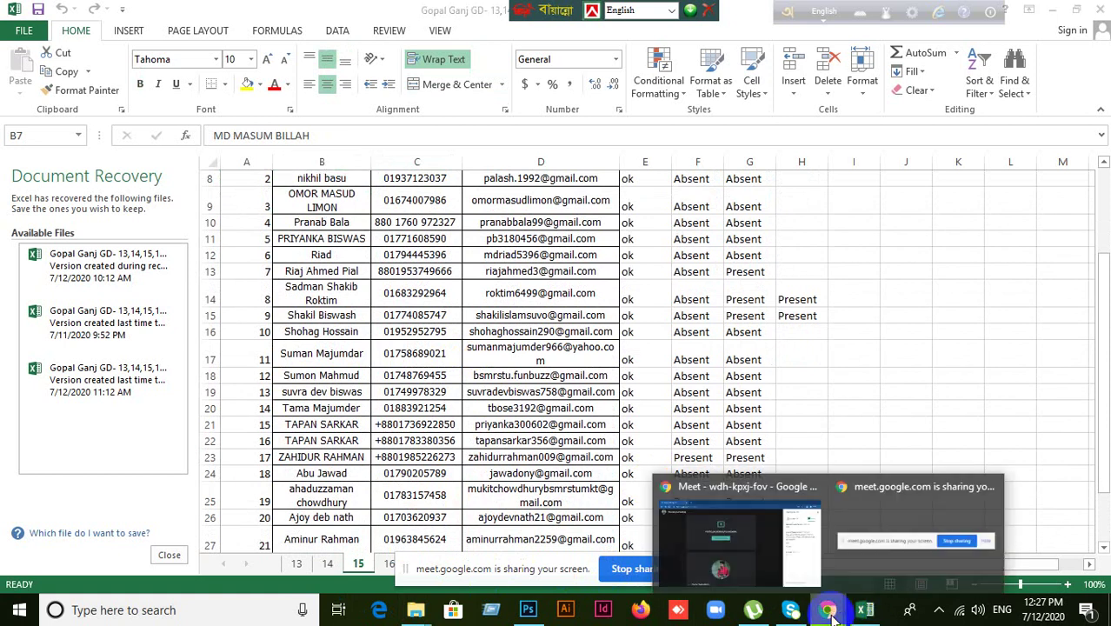
pyautogui.click(786, 569)
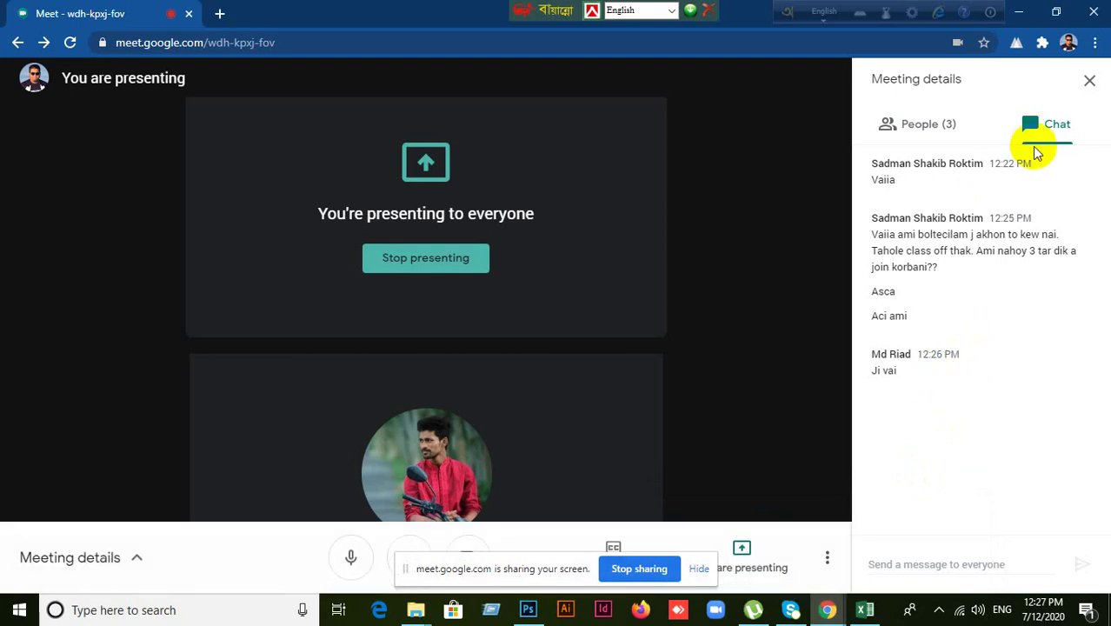
pyautogui.click(1056, 130)
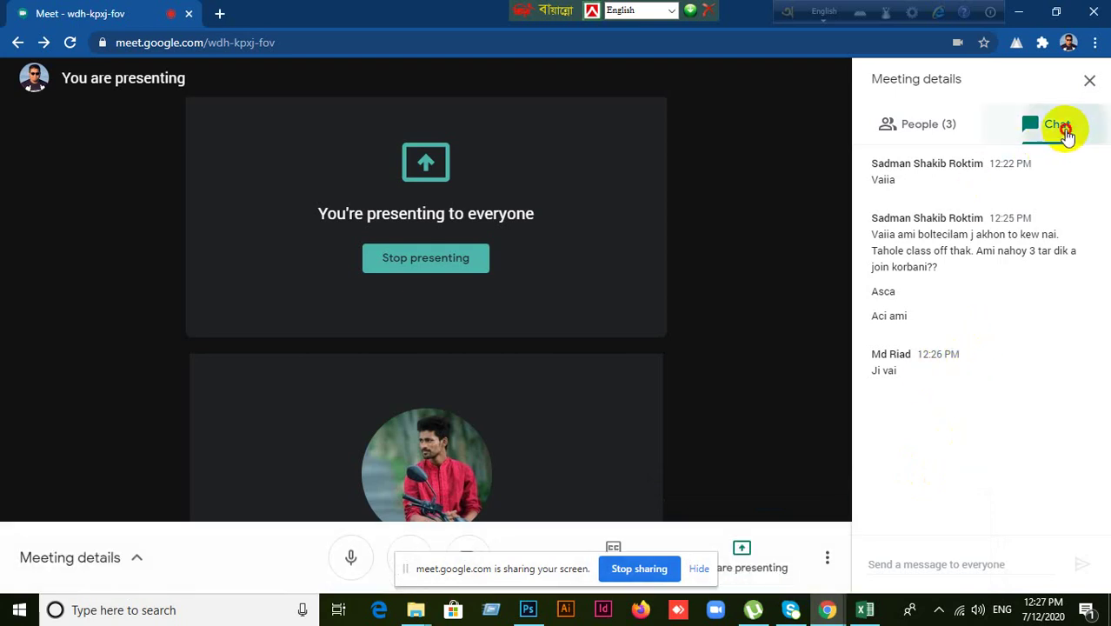
pyautogui.click(923, 129)
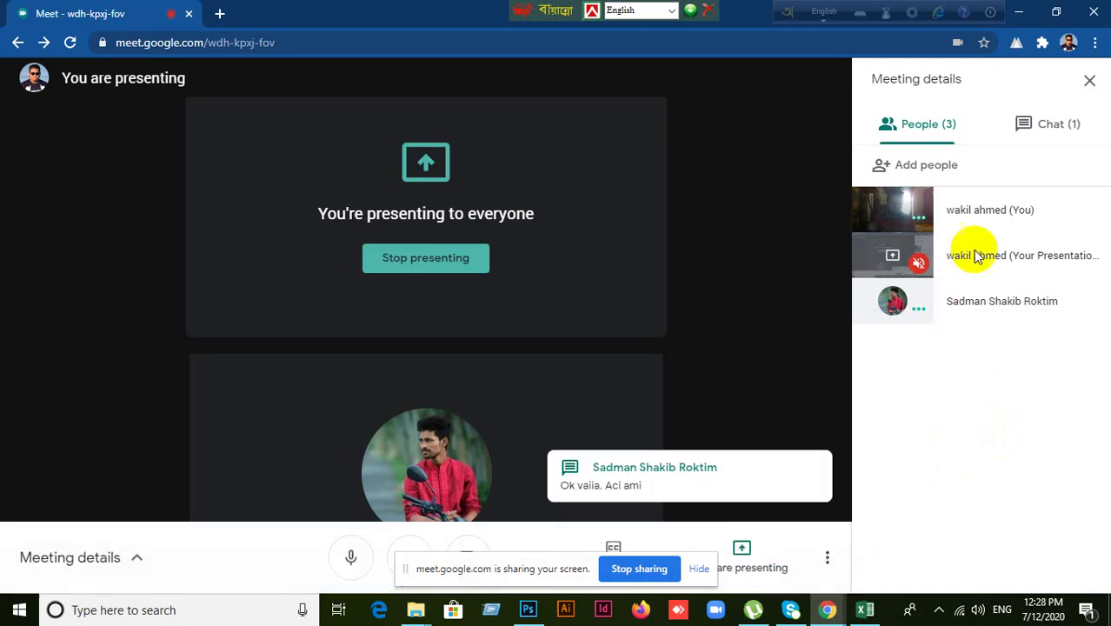
# Step: Read the latest chat messages, and minimize the open windows to return to the blank document in Photoshop
pyautogui.click(1067, 126)
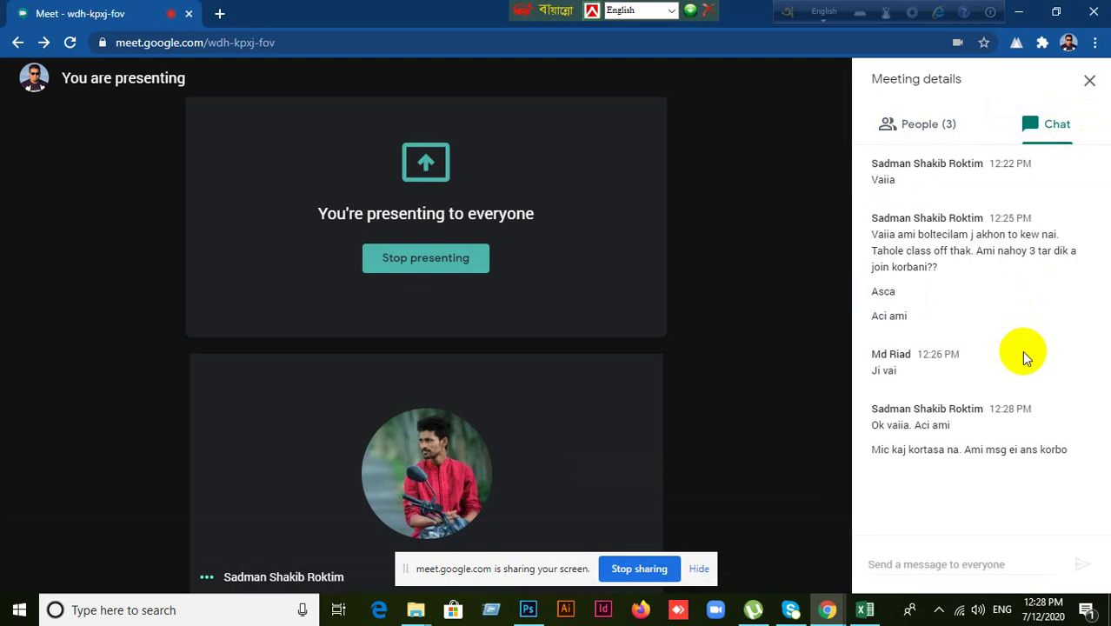
pyautogui.click(1017, 12)
pyautogui.click(1053, 10)
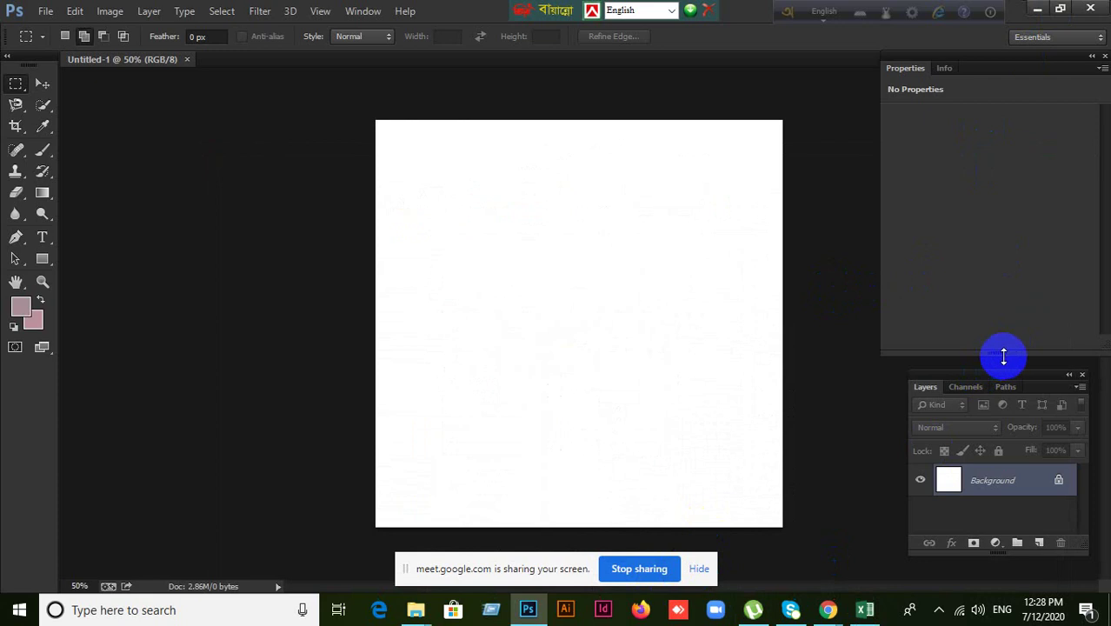
# Step: Shorten the Properties panel, place the Layers panel directly beneath it, and extend the Layers panel downward to make room for more layers
pyautogui.moveTo(1004, 354); pyautogui.dragTo(1013, 257)
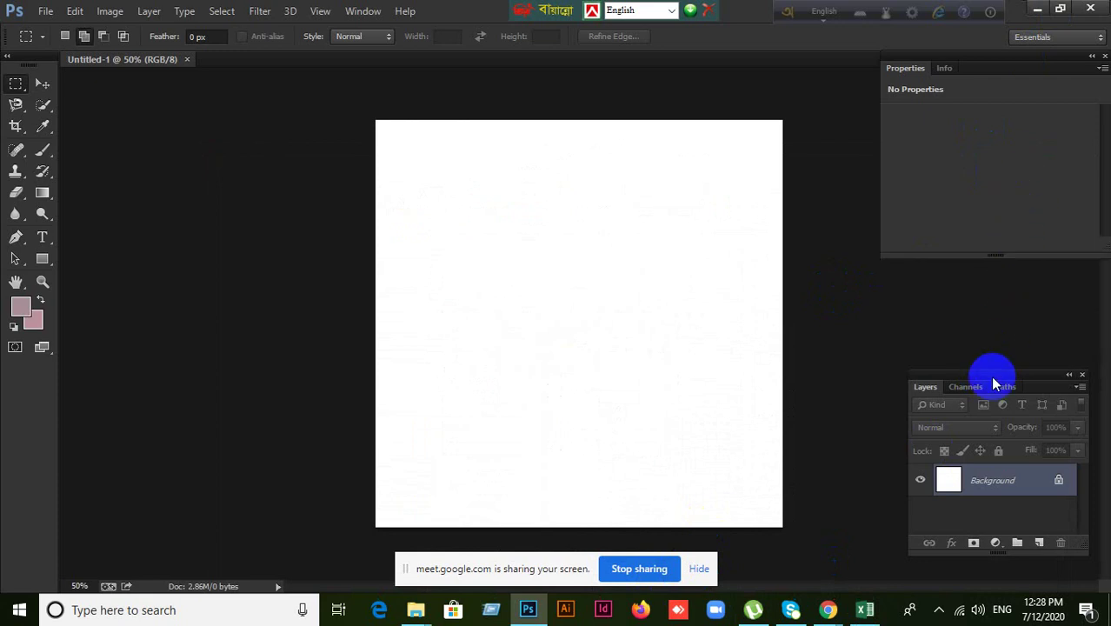
pyautogui.moveTo(991, 377); pyautogui.dragTo(992, 273)
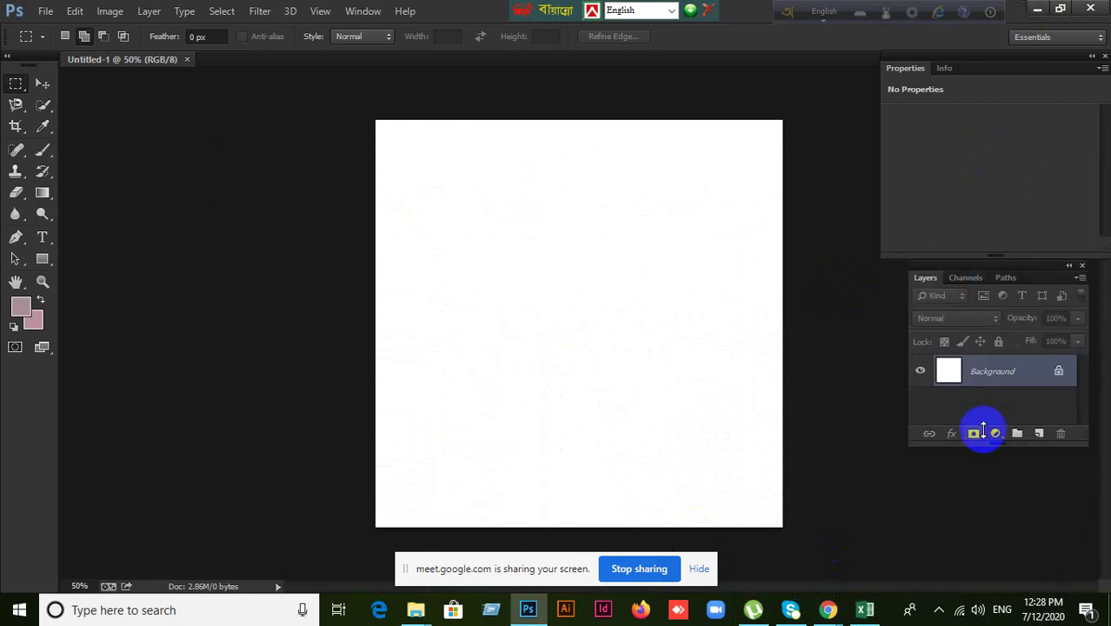
pyautogui.moveTo(999, 445); pyautogui.dragTo(1000, 577)
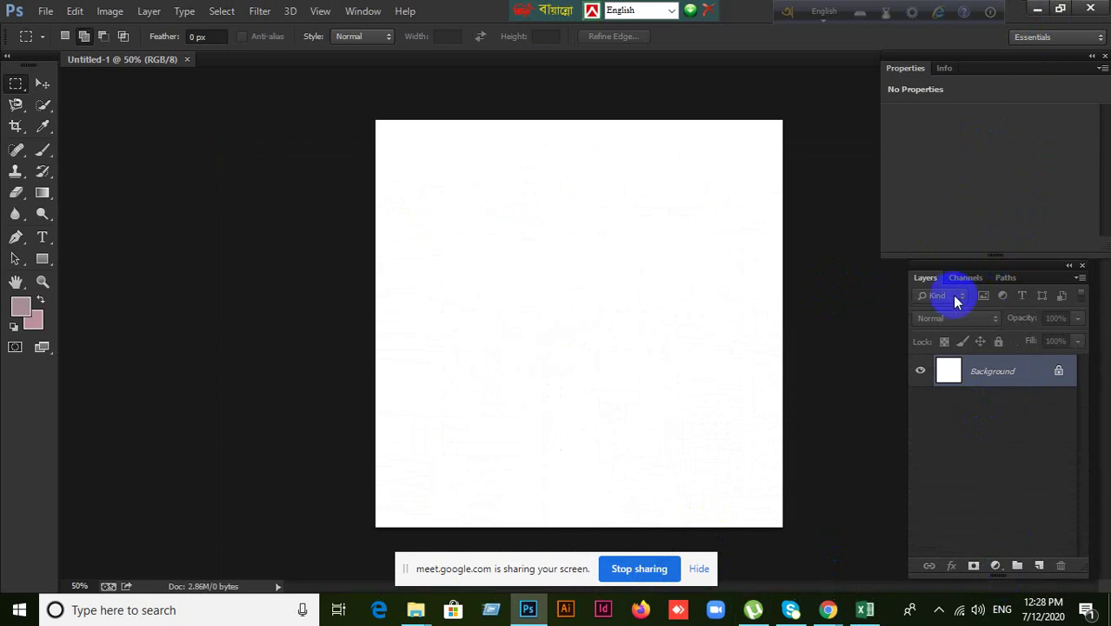
pyautogui.moveTo(1037, 272); pyautogui.dragTo(1013, 273)
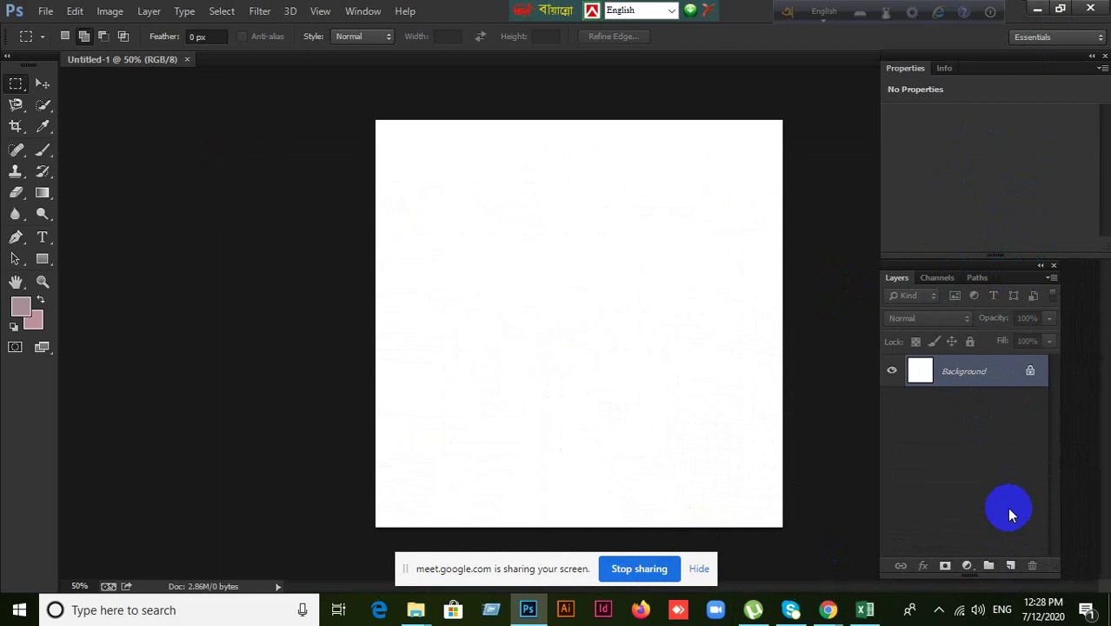
# Step: Add six new empty layers above the Background layer
pyautogui.click(1010, 566)
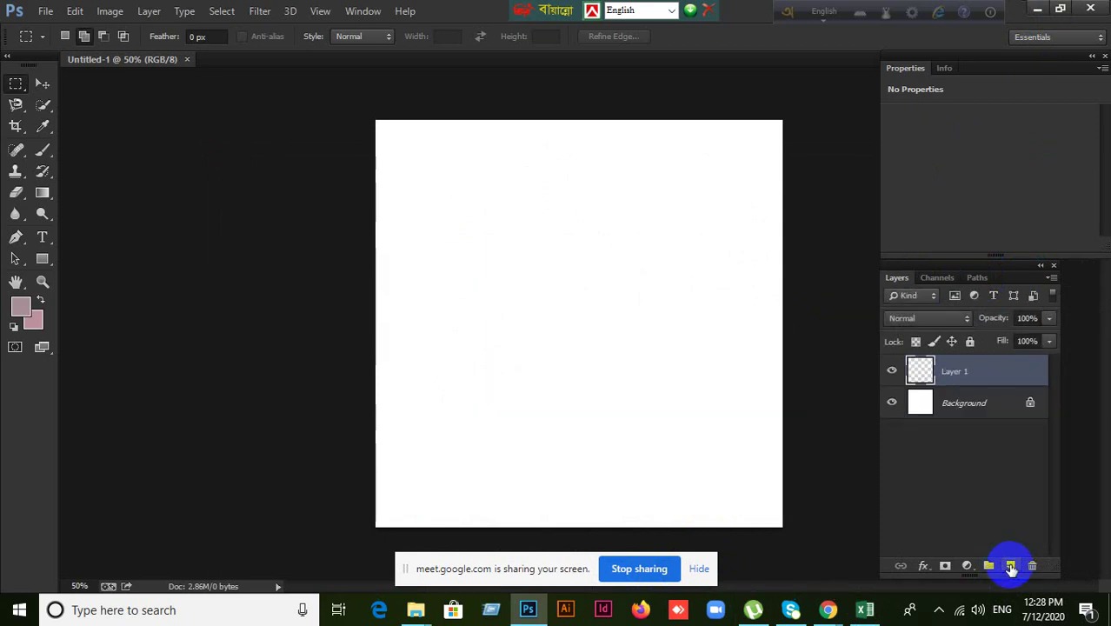
pyautogui.click(1010, 565)
pyautogui.click(1010, 566)
pyautogui.click(1010, 566)
pyautogui.click(1009, 565)
pyautogui.click(1010, 565)
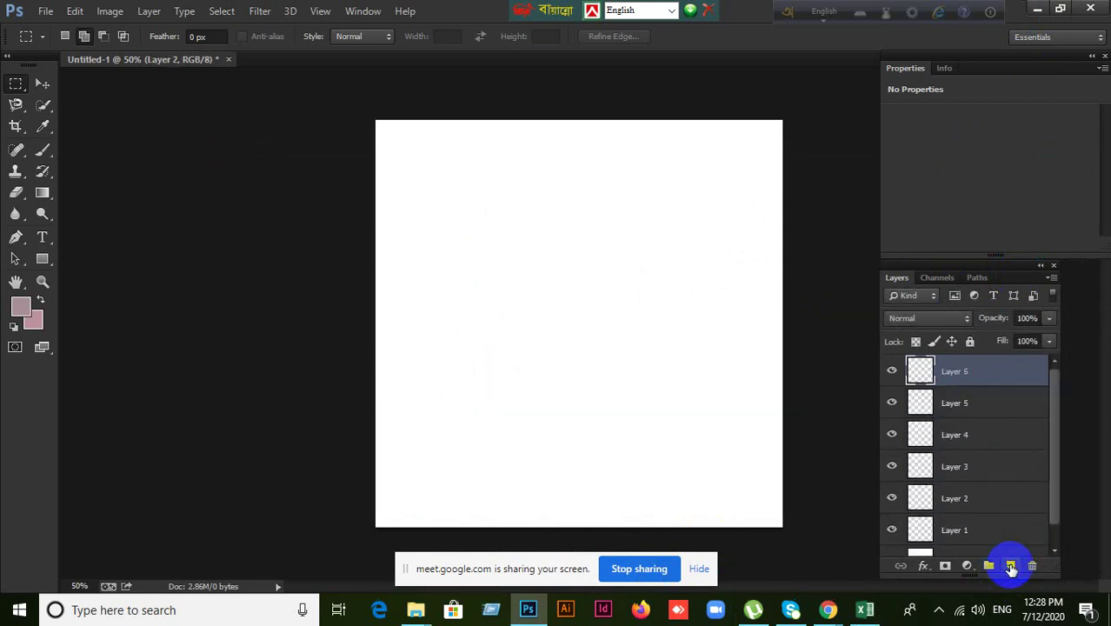
# Step: Rearrange the stack so the layers run from the top as Layer 6, 3, 1, 4, 5, 2
pyautogui.scroll(-1, 994, 404)
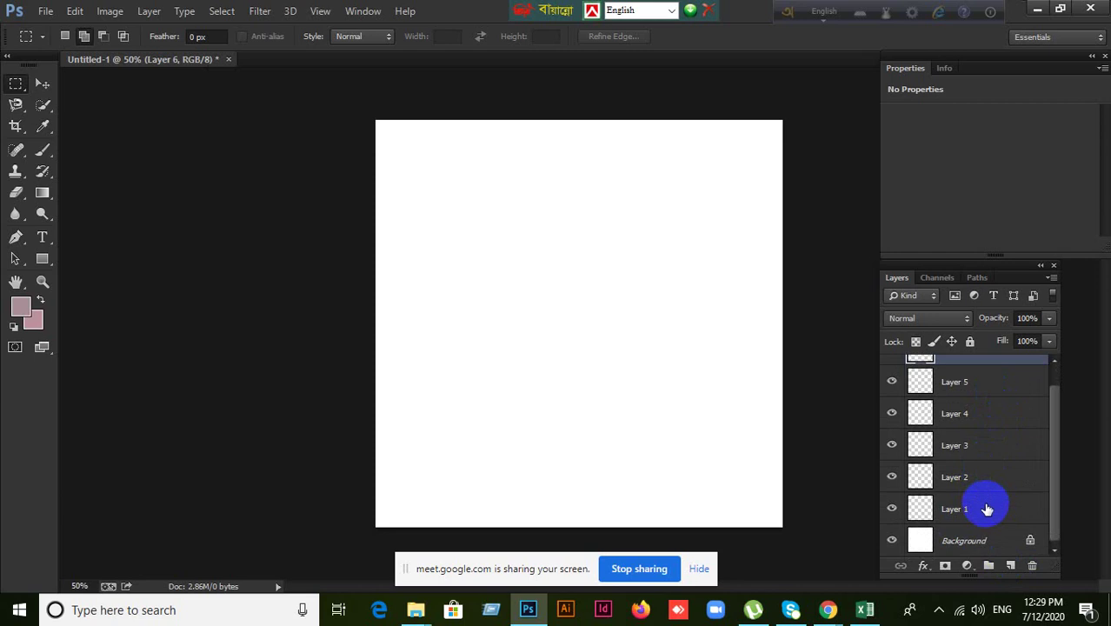
pyautogui.moveTo(987, 509); pyautogui.dragTo(978, 405)
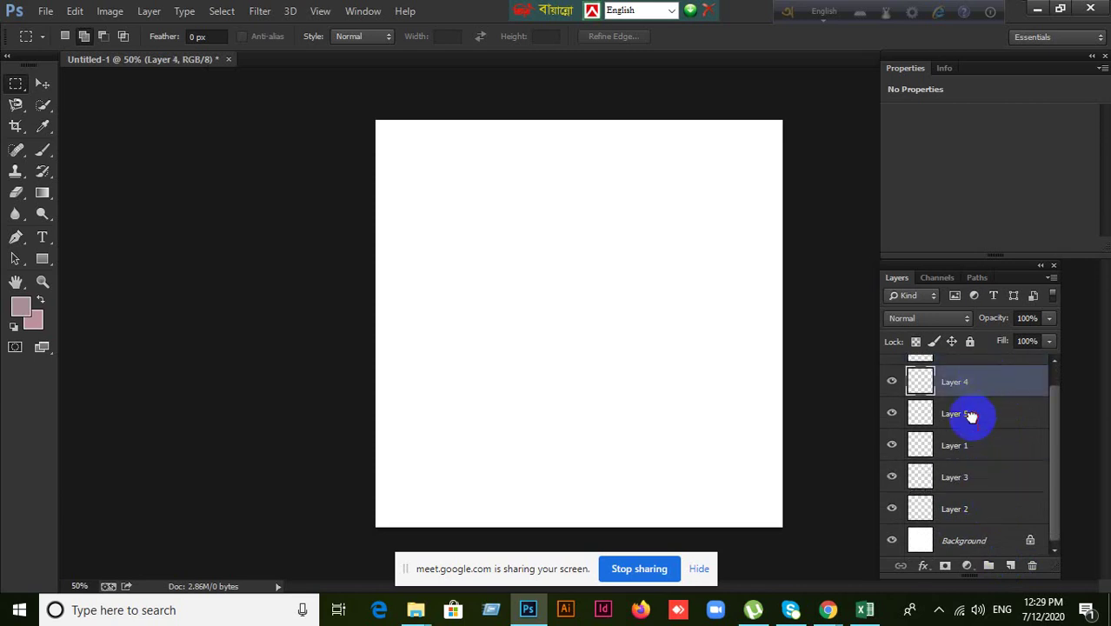
pyautogui.click(974, 414)
pyautogui.scroll(1, 983, 474)
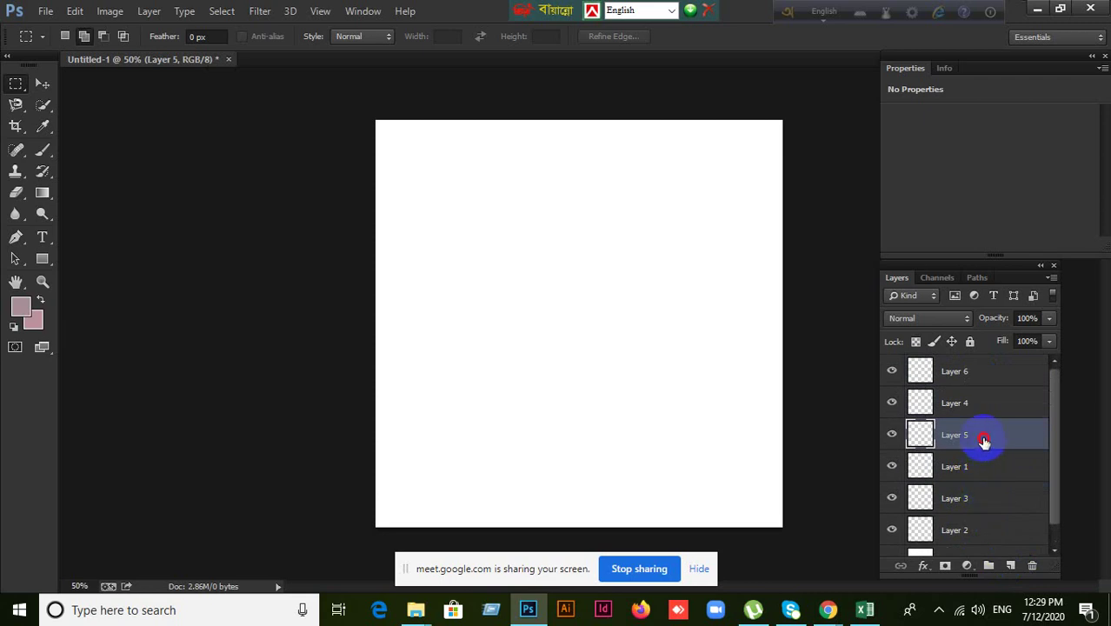
pyautogui.moveTo(987, 442); pyautogui.dragTo(987, 493)
pyautogui.moveTo(978, 441); pyautogui.dragTo(979, 479)
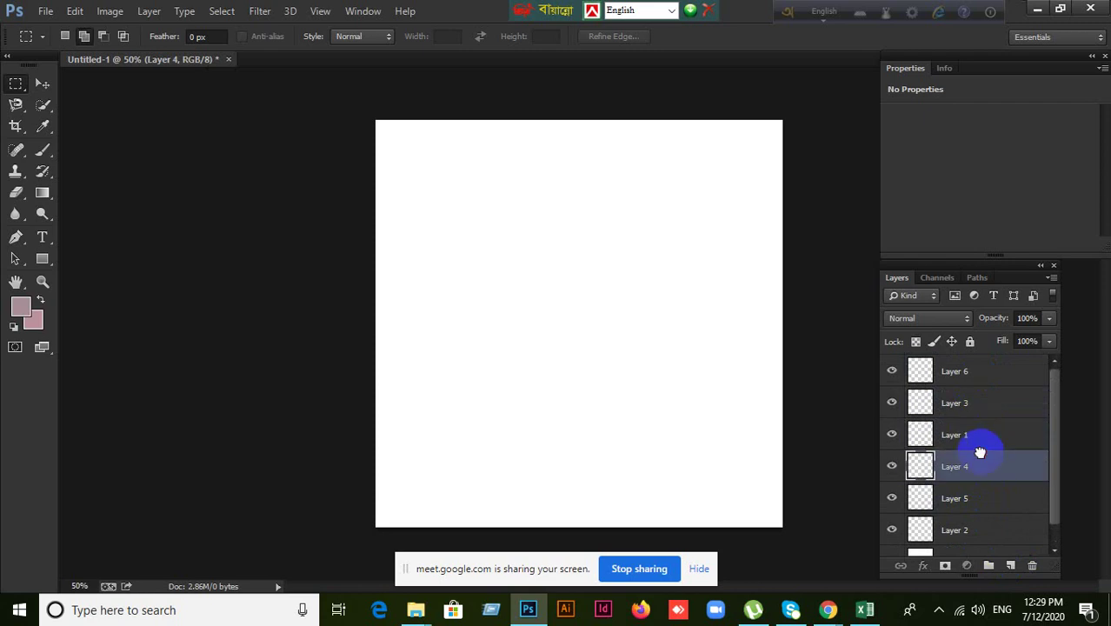
# Step: Reorder the stack from the top as Layer 5, 6, 4, 3, 2, 1, with Layer 1 just above the Background
pyautogui.click(980, 436)
pyautogui.hotkey('alt', '.')
pyautogui.hotkey('ctrl', '[')
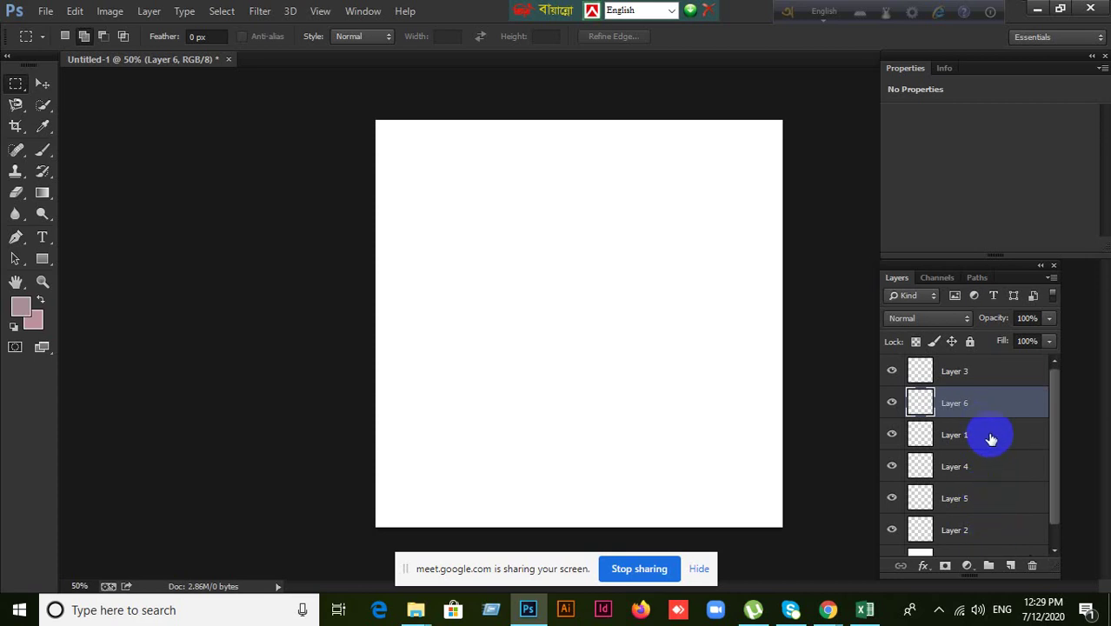
pyautogui.moveTo(991, 439); pyautogui.dragTo(997, 530)
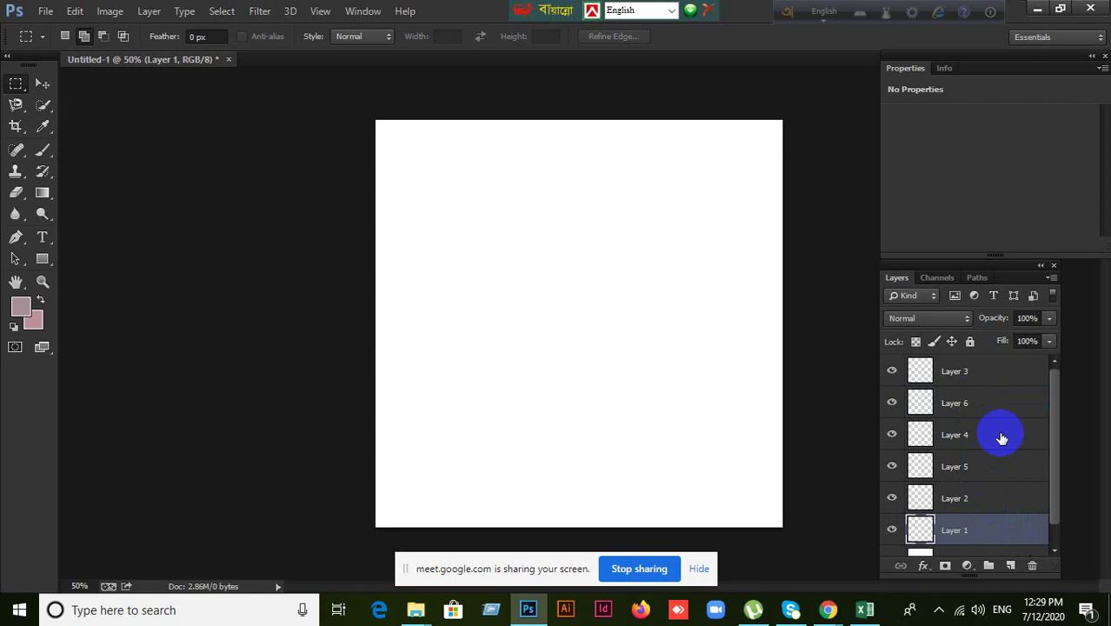
pyautogui.moveTo(985, 373); pyautogui.dragTo(982, 470)
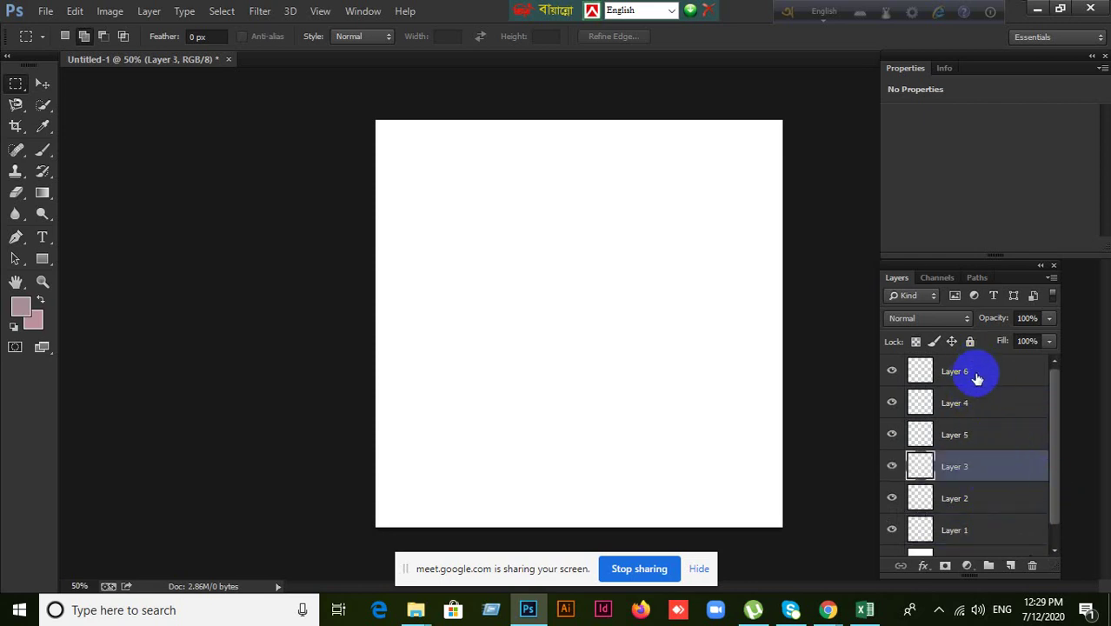
pyautogui.moveTo(975, 398); pyautogui.dragTo(974, 439)
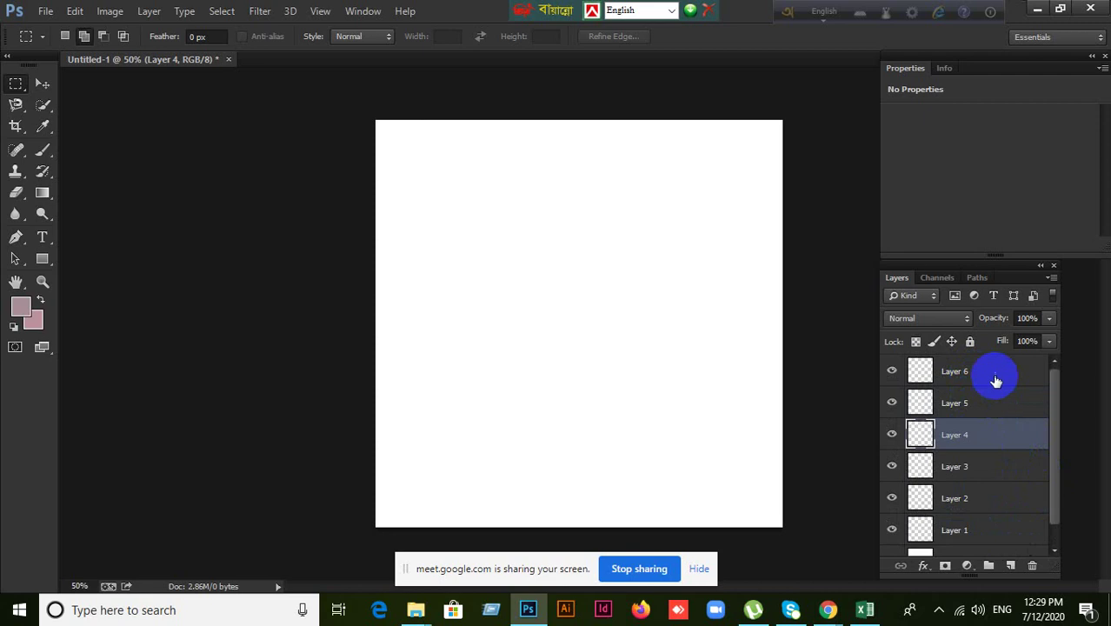
pyautogui.moveTo(996, 381); pyautogui.dragTo(991, 408)
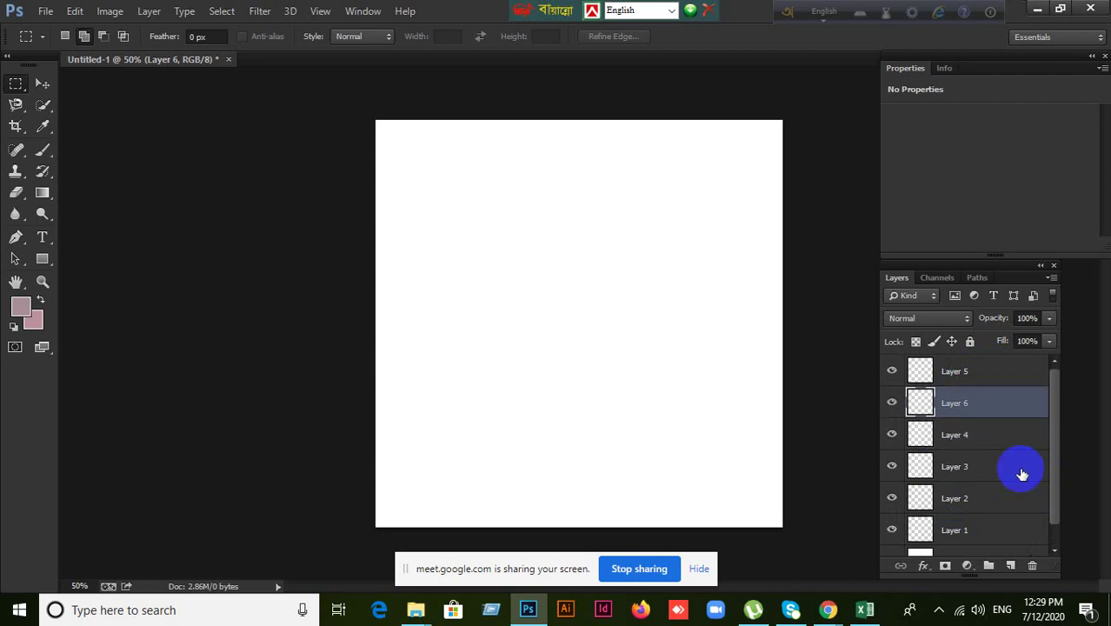
# Step: Raise Layer 1 one position at a time to just below Layer 5, and lower it back to just above the Background
pyautogui.click(977, 532)
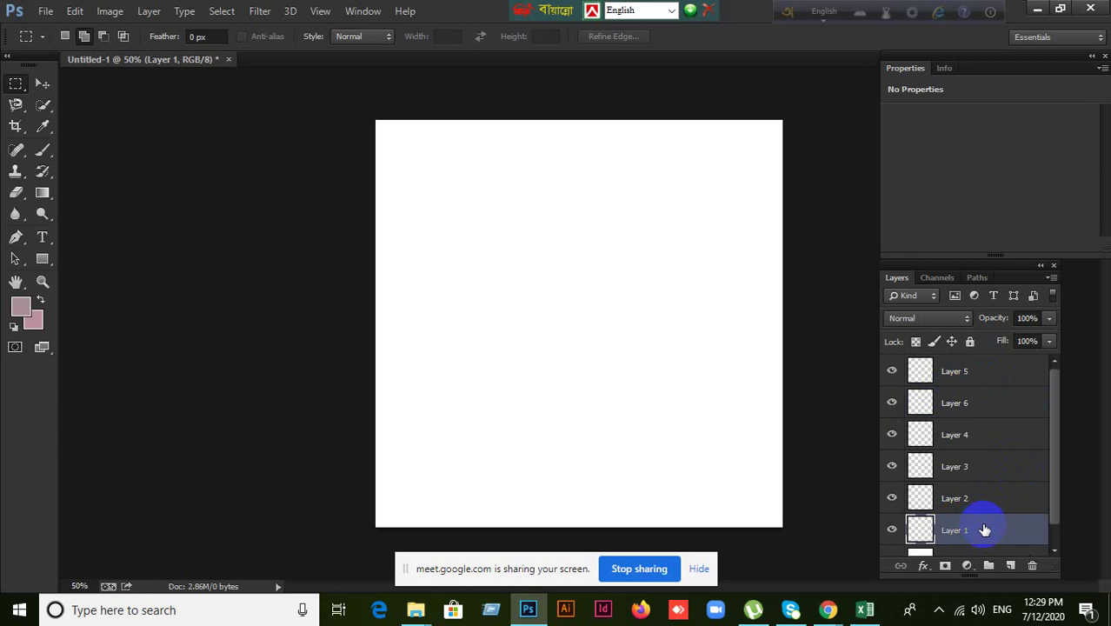
pyautogui.hotkey('ctrl', ']')
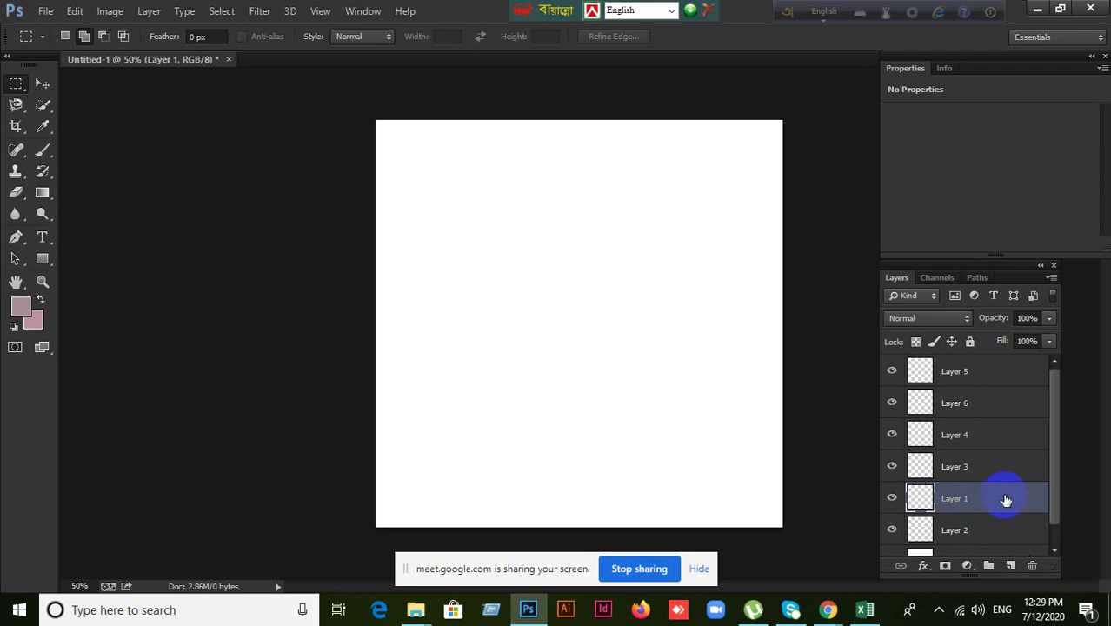
pyautogui.hotkey('ctrl', ']')
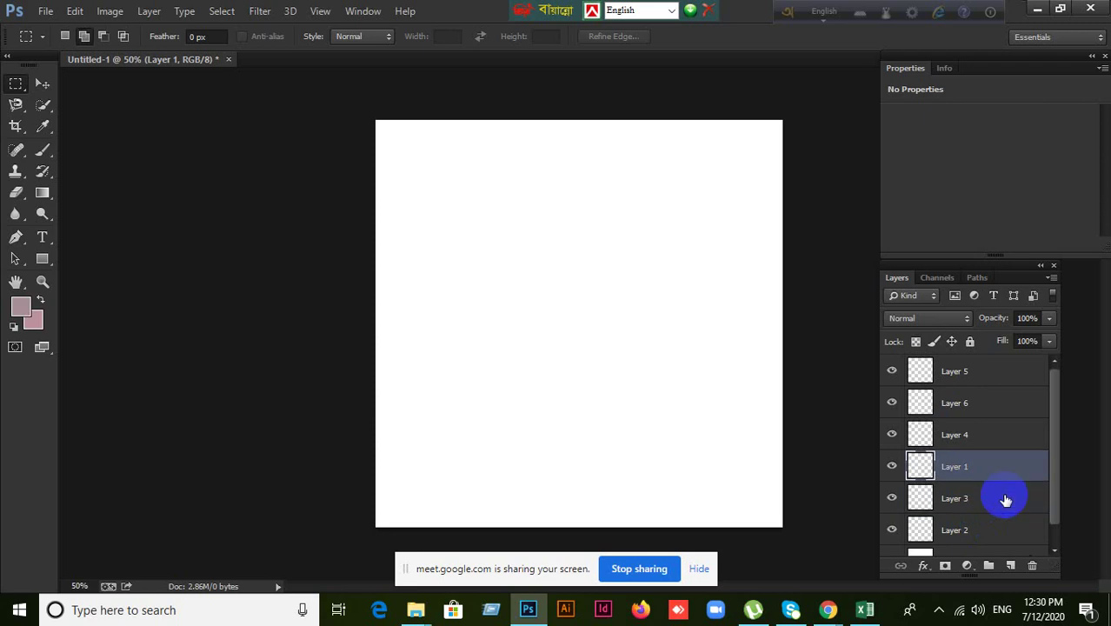
pyautogui.hotkey('ctrl', ']')
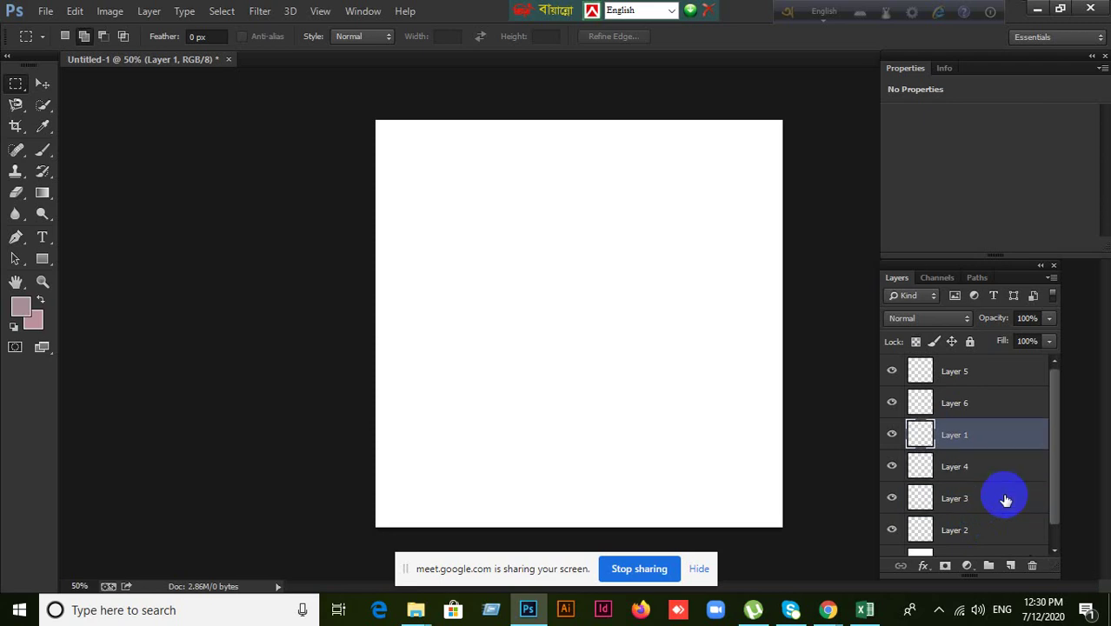
pyautogui.hotkey('ctrl', ']')
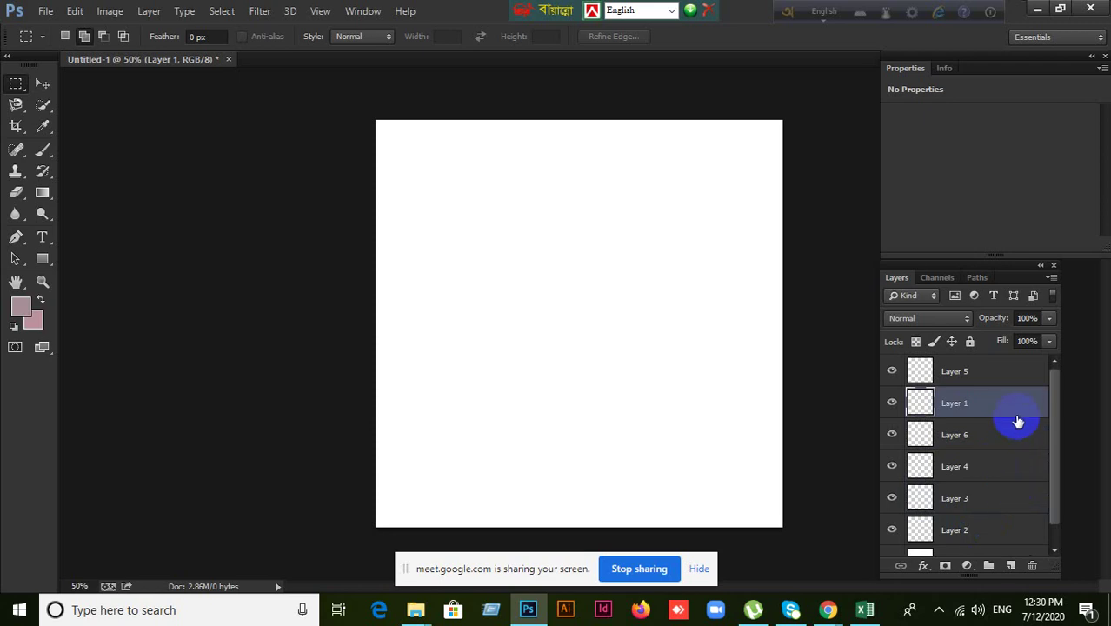
pyautogui.hotkey('ctrl', '[')
pyautogui.hotkey('ctrl', '[')
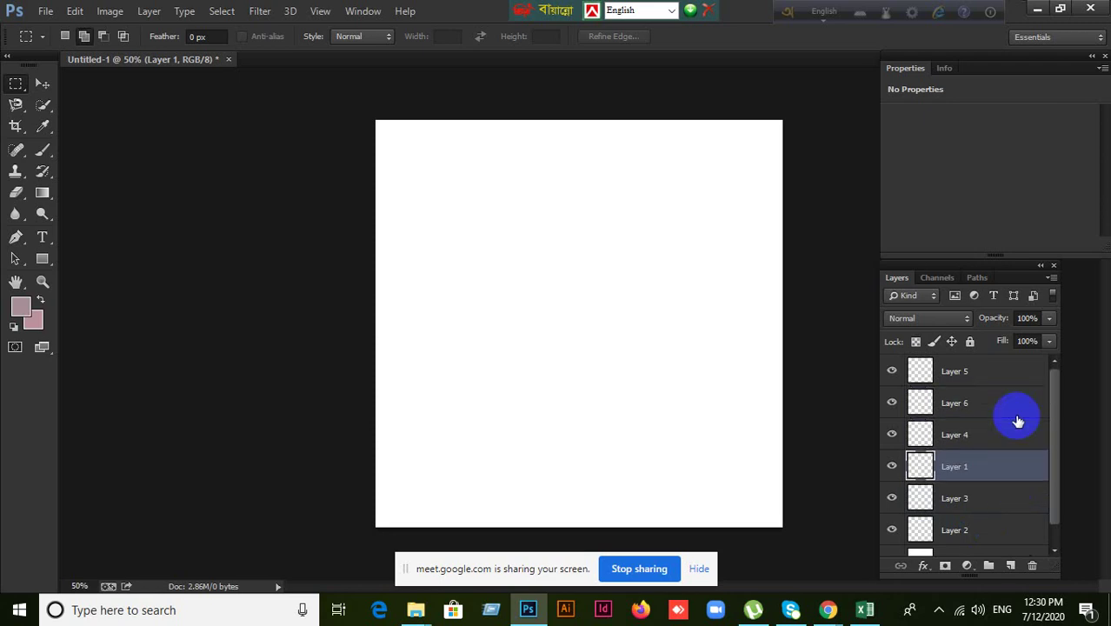
pyautogui.hotkey('ctrl', '[')
pyautogui.hotkey('ctrl', '[')
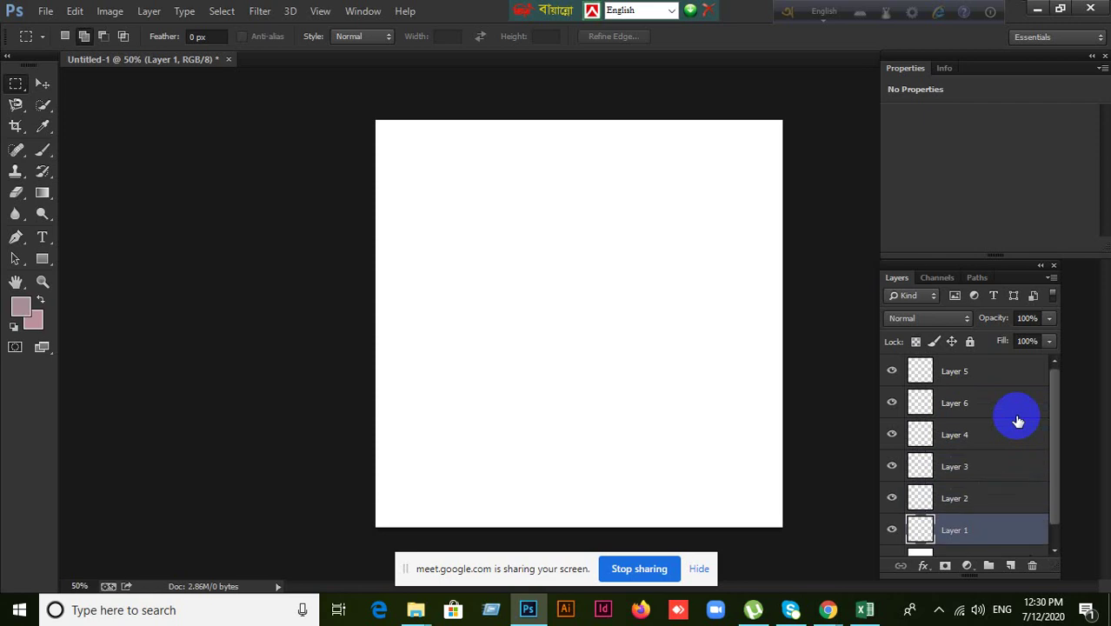
# Step: Move Layer 2 up between Layer 6 and Layer 4, and raise Layer 1 one position at a time to the top of the stack
pyautogui.click(989, 507)
pyautogui.moveTo(989, 507); pyautogui.dragTo(991, 428)
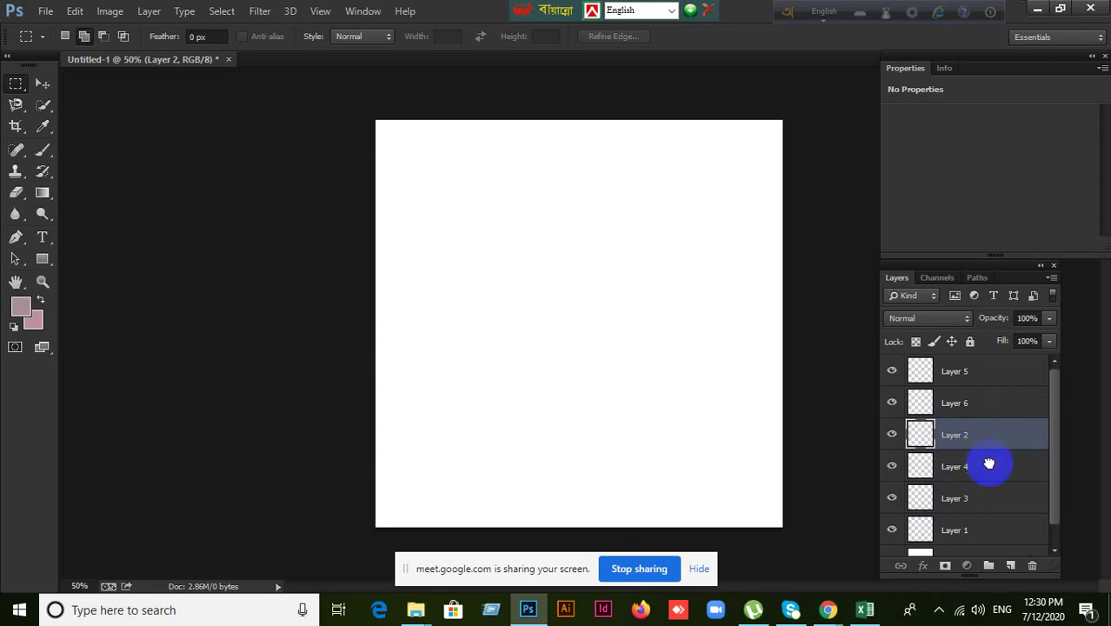
pyautogui.click(999, 533)
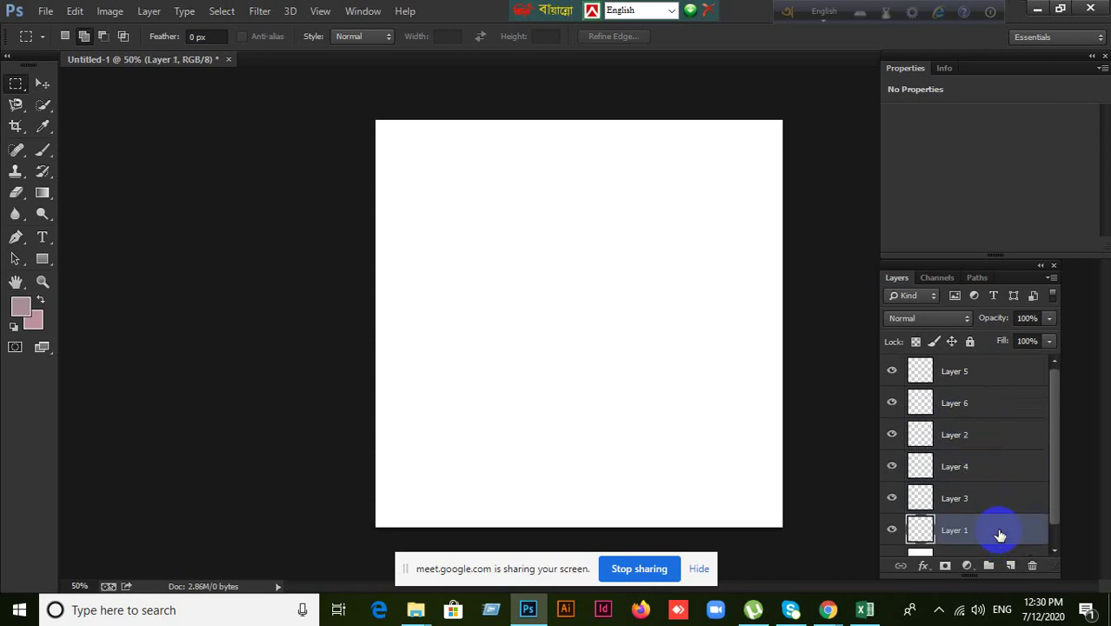
pyautogui.hotkey('ctrl', ']')
pyautogui.hotkey('ctrl', ']')
pyautogui.hotkey('ctrl', ']')
pyautogui.hotkey('ctrl', ']')
pyautogui.hotkey('ctrl', ']')
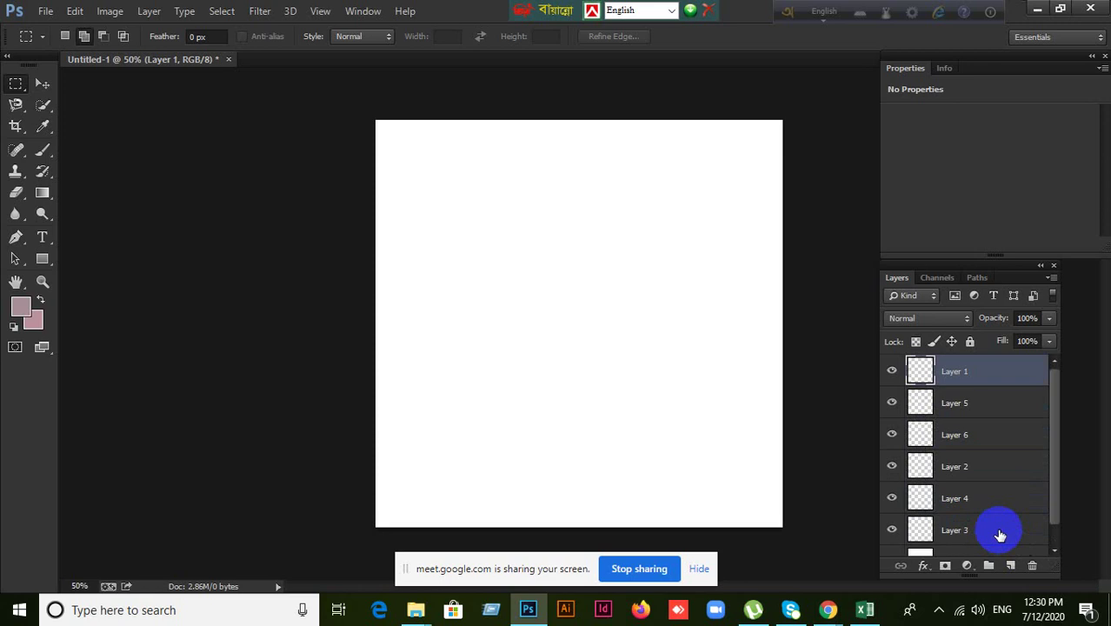
# Step: Send Layer 1 backward one position at a time until it sits just above the Background layer
pyautogui.hotkey('ctrl', '[')
pyautogui.hotkey('ctrl', '[')
pyautogui.hotkey('ctrl', '[')
pyautogui.hotkey('ctrl', '[')
pyautogui.hotkey('ctrl', '[')
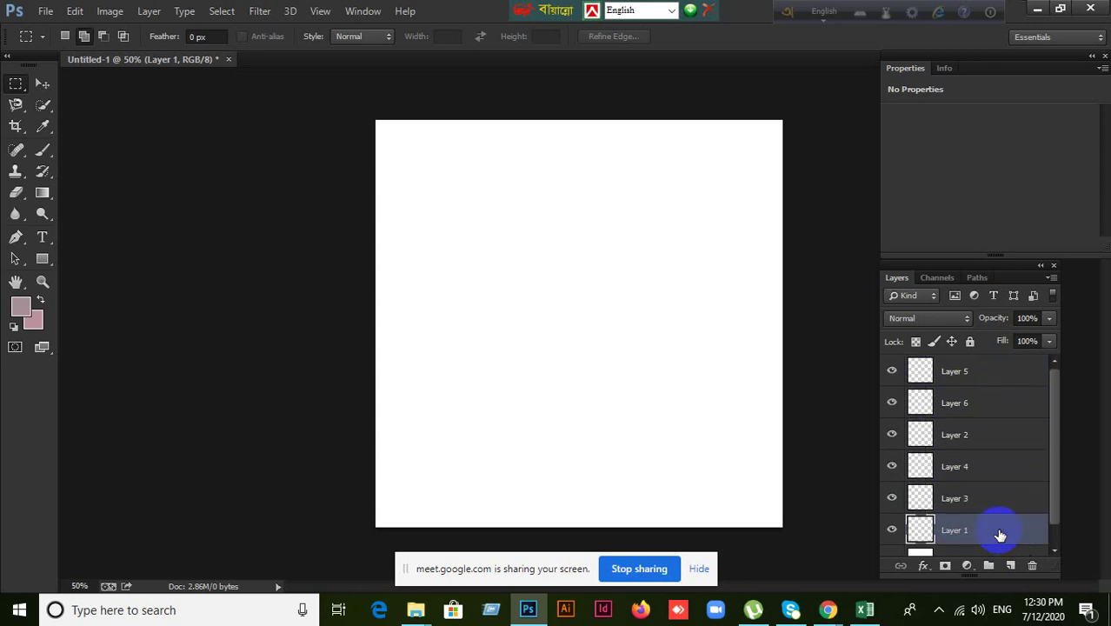
# Step: Raise Layer 1 above Layer 4, move Layer 2 down between Layer 4 and Layer 3, and select Layer 3
pyautogui.hotkey('ctrl', ']')
pyautogui.hotkey('ctrl', ']')
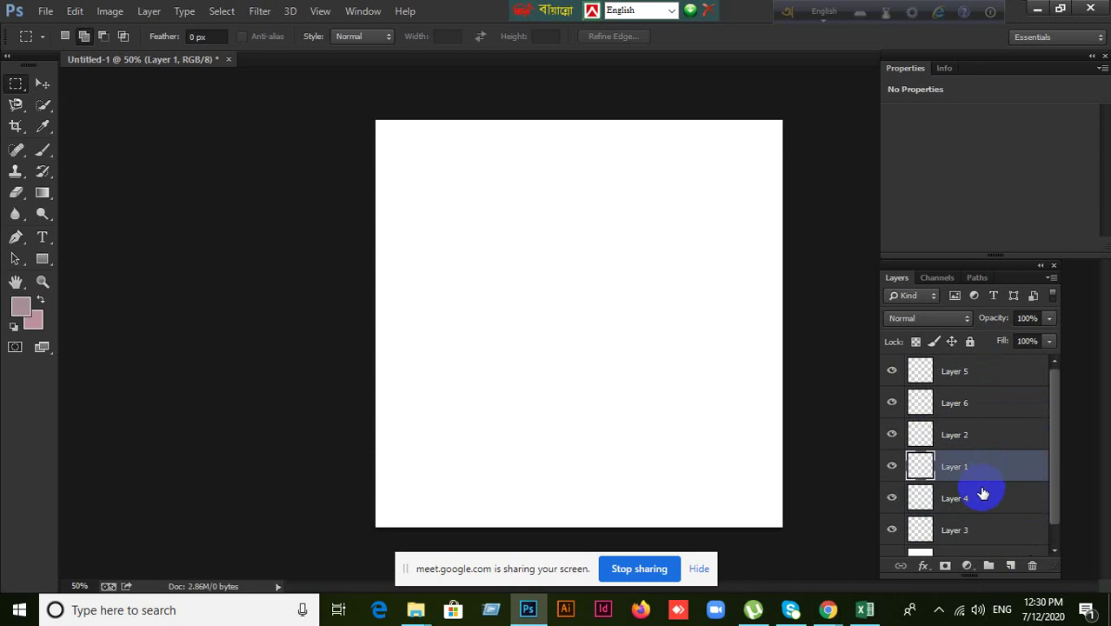
pyautogui.click(982, 499)
pyautogui.moveTo(981, 443); pyautogui.dragTo(983, 534)
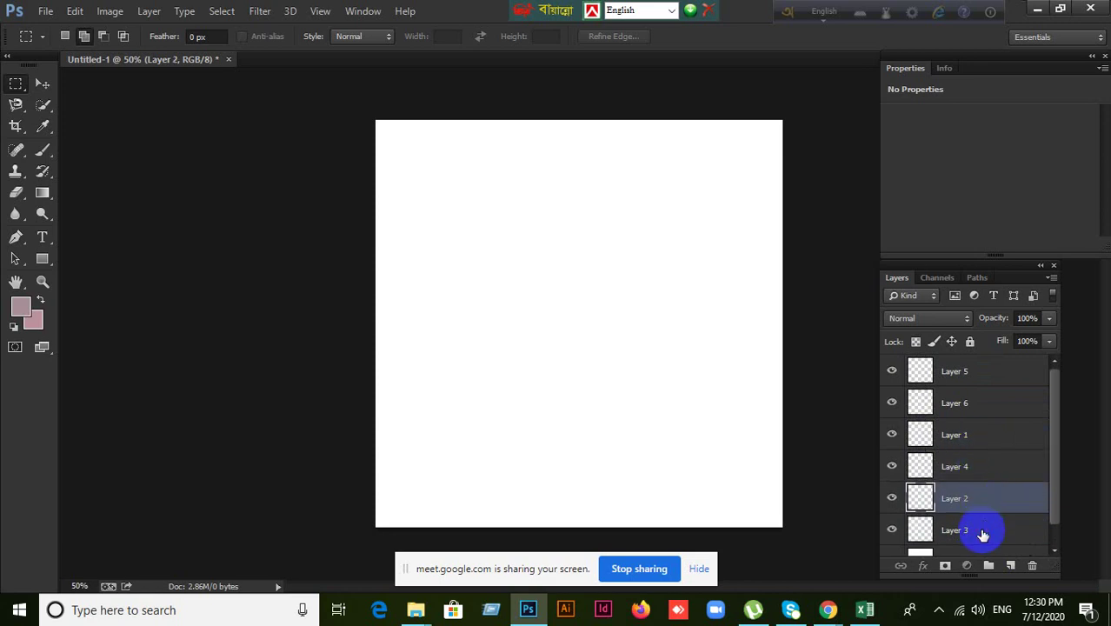
pyautogui.click(982, 534)
# Step: Switch to Google Meet to check the chat and the list of people, and return to the layered document in Photoshop
pyautogui.moveTo(828, 611)
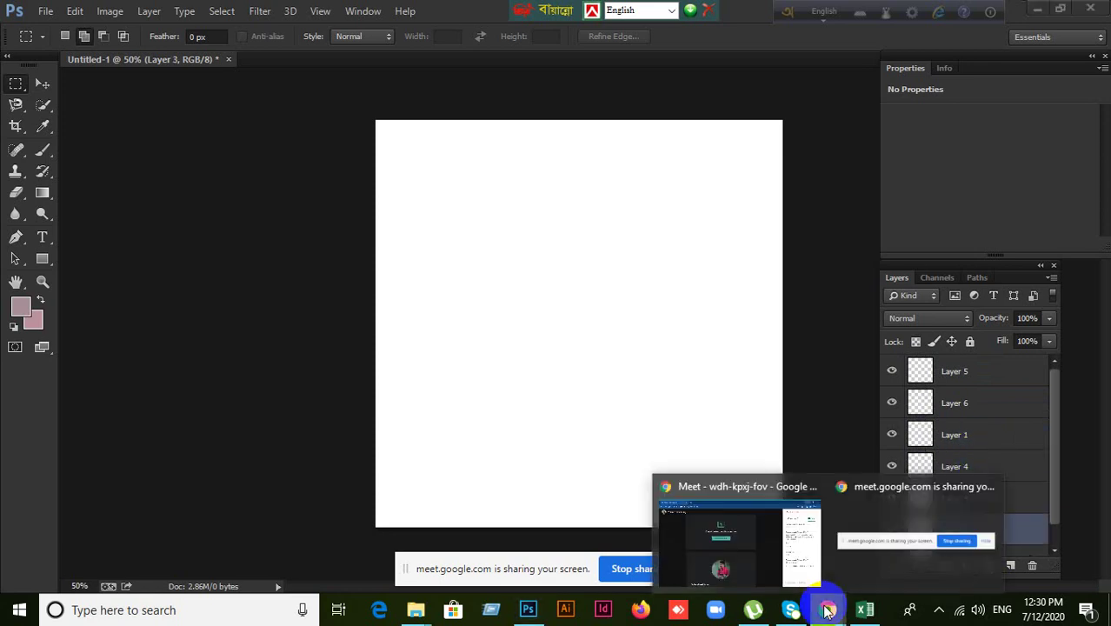
pyautogui.click(798, 542)
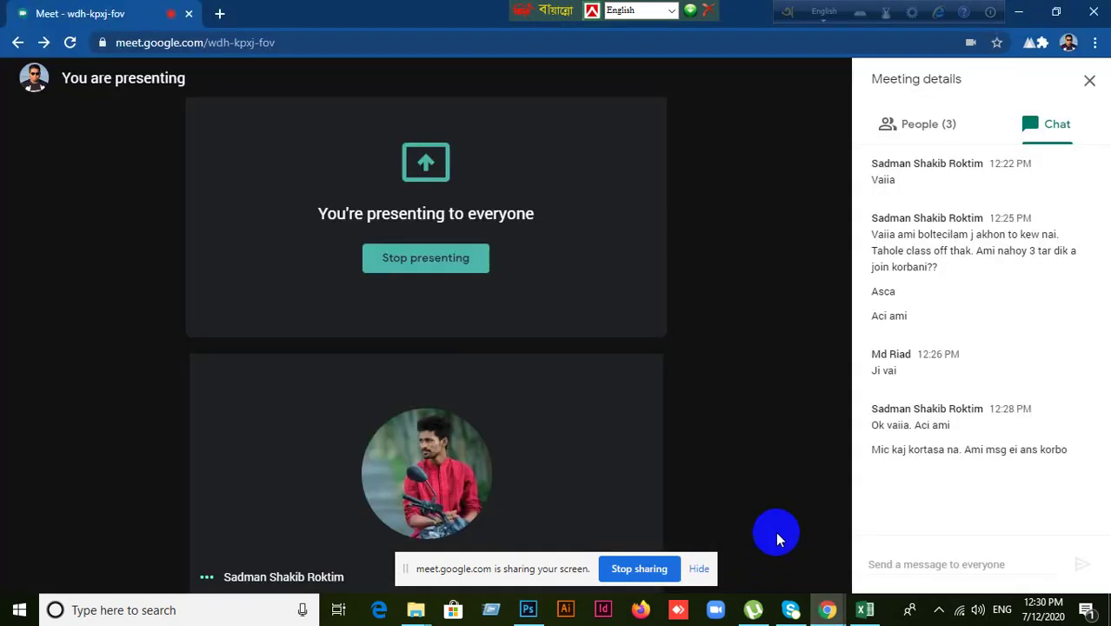
pyautogui.click(935, 128)
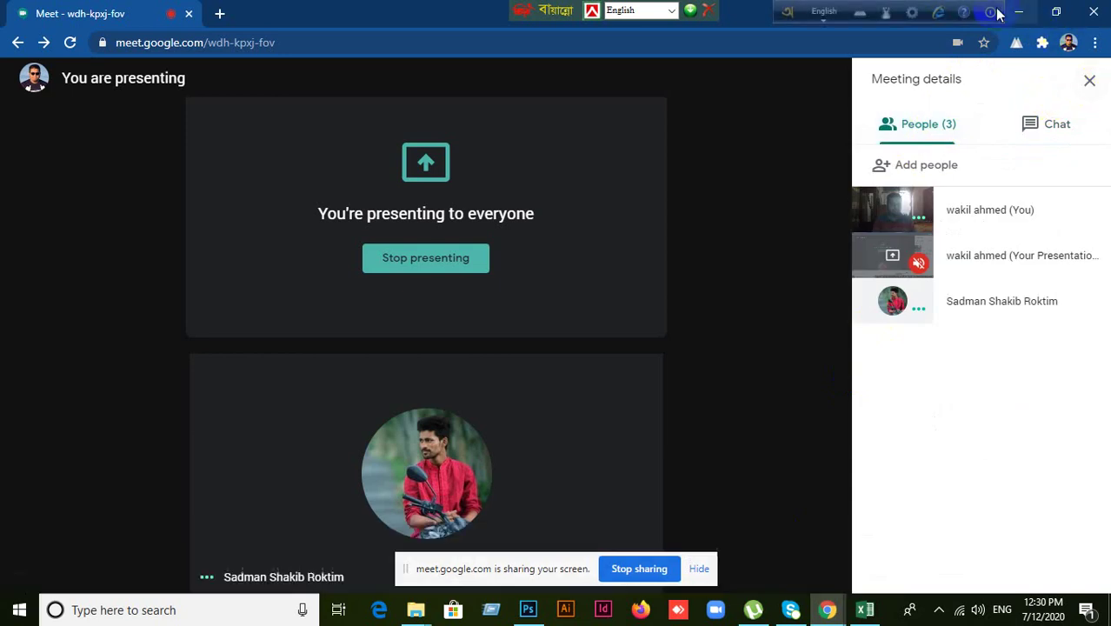
pyautogui.click(1018, 12)
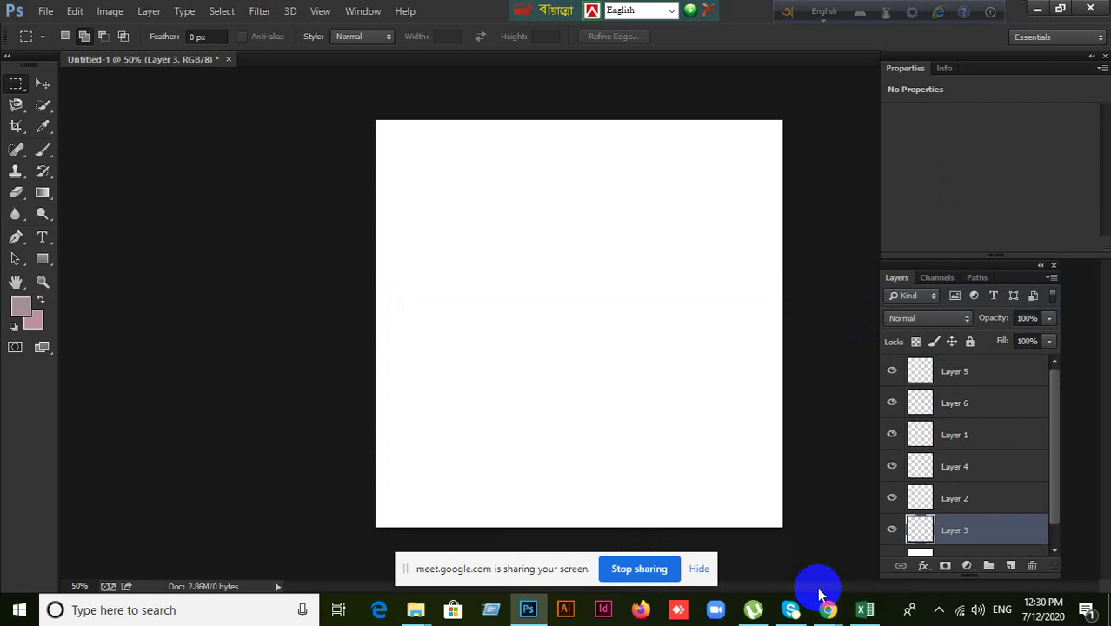
# Step: With the Elliptical Marquee tool, draw a circular selection in the upper-left area of the canvas on Layer 3
pyautogui.scroll(-1, 1035, 408)
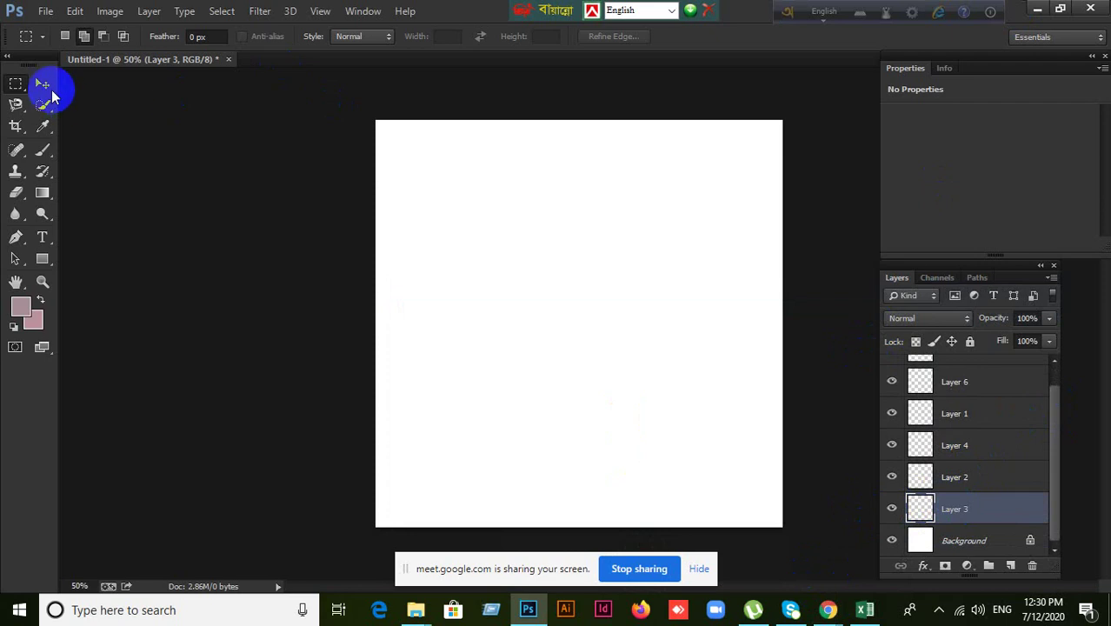
pyautogui.rightClick(13, 85)
pyautogui.click(74, 98)
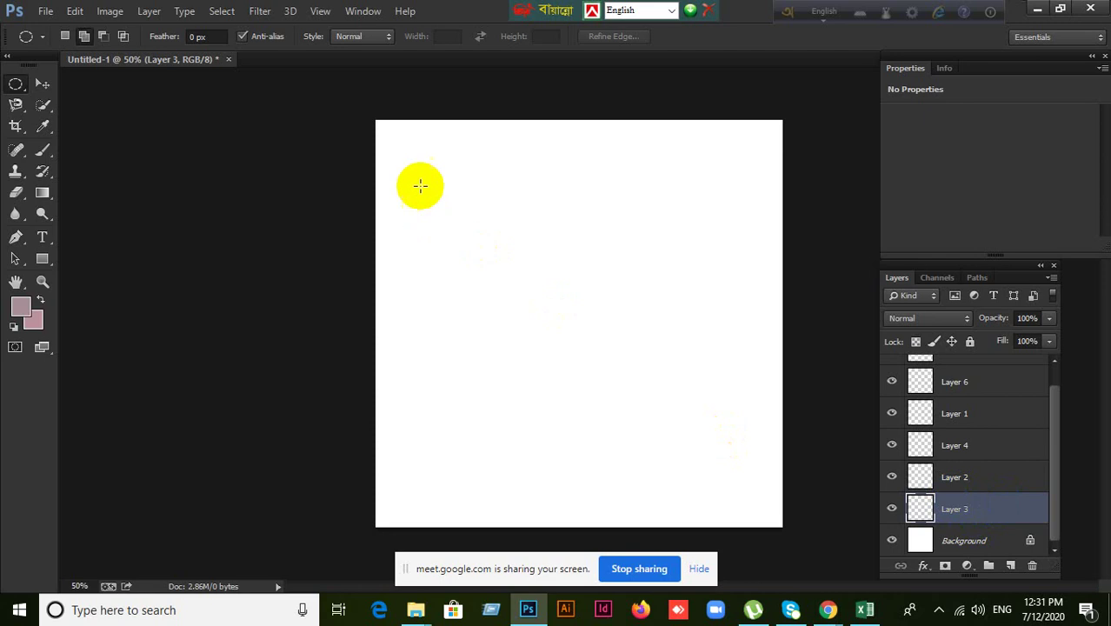
pyautogui.moveTo(476, 233); pyautogui.dragTo(521, 284)
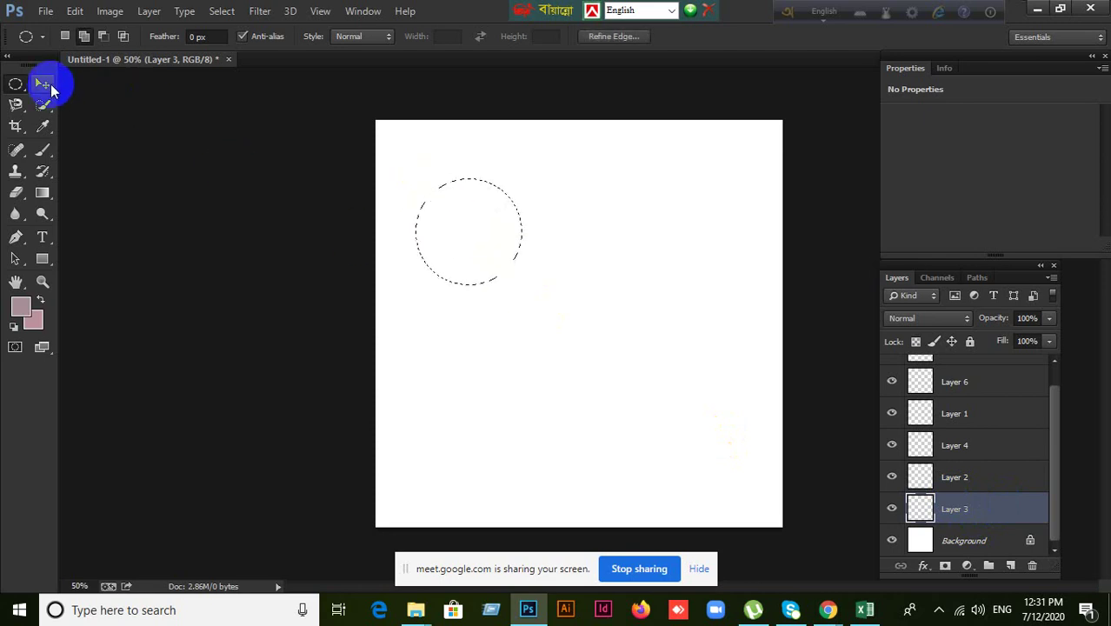
# Step: Fill the circular selection on Layer 3 with the mauve foreground colour using the Move tool state, and deselect it
pyautogui.click(44, 85)
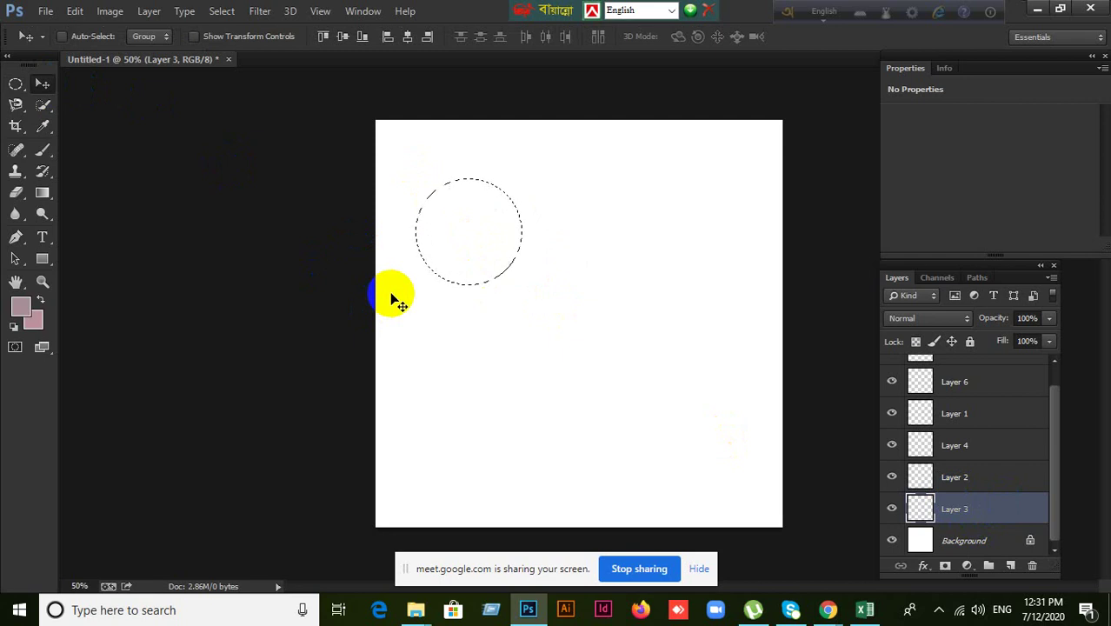
pyautogui.hotkey('alt', 'BackSpace')
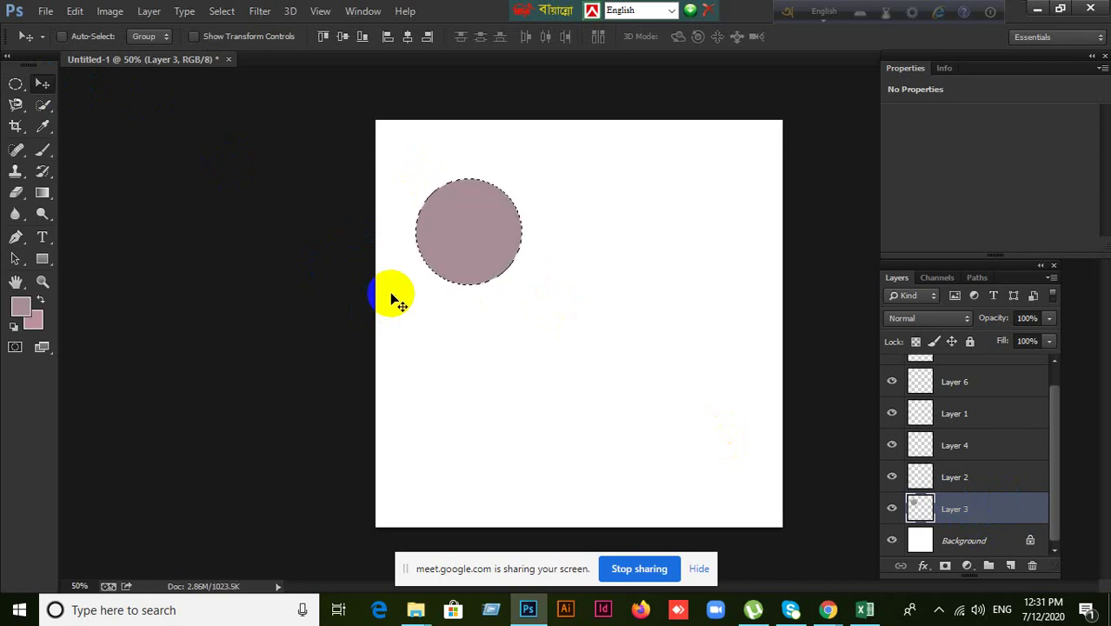
pyautogui.hotkey('ctrl', 'd')
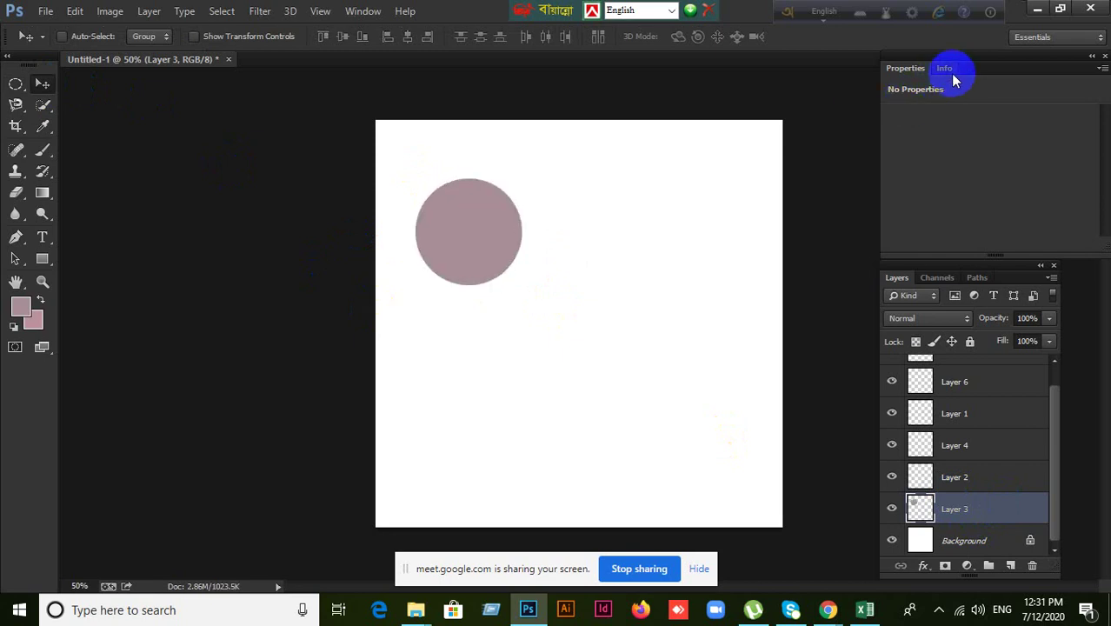
pyautogui.click(496, 205)
pyautogui.click(904, 517)
# Step: Switch to Google Meet and admit the participant waiting to join the meeting
pyautogui.click(827, 609)
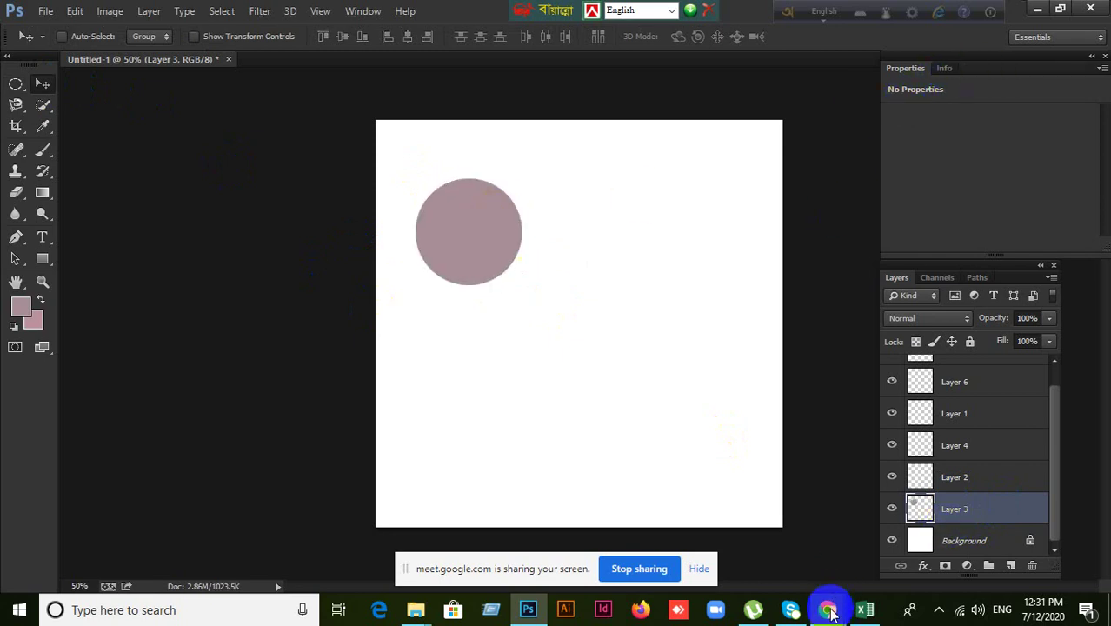
pyautogui.click(789, 546)
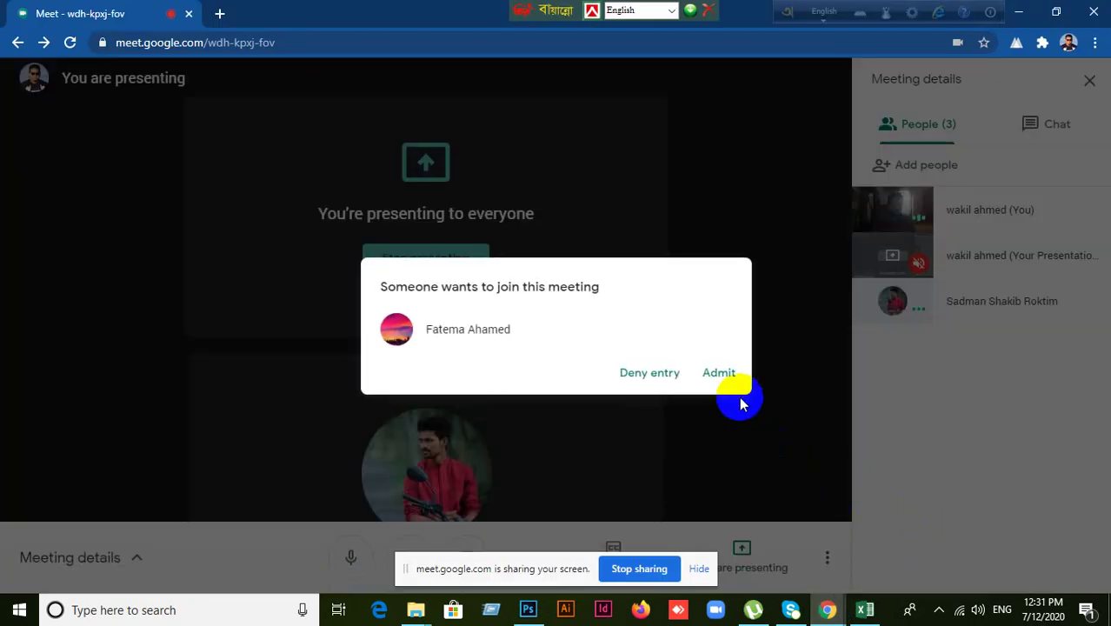
pyautogui.click(718, 374)
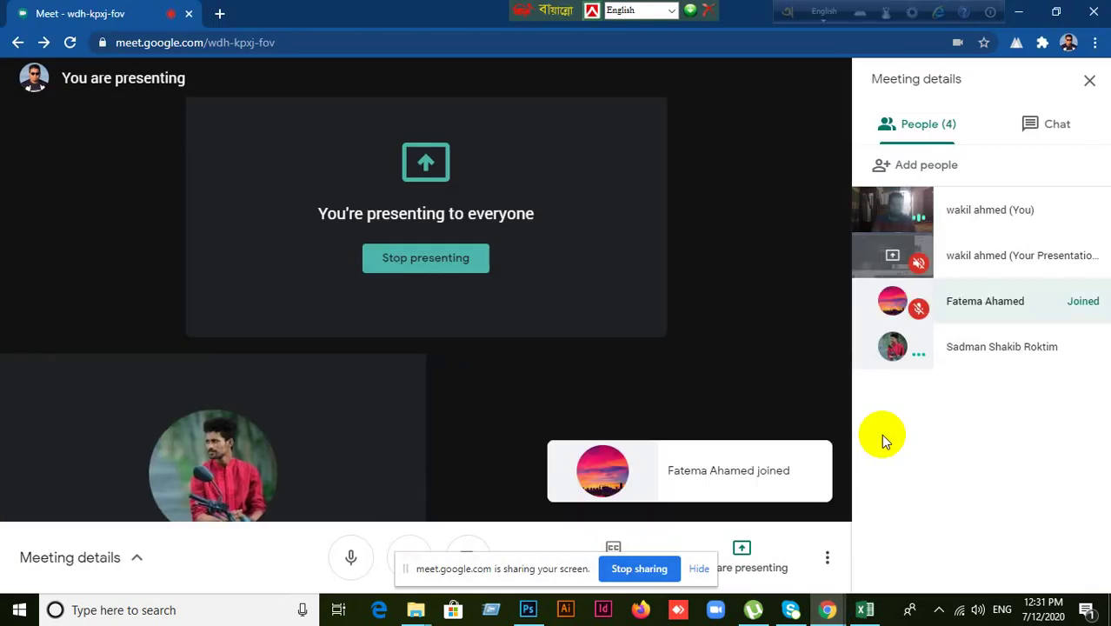
# Step: Look through the batch 15 attendance sheet in Excel, and return to Google Meet to read the meeting chat
pyautogui.click(865, 609)
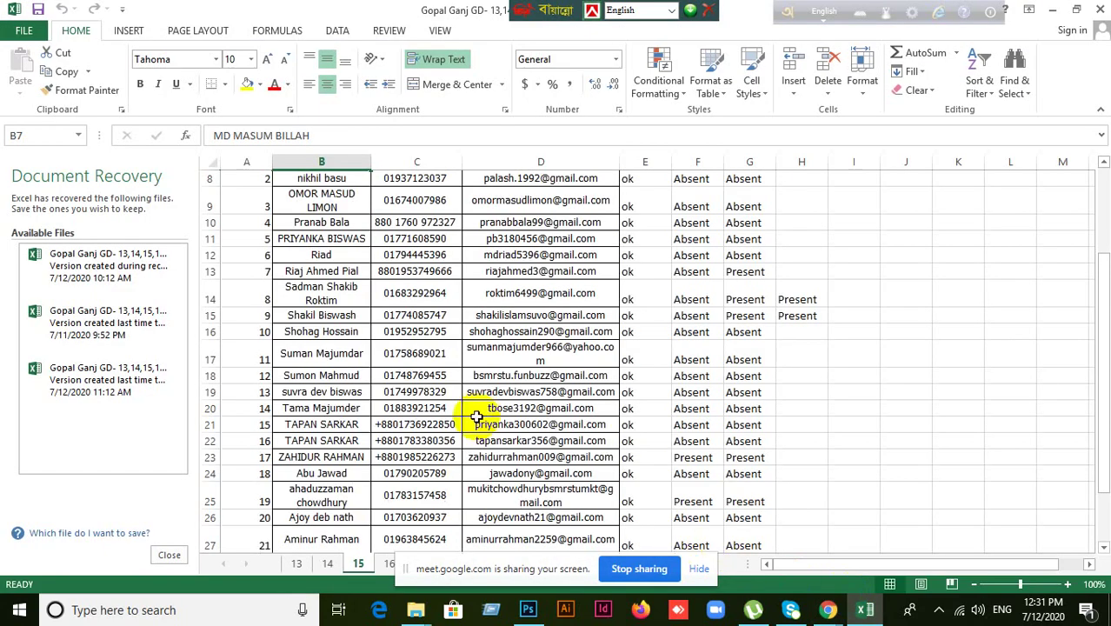
pyautogui.scroll(3, 475, 417)
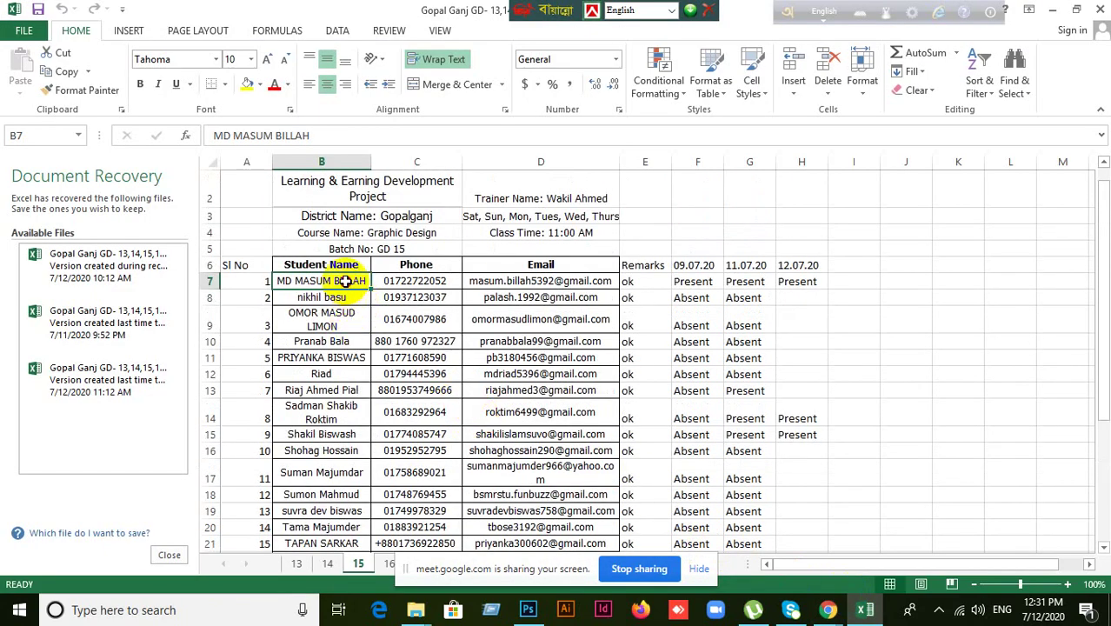
pyautogui.scroll(-2, 558, 380)
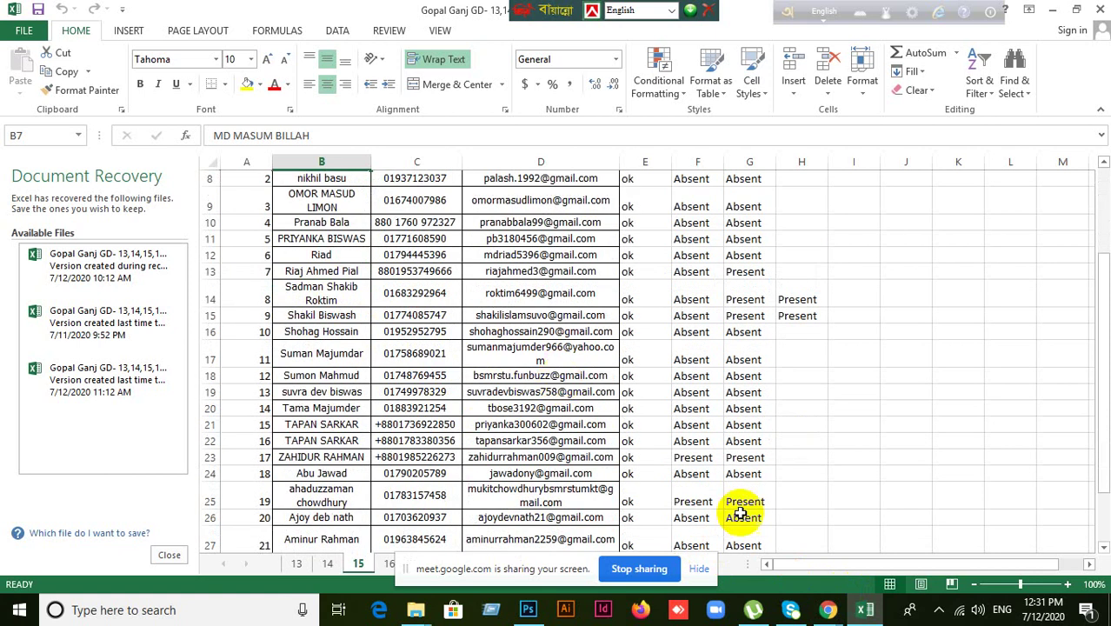
pyautogui.moveTo(828, 614)
pyautogui.click(770, 552)
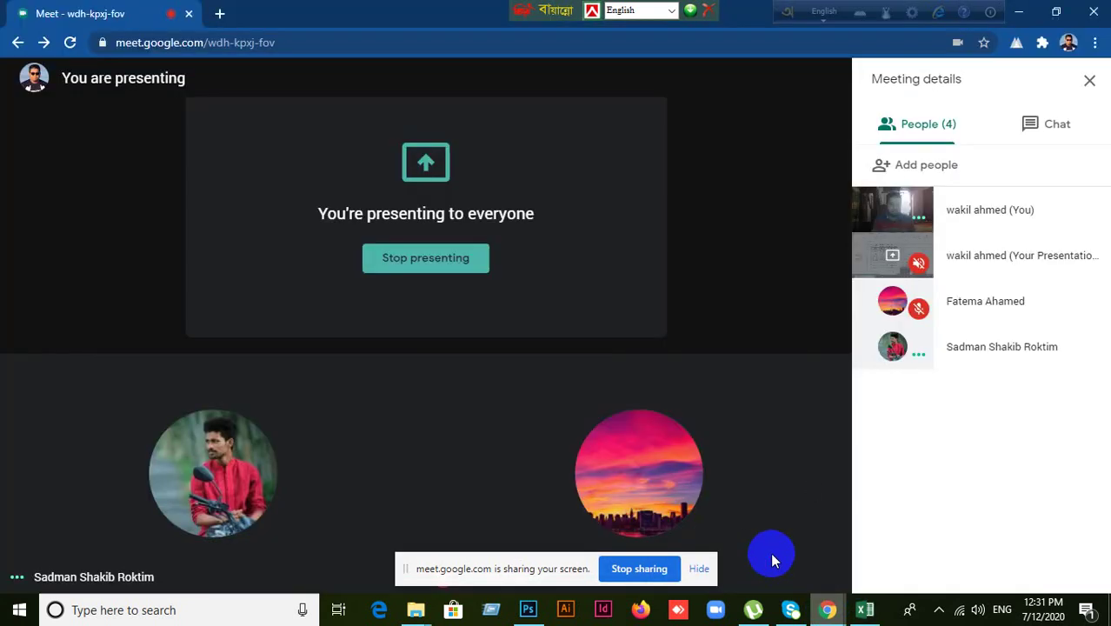
pyautogui.click(1038, 131)
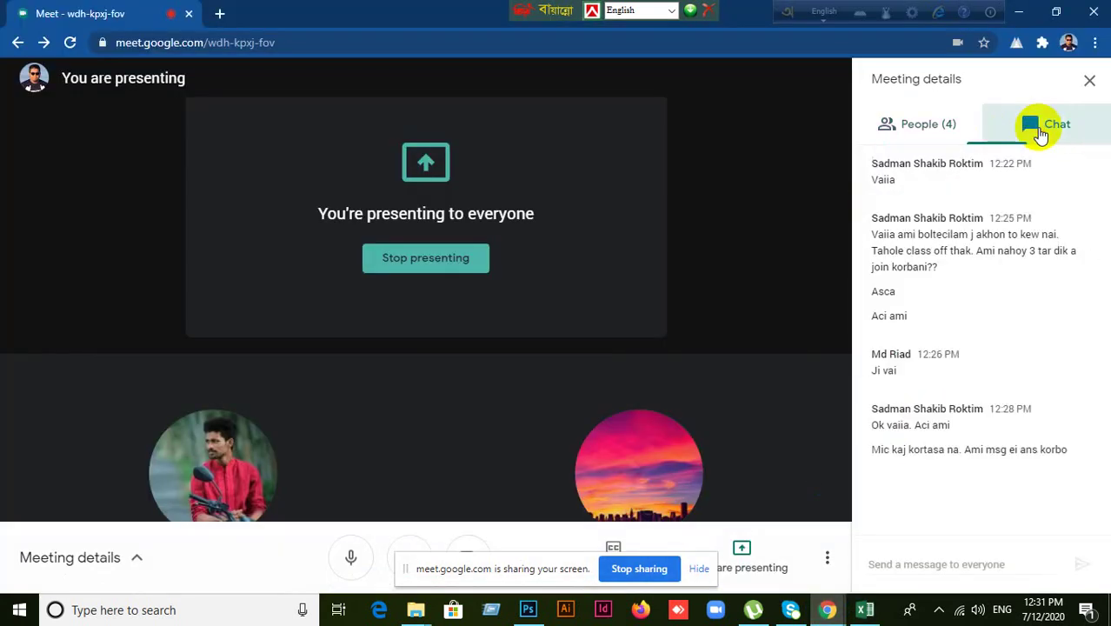
# Step: Go through the student list on sheet 15 of the Excel workbook and select the newly joined student's e-mail cell, D29
pyautogui.click(864, 610)
pyautogui.scroll(2, 400, 372)
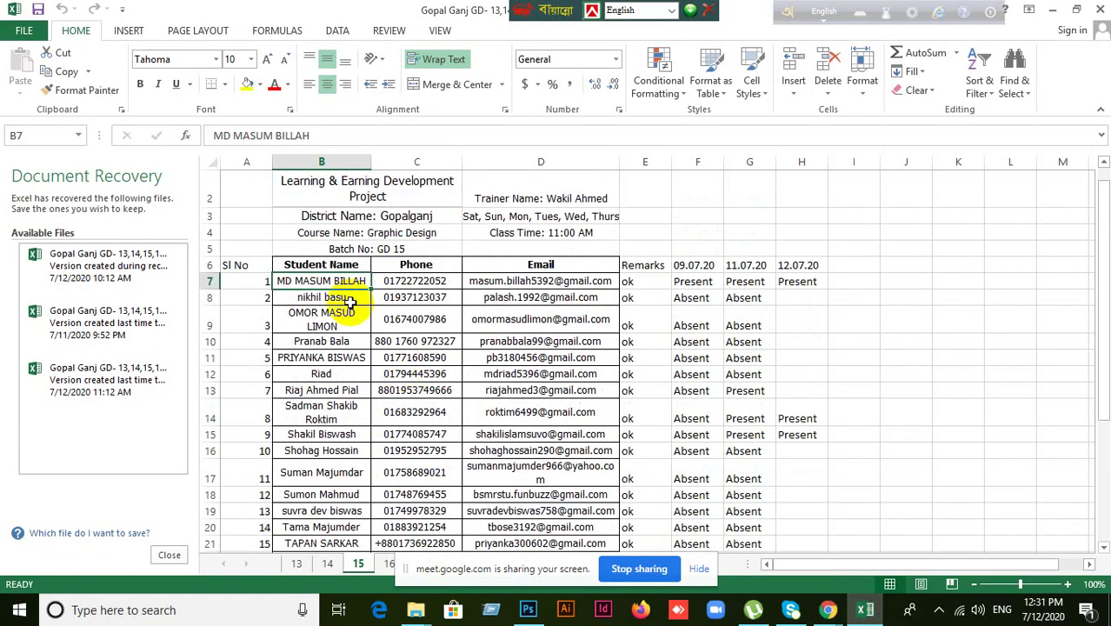
pyautogui.press('Down')
pyautogui.press('Down')
pyautogui.press('Down')
pyautogui.press('Down')
pyautogui.press('Down')
pyautogui.press('Down')
pyautogui.press('Down')
pyautogui.press('Down')
pyautogui.press('Down')
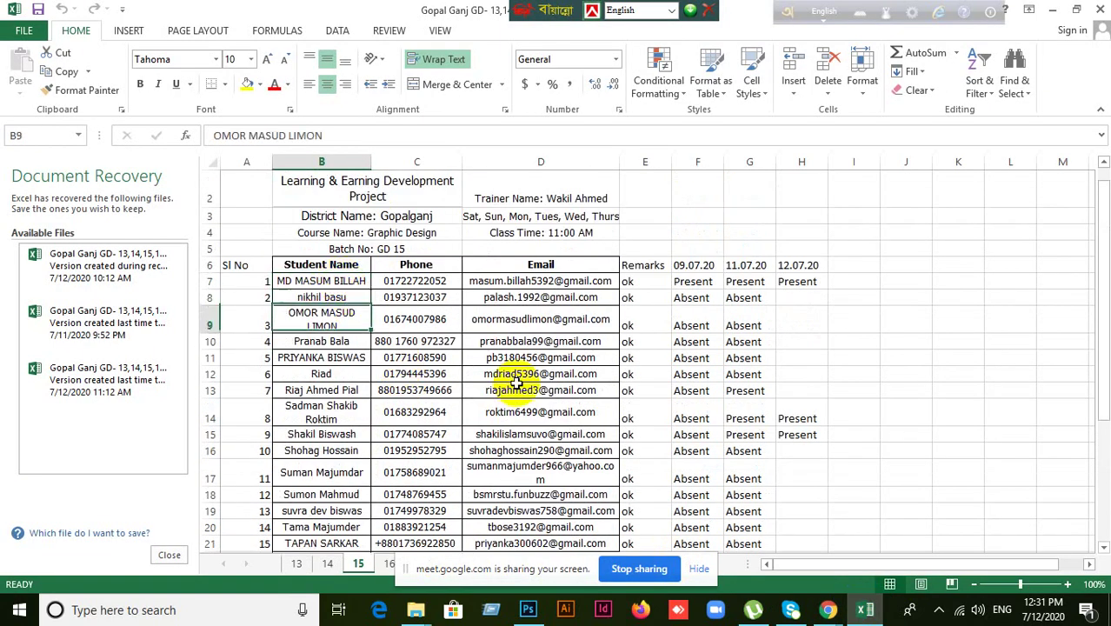
pyautogui.press('Down')
pyautogui.press('Down')
pyautogui.press('Down')
pyautogui.press('Down')
pyautogui.press('Down')
pyautogui.press('Down')
pyautogui.press('Down')
pyautogui.press('Down')
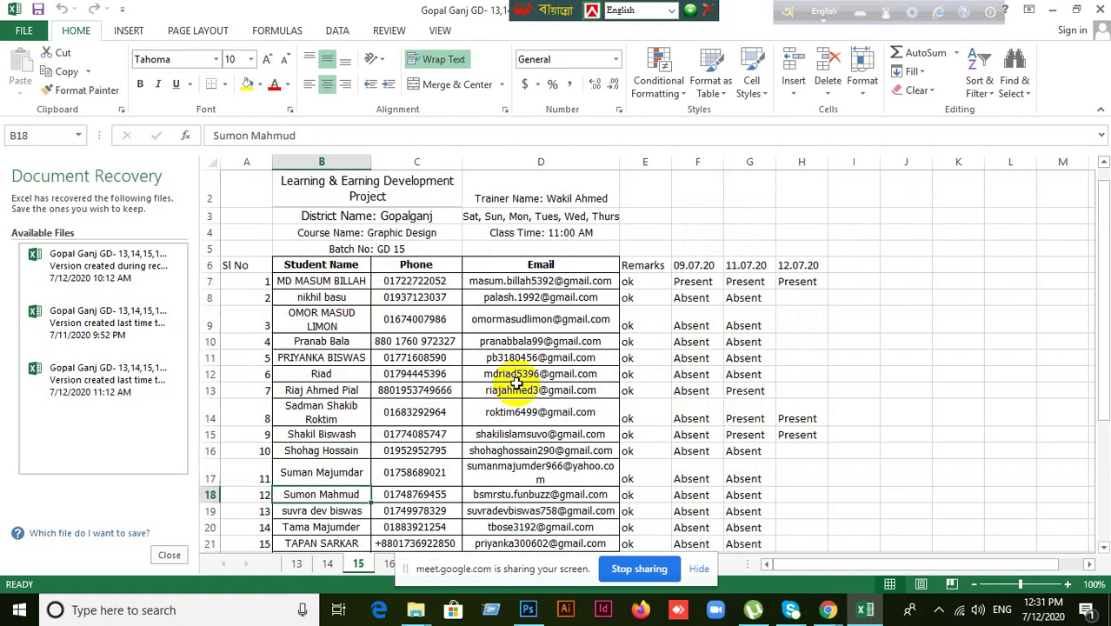
pyautogui.press('Down')
pyautogui.press('Down')
pyautogui.press('Down')
pyautogui.press('Down')
pyautogui.press('Down')
pyautogui.press('Down')
pyautogui.press('Down')
pyautogui.press('Down')
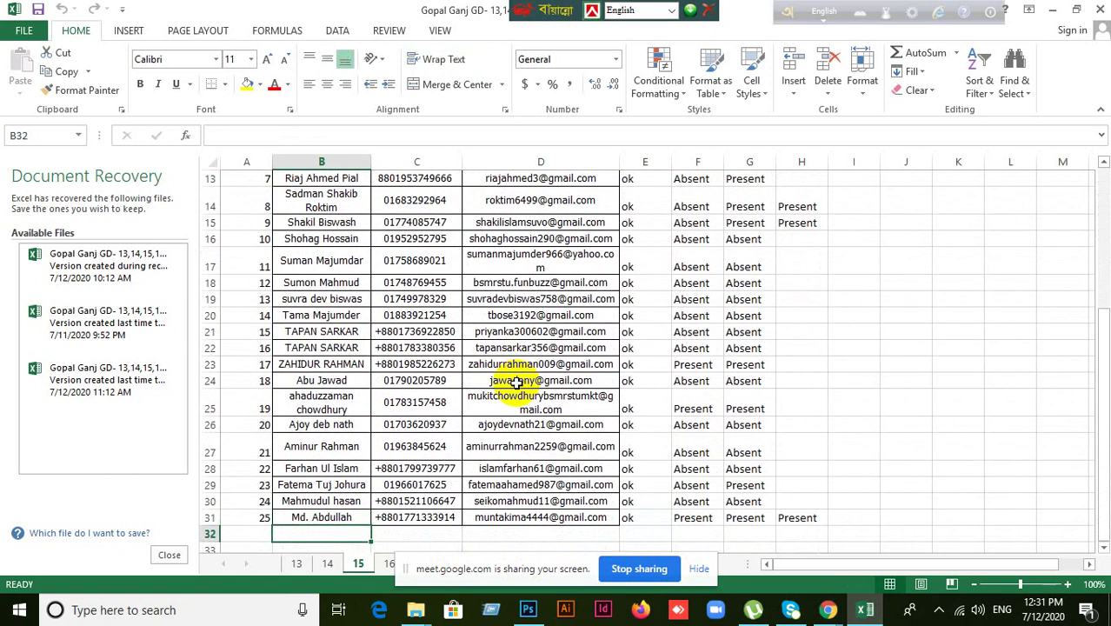
pyautogui.click(539, 486)
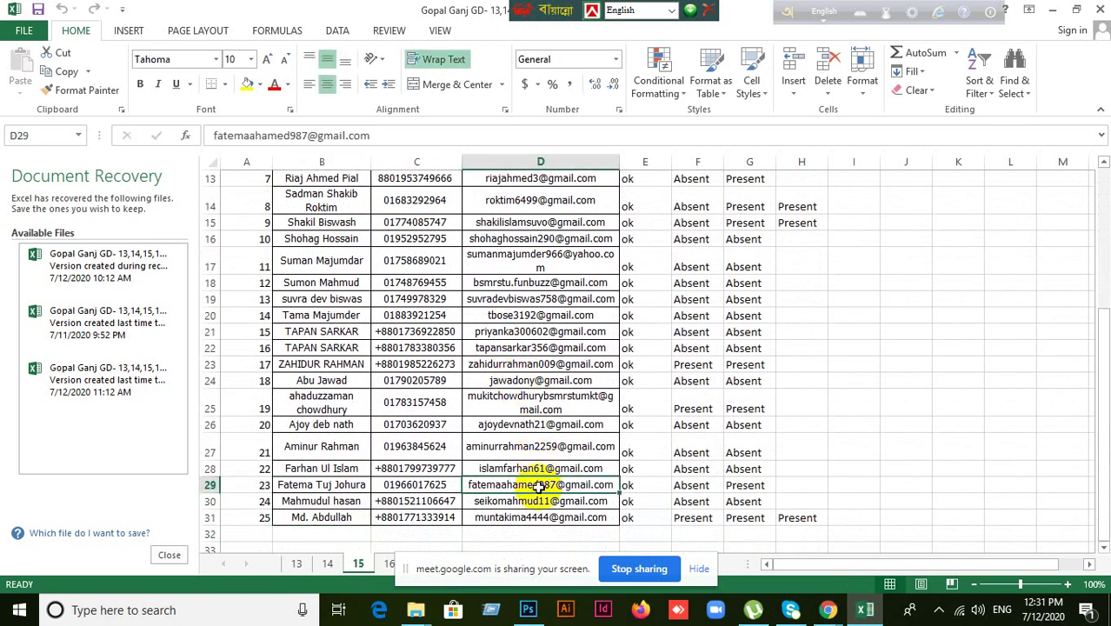
# Step: Return to Google Meet to check the chat for the new participant's reply and review the list of people
pyautogui.moveTo(827, 609)
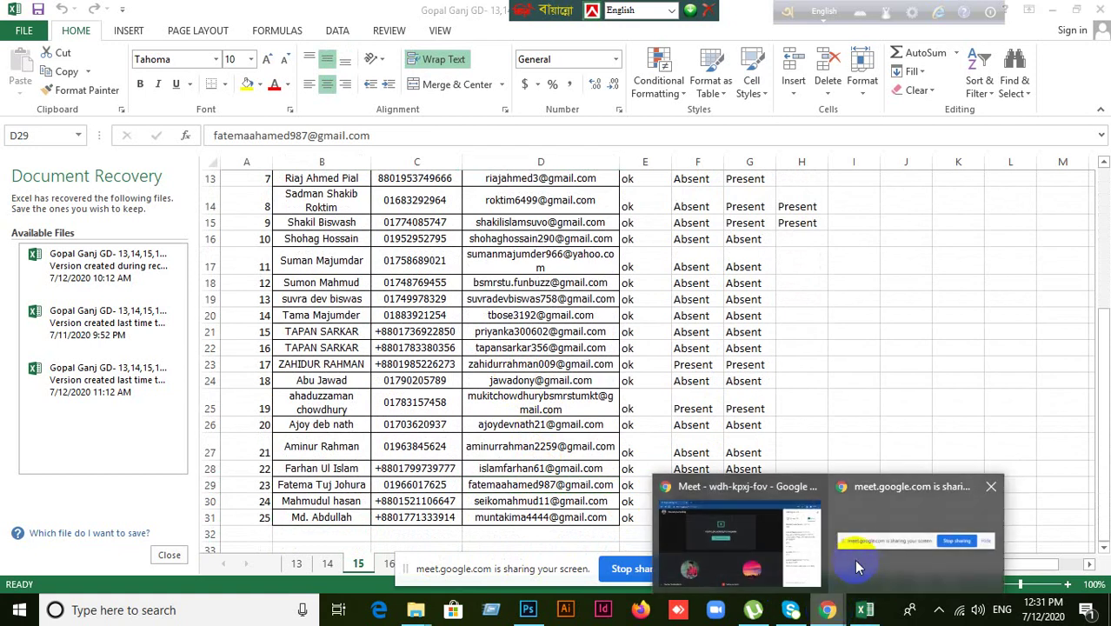
pyautogui.click(777, 538)
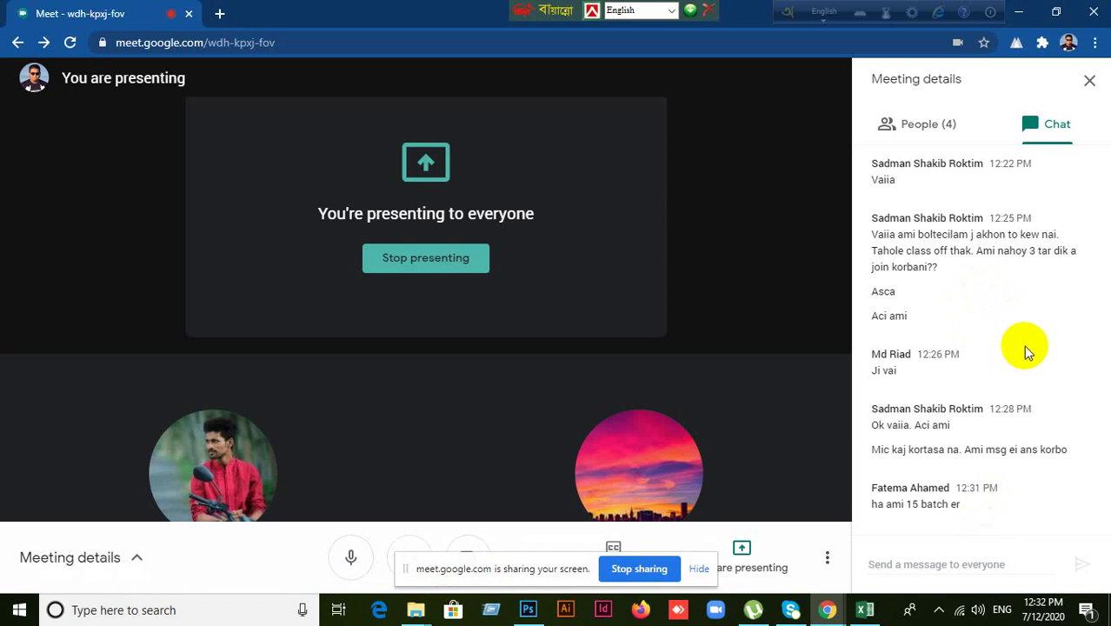
pyautogui.click(908, 135)
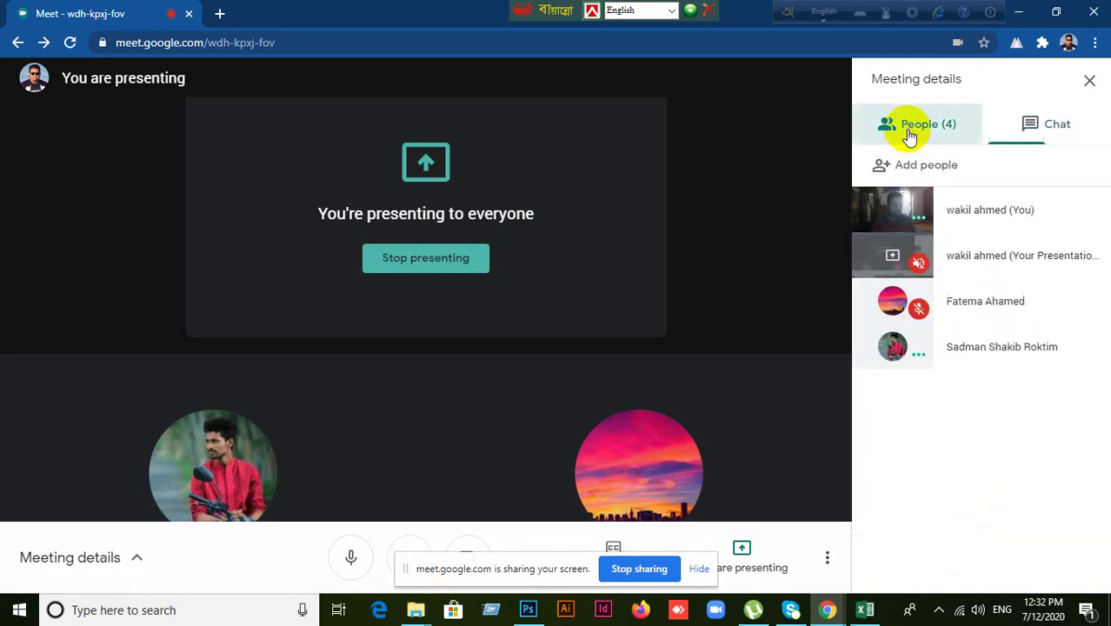
pyautogui.click(1066, 122)
pyautogui.click(935, 135)
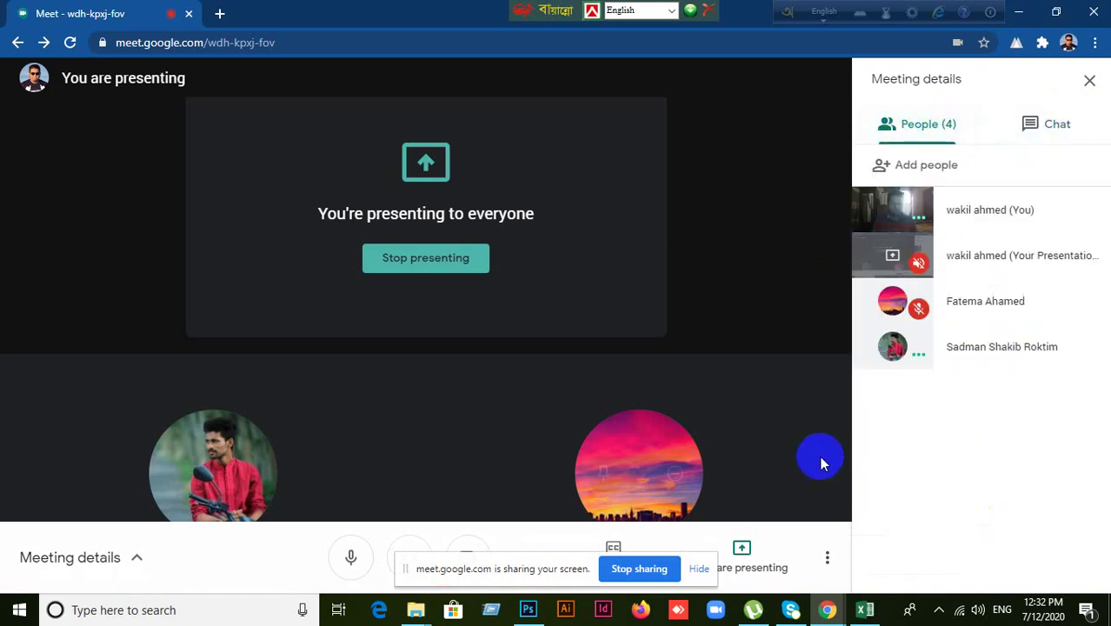
# Step: In the Excel attendance sheet, mark the student in row 29 as Present in the 12.07.20 column
pyautogui.click(864, 609)
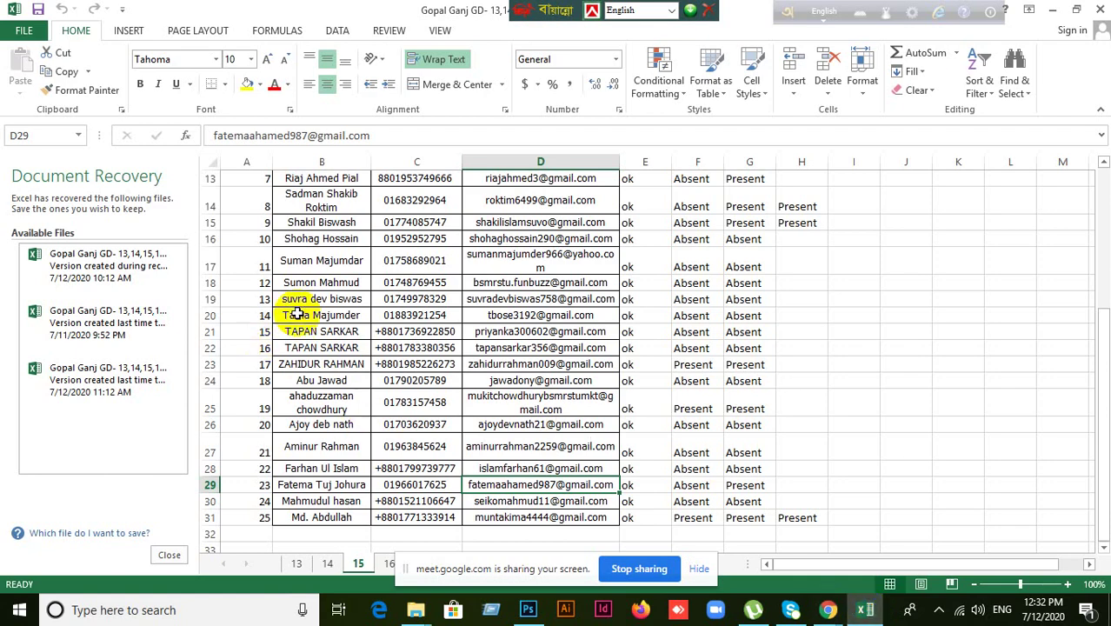
pyautogui.click(332, 489)
pyautogui.click(763, 486)
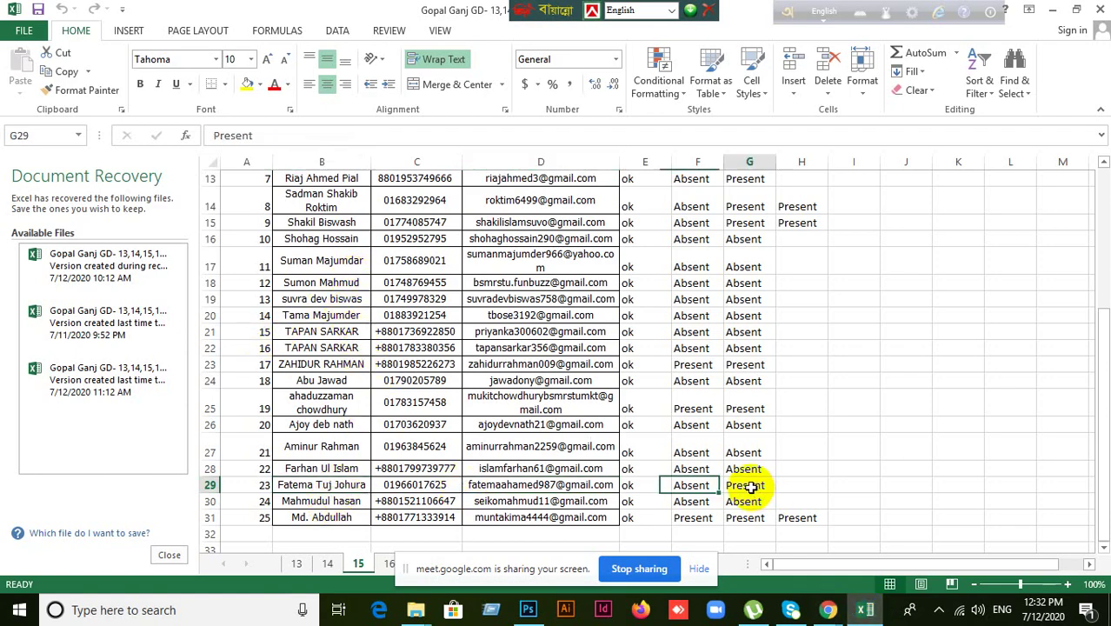
pyautogui.click(788, 486)
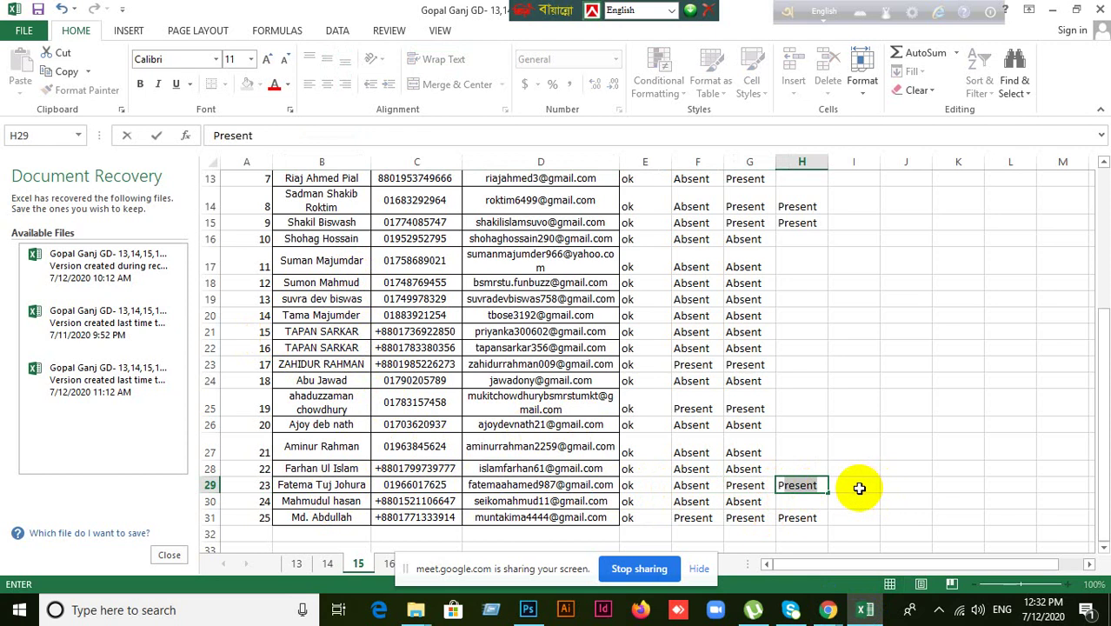
pyautogui.press('Tab')
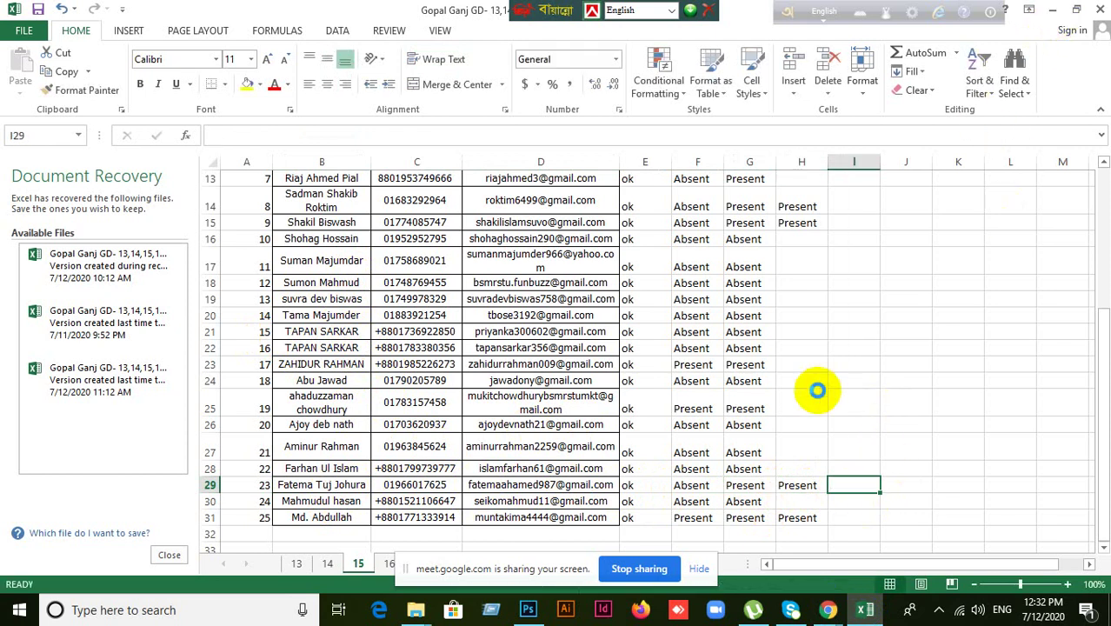
# Step: Return to Photoshop and select Layers 3, 2, 4, 1 and 6 one after another, finishing on Layer 3
pyautogui.click(1051, 11)
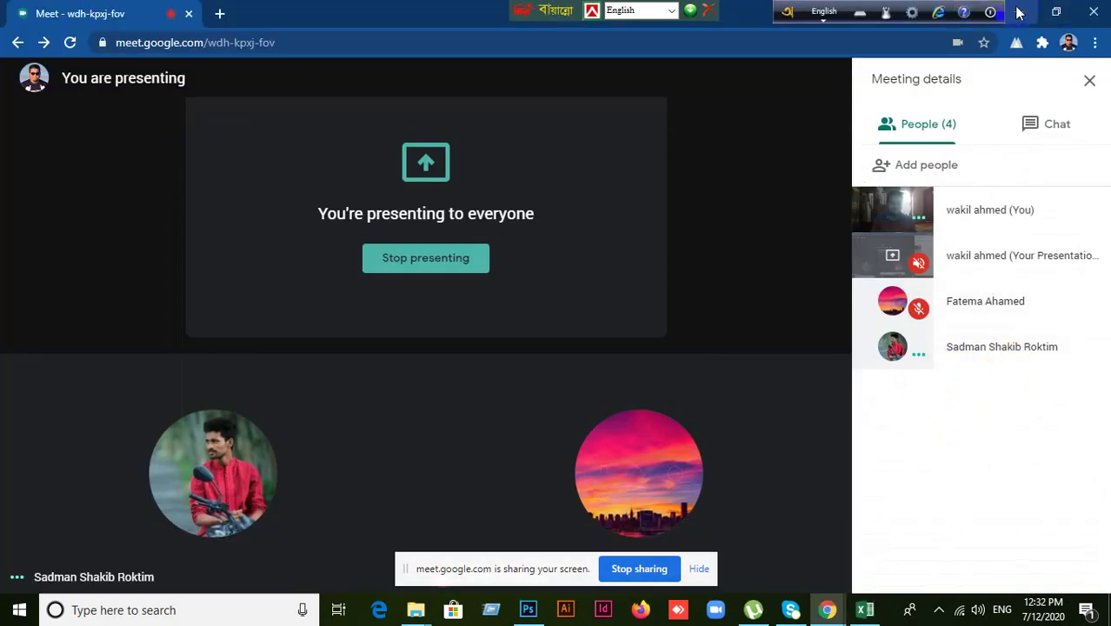
pyautogui.click(1018, 10)
pyautogui.click(922, 507)
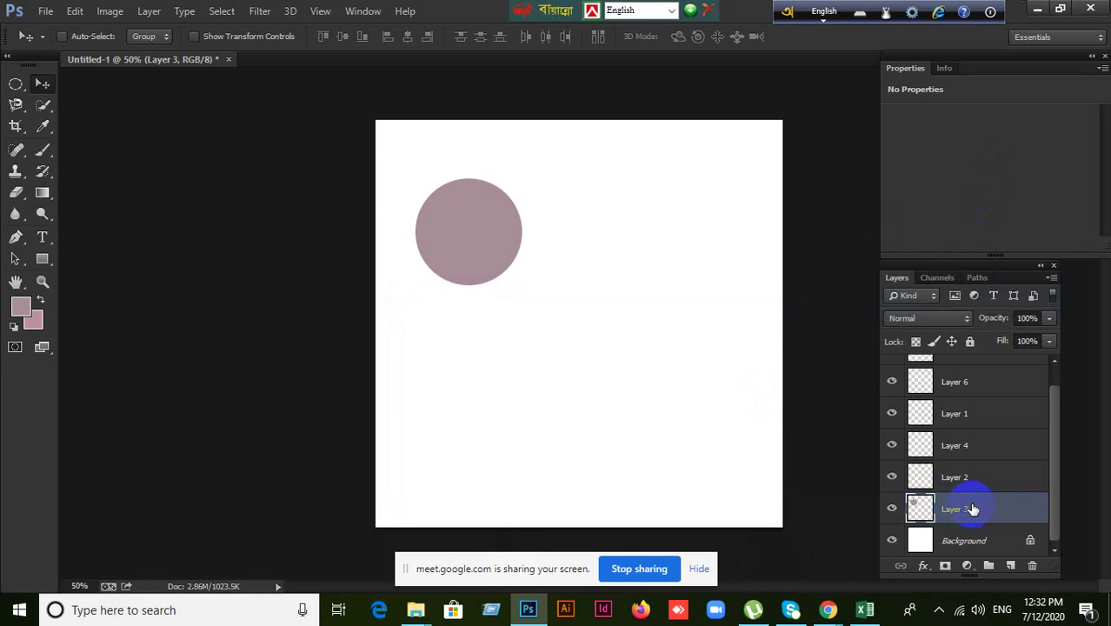
pyautogui.click(969, 470)
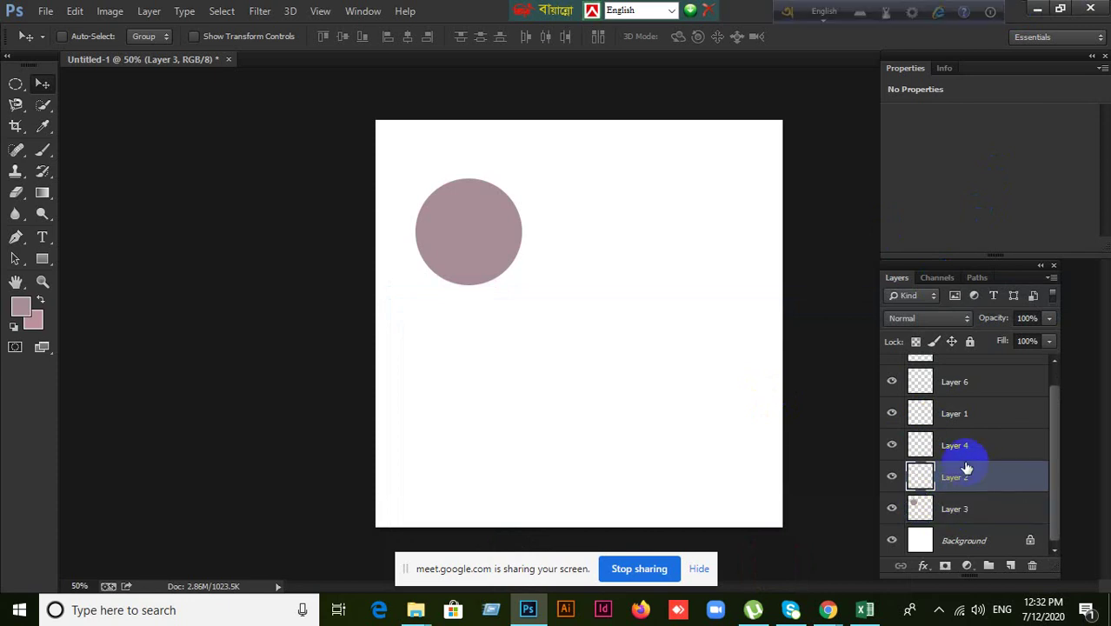
pyautogui.click(960, 447)
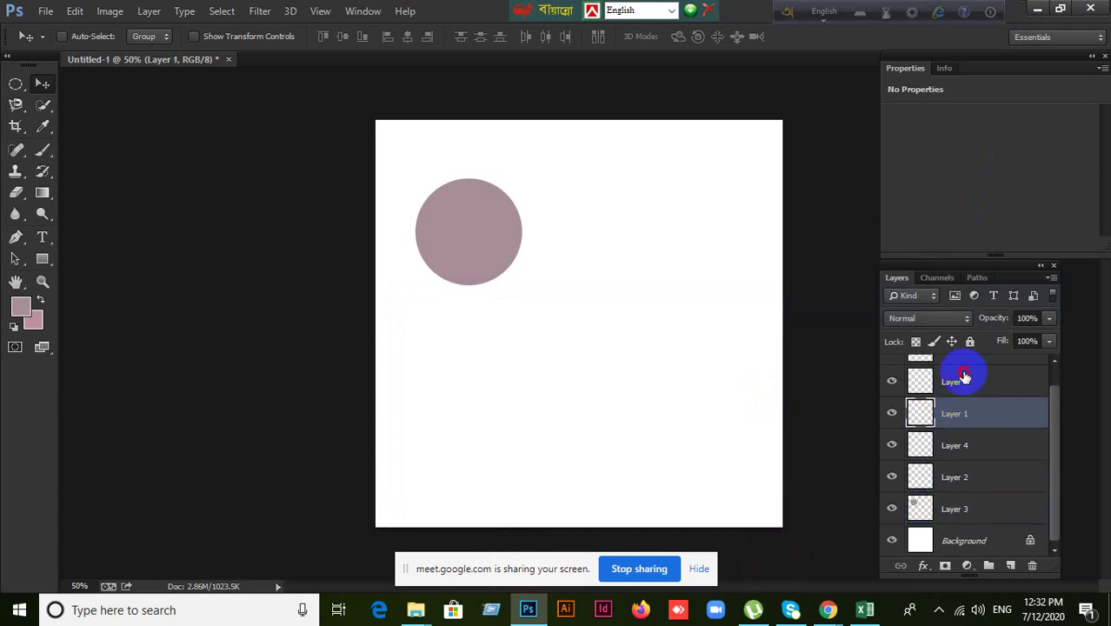
pyautogui.click(960, 382)
pyautogui.scroll(1, 969, 443)
pyautogui.scroll(-1, 969, 487)
pyautogui.click(969, 510)
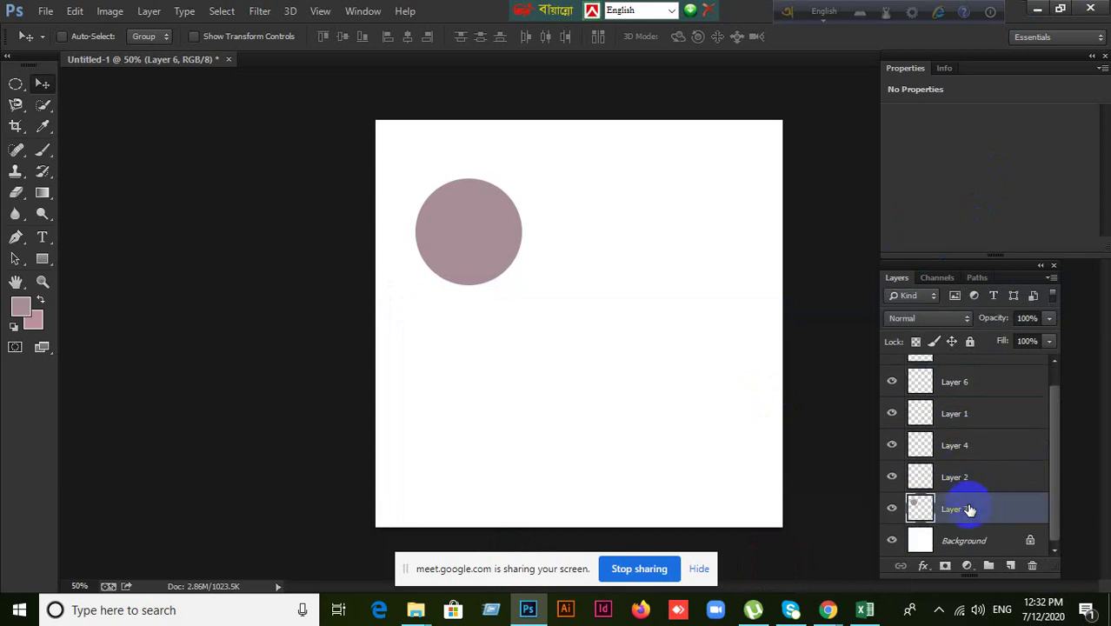
# Step: Reorder the stack so that Layer 4 and Layer 2 sit above Layer 1, with Layer 1 directly above Layer 3
pyautogui.moveTo(978, 513); pyautogui.dragTo(984, 456)
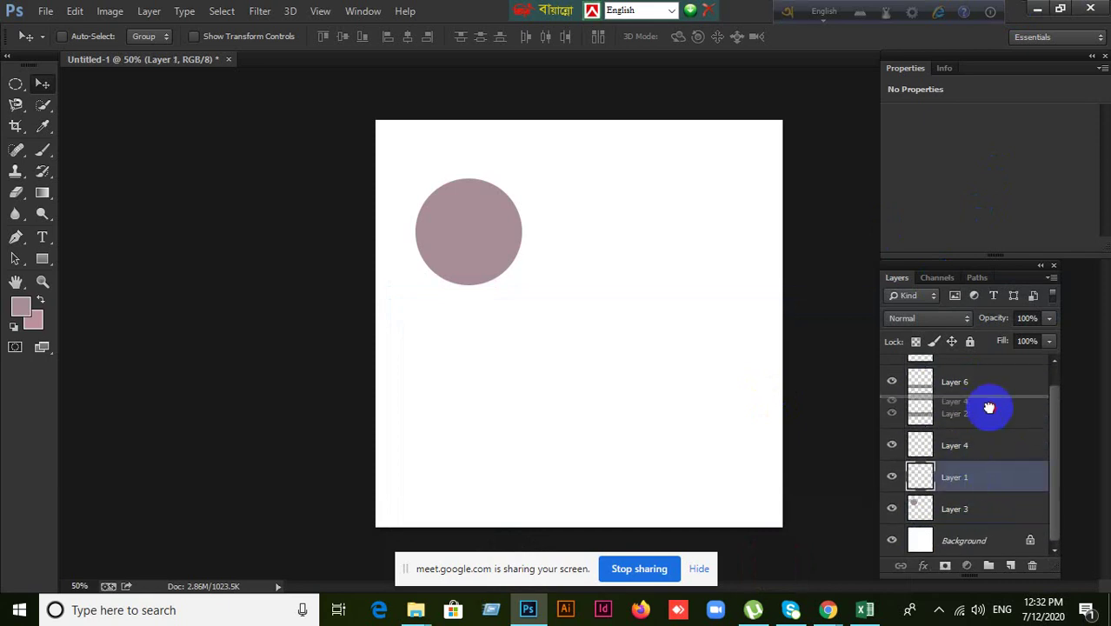
pyautogui.moveTo(988, 404); pyautogui.dragTo(991, 494)
pyautogui.click(992, 491)
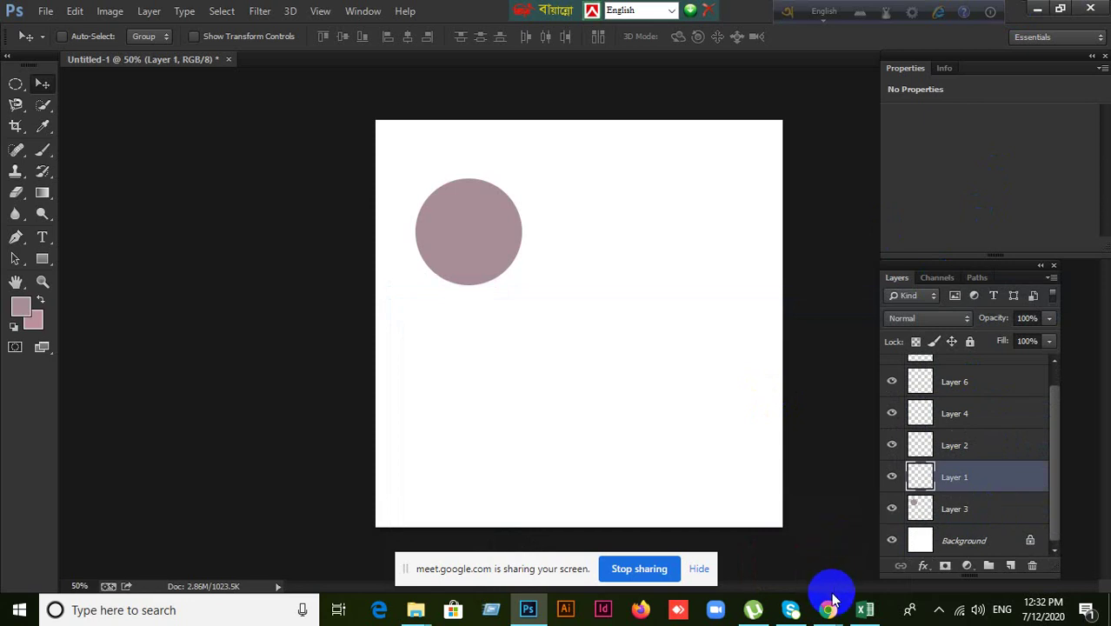
# Step: Switch back to Google Meet and admit the next participant asking to join
pyautogui.moveTo(824, 612)
pyautogui.click(751, 538)
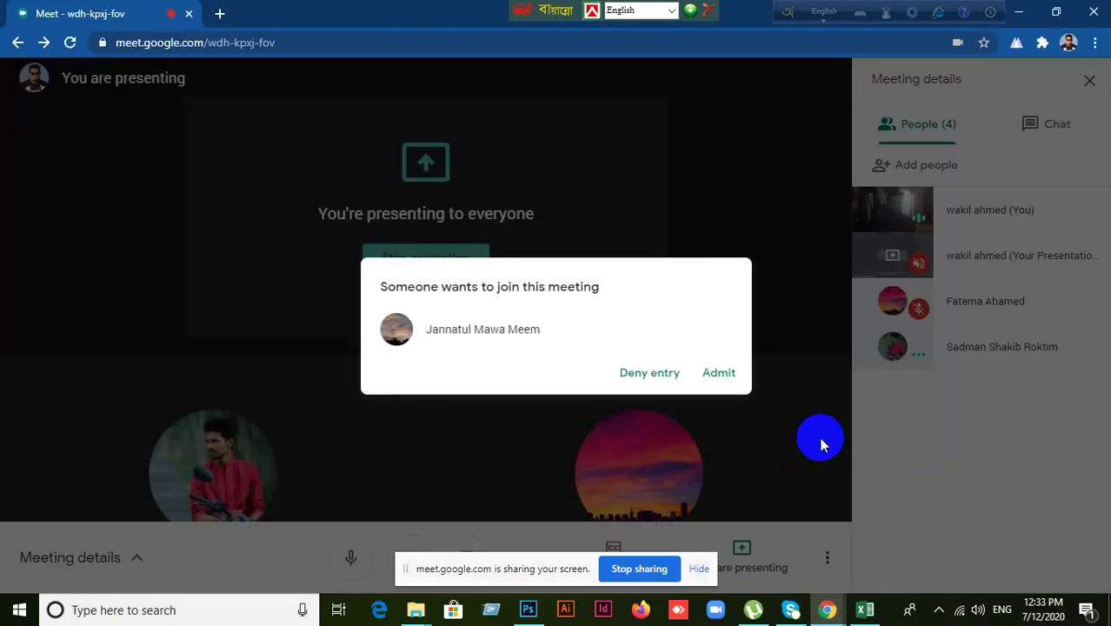
pyautogui.click(733, 378)
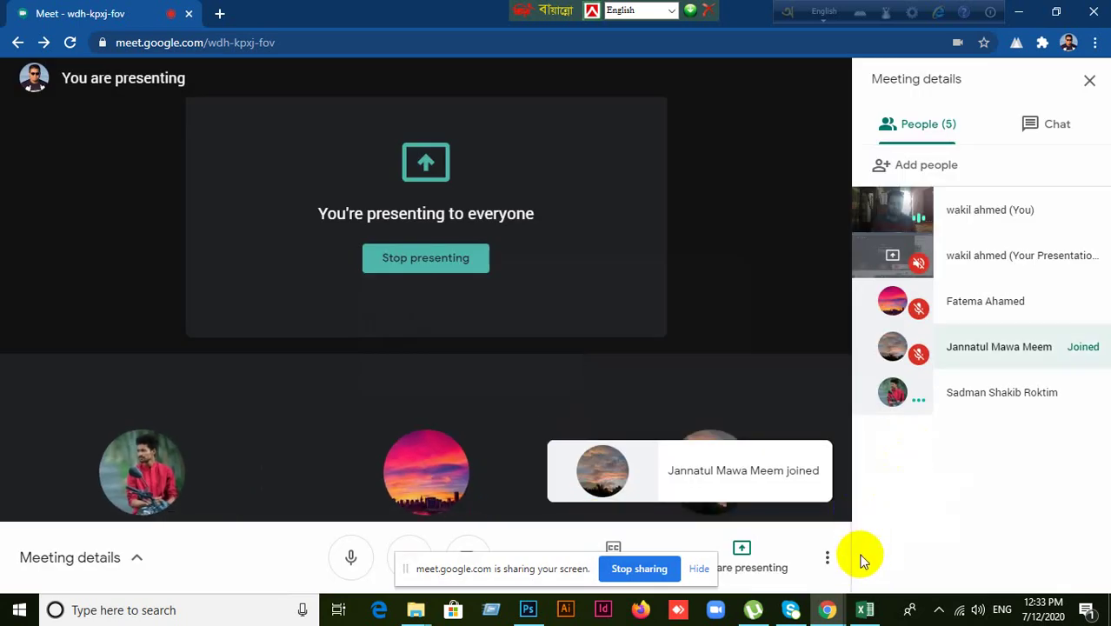
# Step: Switch to the Excel attendance sheet and look through the student list for the newly admitted participant
pyautogui.click(865, 611)
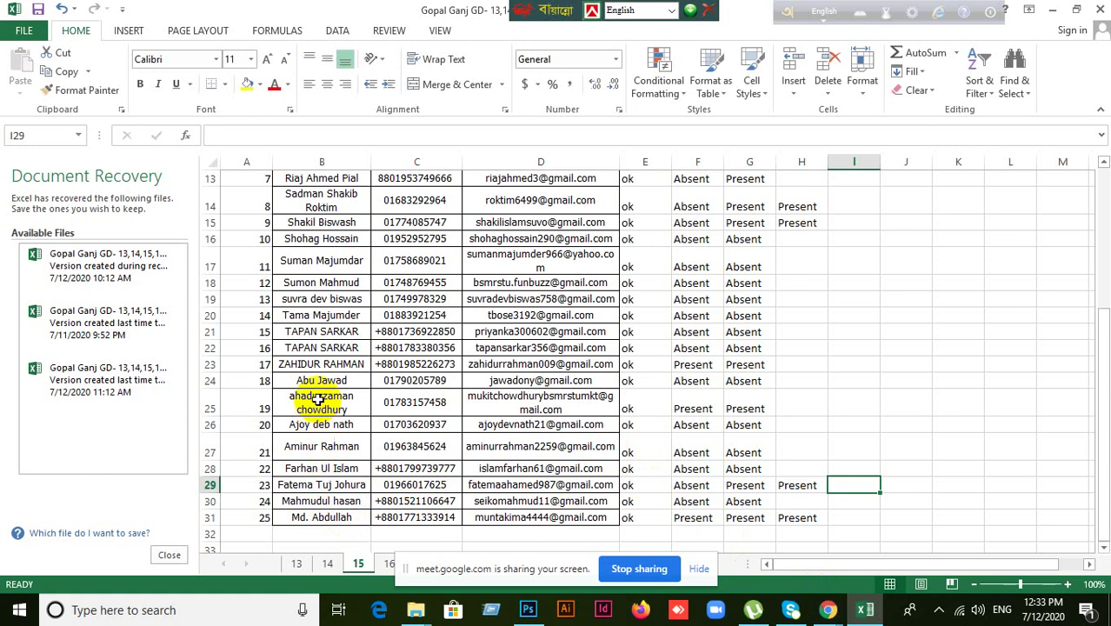
pyautogui.scroll(1, 295, 304)
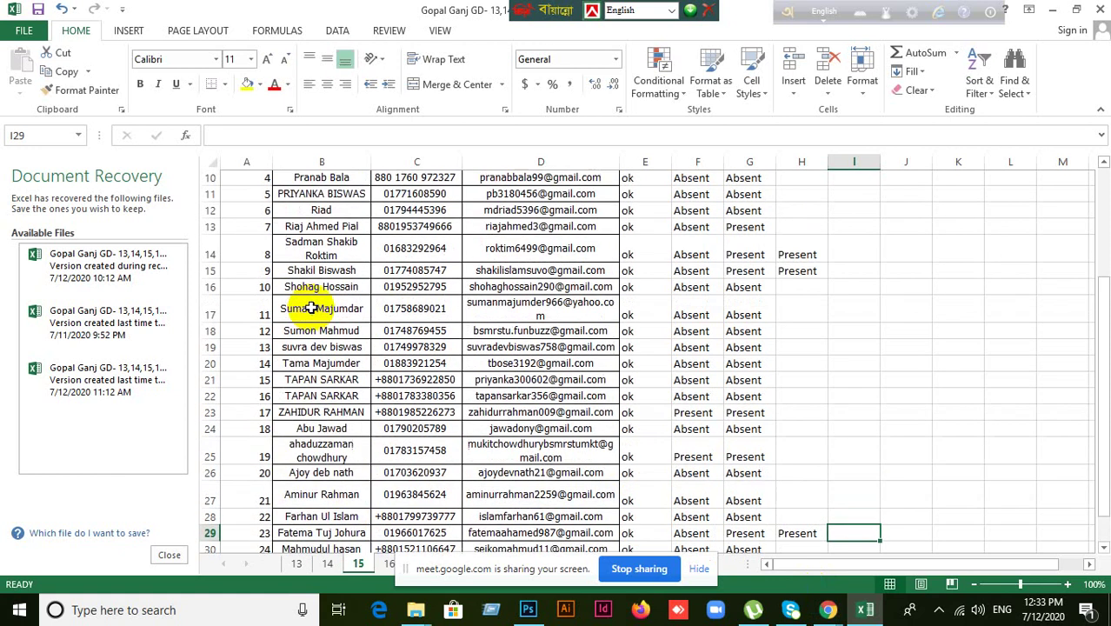
pyautogui.scroll(3, 311, 310)
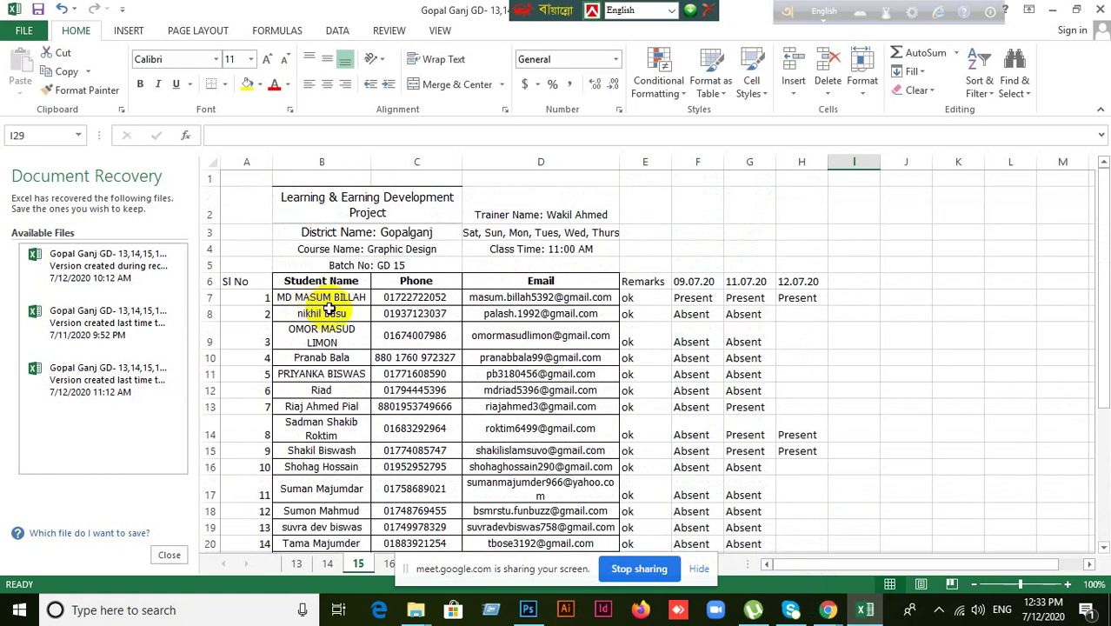
# Step: Go back to Google Meet and check the chat messages and the participant list
pyautogui.moveTo(826, 608)
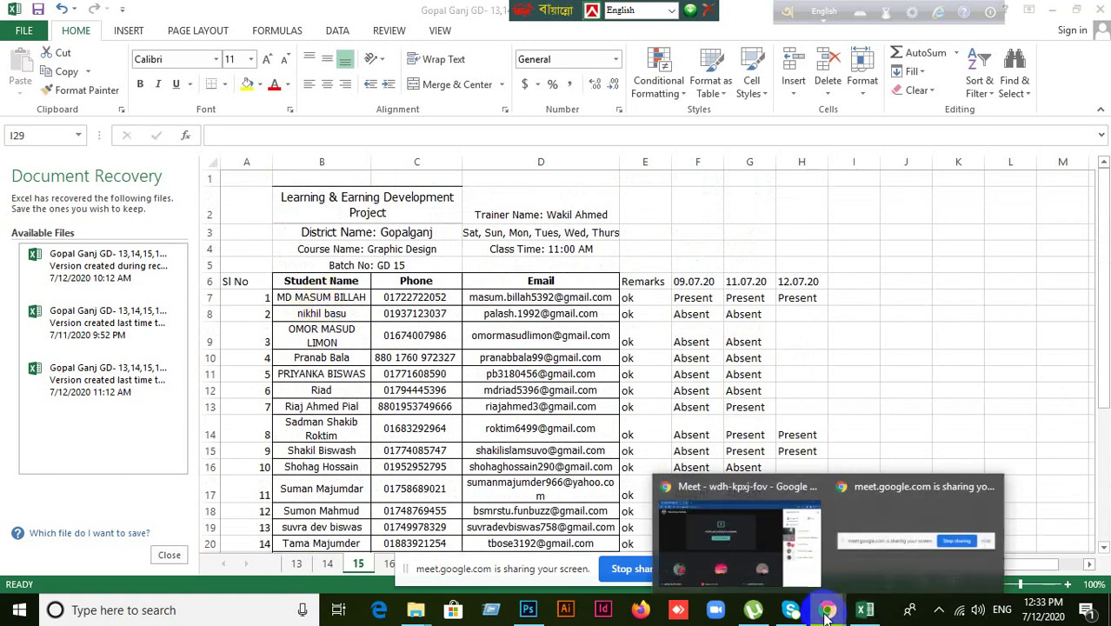
pyautogui.click(770, 546)
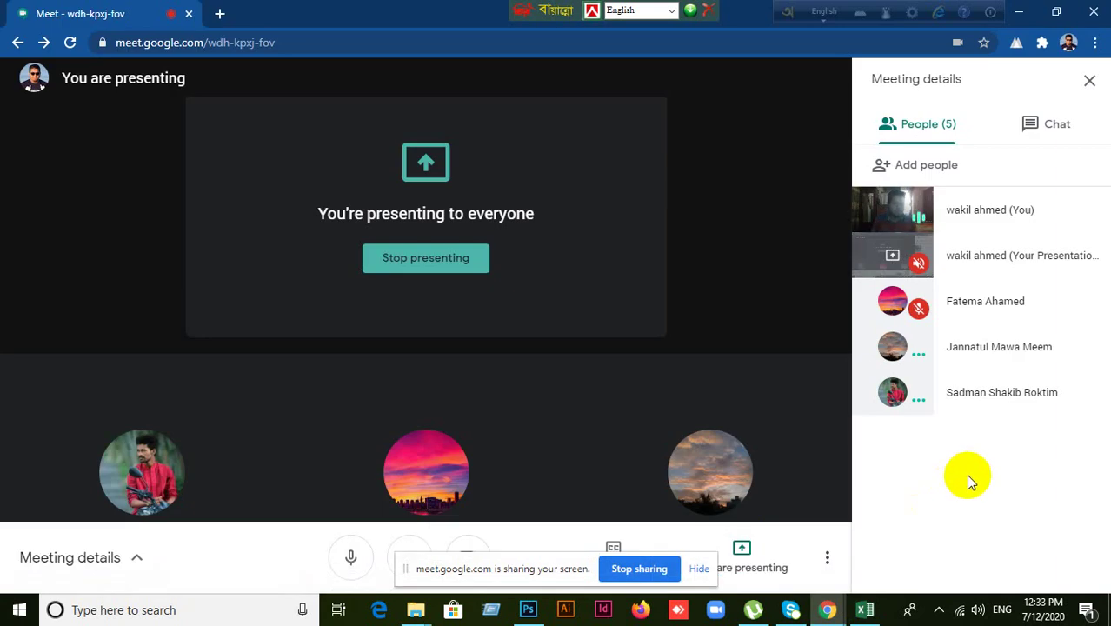
pyautogui.click(1052, 141)
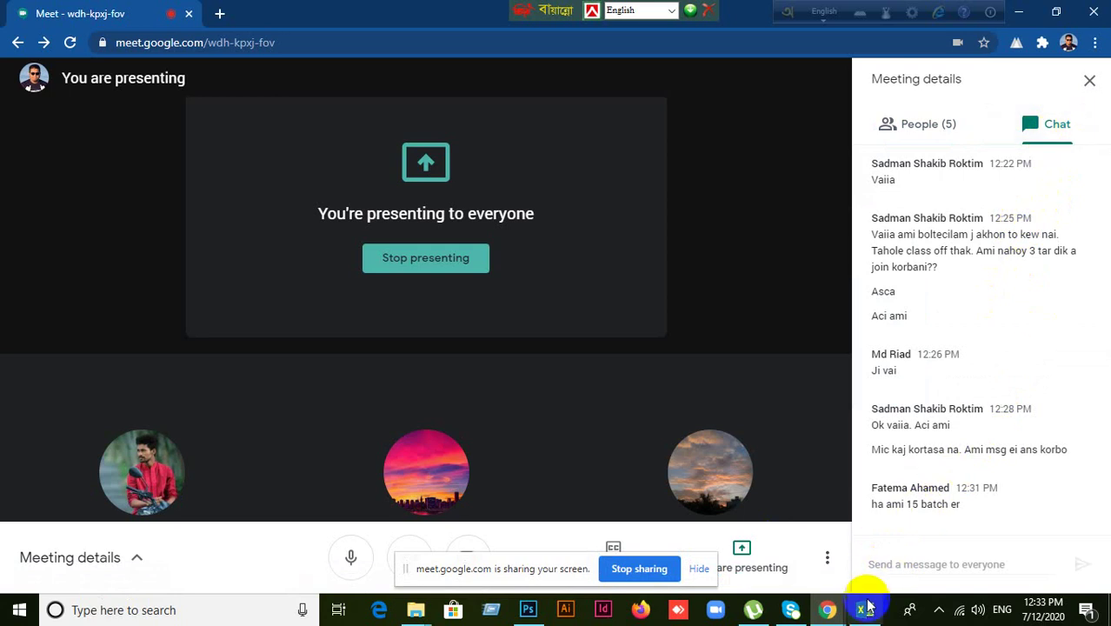
pyautogui.click(951, 140)
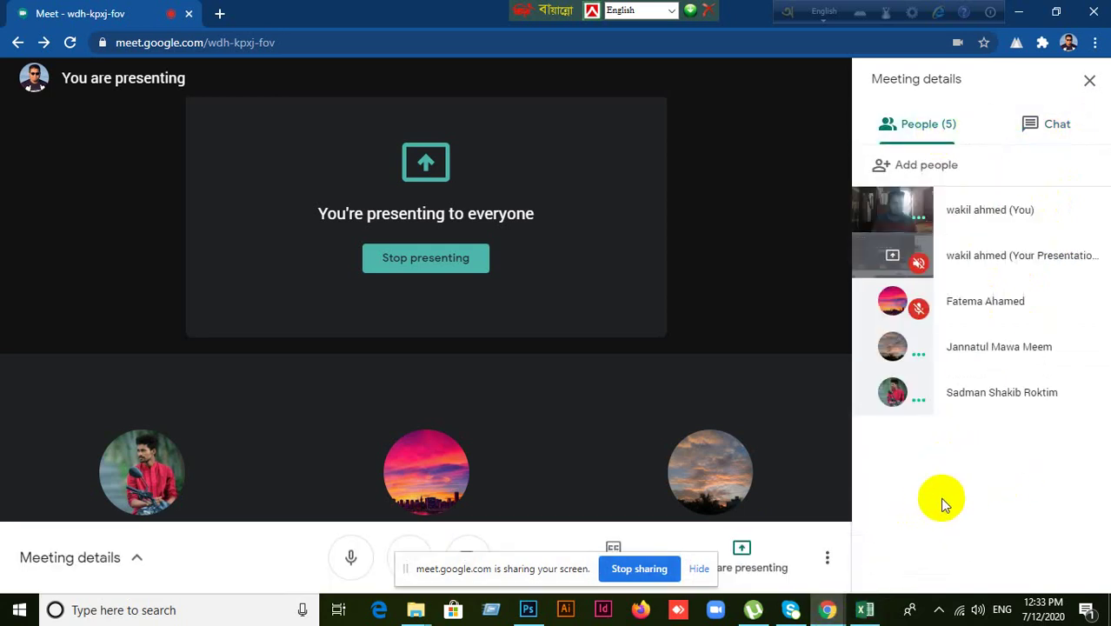
# Step: In the Excel attendance sheet, go through the Student Name column from row 7 to the end, looking for the new participant
pyautogui.click(864, 608)
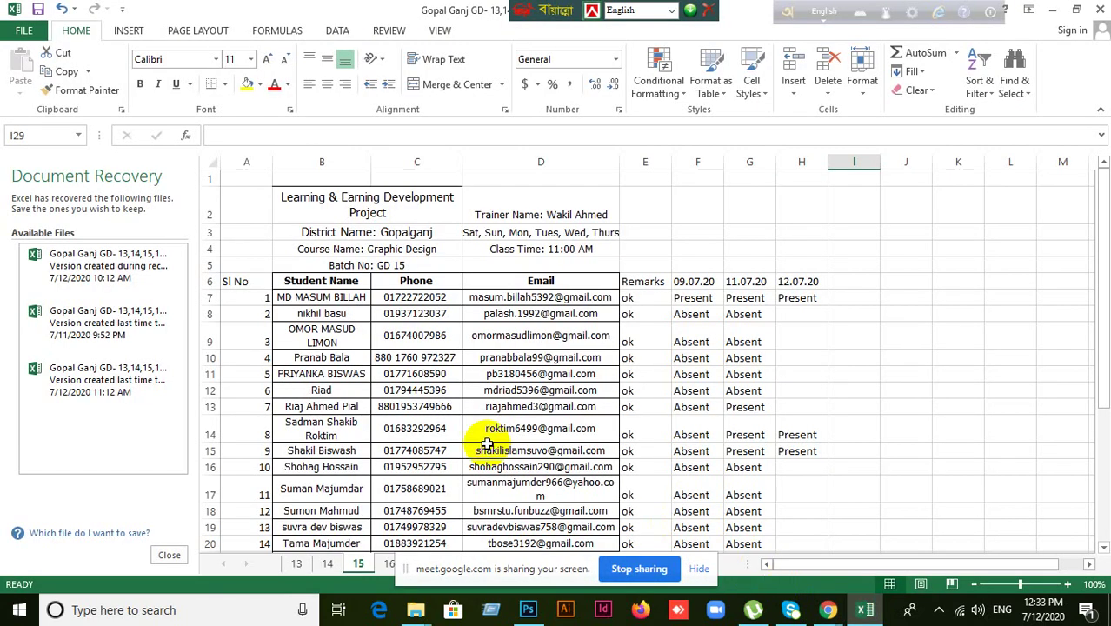
pyautogui.click(336, 299)
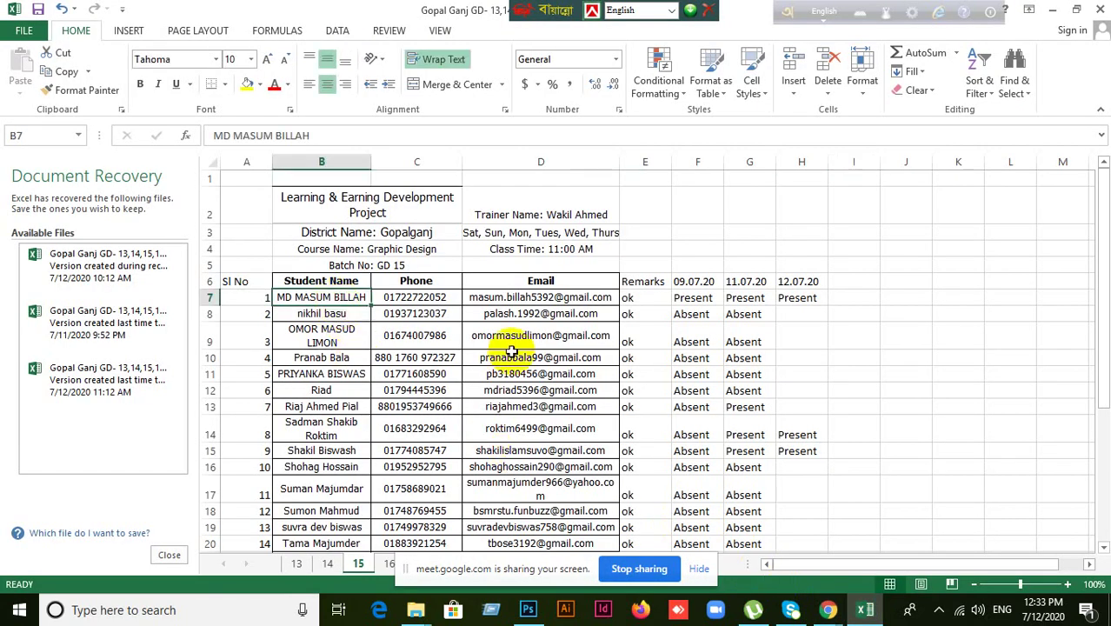
pyautogui.press('Down')
pyautogui.press('Down')
pyautogui.press('Down')
pyautogui.press('Down')
pyautogui.press('Down')
pyautogui.press('Down')
pyautogui.press('Down')
pyautogui.press('Down')
pyautogui.press('Down')
pyautogui.press('Down')
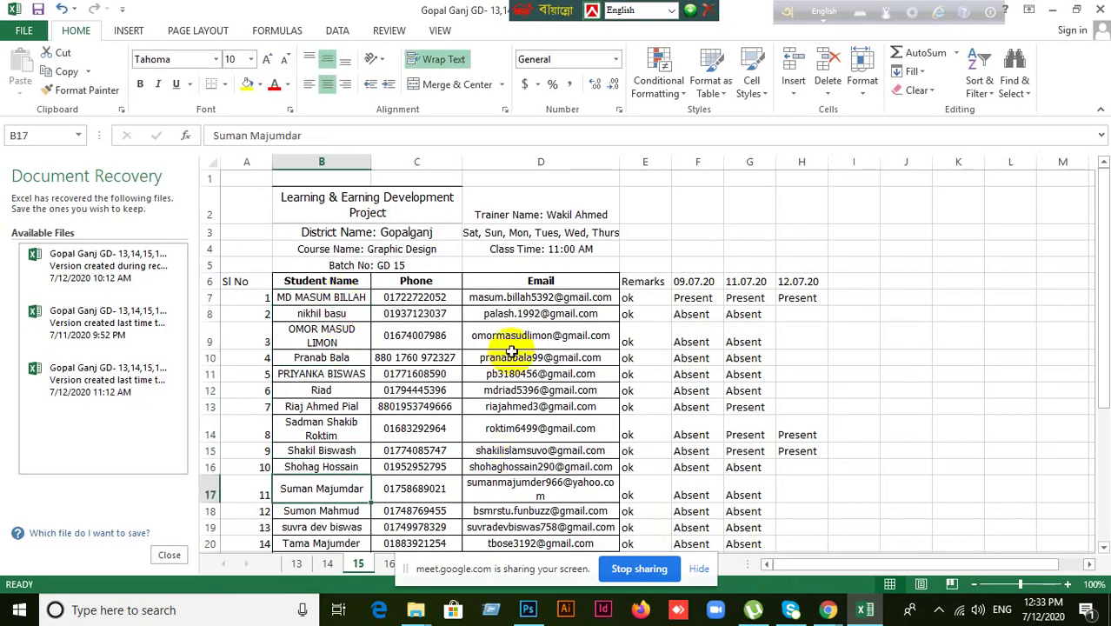
pyautogui.press('Down')
pyautogui.press('Down')
pyautogui.press('Down')
pyautogui.press('Down')
pyautogui.press('Down')
pyautogui.press('Down')
pyautogui.press('Down')
pyautogui.press('Down')
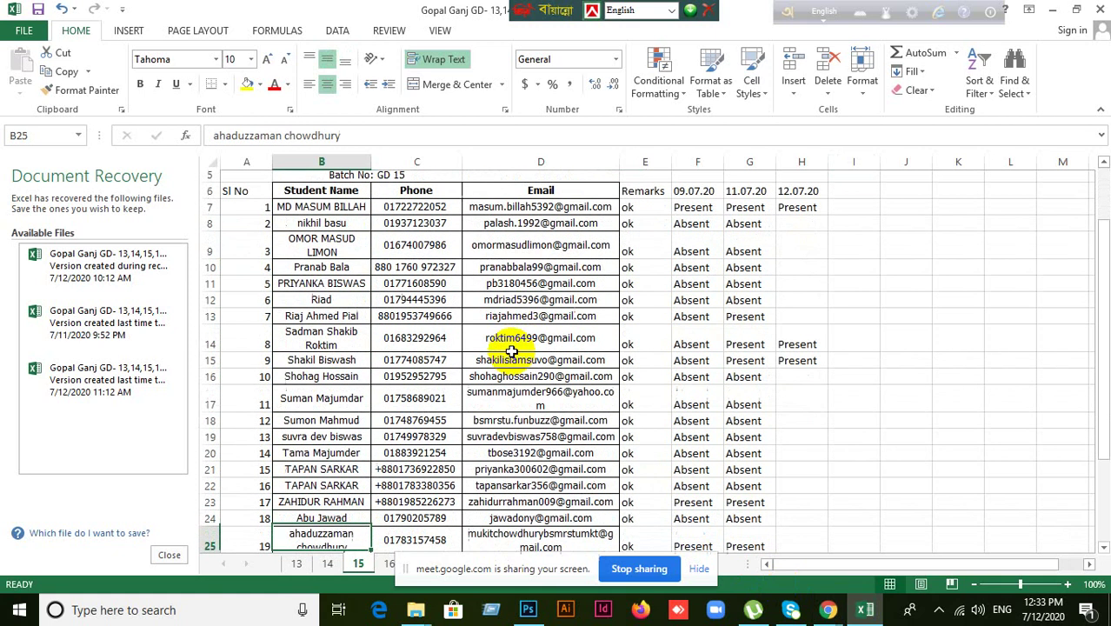
pyautogui.press('Down')
pyautogui.press('Down')
pyautogui.press('Down')
pyautogui.scroll(-3, 507, 355)
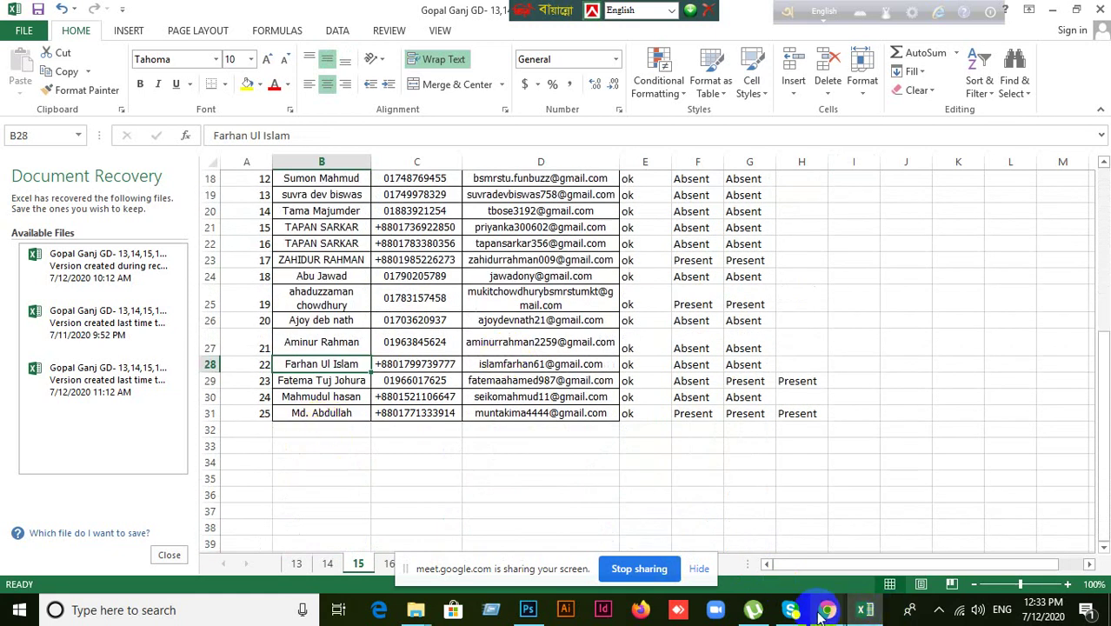
# Step: Return to Google Meet and read the latest chat messages to find out the new participant's batch
pyautogui.moveTo(828, 610)
pyautogui.click(871, 544)
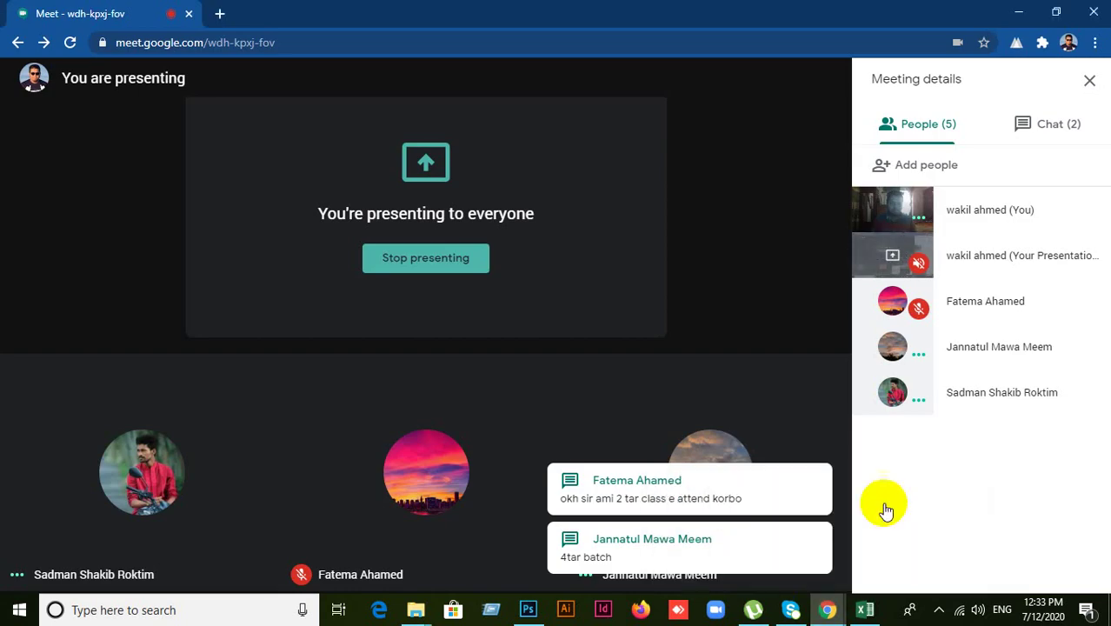
pyautogui.click(1056, 129)
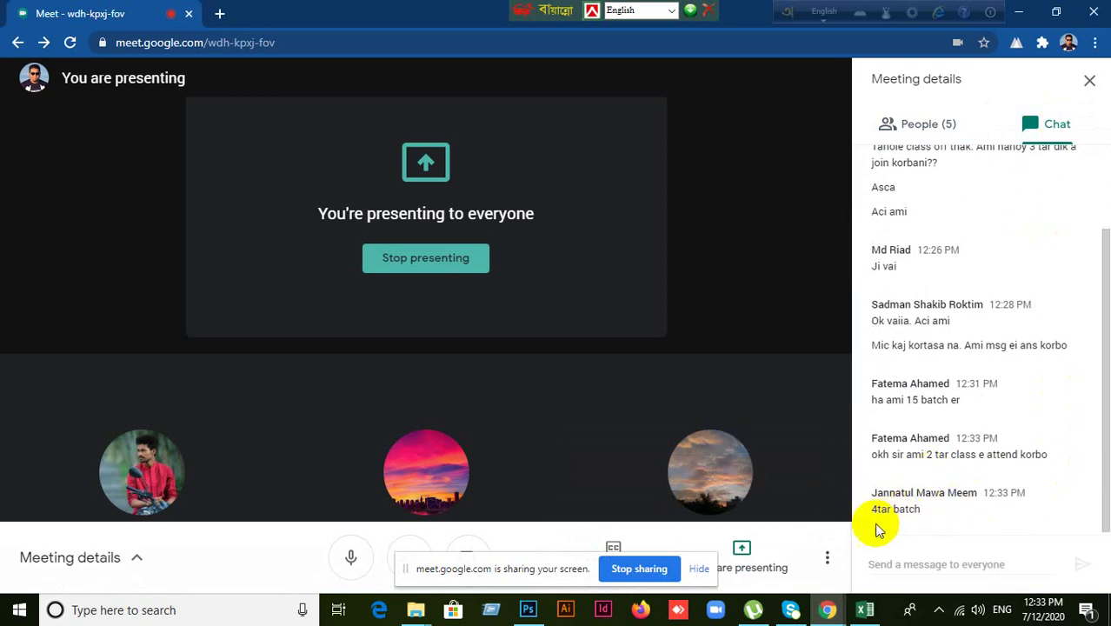
pyautogui.click(665, 237)
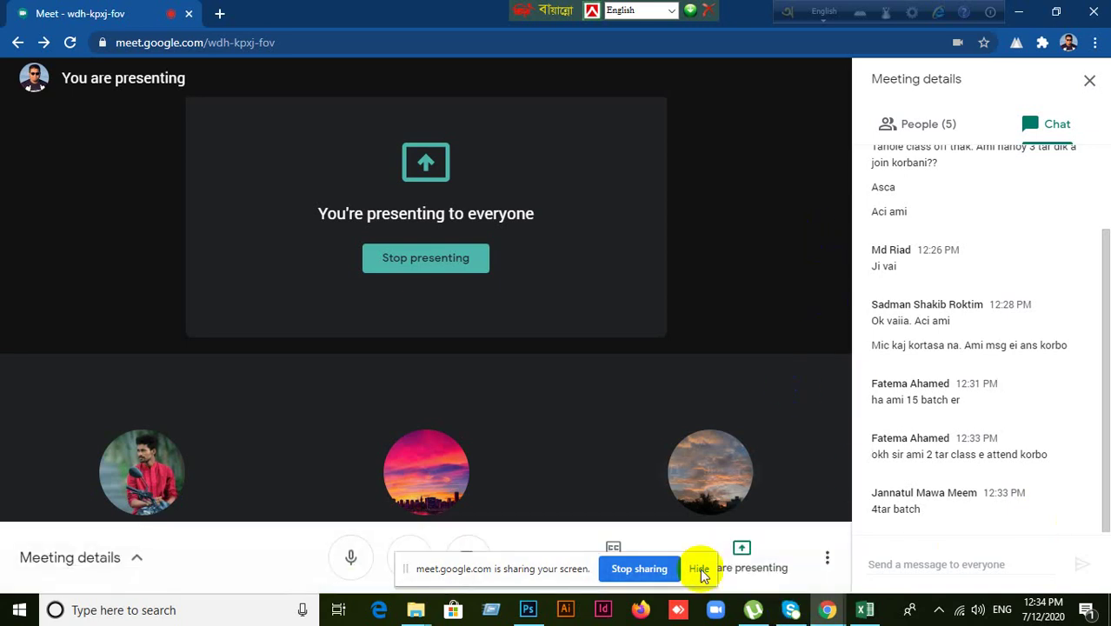
pyautogui.click(529, 611)
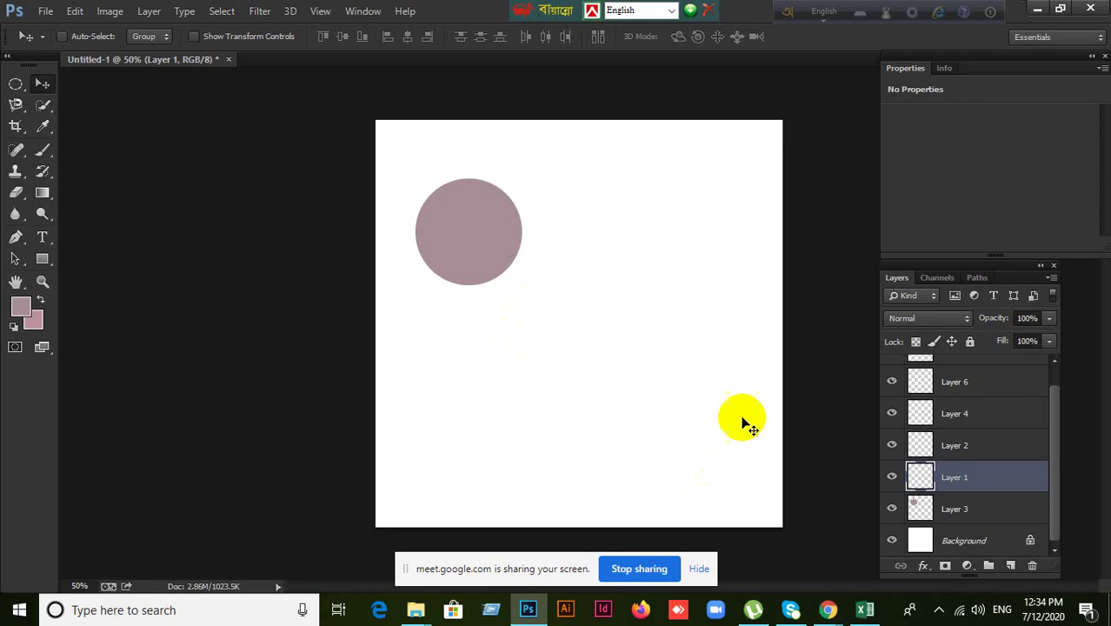
pyautogui.click(865, 611)
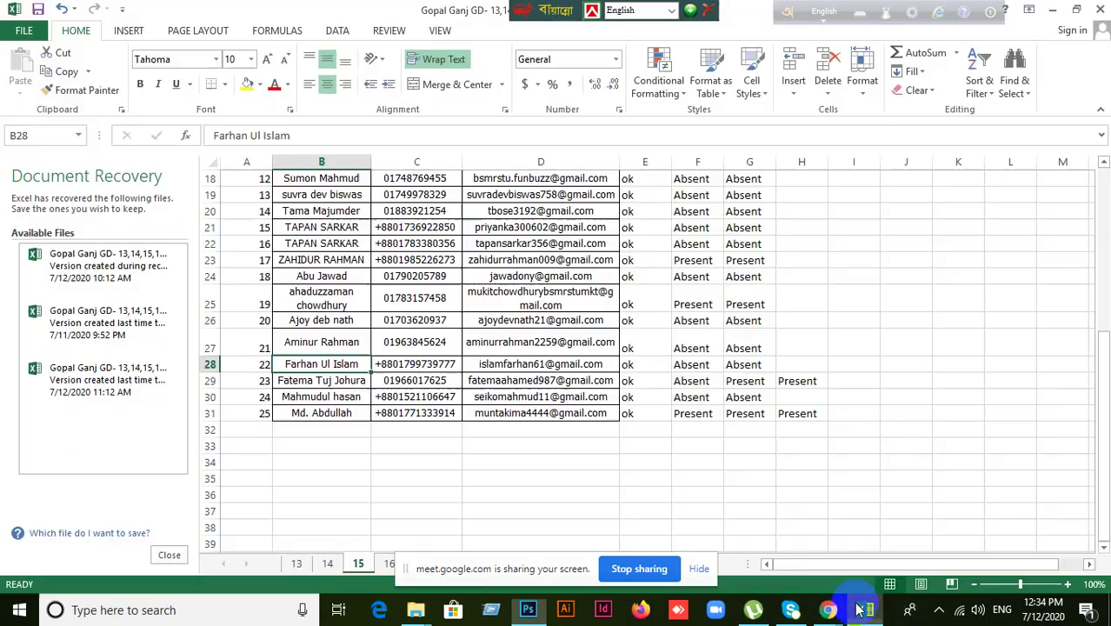
pyautogui.moveTo(827, 611)
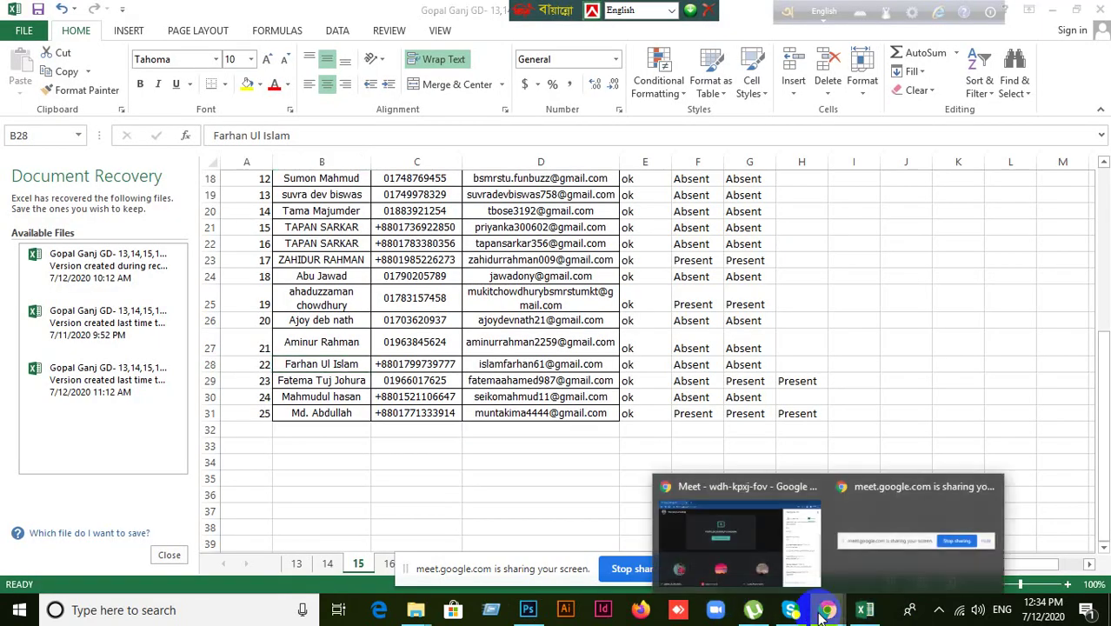
pyautogui.click(770, 540)
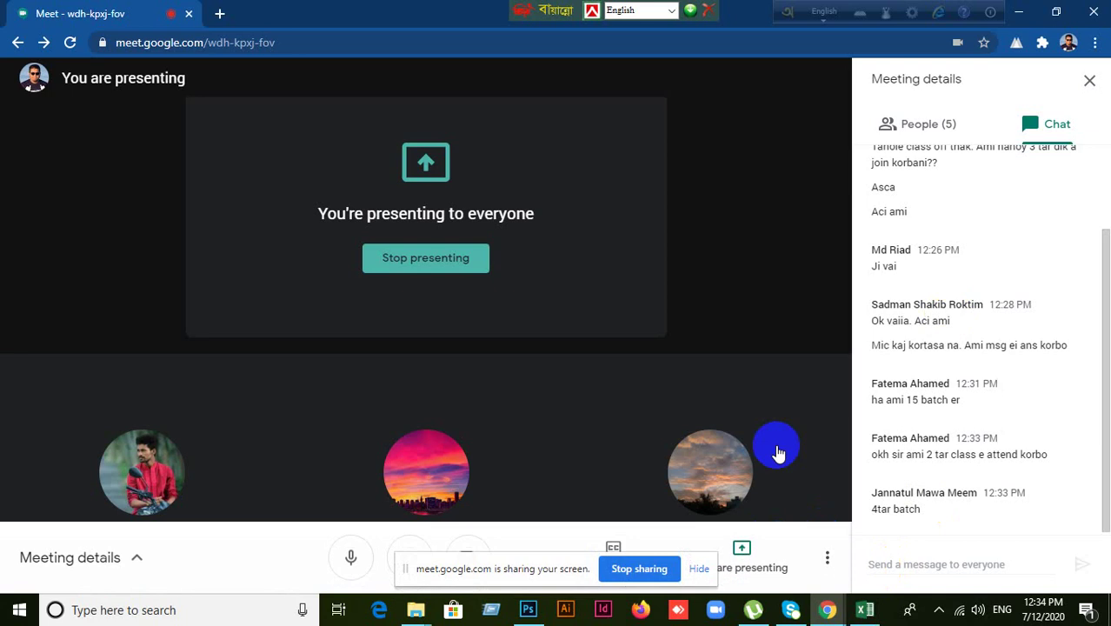
# Step: Switch to Photoshop and, with Layer 1 active, draw a nearly circular elliptical selection to the right of the mauve circle
pyautogui.click(527, 609)
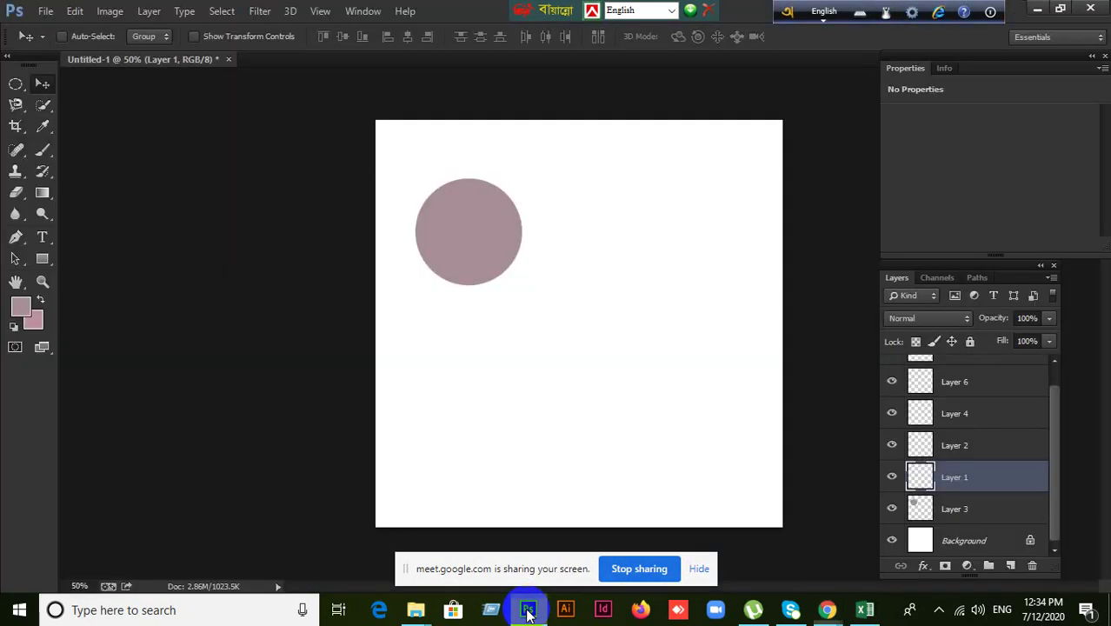
pyautogui.scroll(1, 1000, 470)
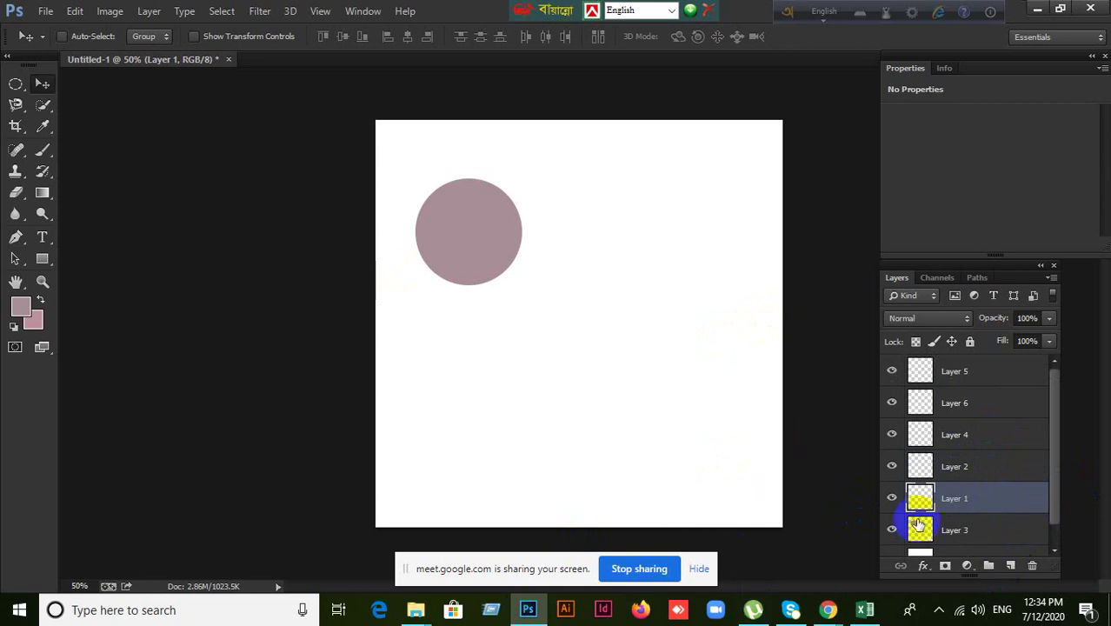
pyautogui.scroll(-1, 963, 511)
pyautogui.click(965, 511)
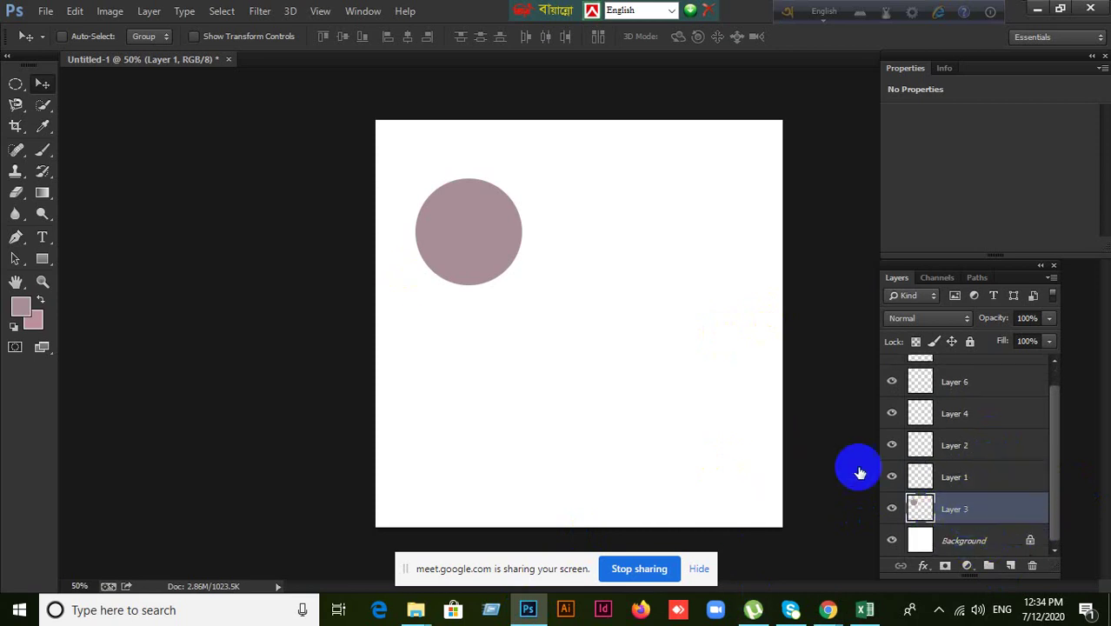
pyautogui.click(15, 83)
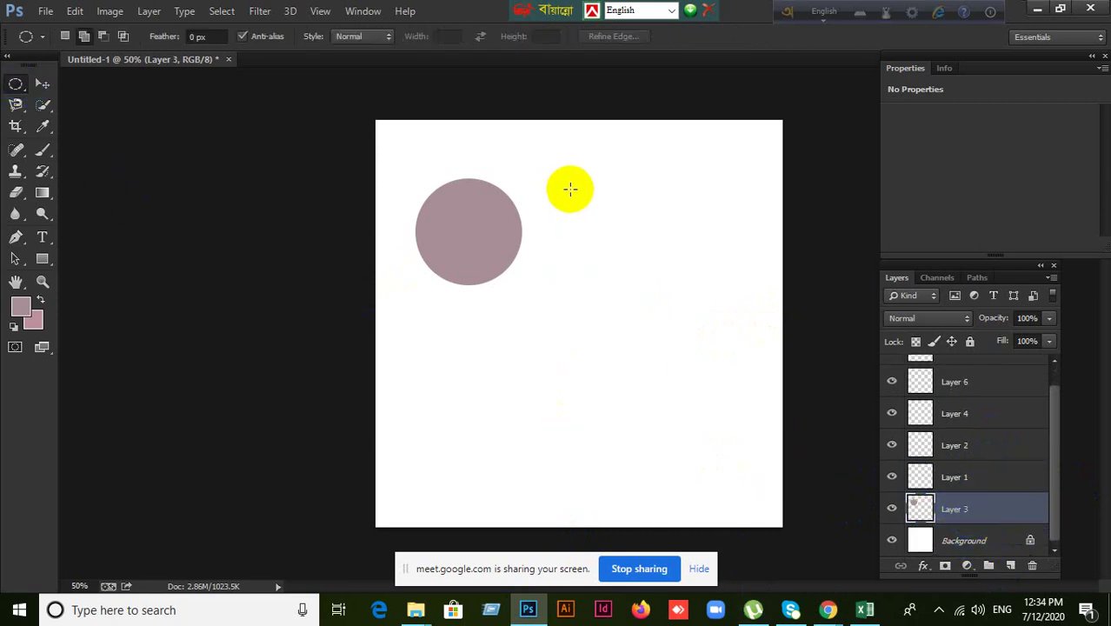
pyautogui.click(955, 475)
pyautogui.moveTo(596, 173); pyautogui.dragTo(745, 315)
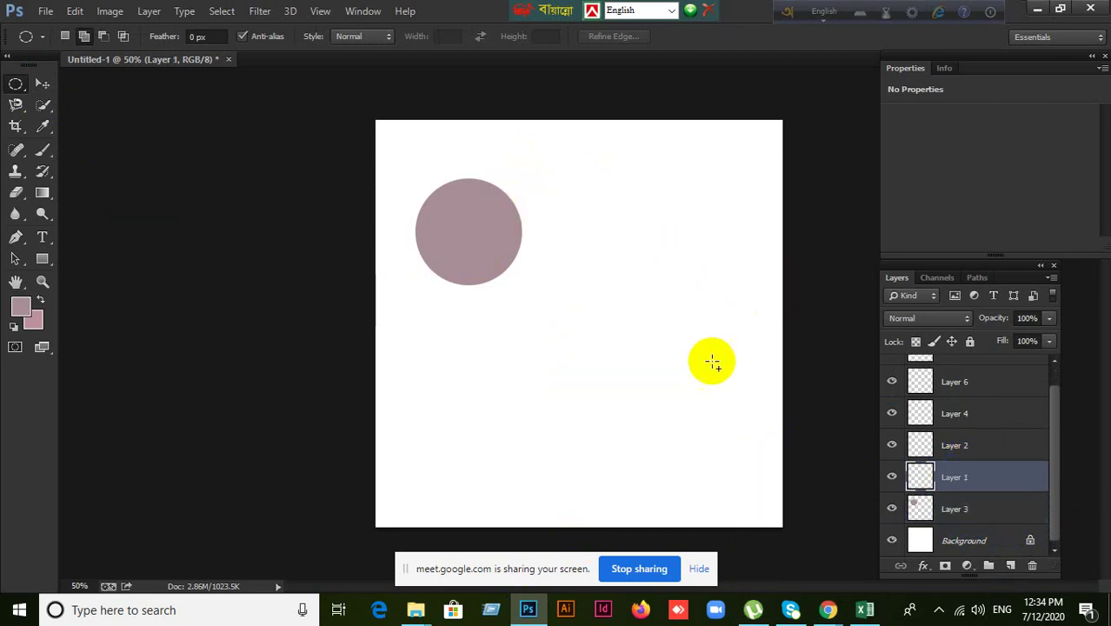
# Step: Set the foreground colour to a vivid pinkish red, fill the selection on Layer 1 with it and deselect
pyautogui.click(14, 306)
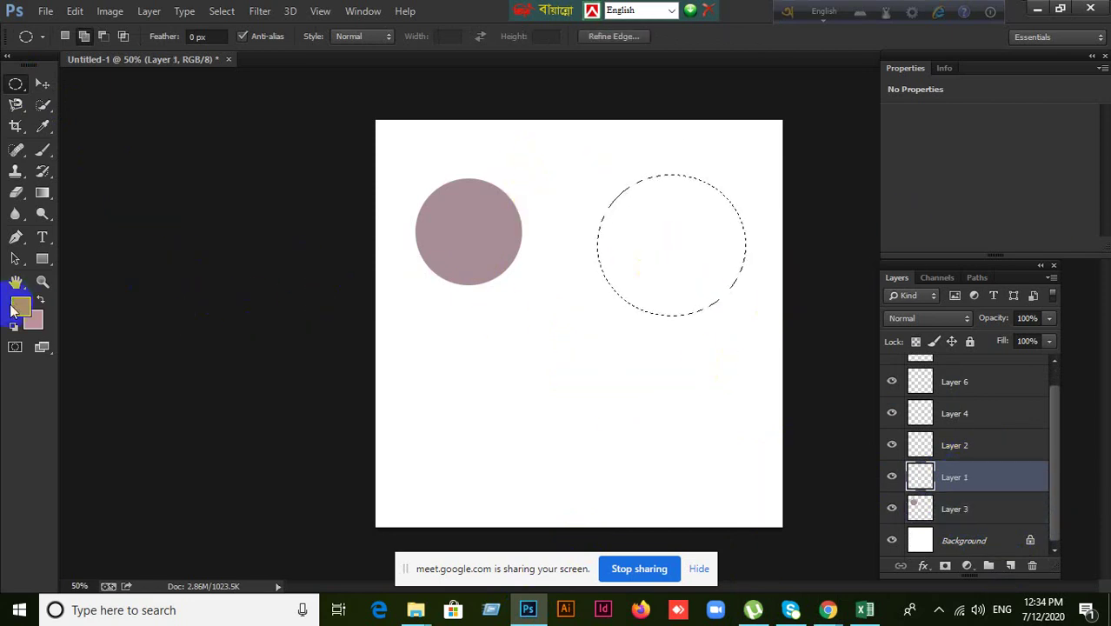
pyautogui.click(857, 311)
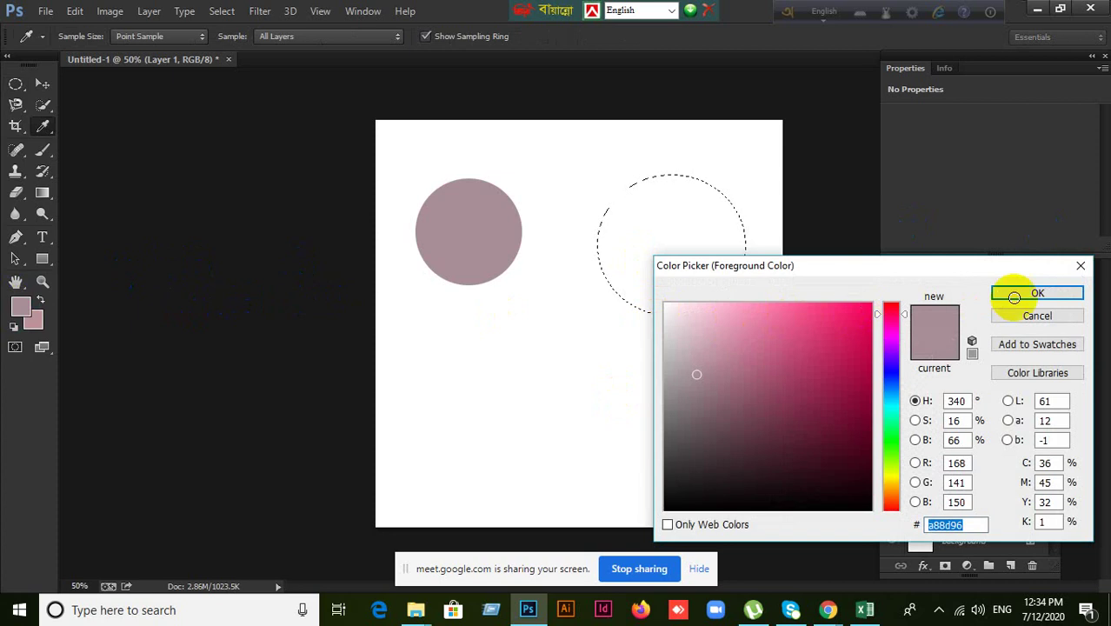
pyautogui.click(1049, 295)
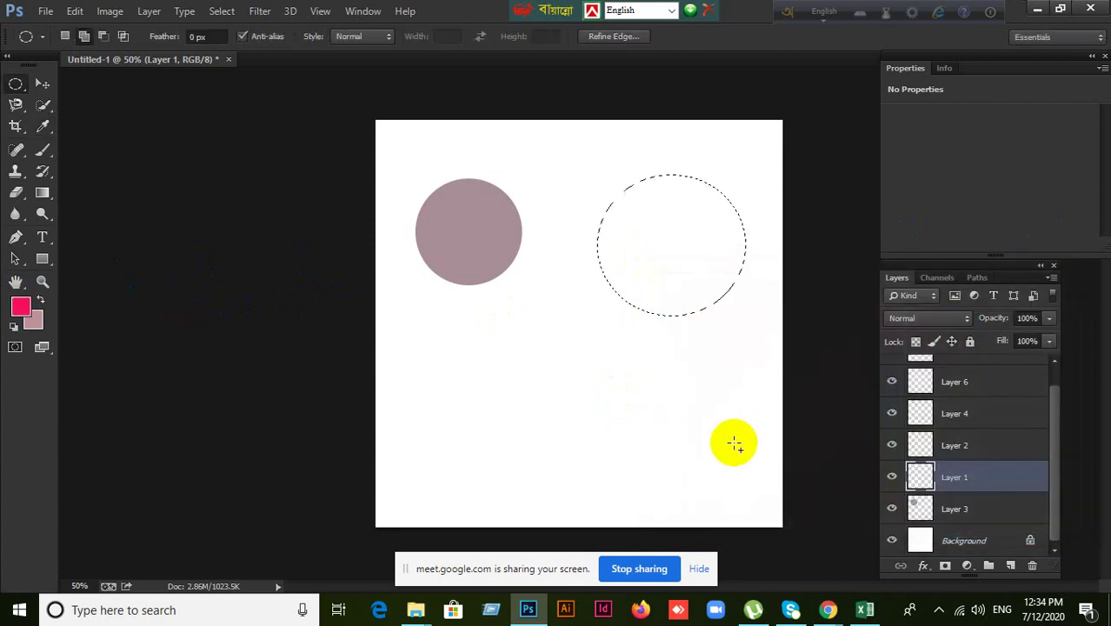
pyautogui.hotkey('alt', 'BackSpace')
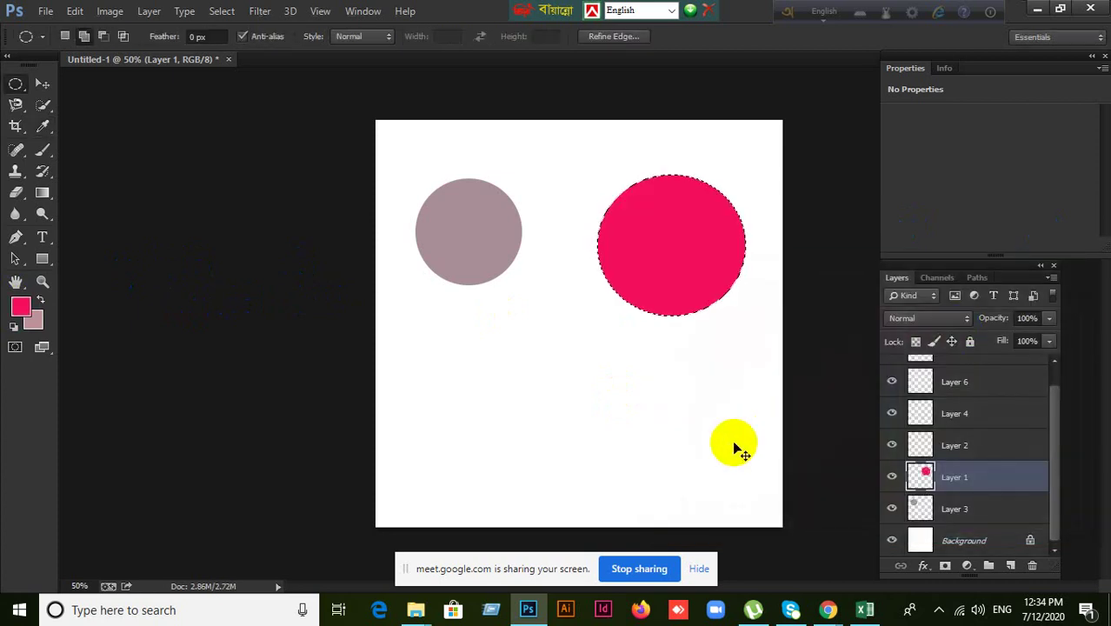
pyautogui.hotkey('ctrl', 'd')
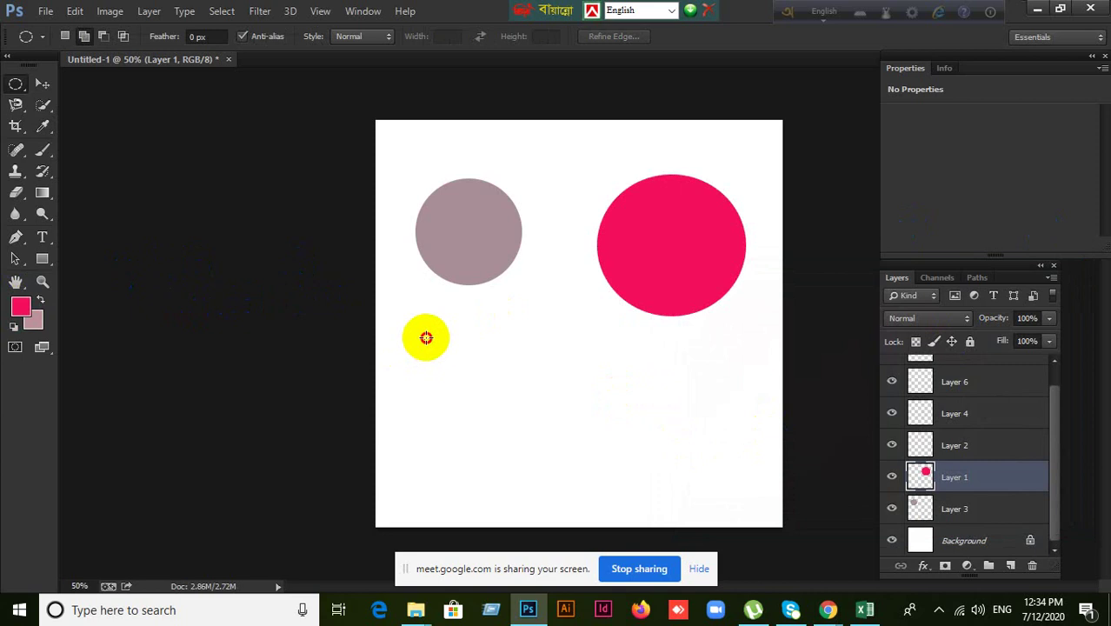
# Step: Draw a second elliptical selection below the mauve circle and set the background colour to the greyish blue #929bbd
pyautogui.moveTo(426, 338); pyautogui.dragTo(590, 486)
pyautogui.click(692, 470)
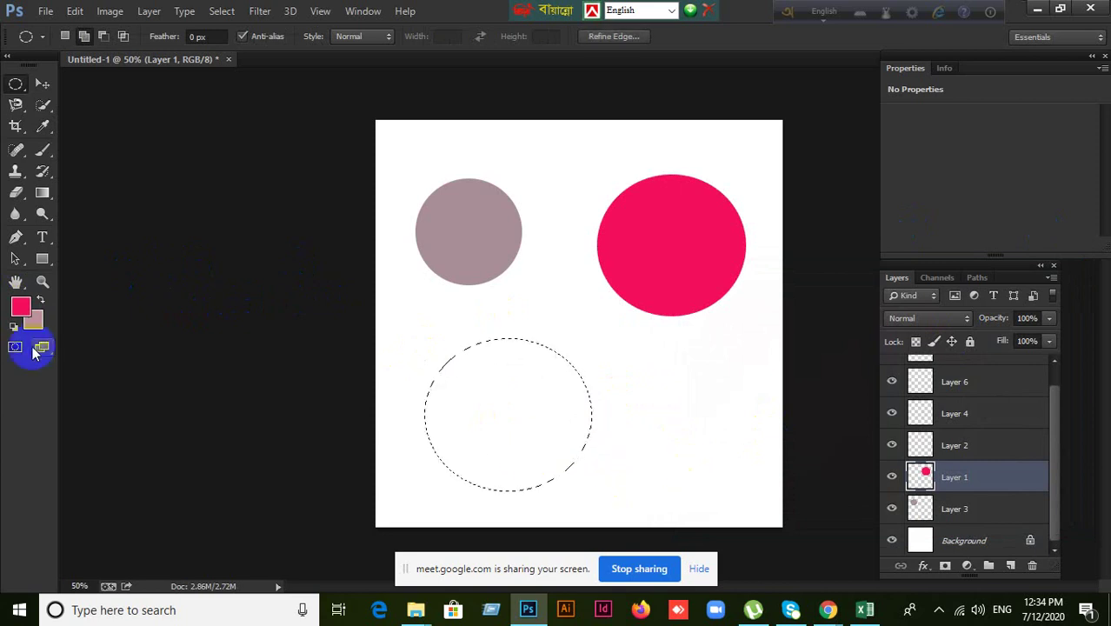
pyautogui.click(33, 320)
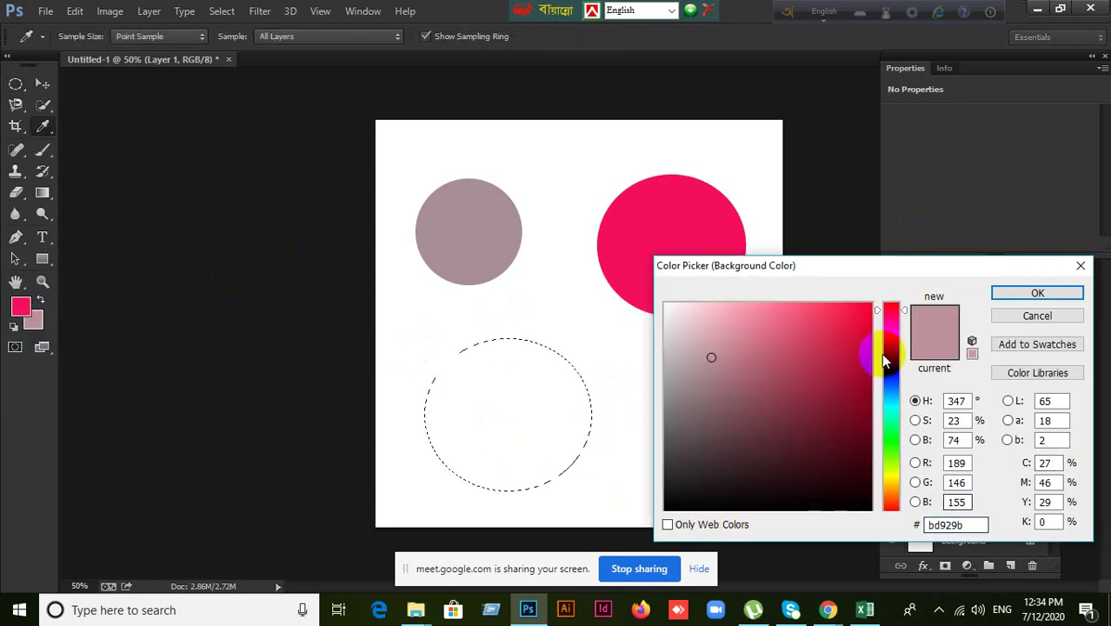
pyautogui.moveTo(878, 313); pyautogui.dragTo(882, 378)
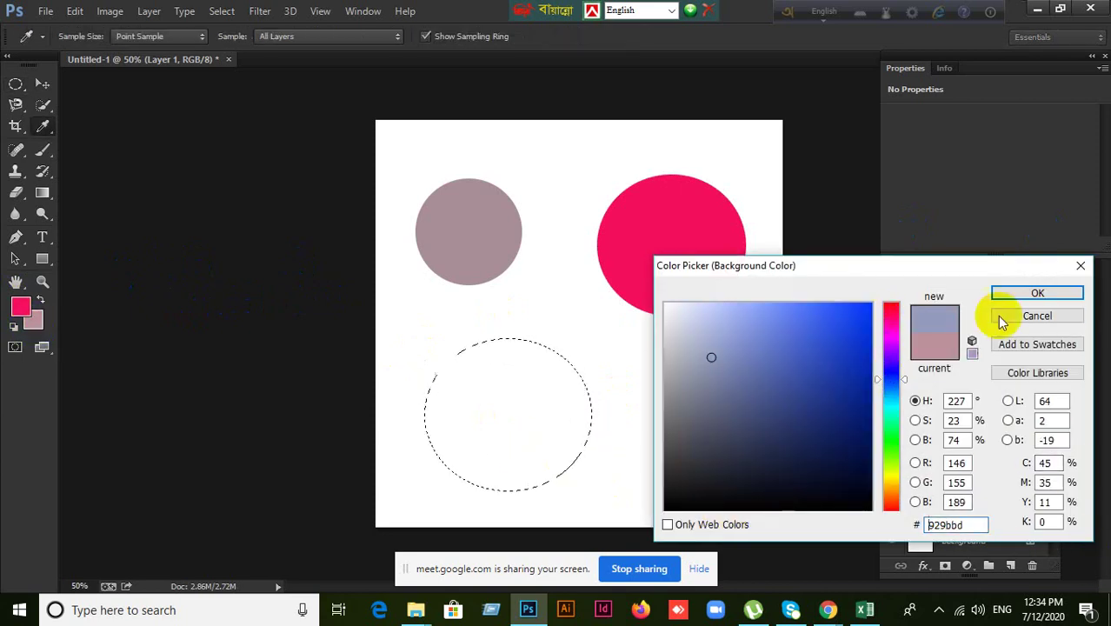
pyautogui.click(1034, 294)
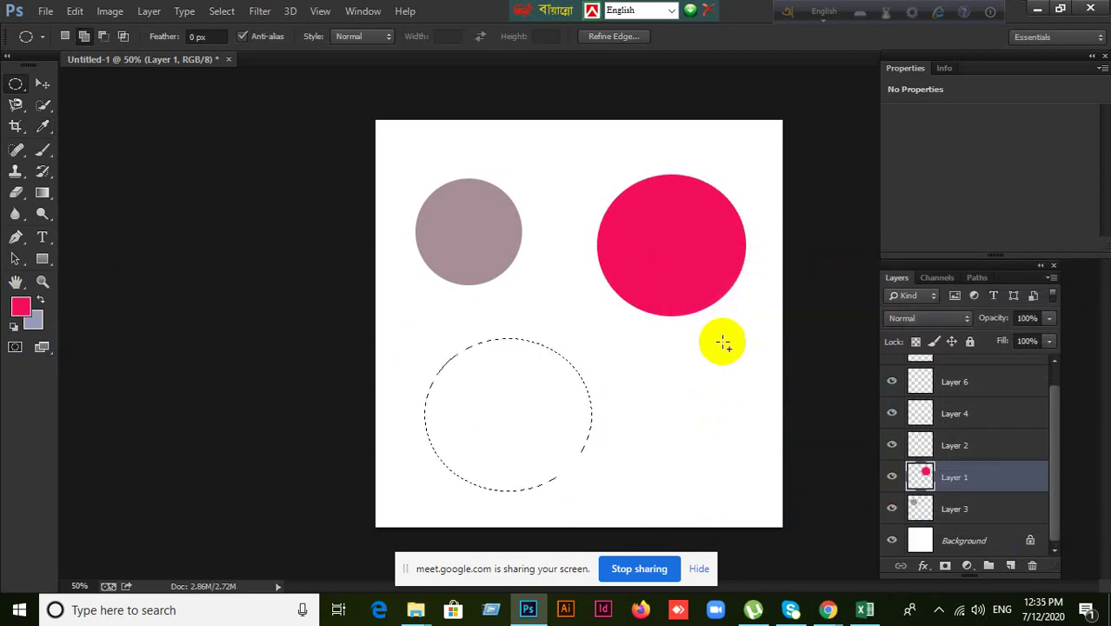
# Step: Fill the lower selection on Layer 1 with the foreground colour, refill it with the background colour and deselect
pyautogui.hotkey('alt', 'BackSpace')
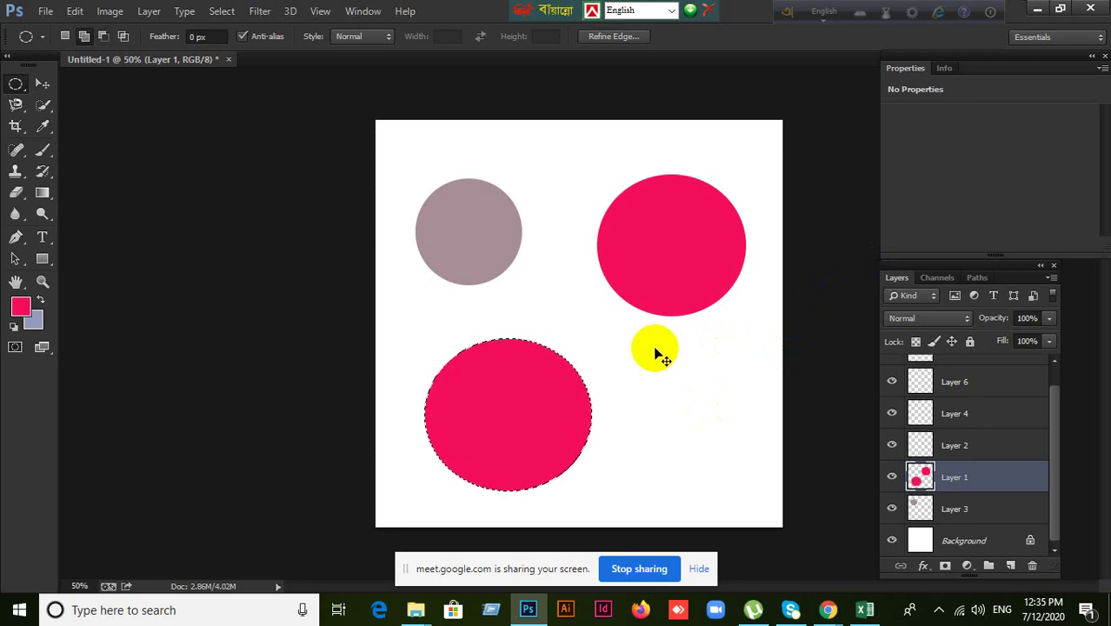
pyautogui.hotkey('ctrl', 'BackSpace')
pyautogui.click(228, 218)
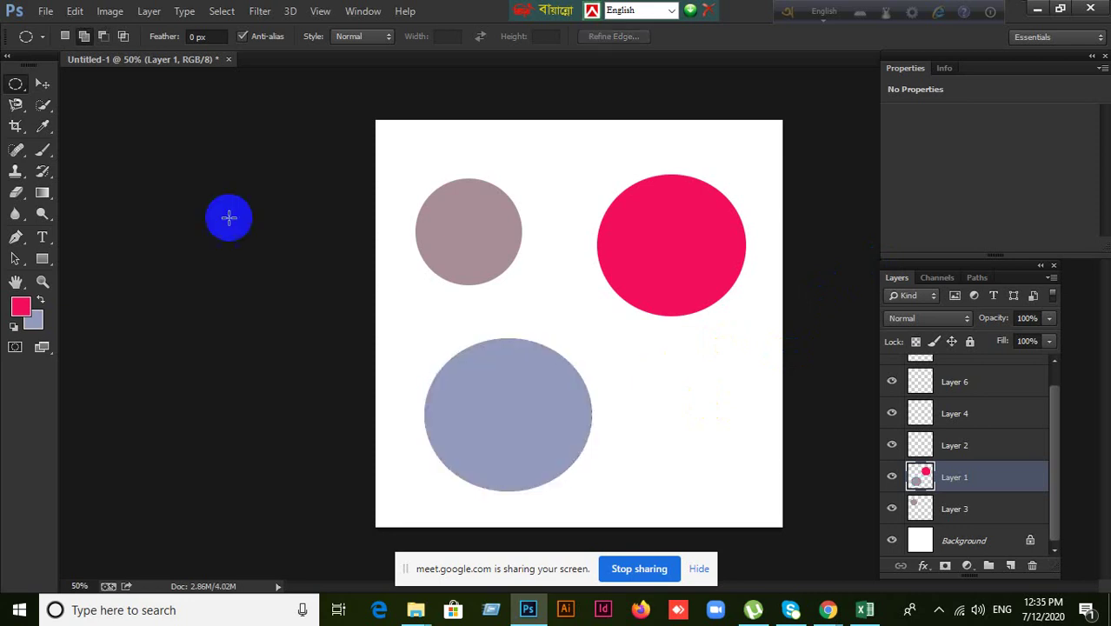
# Step: Hide Layer 1 and show it again to examine which circles it holds
pyautogui.click(43, 83)
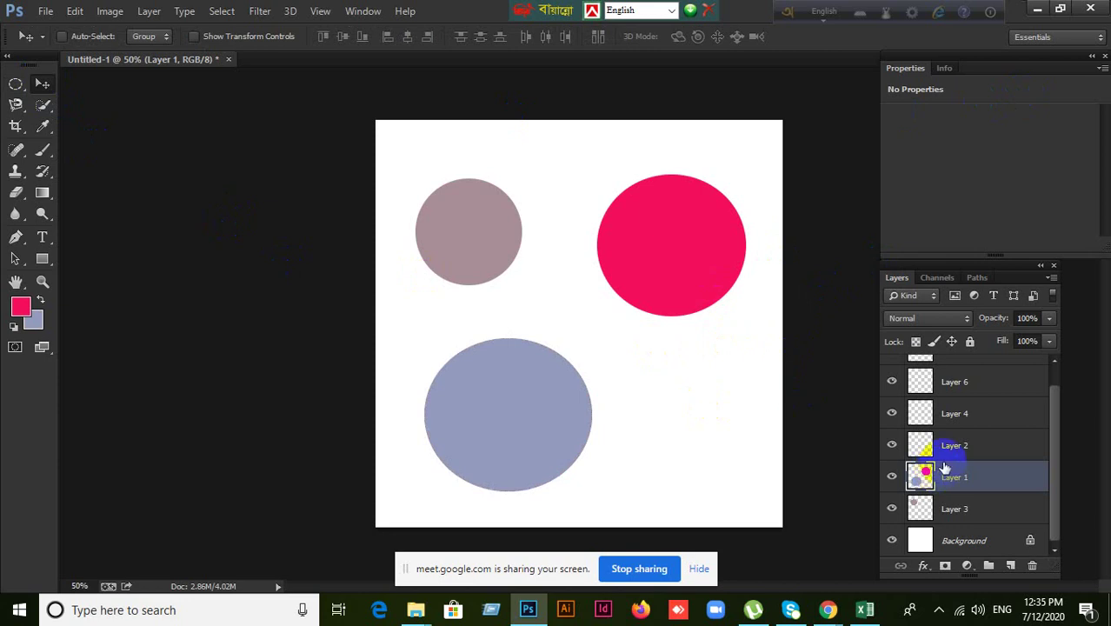
pyautogui.moveTo(942, 466); pyautogui.dragTo(884, 487)
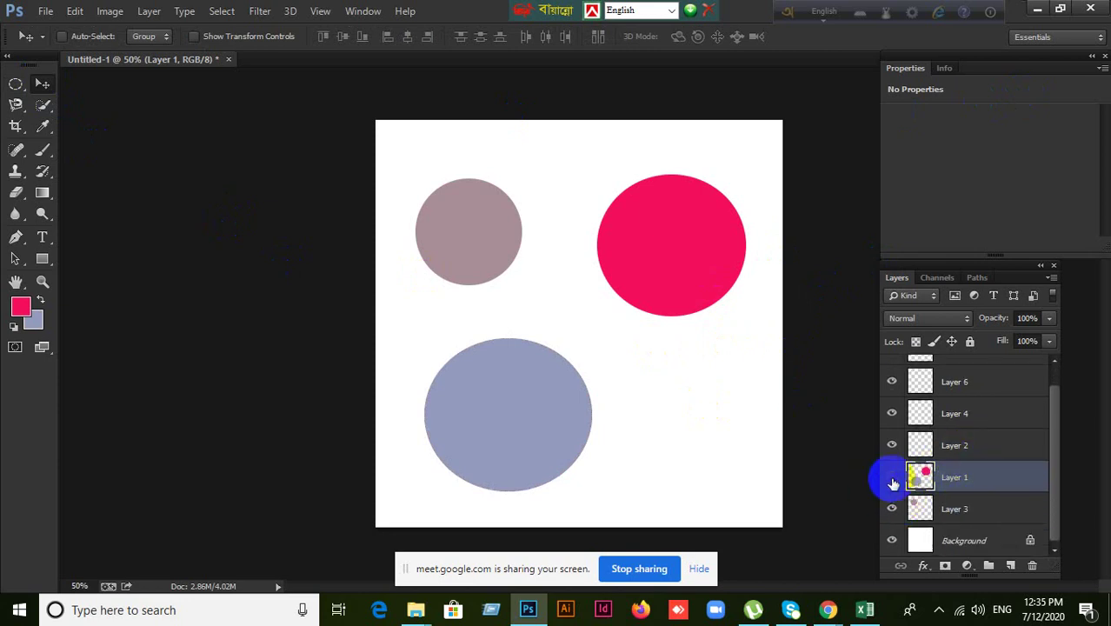
pyautogui.click(892, 480)
pyautogui.click(892, 480)
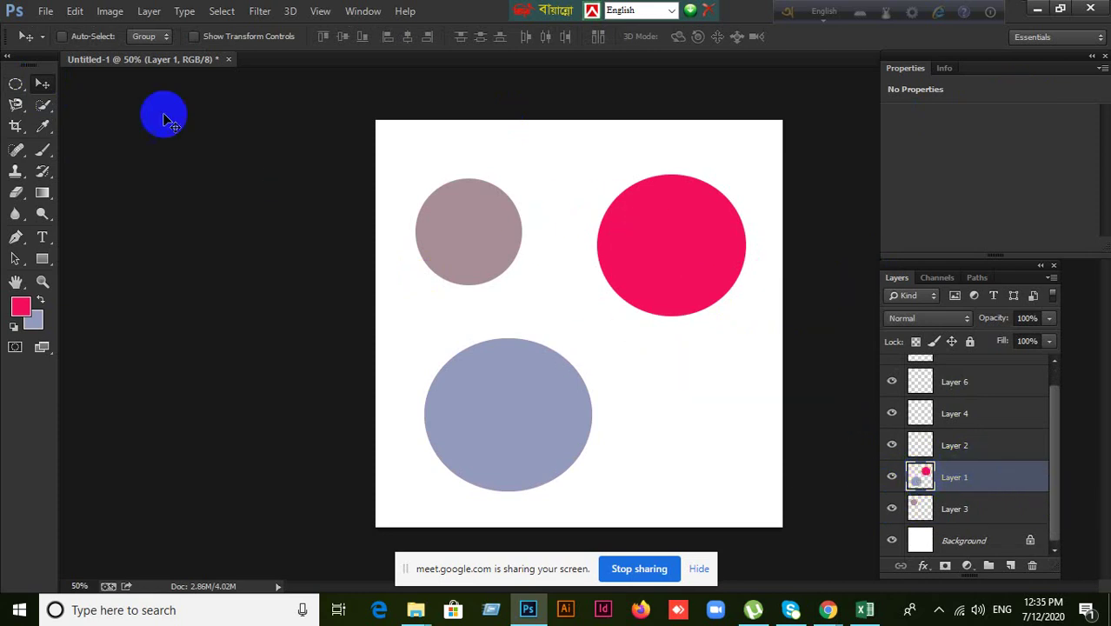
pyautogui.click(14, 84)
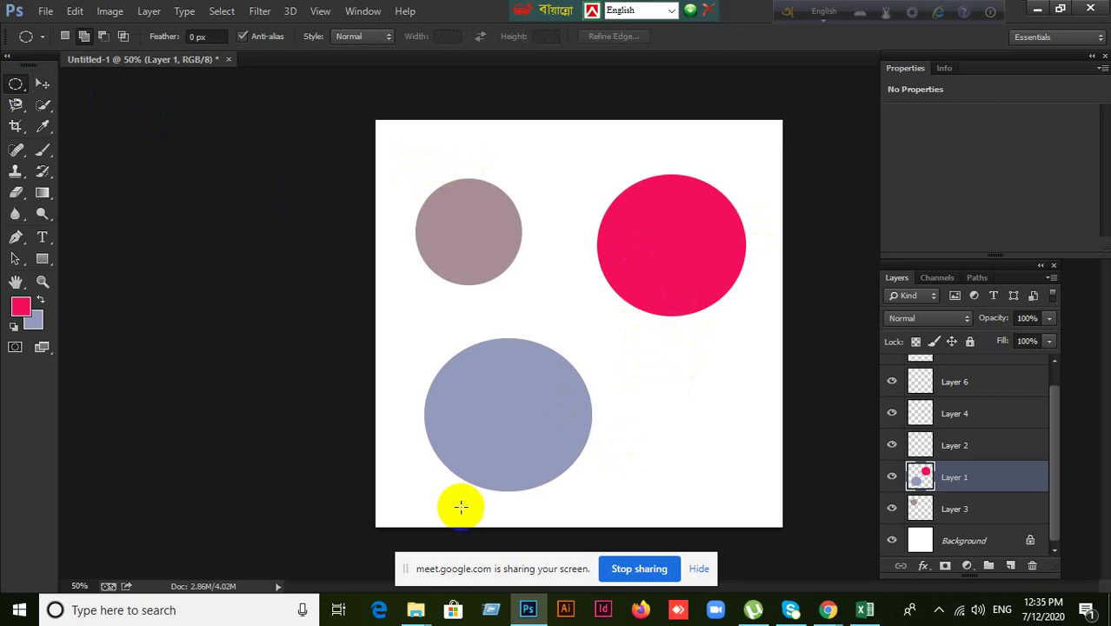
pyautogui.click(43, 86)
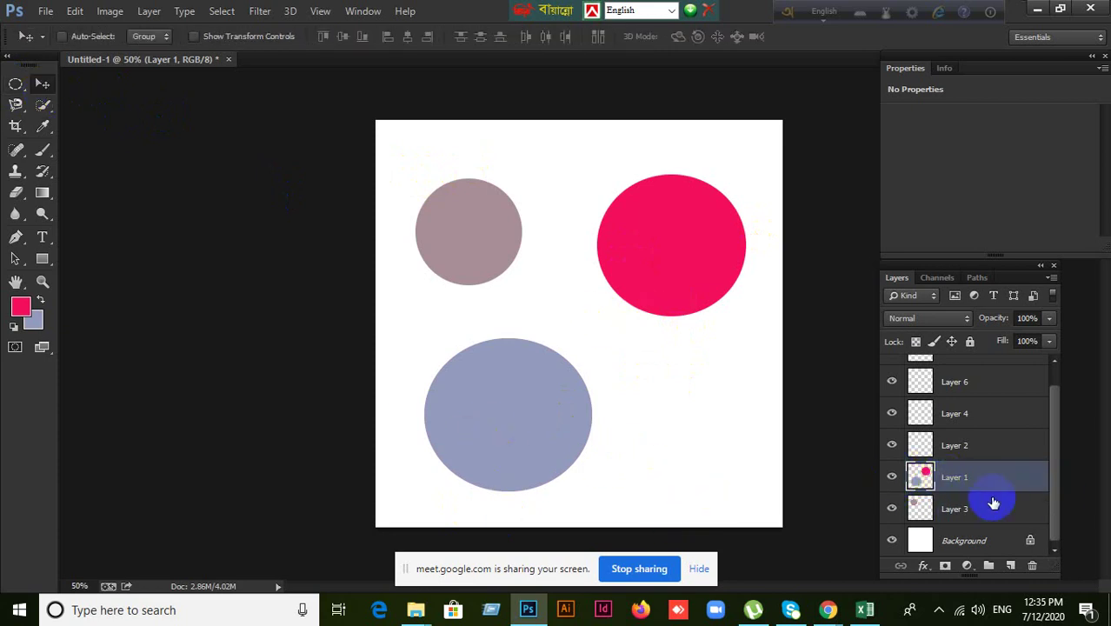
pyautogui.click(917, 476)
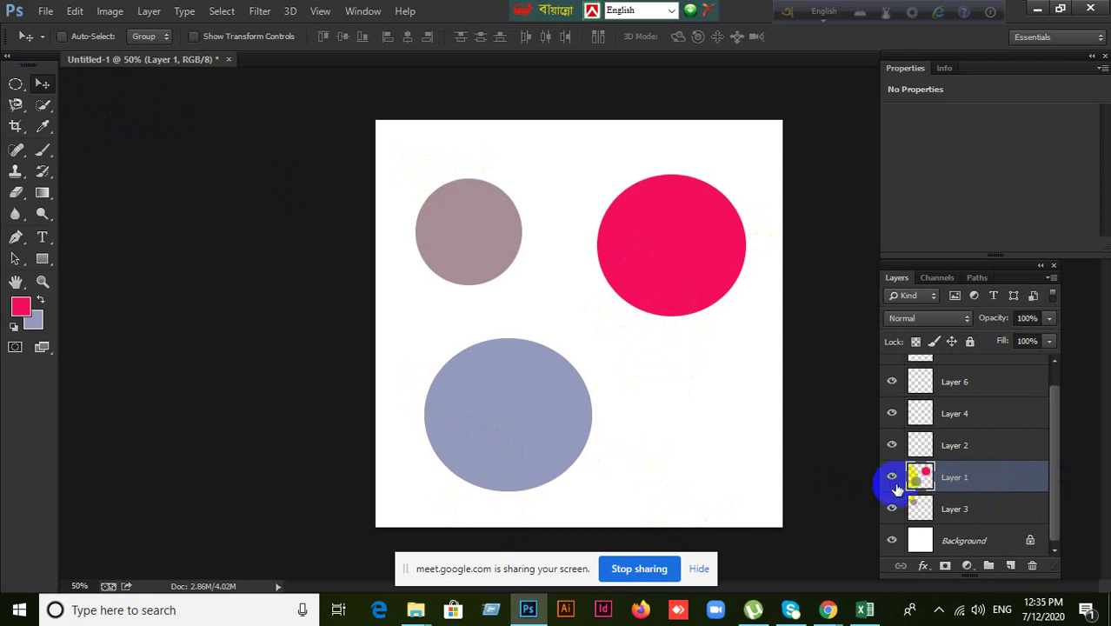
pyautogui.click(894, 479)
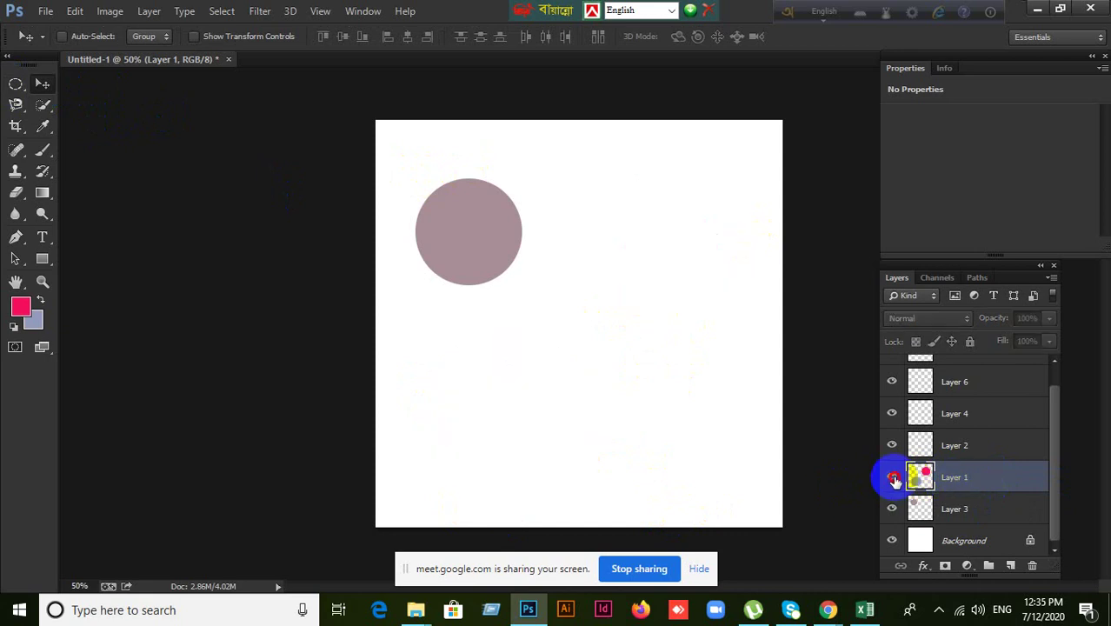
pyautogui.click(893, 476)
# Step: Make Layer 3 active, hide it and show it again to examine its content
pyautogui.click(952, 513)
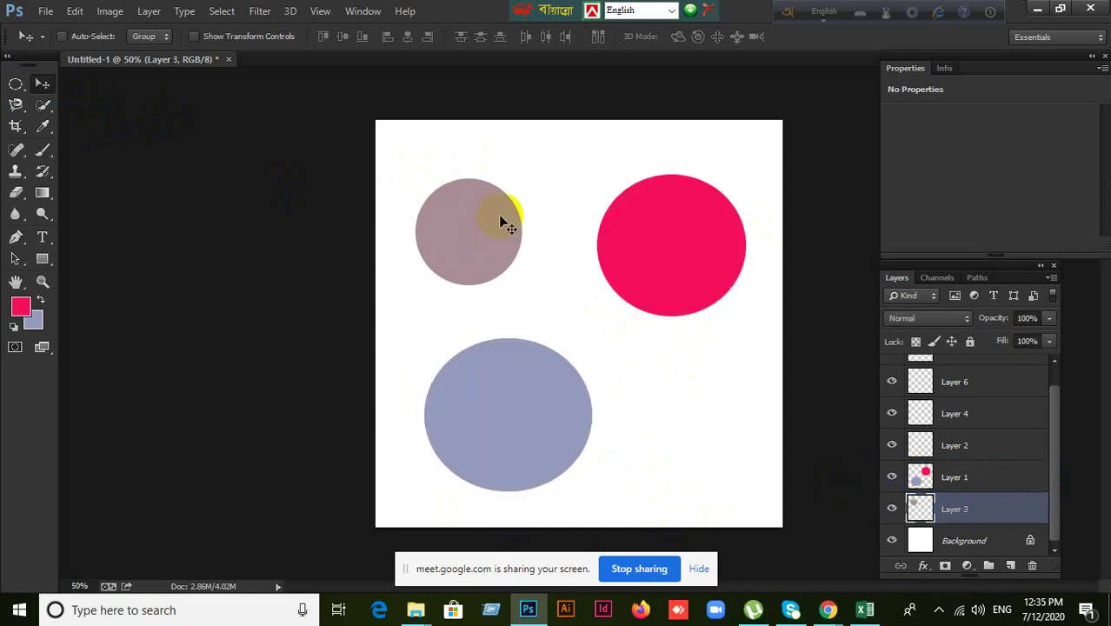
pyautogui.click(892, 509)
pyautogui.click(892, 510)
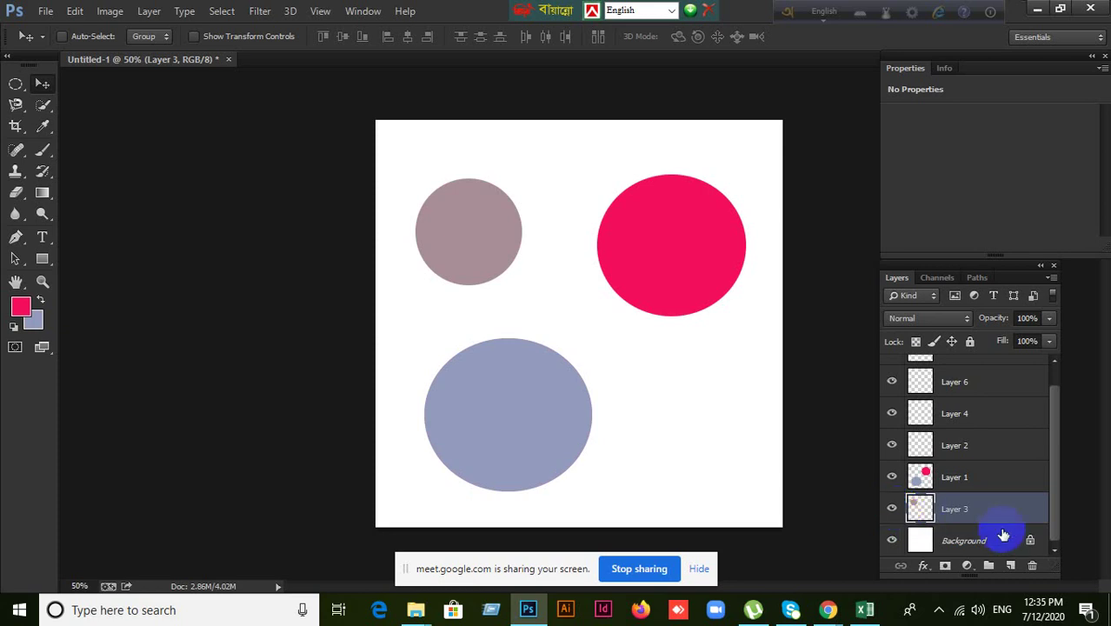
# Step: Select all layers from Layer 3 up to Layer 5 and delete them, keeping only the Background
pyautogui.scroll(1, 1004, 532)
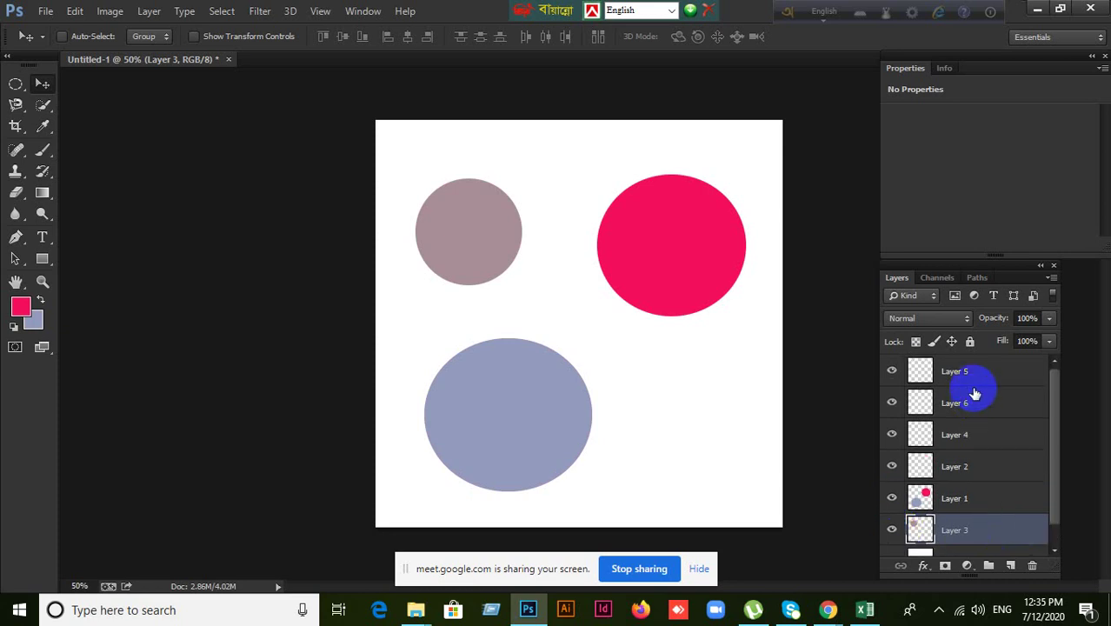
pyautogui.click(973, 368)
pyautogui.scroll(-1, 986, 469)
pyautogui.click(989, 507)
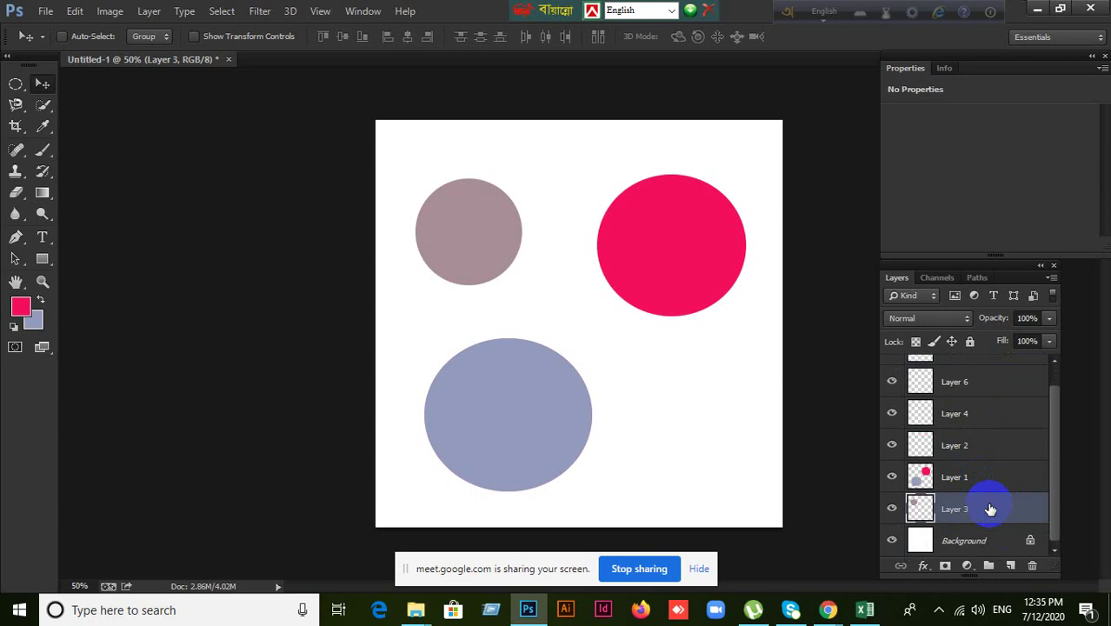
pyautogui.scroll(1, 989, 499)
pyautogui.keyDown('shift'); pyautogui.click(971, 372); pyautogui.keyUp('shift')
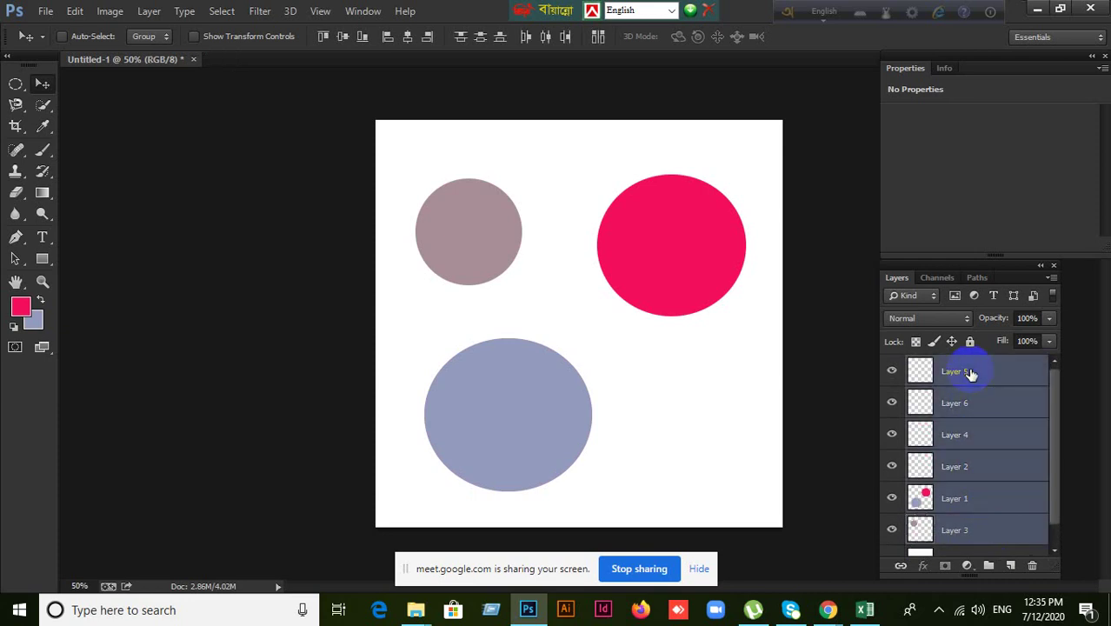
pyautogui.press('Delete')
# Step: On a new layer, draw a nearly circular elliptical selection in the canvas's upper part, fill it with the pinkish-red foreground colour and deselect
pyautogui.click(1013, 565)
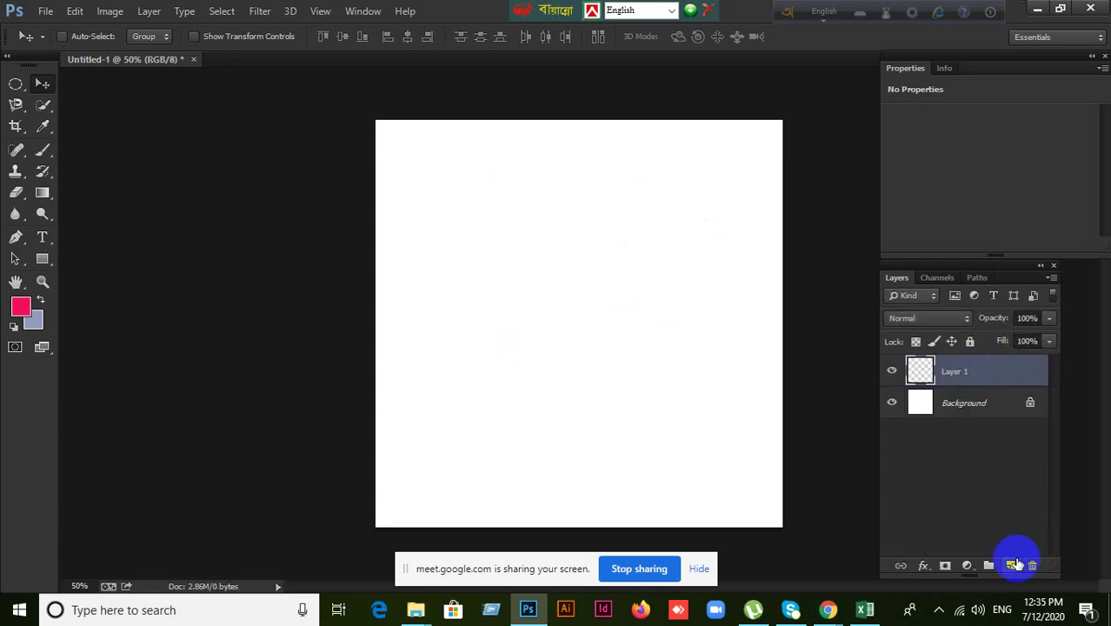
pyautogui.click(16, 84)
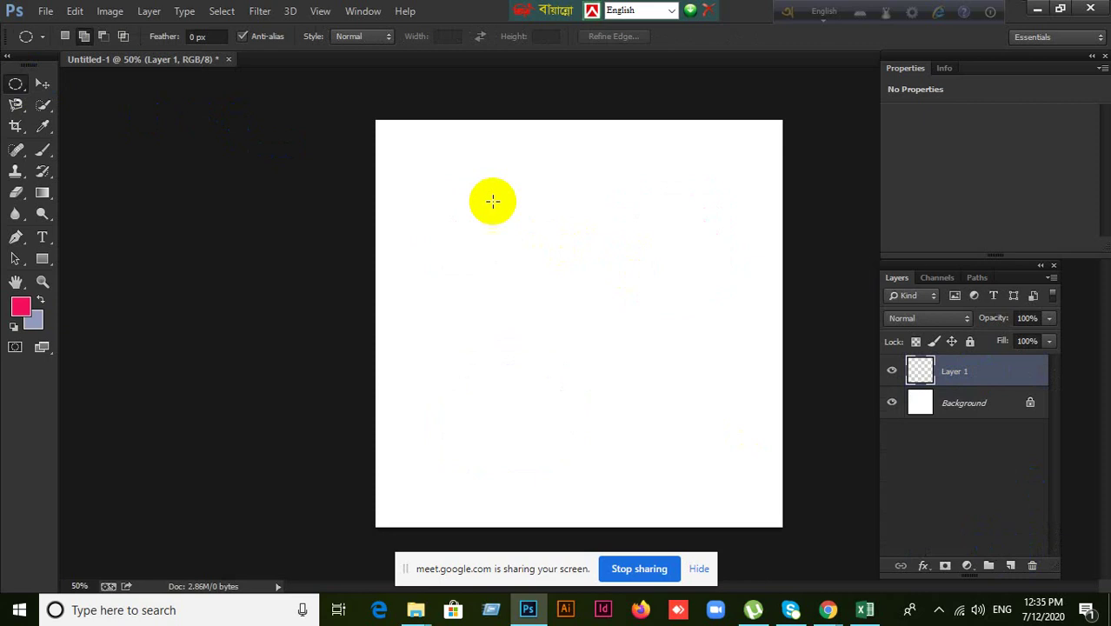
pyautogui.moveTo(464, 159); pyautogui.dragTo(568, 272)
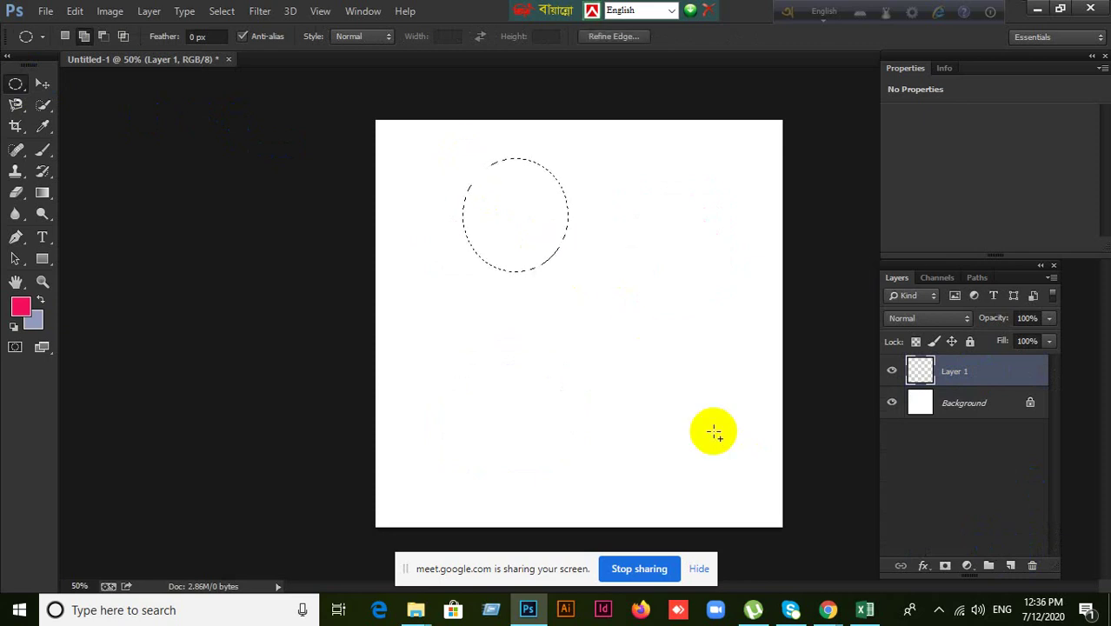
pyautogui.hotkey('alt', 'BackSpace')
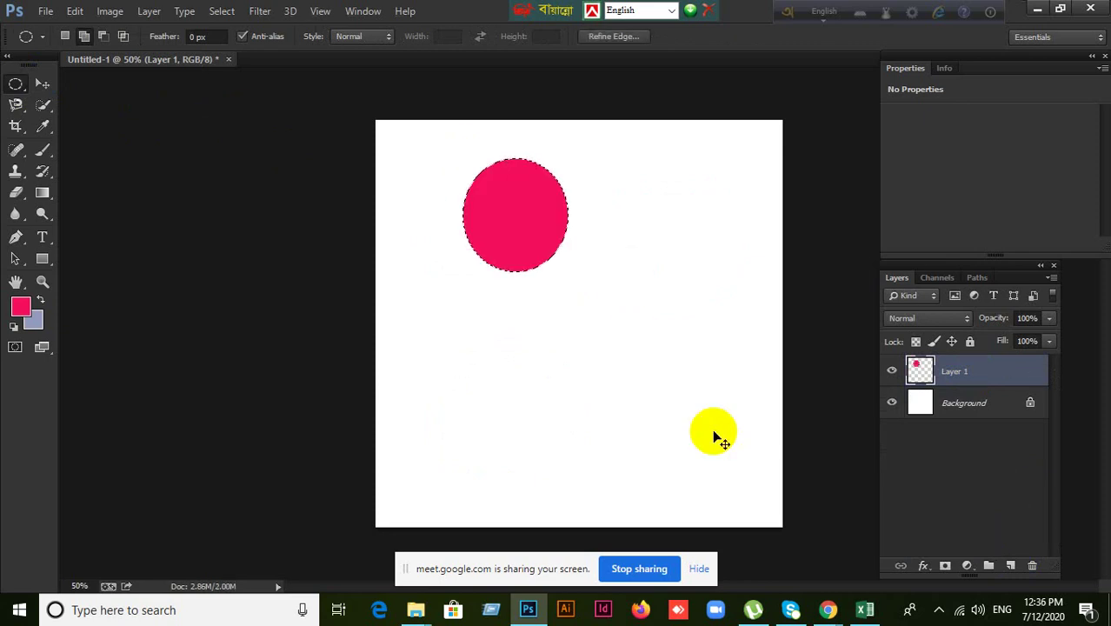
pyautogui.hotkey('ctrl', 'd')
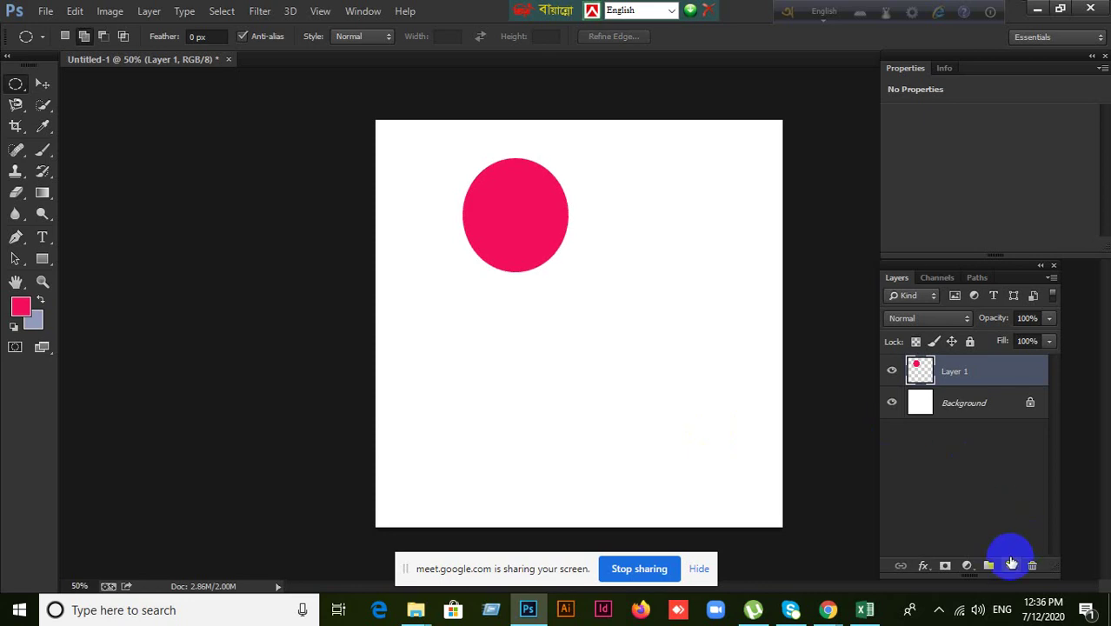
# Step: On another new layer, draw a tall elliptical selection to the right of the pink circle, fill it with the background colour and deselect
pyautogui.click(1011, 564)
pyautogui.moveTo(637, 166); pyautogui.dragTo(732, 293)
pyautogui.click(493, 318)
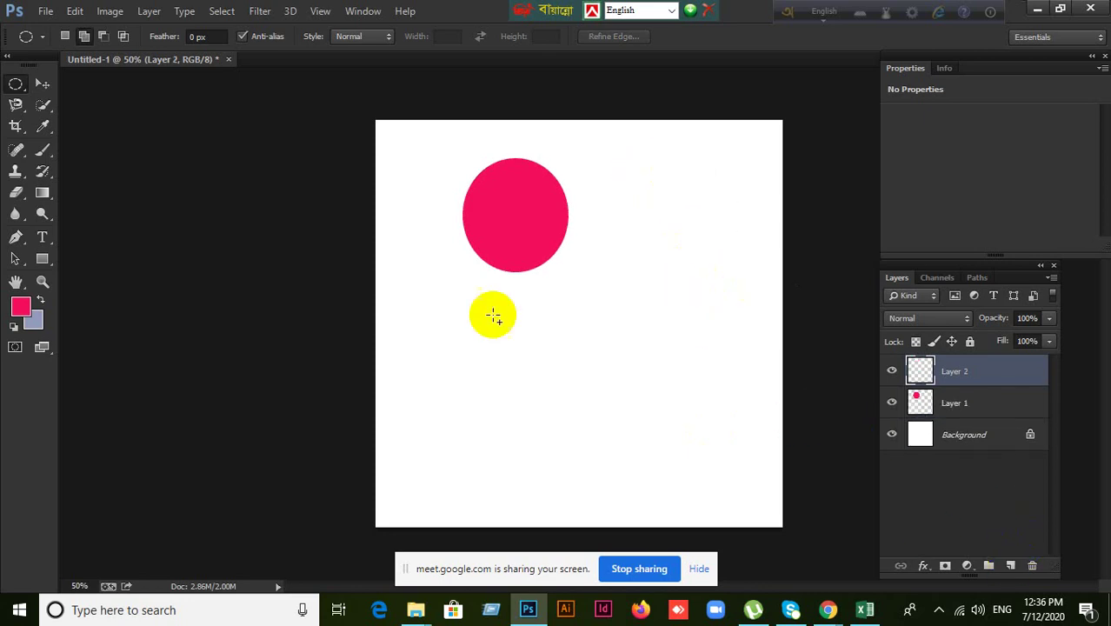
pyautogui.hotkey('ctrl', 'z')
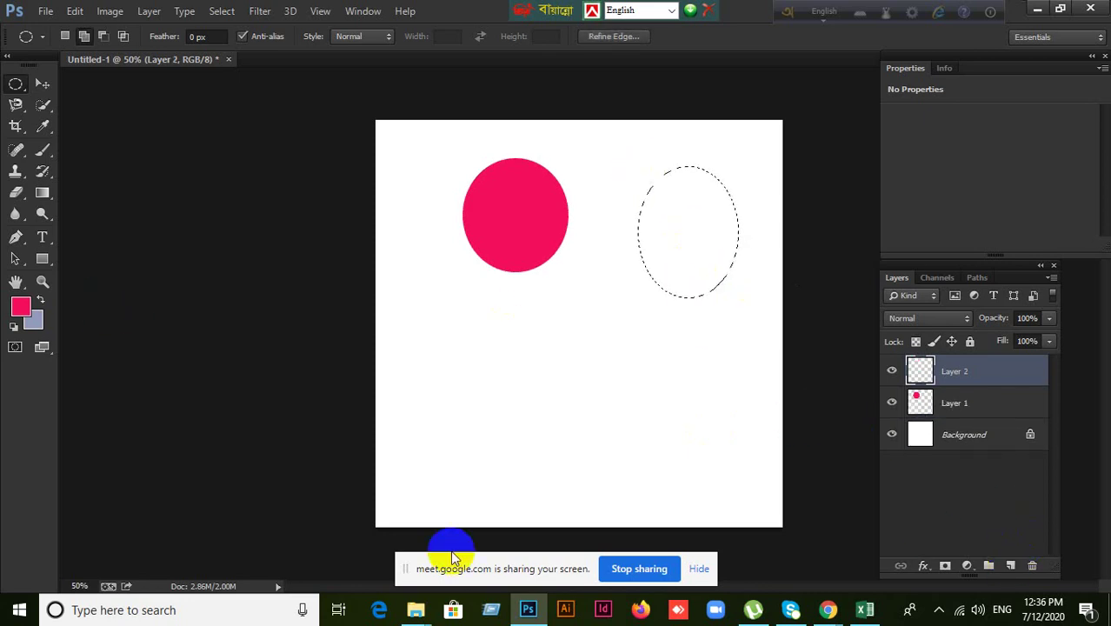
pyautogui.hotkey('ctrl', 'BackSpace')
pyautogui.hotkey('ctrl', 'd')
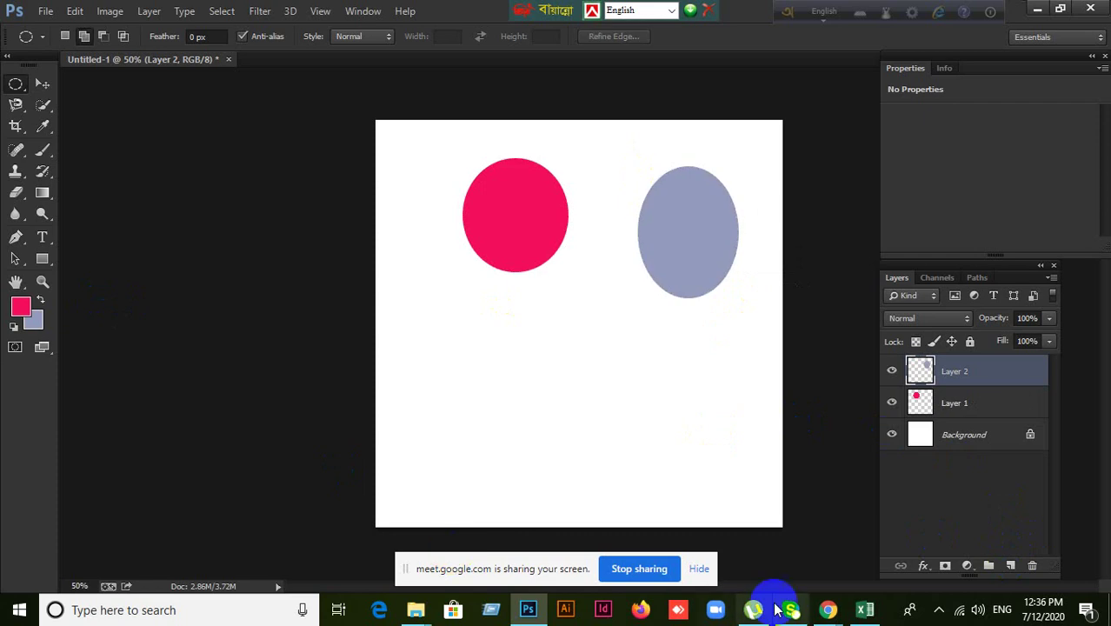
# Step: On a third new layer, draw a wide elliptical selection below the pink circle, fill it with the green foreground colour #6cb121 and deselect
pyautogui.click(1009, 565)
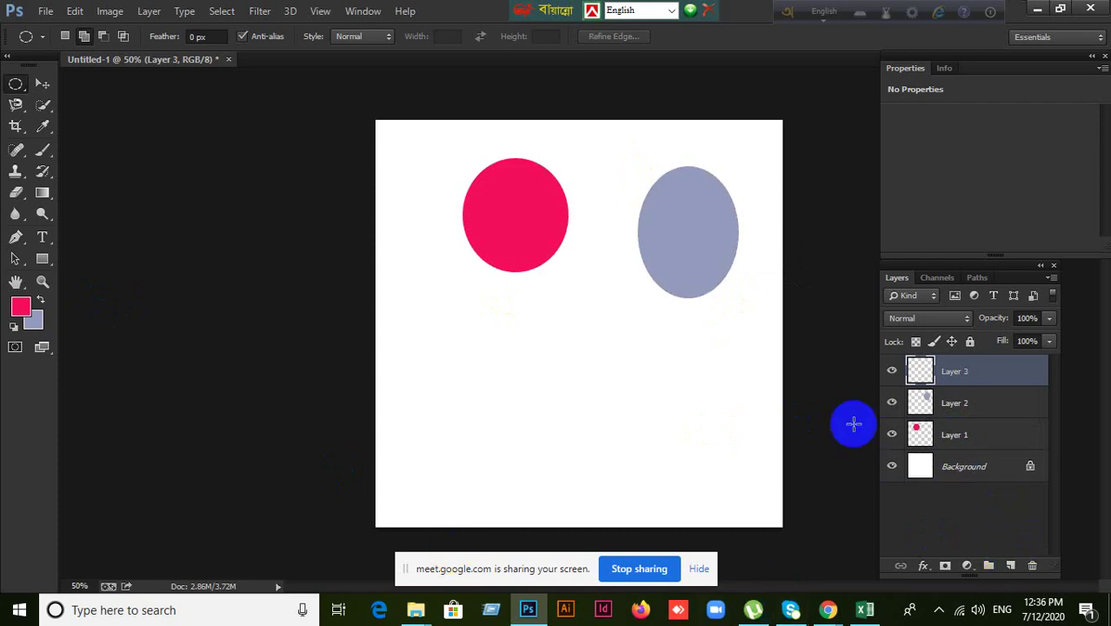
pyautogui.moveTo(431, 328); pyautogui.dragTo(600, 464)
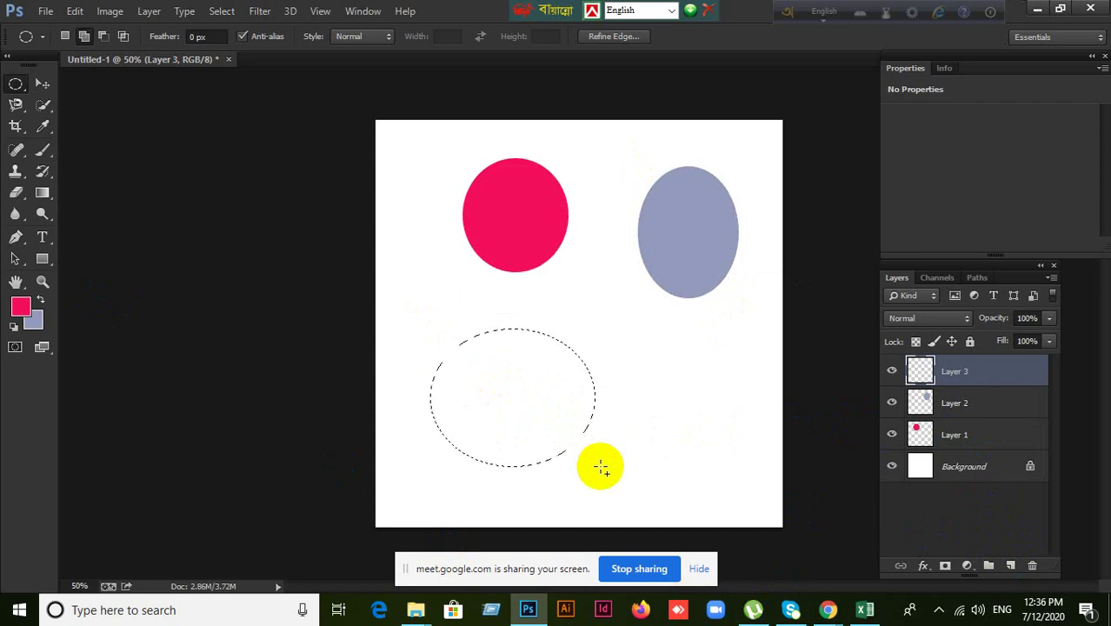
pyautogui.click(21, 306)
pyautogui.moveTo(876, 320); pyautogui.dragTo(887, 459)
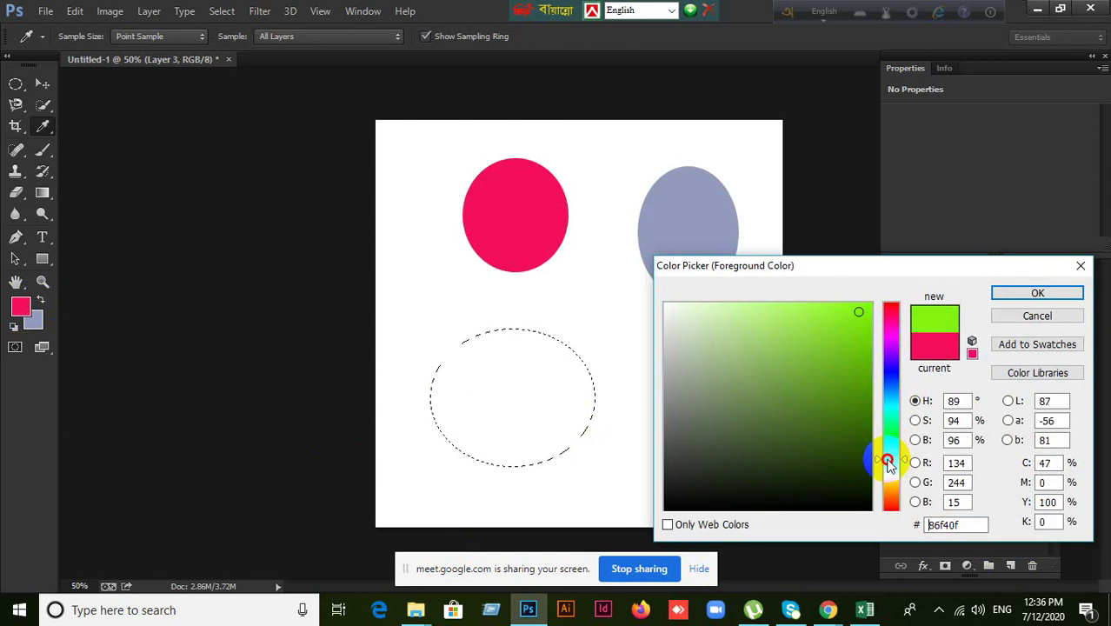
pyautogui.click(835, 366)
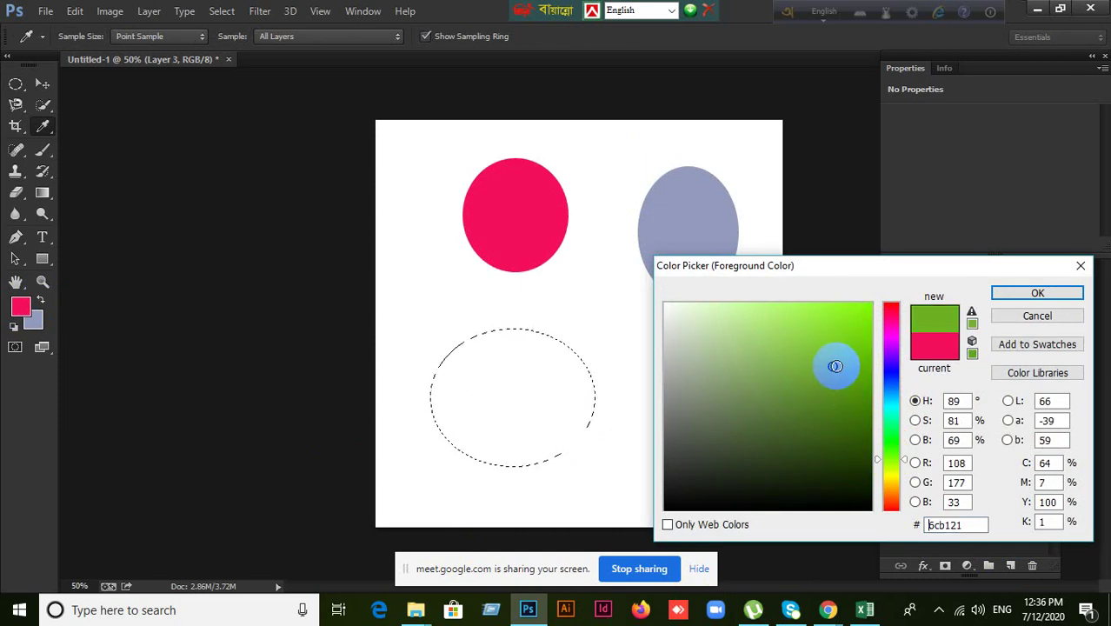
pyautogui.click(1052, 293)
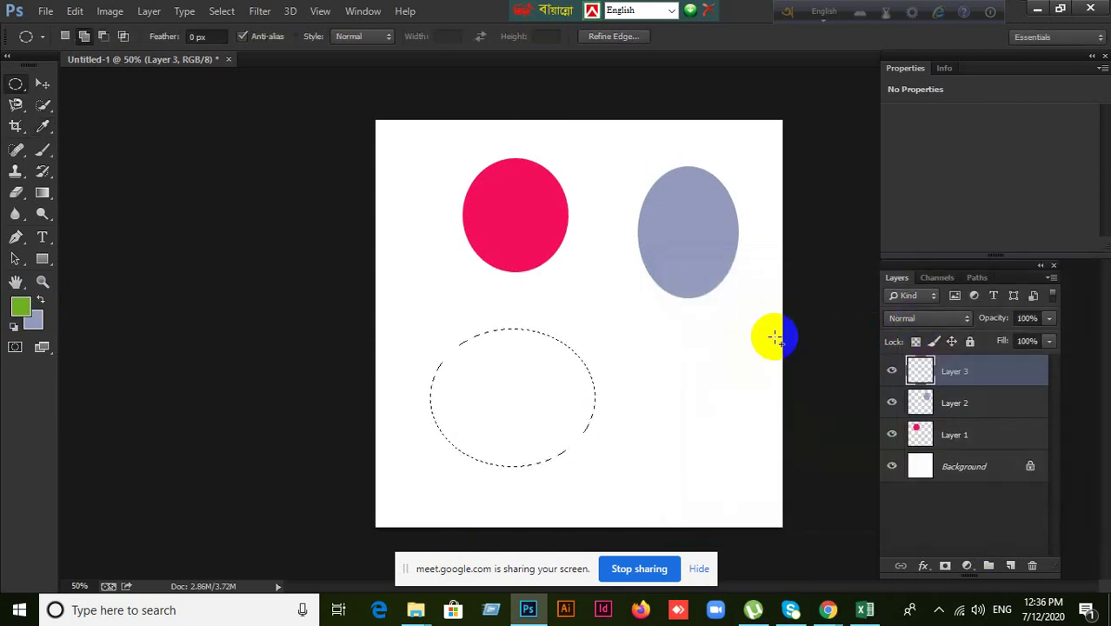
pyautogui.hotkey('alt', 'BackSpace')
pyautogui.hotkey('ctrl', 'd')
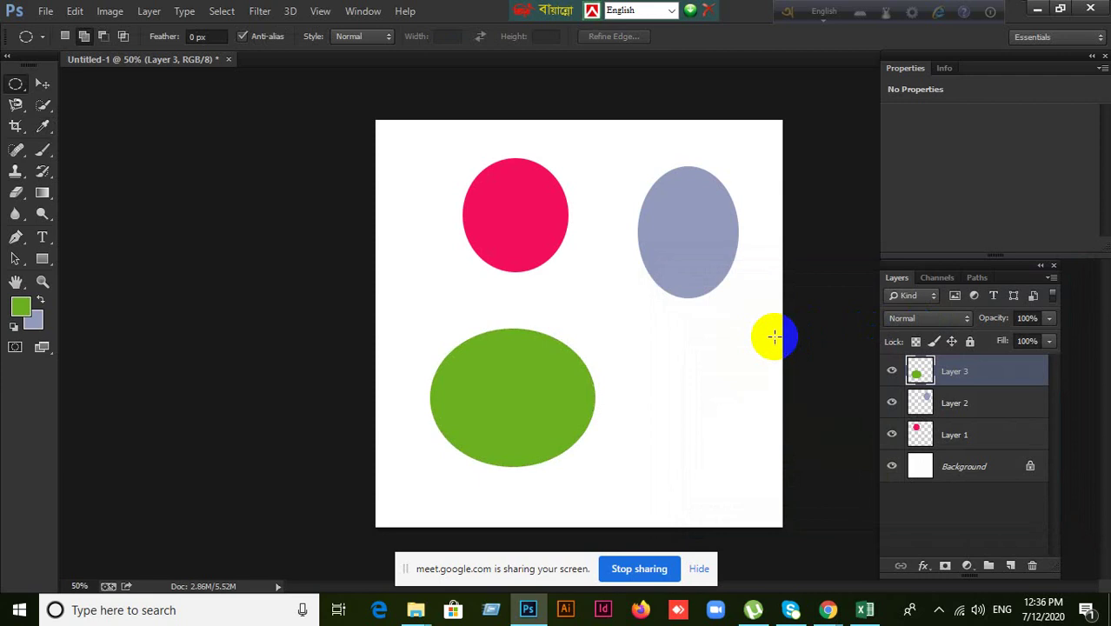
# Step: With Layer 1 active, move the pink ellipse up and left towards the canvas's upper-left corner
pyautogui.click(42, 83)
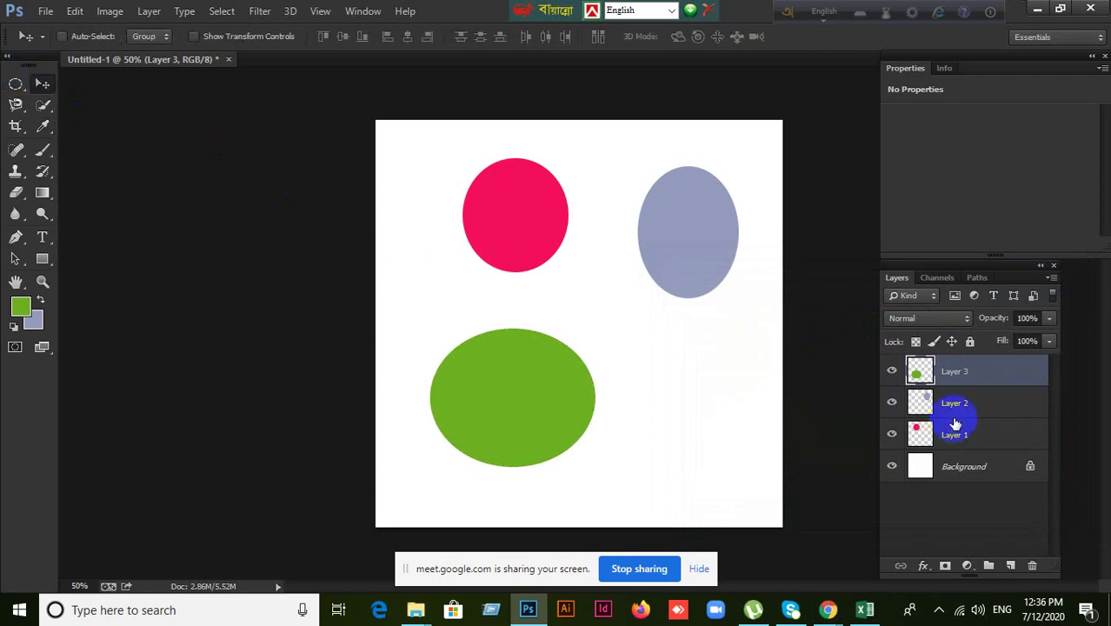
pyautogui.click(980, 444)
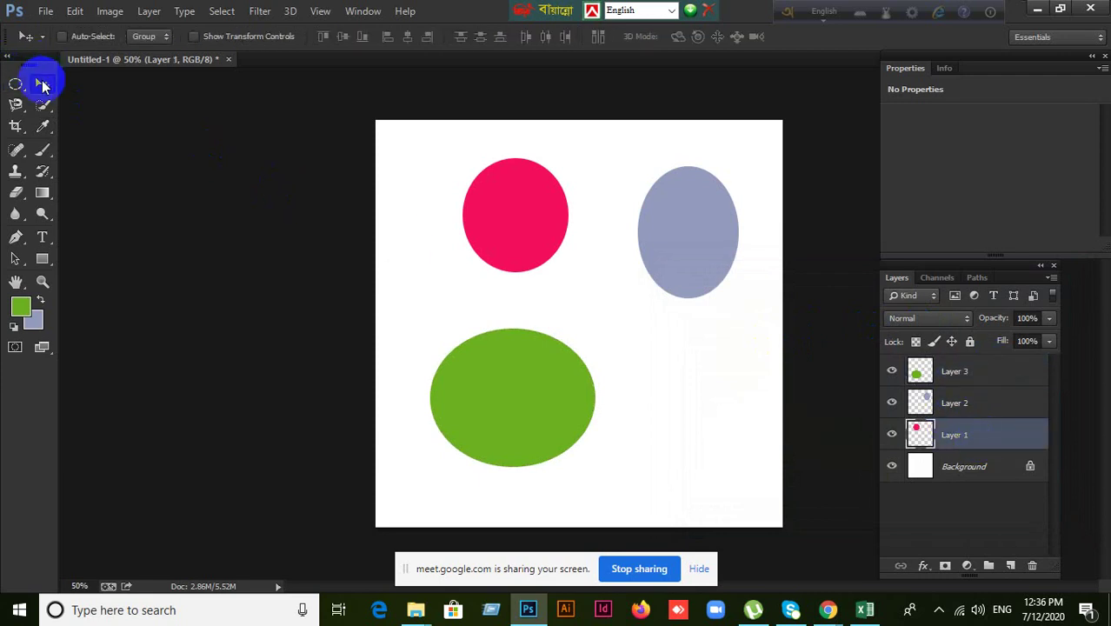
pyautogui.moveTo(527, 386); pyautogui.dragTo(525, 362)
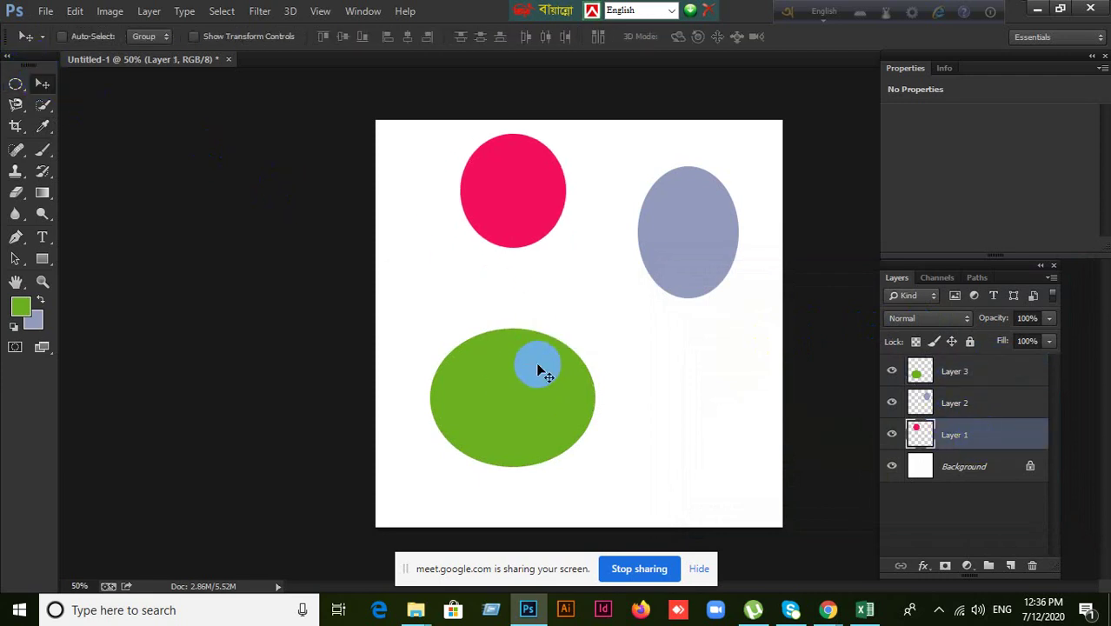
pyautogui.click(965, 469)
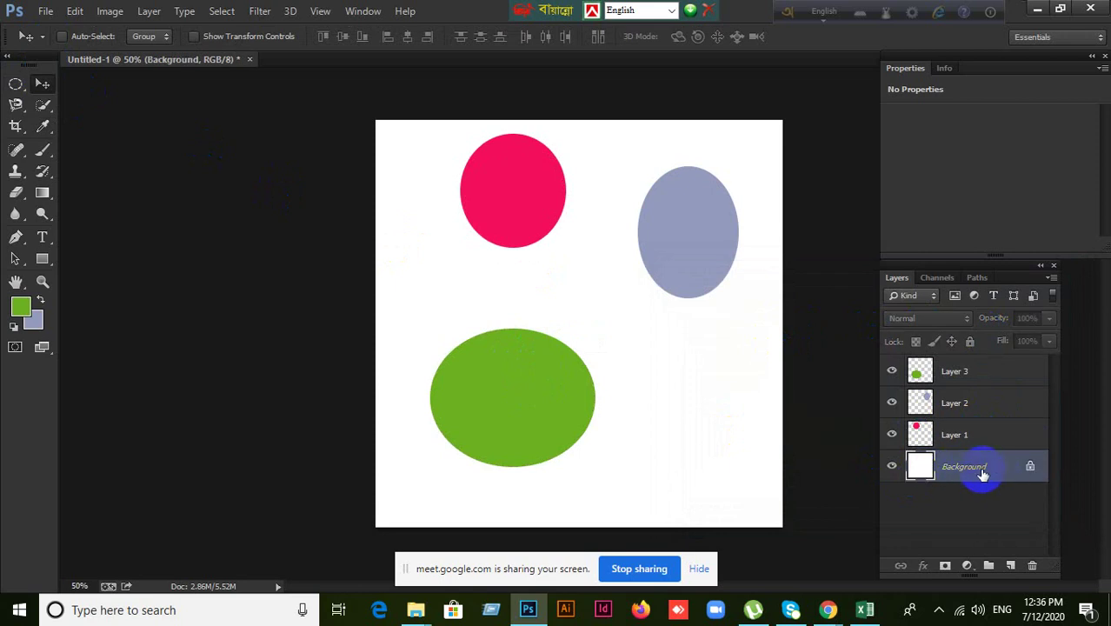
pyautogui.click(968, 437)
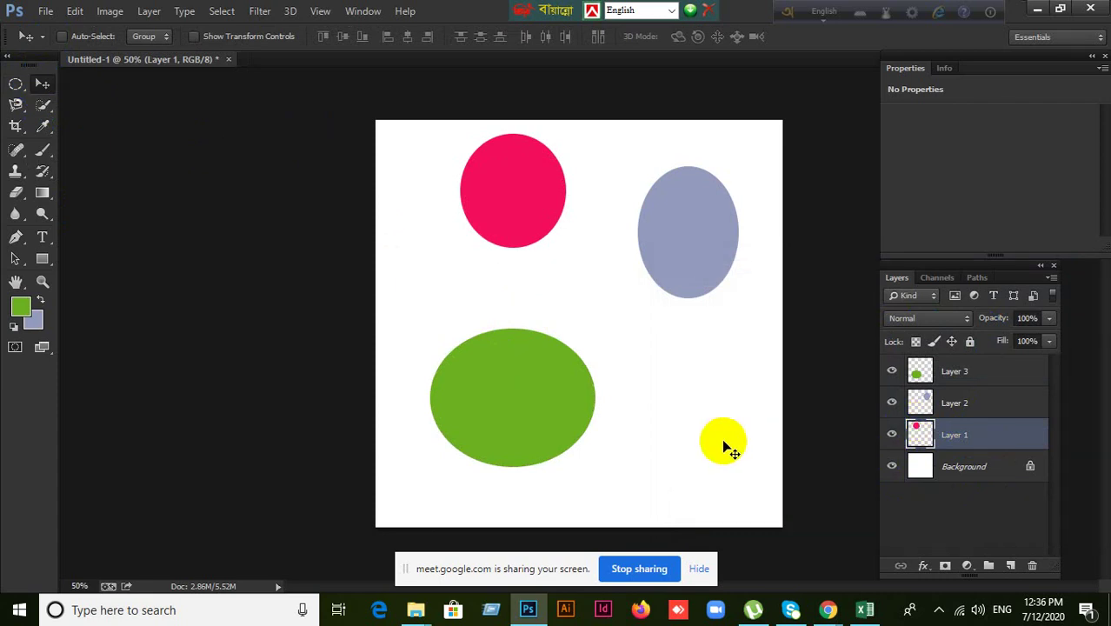
pyautogui.moveTo(522, 393)
pyautogui.mouseDown()
pyautogui.moveTo(607, 404)
pyautogui.moveTo(513, 389)
pyautogui.mouseUp()
pyautogui.moveTo(508, 199); pyautogui.dragTo(466, 177)
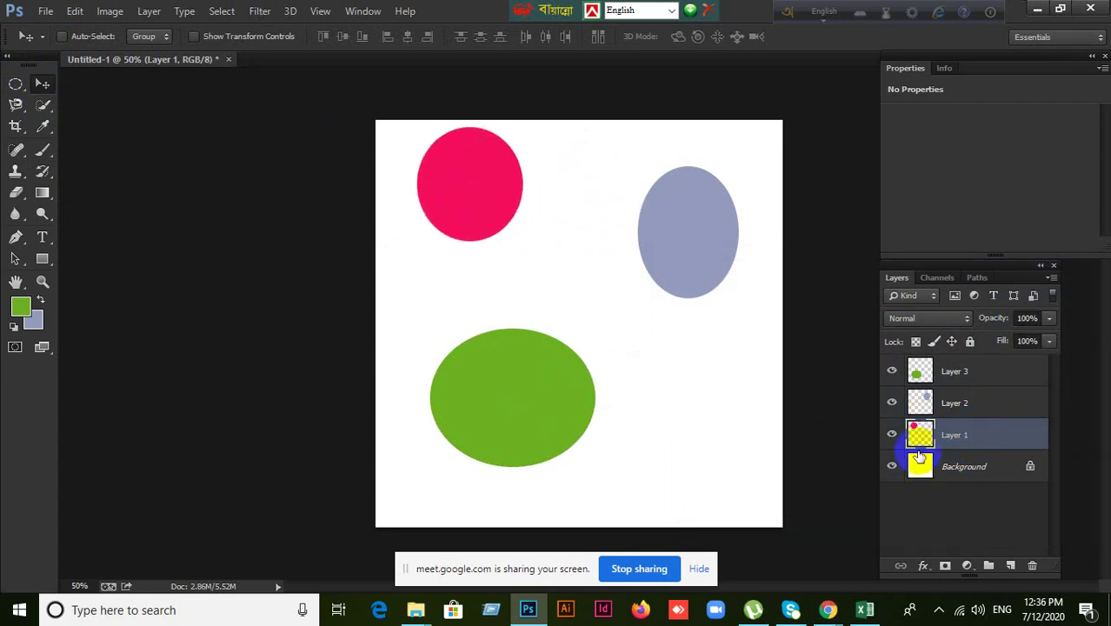
# Step: Hide Layer 1, show it again and move its pink ellipse slightly downwards
pyautogui.click(892, 434)
pyautogui.click(891, 435)
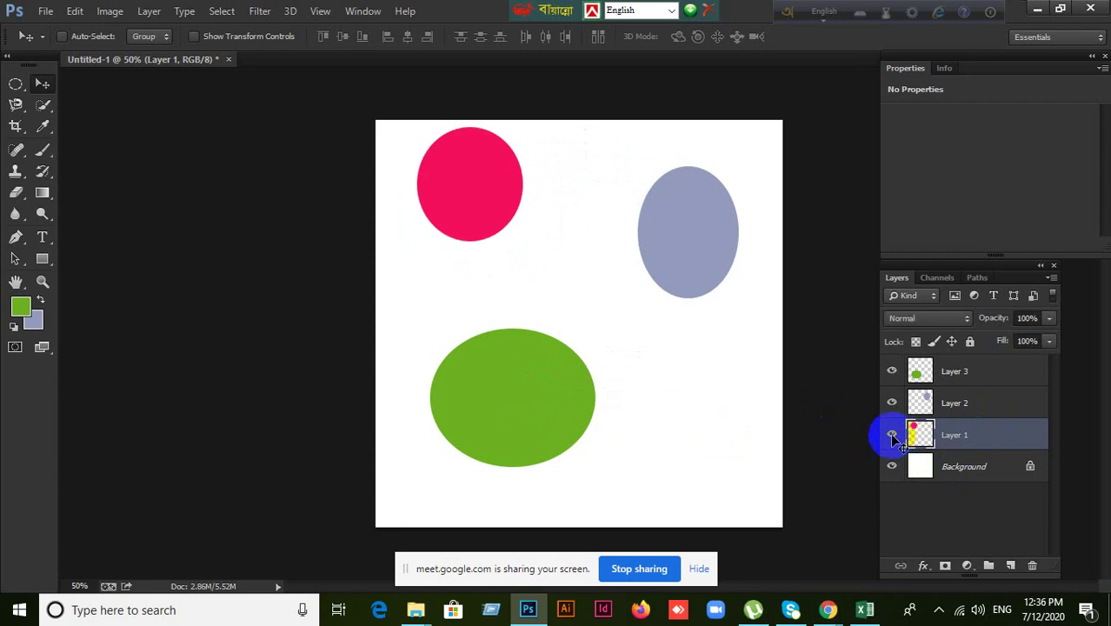
pyautogui.moveTo(473, 178)
pyautogui.mouseDown()
pyautogui.moveTo(515, 178)
pyautogui.moveTo(470, 175)
pyautogui.mouseUp()
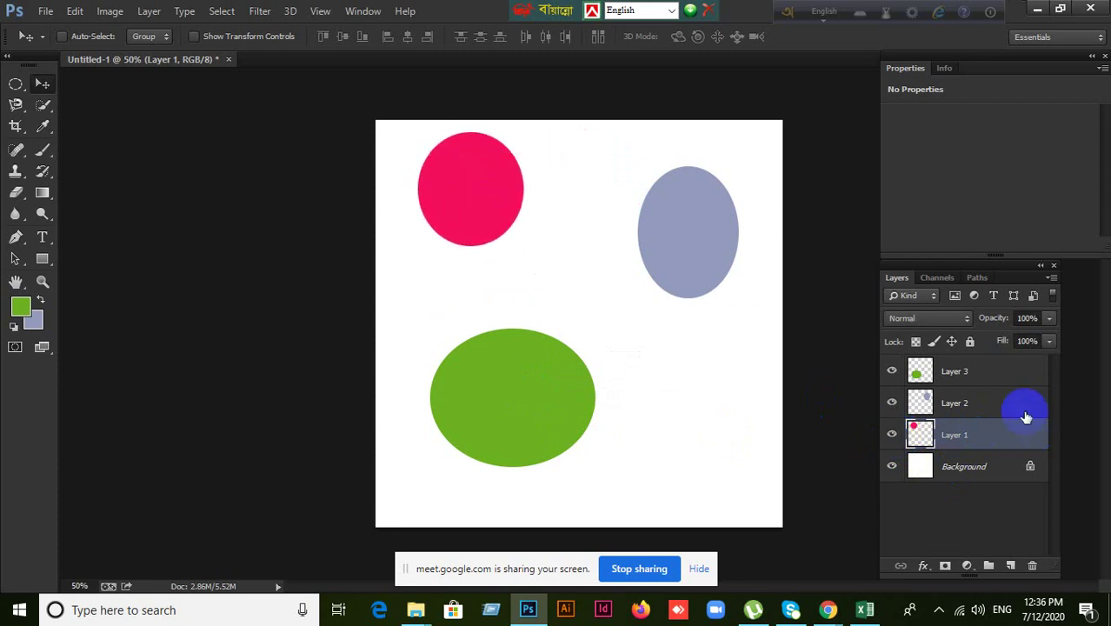
# Step: Move Layer 2's blue-grey ellipse slightly left and Layer 3's green ellipse slightly up and to the right
pyautogui.click(1017, 406)
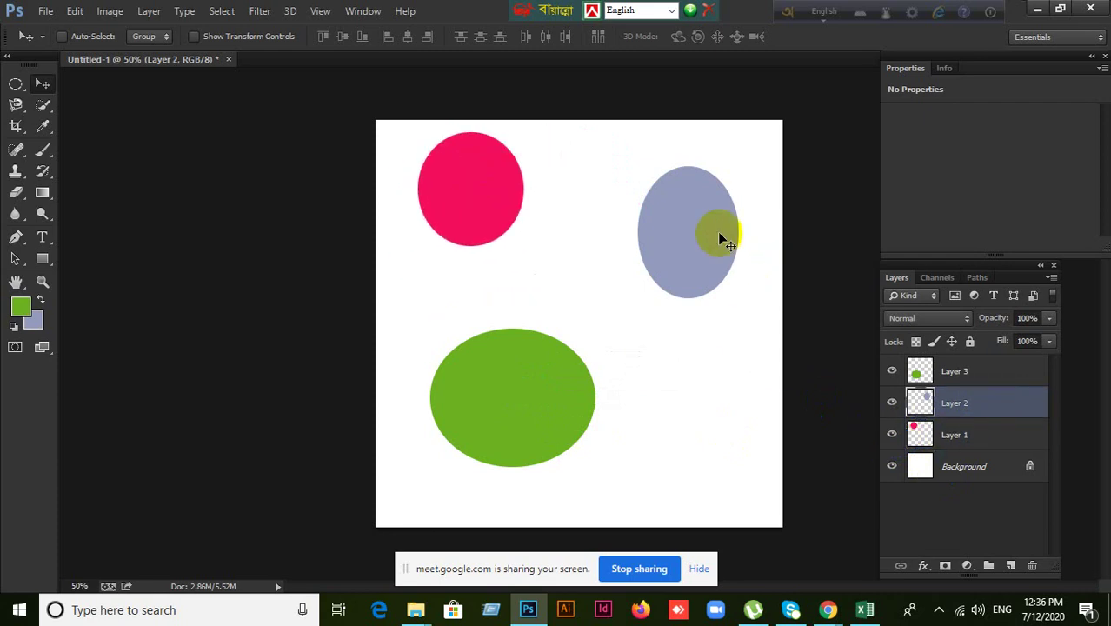
pyautogui.moveTo(709, 252)
pyautogui.mouseDown()
pyautogui.moveTo(648, 277)
pyautogui.moveTo(696, 253)
pyautogui.mouseUp()
pyautogui.click(956, 402)
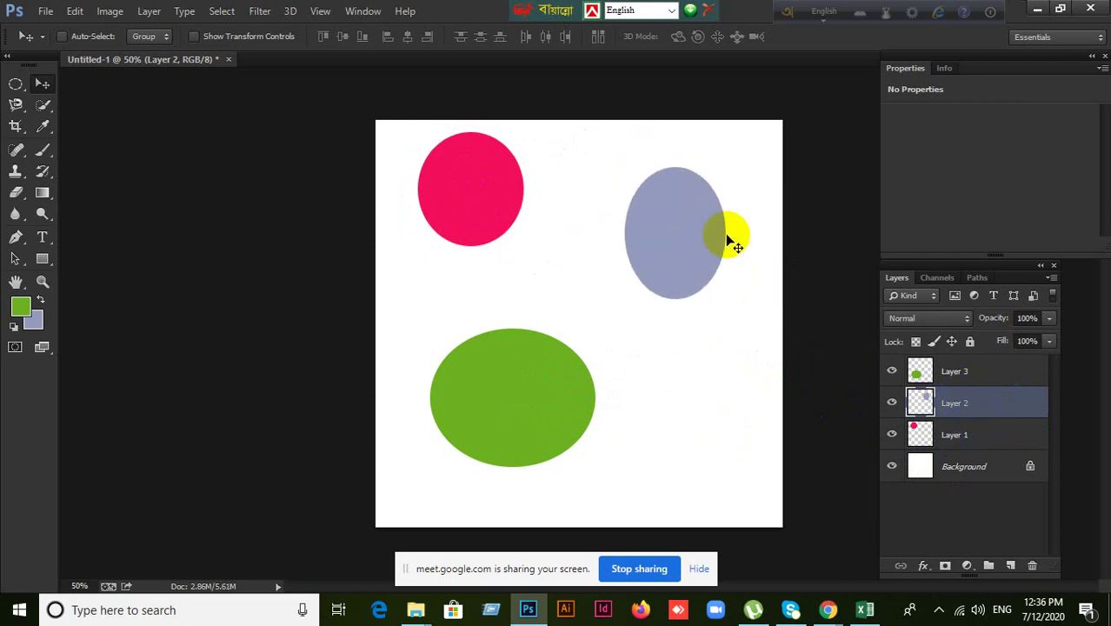
pyautogui.click(1003, 372)
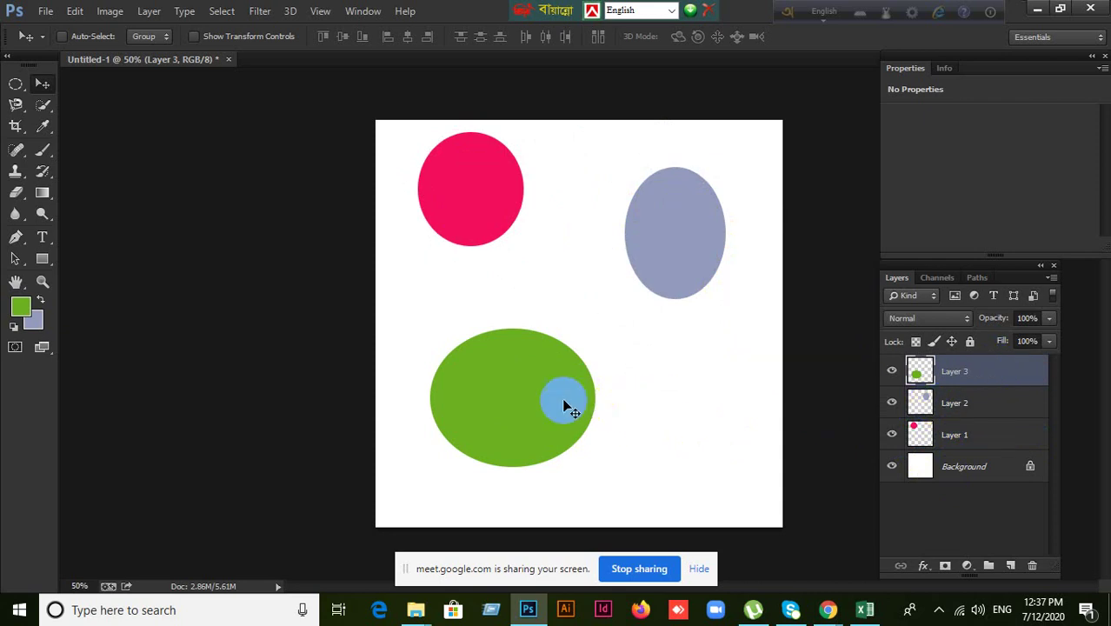
pyautogui.moveTo(563, 400); pyautogui.dragTo(585, 388)
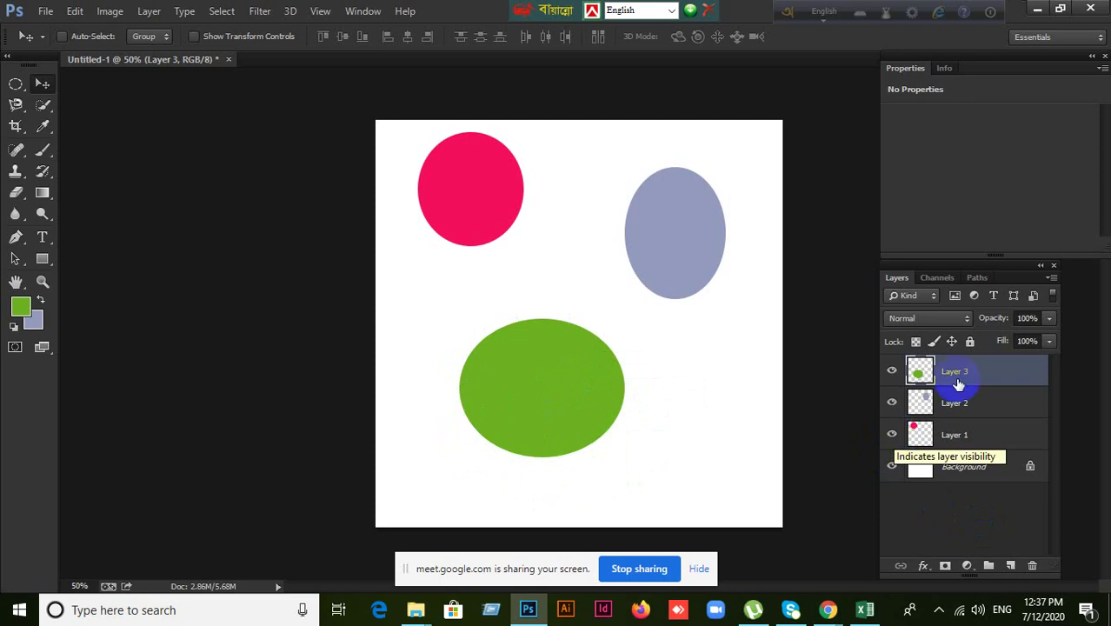
# Step: Hide and show again each of Layer 3, Layer 2 and Layer 1 in turn
pyautogui.click(893, 372)
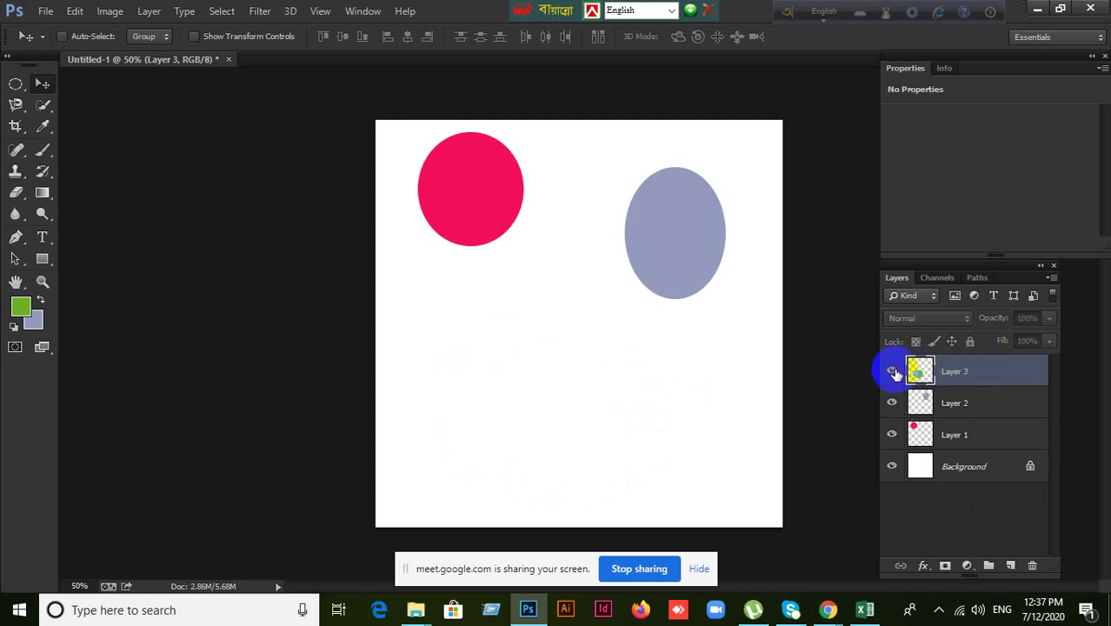
pyautogui.click(894, 372)
pyautogui.click(893, 403)
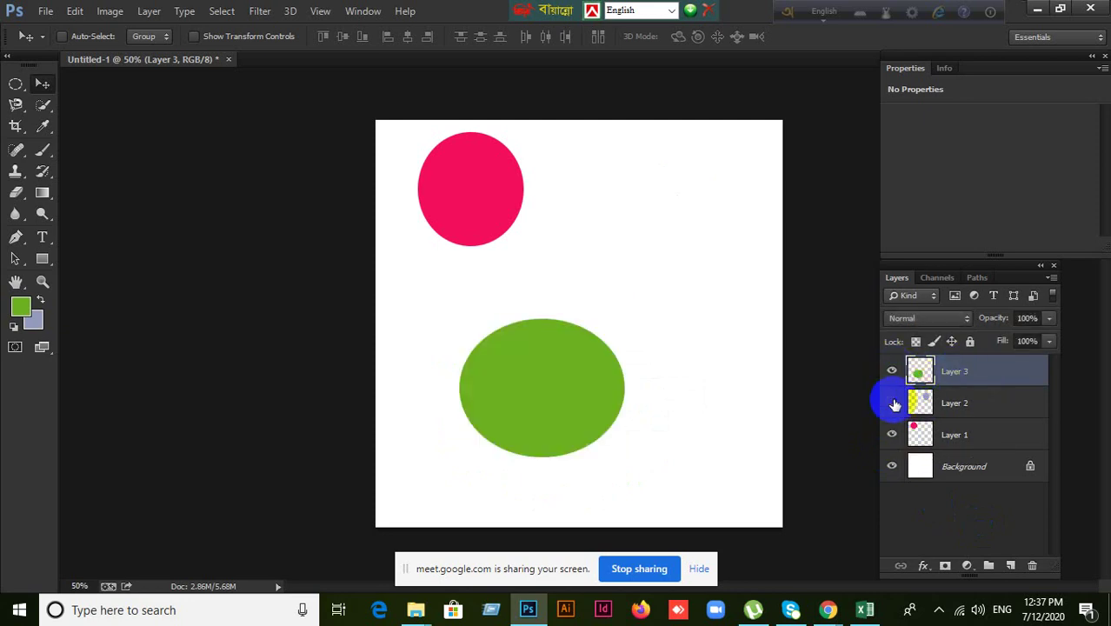
pyautogui.click(893, 404)
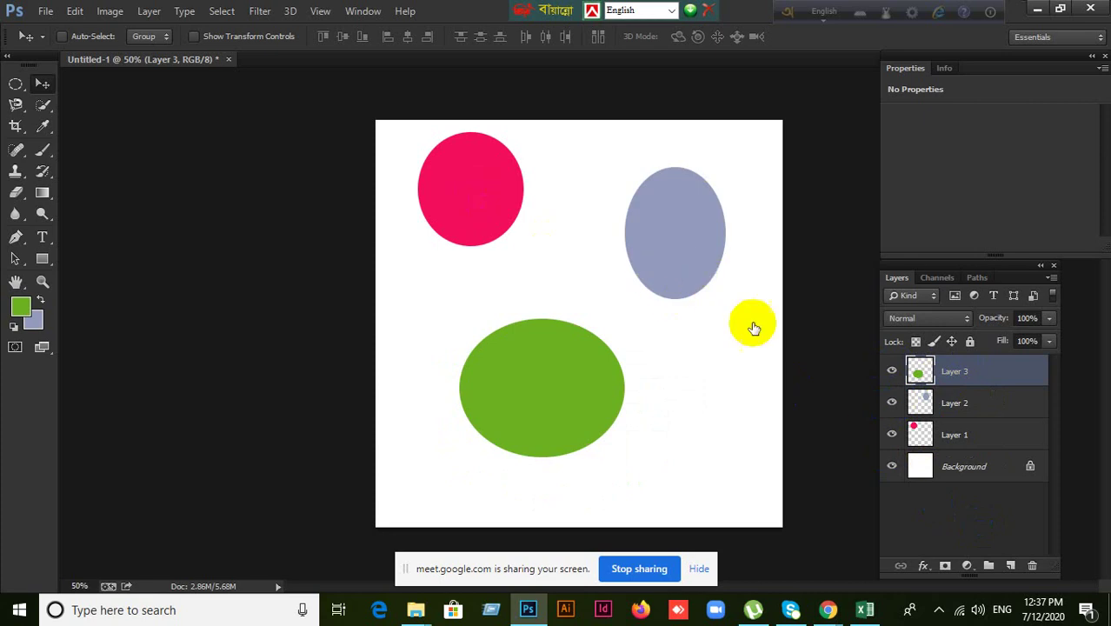
pyautogui.click(891, 434)
pyautogui.click(891, 433)
# Step: Select Layers 1 to 3 together and delete them, keeping only the Background layer
pyautogui.keyDown('shift'); pyautogui.click(1015, 449); pyautogui.keyUp('shift')
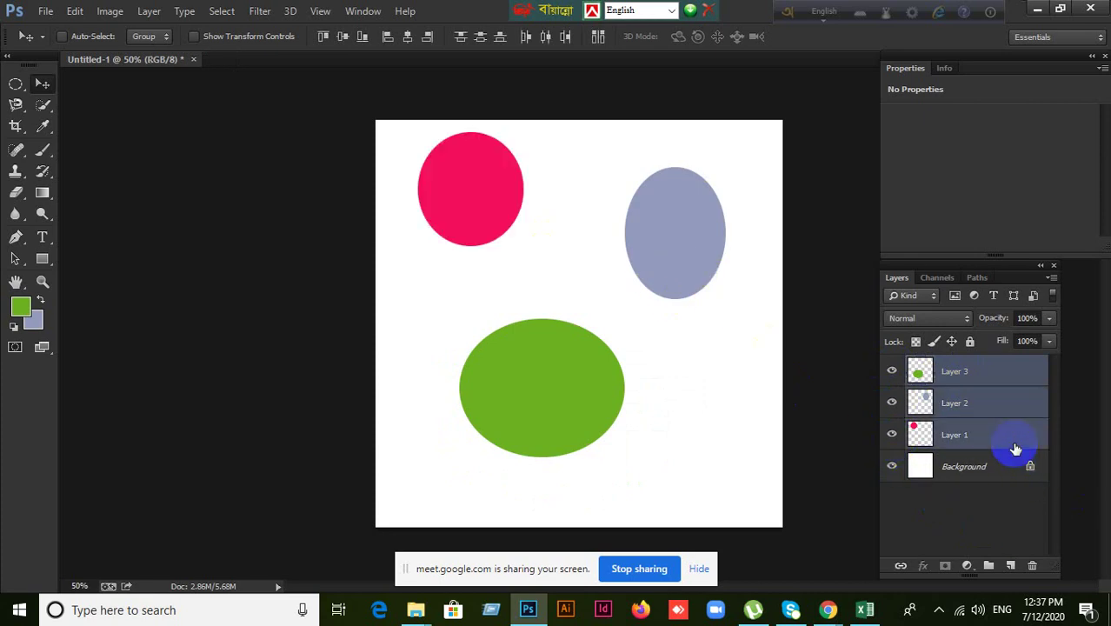
pyautogui.press('Delete')
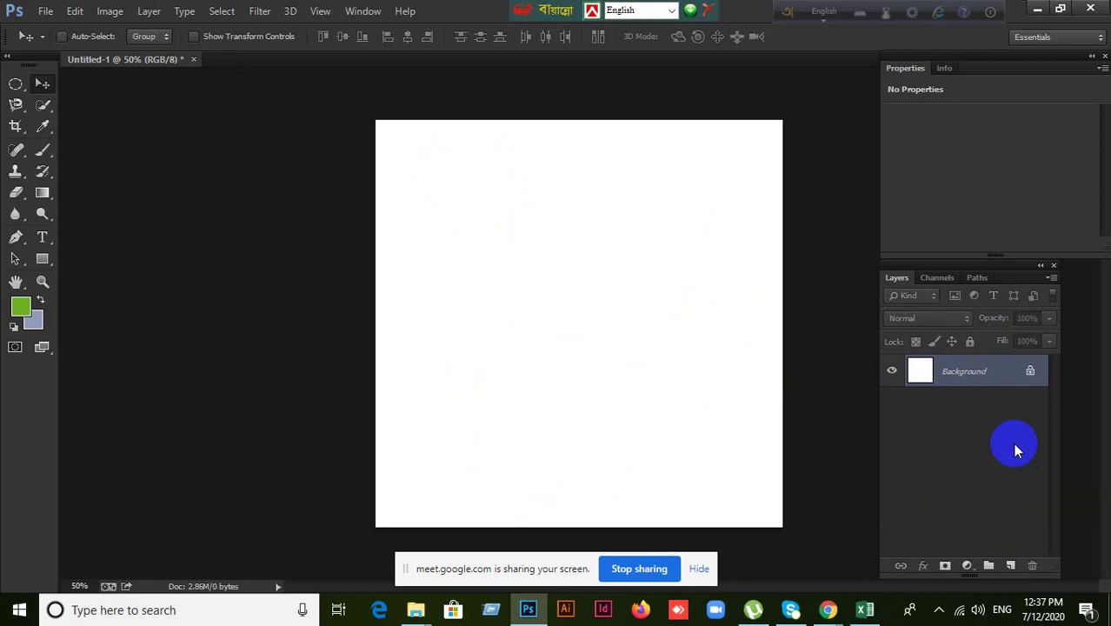
# Step: Switch to the Google Meet call, check its participant list and chat messages, and return to Photoshop
pyautogui.moveTo(830, 606)
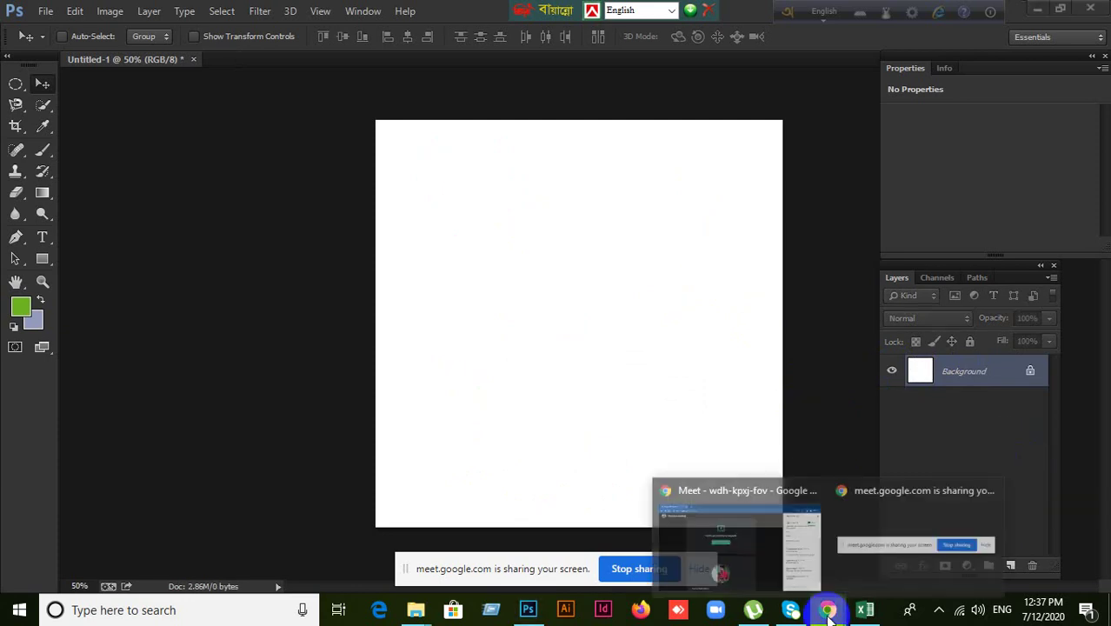
pyautogui.click(762, 563)
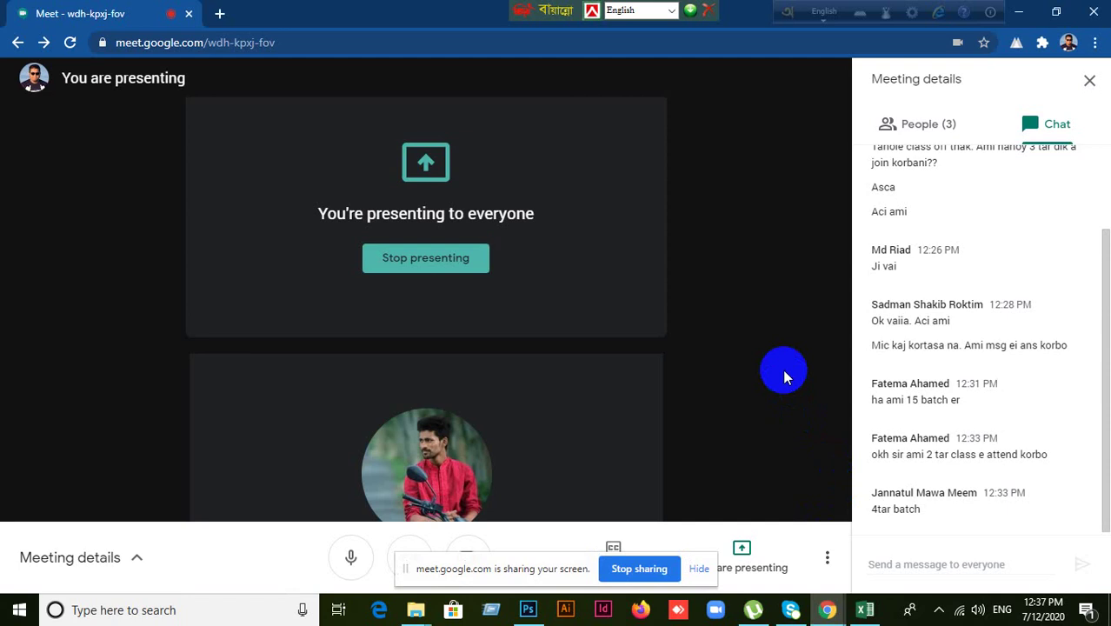
pyautogui.click(919, 121)
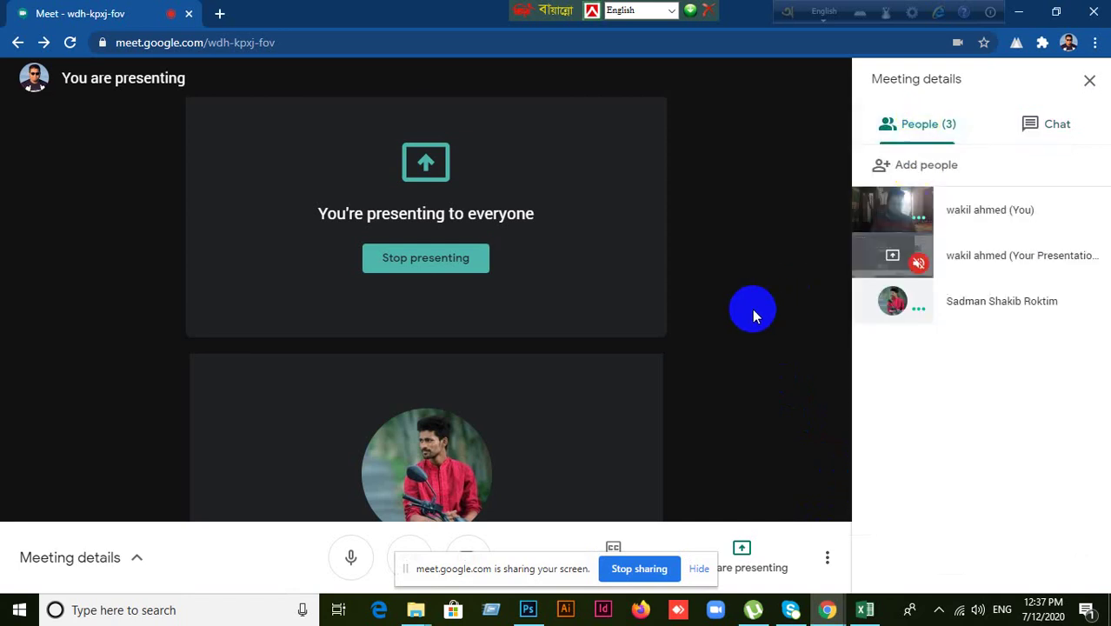
pyautogui.click(1060, 134)
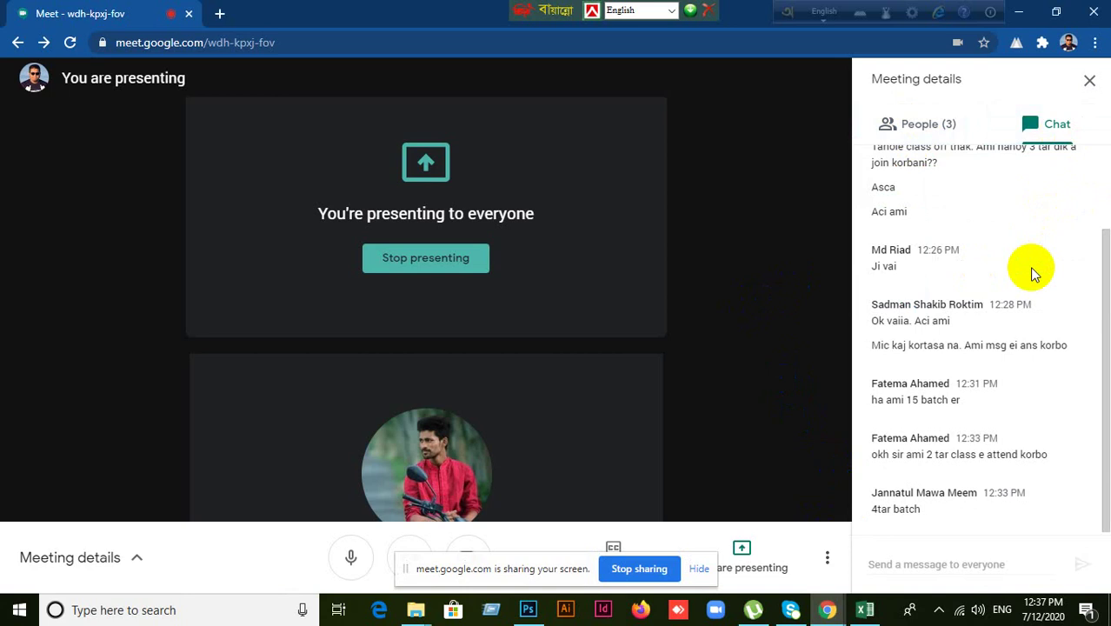
pyautogui.click(939, 129)
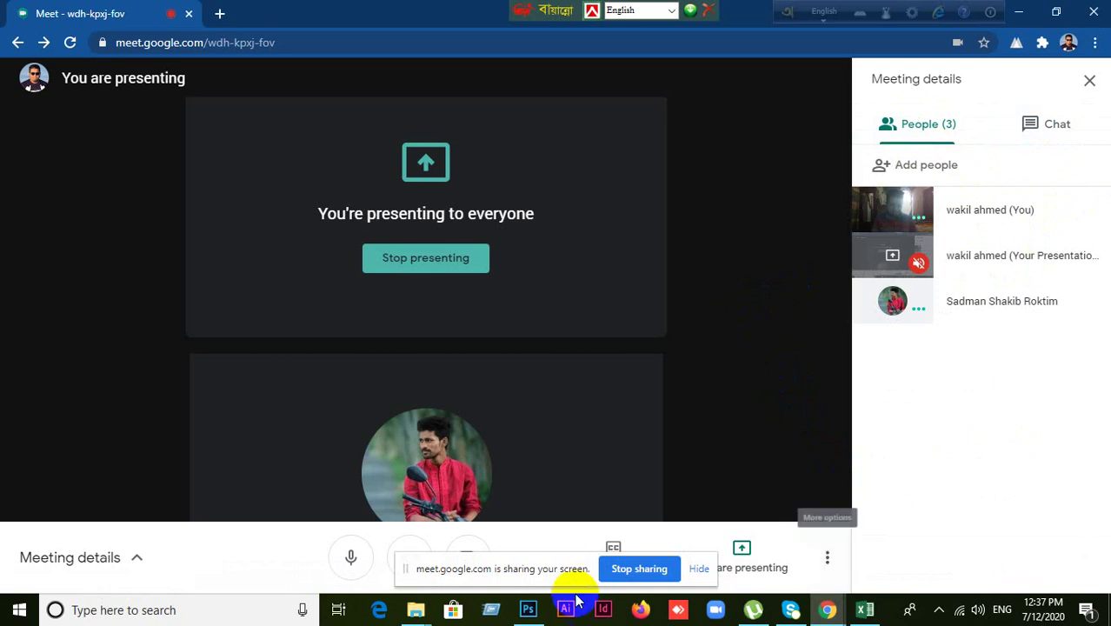
pyautogui.click(540, 610)
pyautogui.click(542, 611)
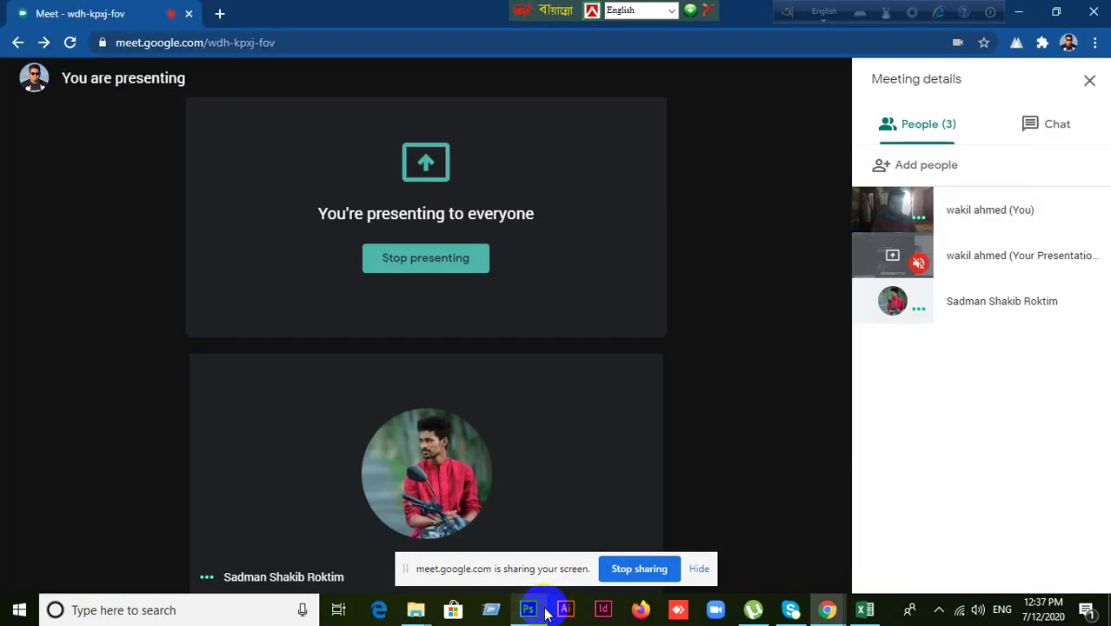
pyautogui.click(545, 610)
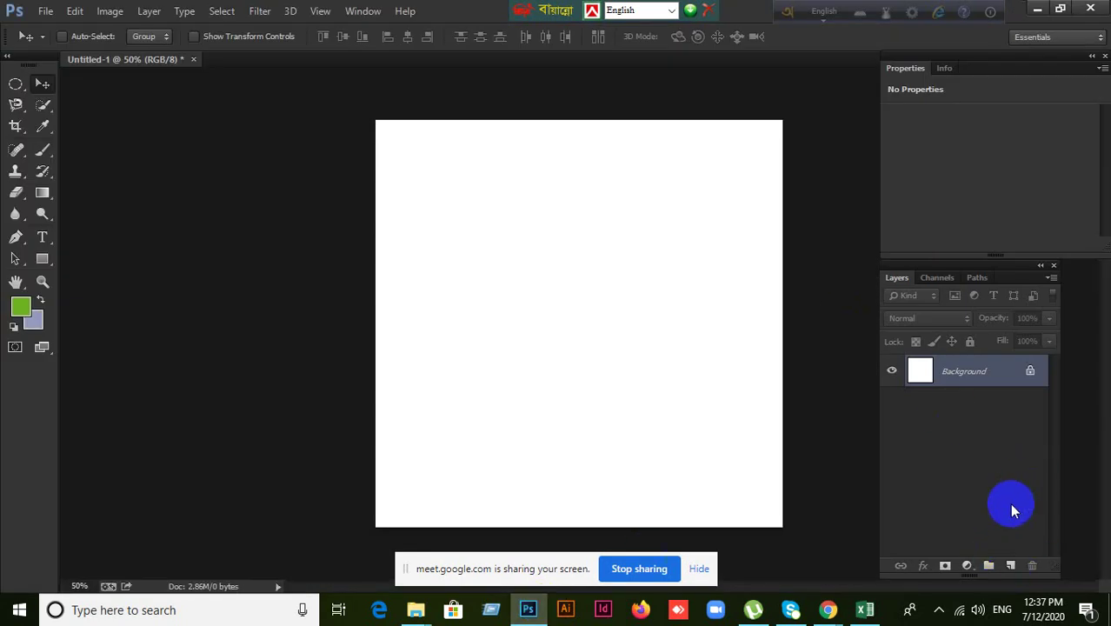
# Step: On a new layer, draw a wide elliptical selection in the canvas's upper-left area, fill it with the green foreground colour and deselect
pyautogui.click(1010, 565)
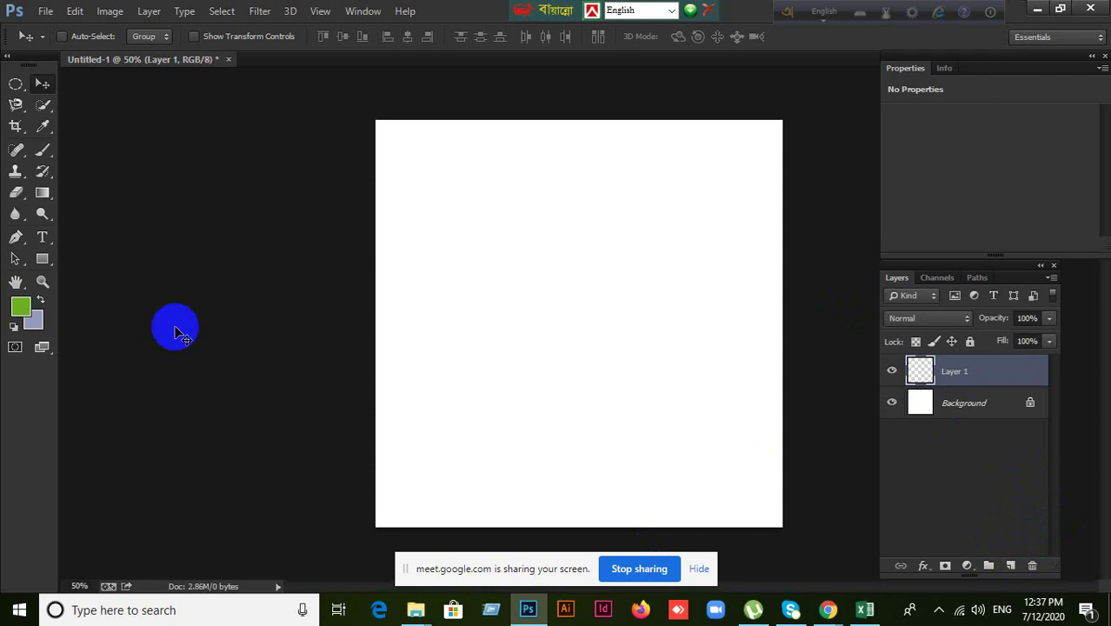
pyautogui.click(15, 84)
pyautogui.moveTo(415, 157); pyautogui.dragTo(565, 272)
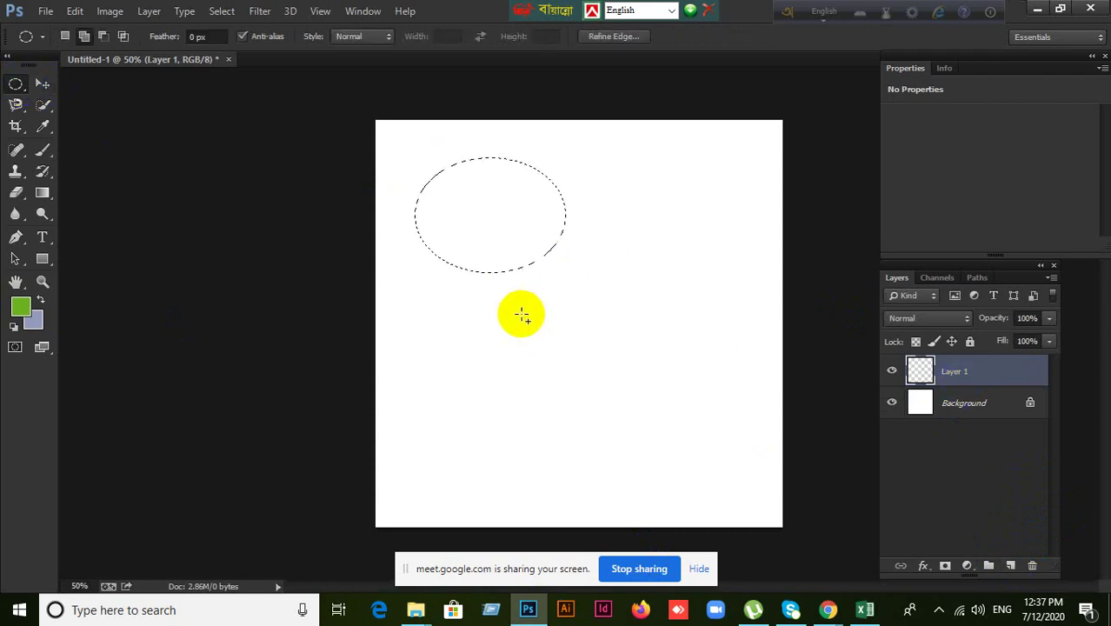
pyautogui.hotkey('alt', 'BackSpace')
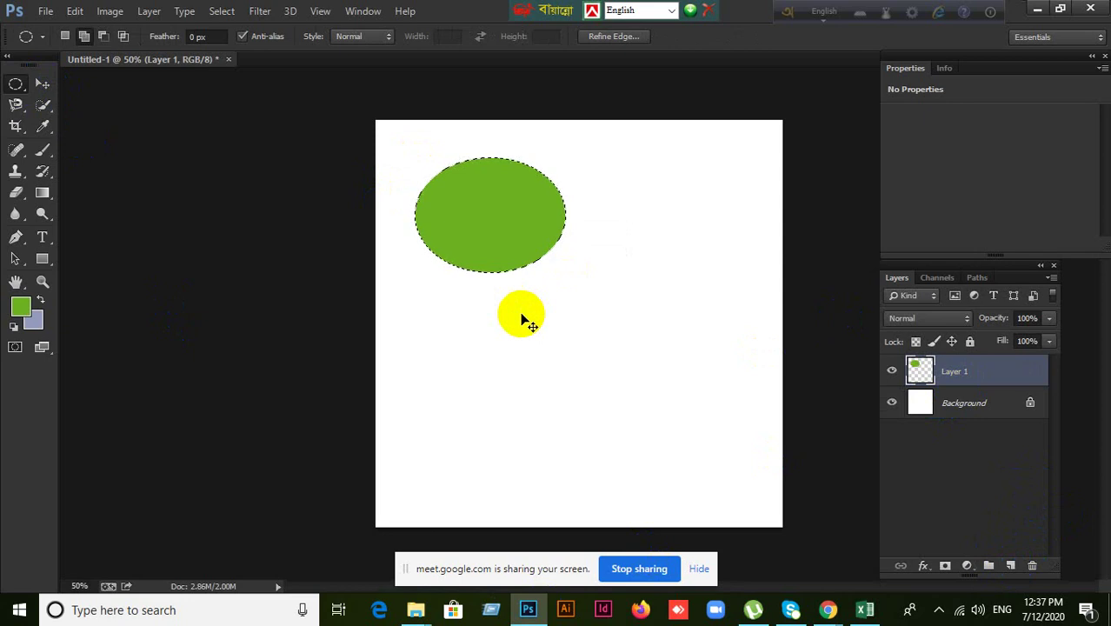
pyautogui.hotkey('ctrl', 'd')
# Step: Add a second new layer and set the foreground colour to crimson #b1213c
pyautogui.click(1013, 565)
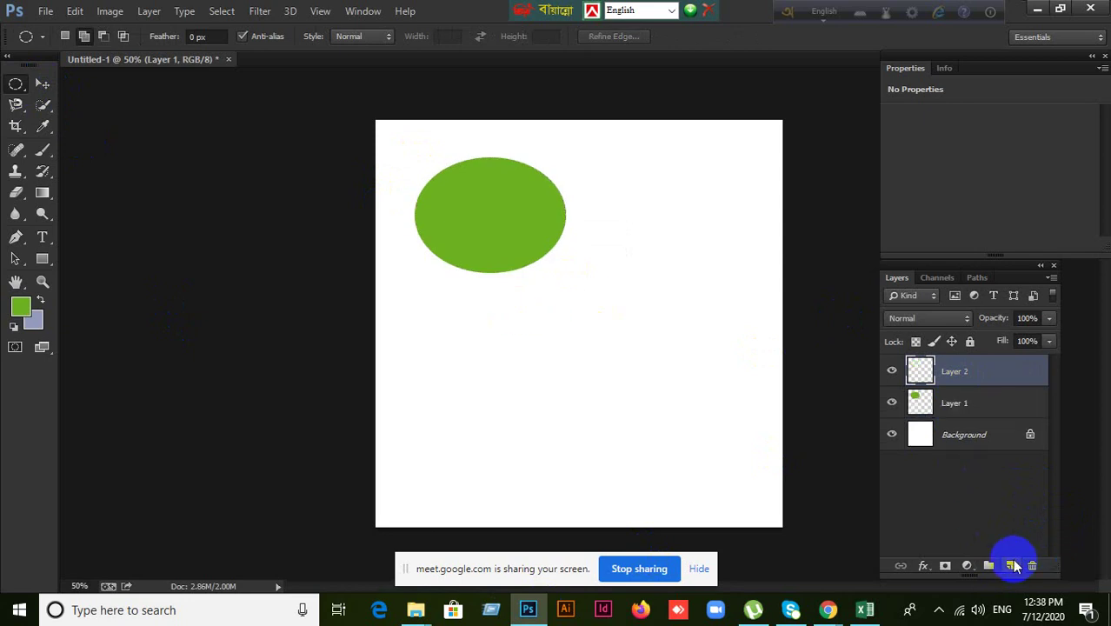
pyautogui.click(21, 304)
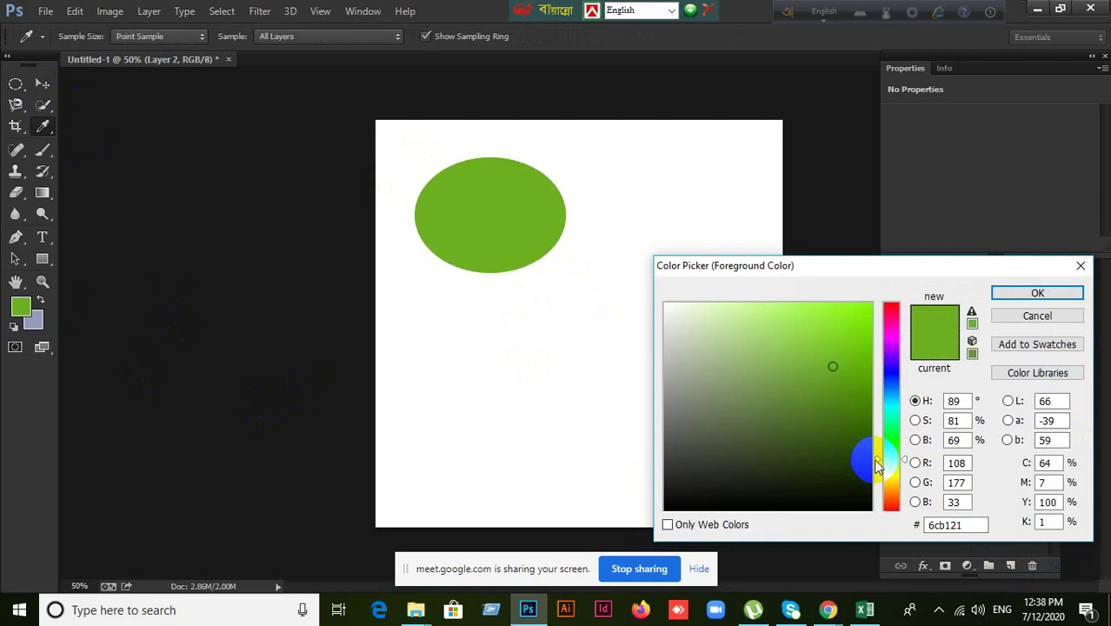
pyautogui.click(890, 308)
pyautogui.click(1077, 294)
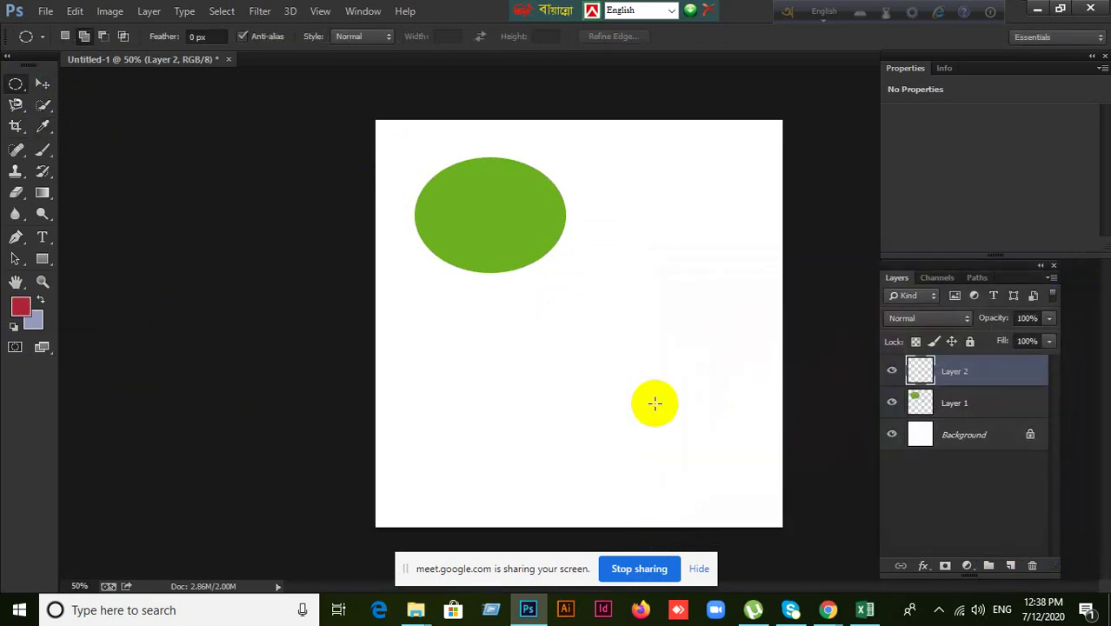
# Step: Draw a tall elliptical selection to the right of the green ellipse, fill it with the crimson foreground colour and deselect
pyautogui.click(340, 273)
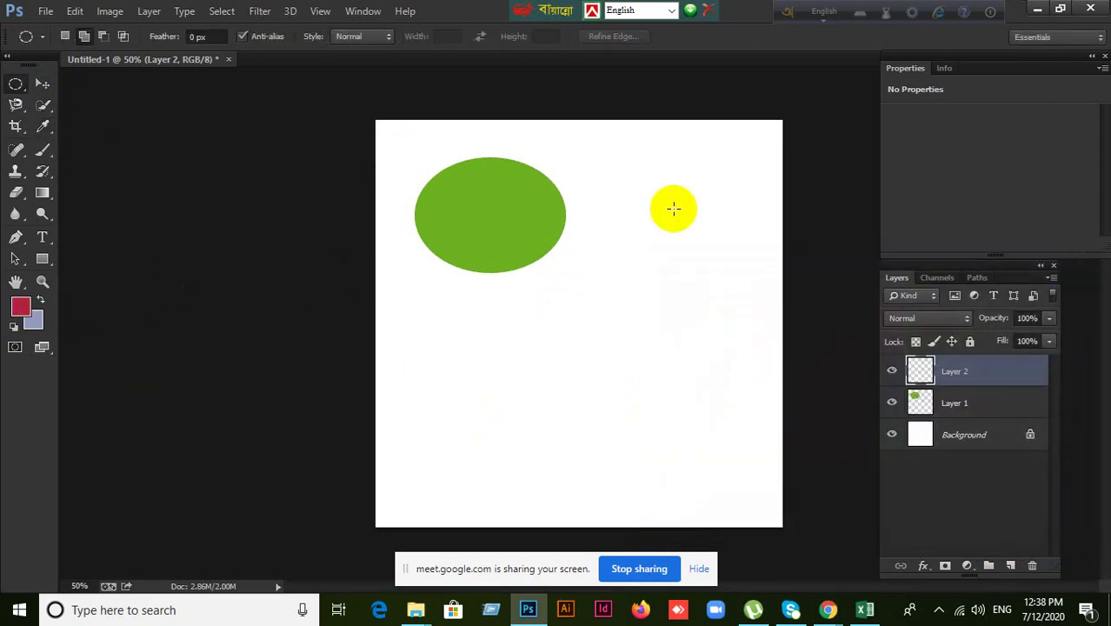
pyautogui.moveTo(637, 149); pyautogui.dragTo(749, 322)
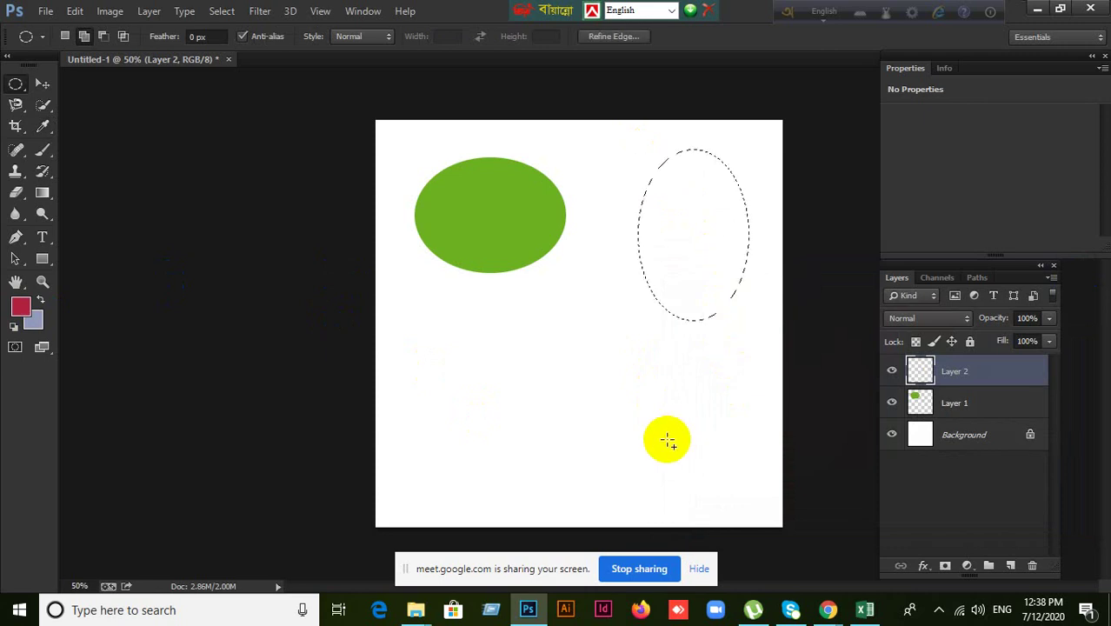
pyautogui.hotkey('alt', 'BackSpace')
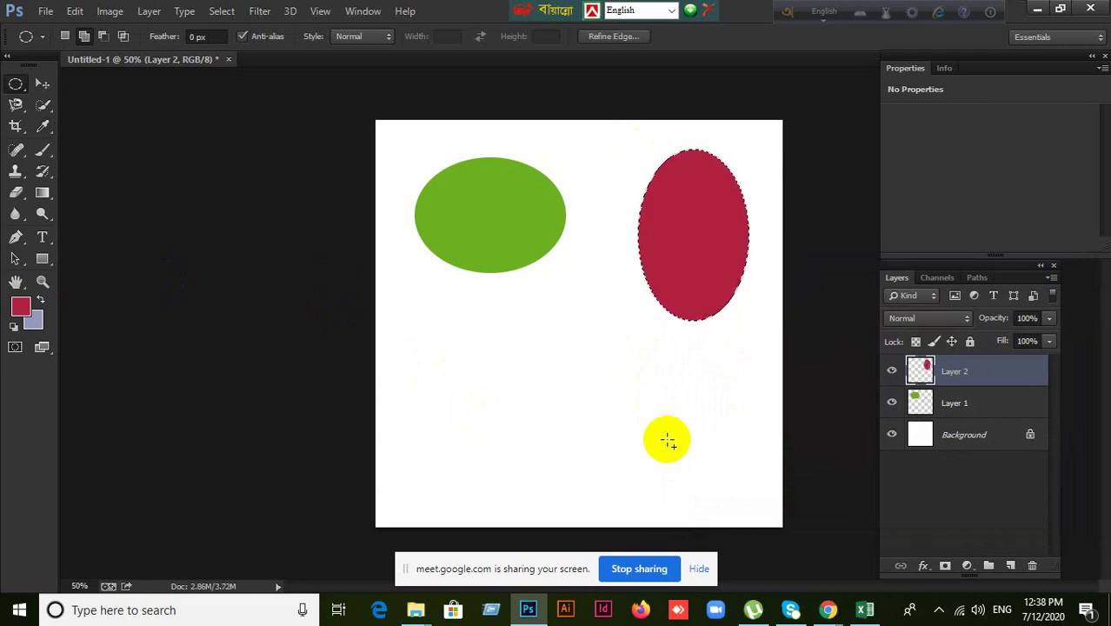
pyautogui.hotkey('ctrl', 'd')
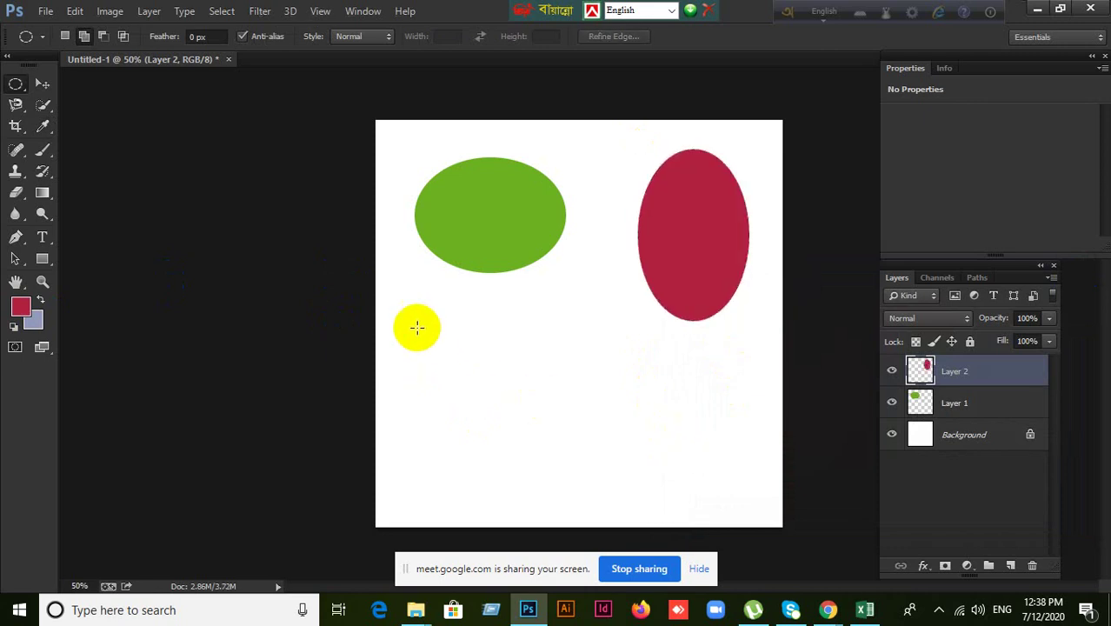
pyautogui.moveTo(417, 327); pyautogui.dragTo(440, 350)
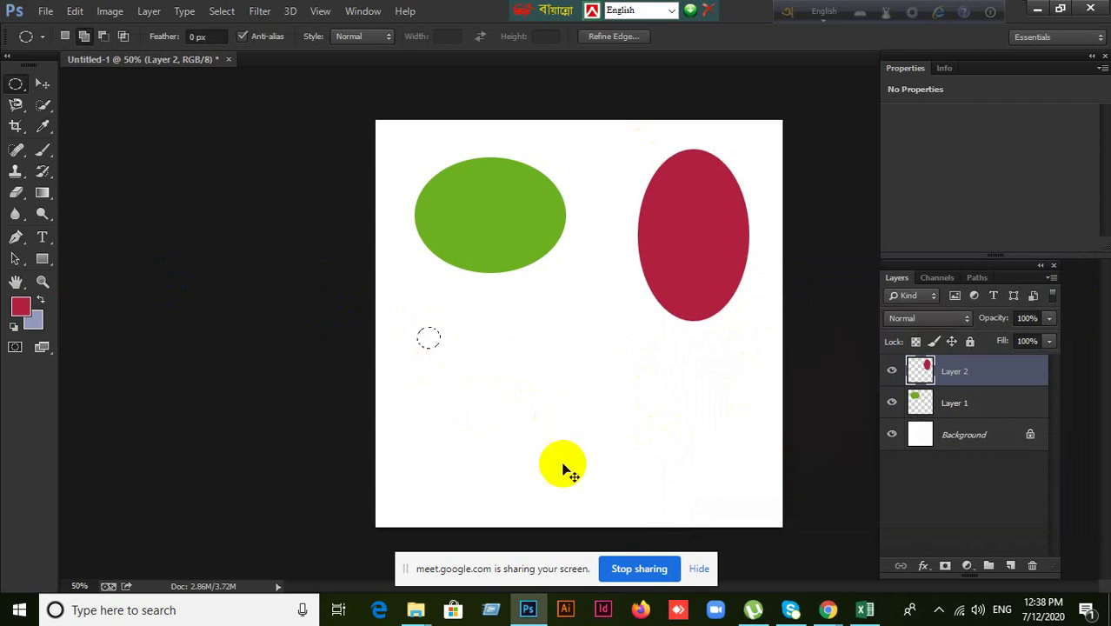
pyautogui.click(562, 463)
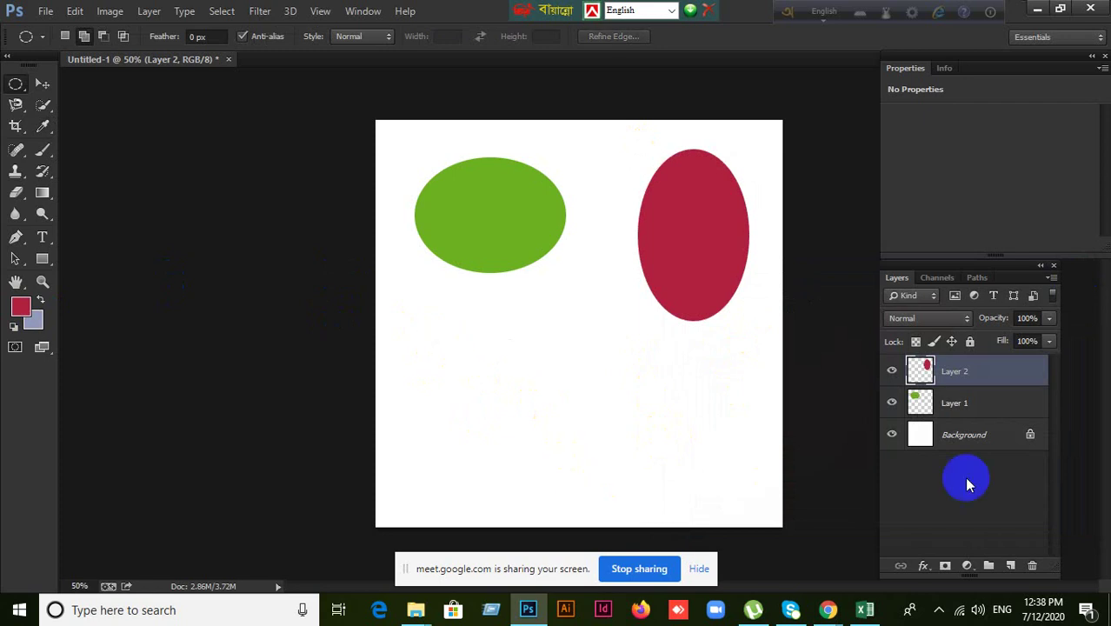
# Step: On a third new layer, draw a nearly circular selection below the green ellipse, fill it with blue foreground colour #3621b1 and deselect
pyautogui.click(1010, 565)
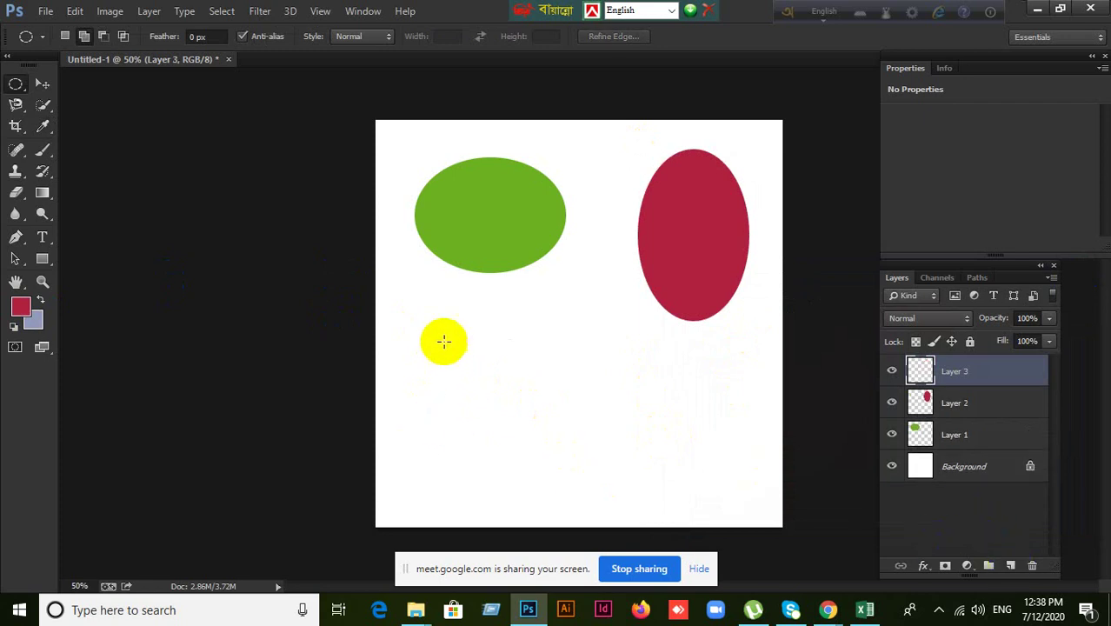
pyautogui.moveTo(428, 321); pyautogui.dragTo(566, 446)
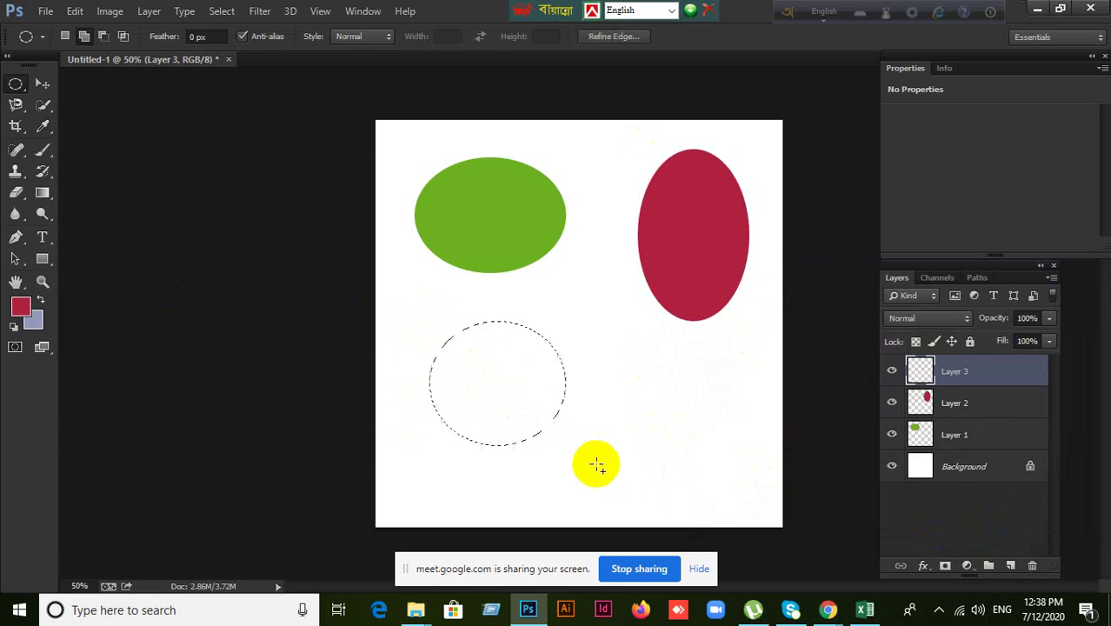
pyautogui.click(21, 305)
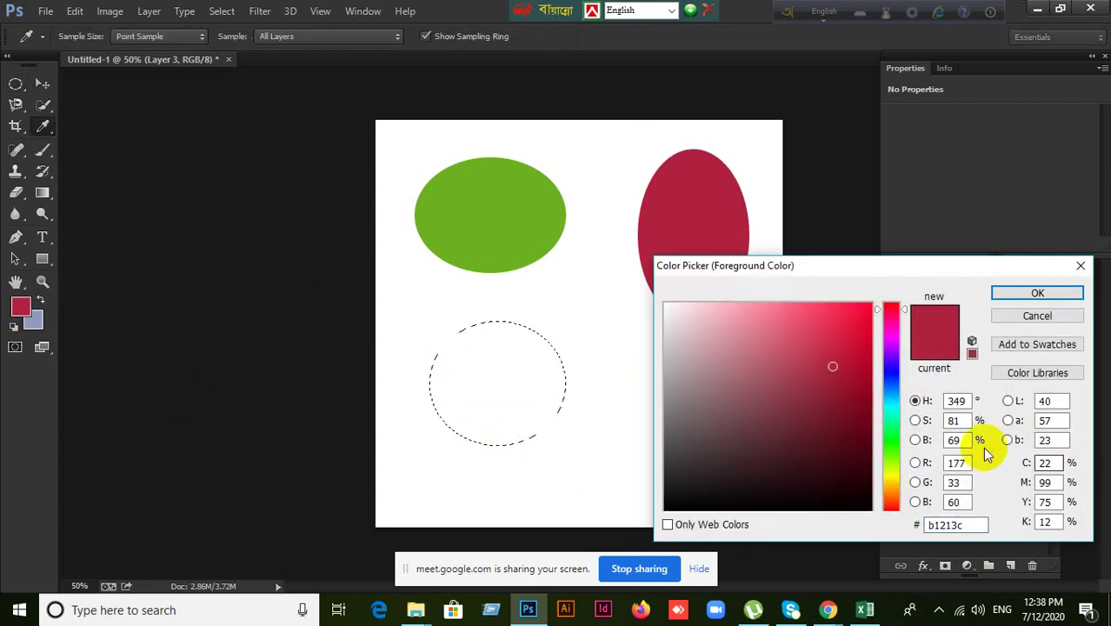
pyautogui.moveTo(879, 313); pyautogui.dragTo(891, 367)
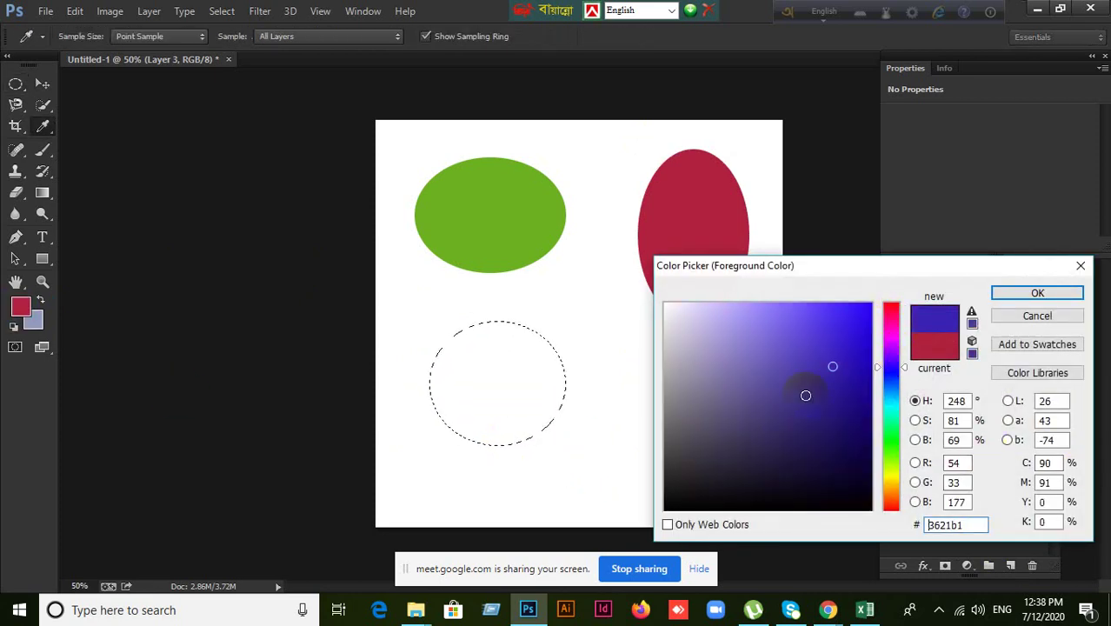
pyautogui.click(1005, 294)
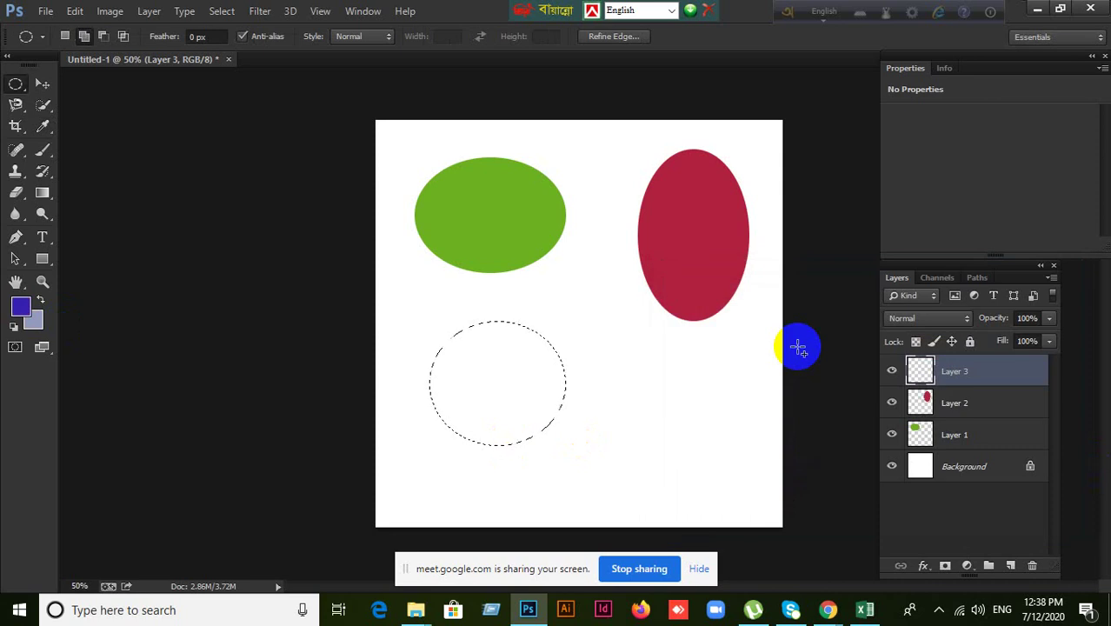
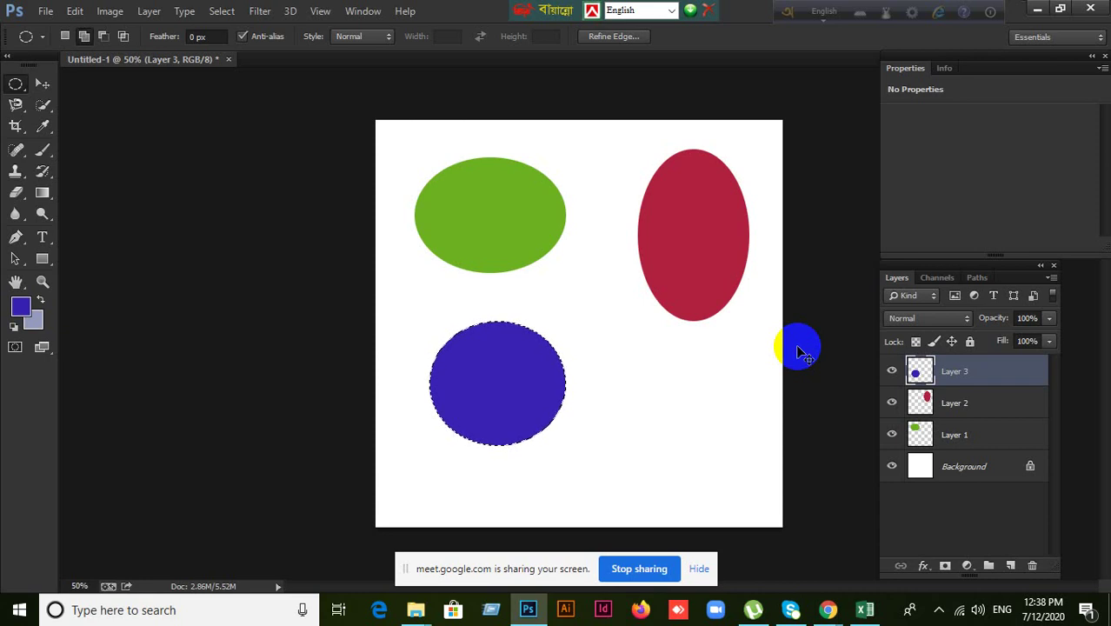
pyautogui.click(802, 351)
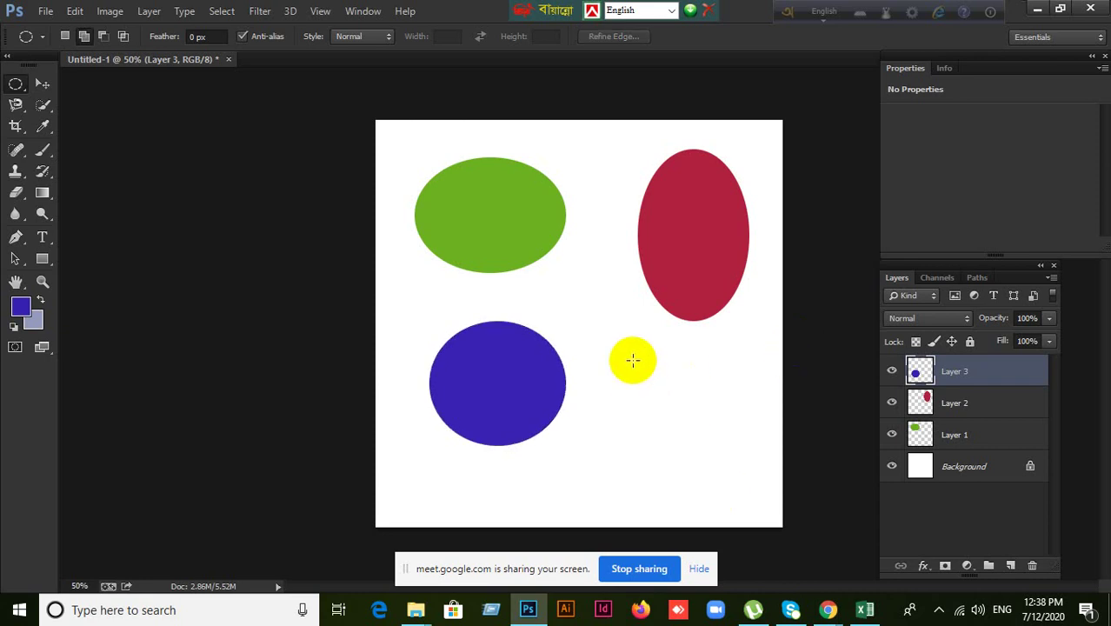
# Step: Draw a slightly wide elliptical selection below the crimson ellipse, fill it with the blue foreground colour on a fourth new layer and deselect
pyautogui.moveTo(632, 360); pyautogui.dragTo(763, 476)
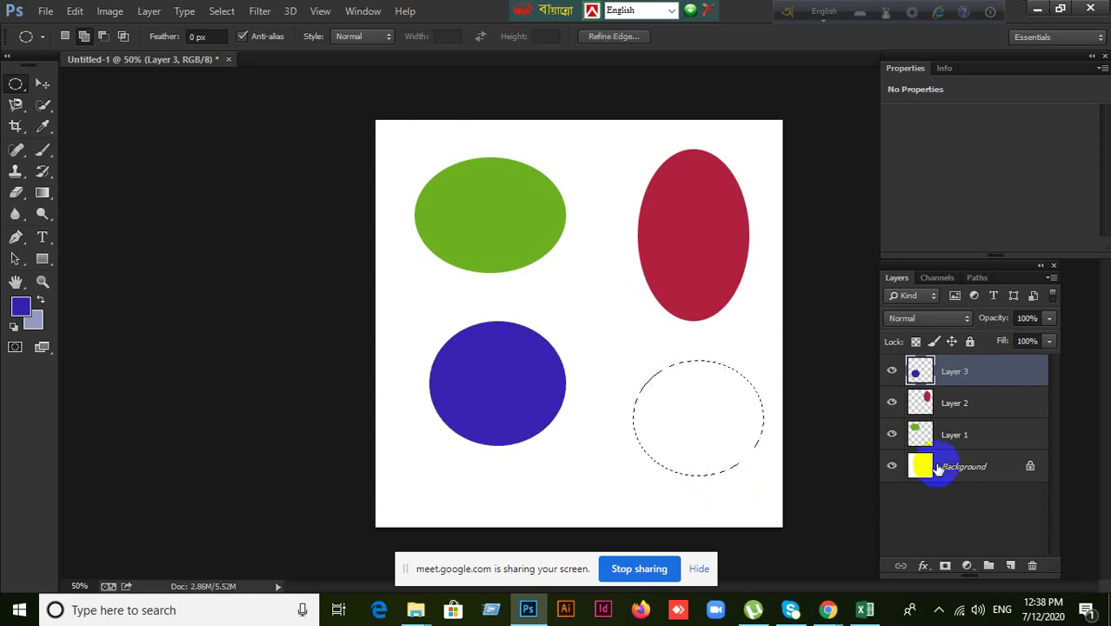
pyautogui.click(1011, 567)
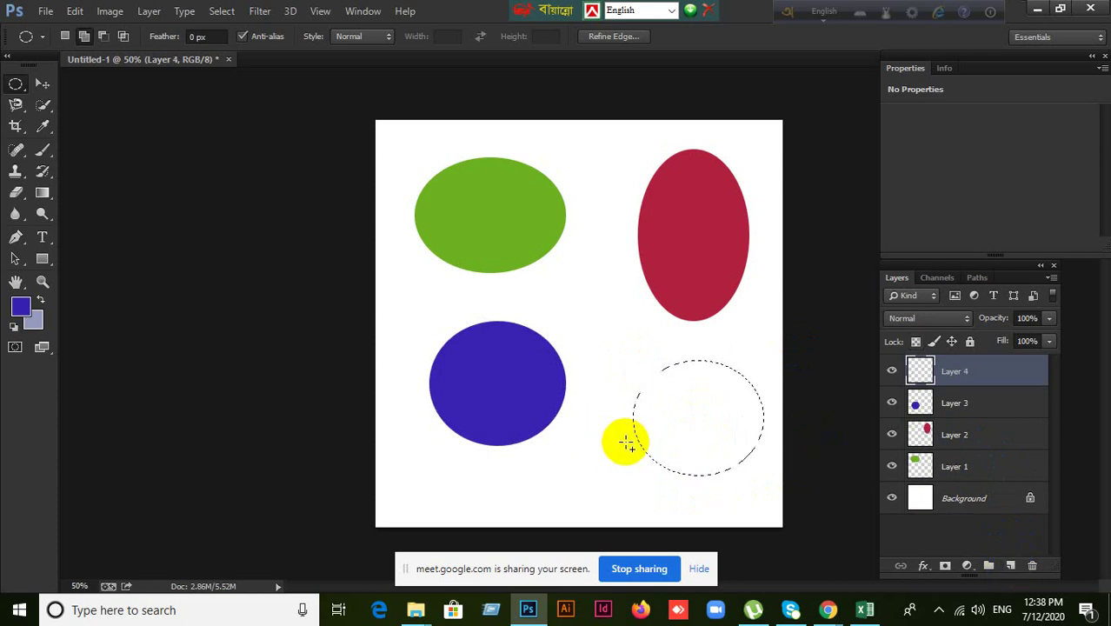
pyautogui.hotkey('alt', 'BackSpace')
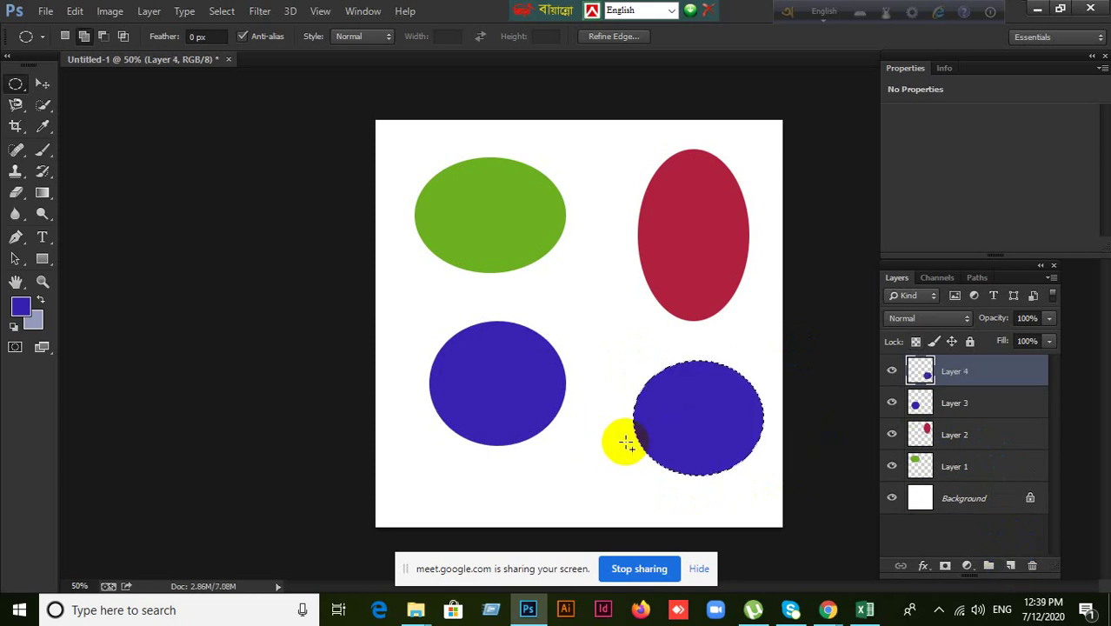
pyautogui.hotkey('ctrl', 'd')
# Step: With the Move tool active, delete Layer 1 holding the green ellipse and select Layer 2 holding the crimson ellipse
pyautogui.click(42, 83)
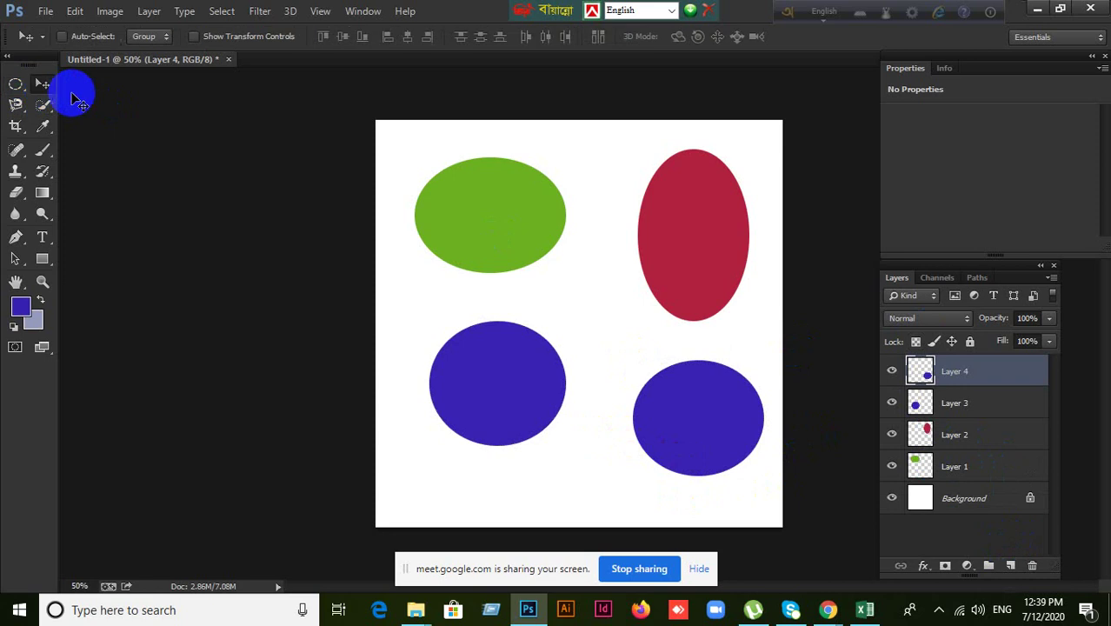
pyautogui.click(968, 469)
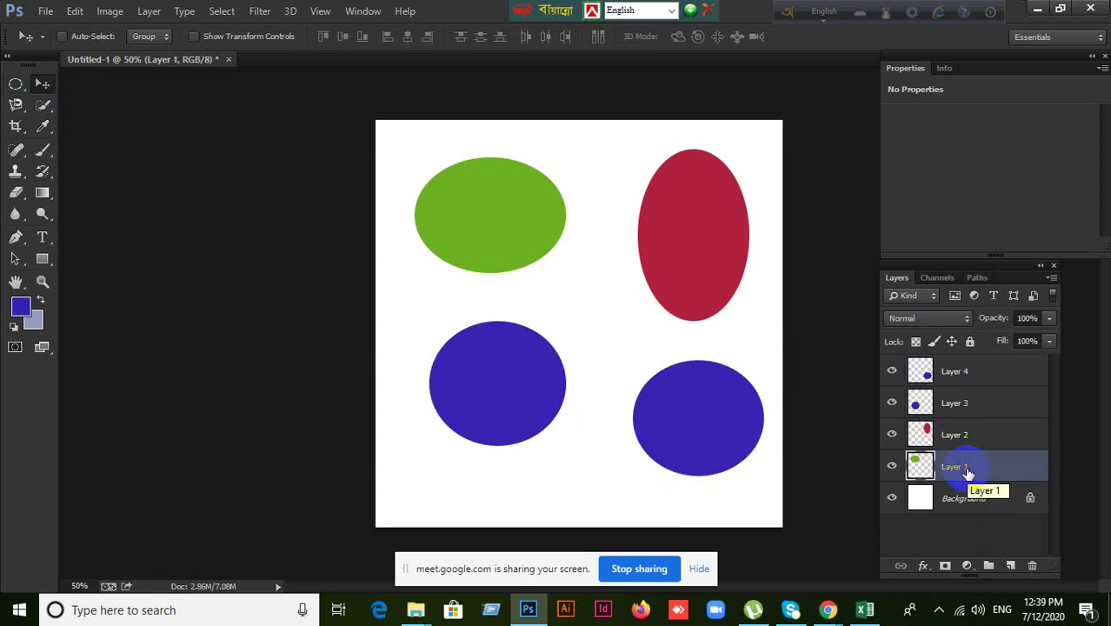
pyautogui.click(1033, 566)
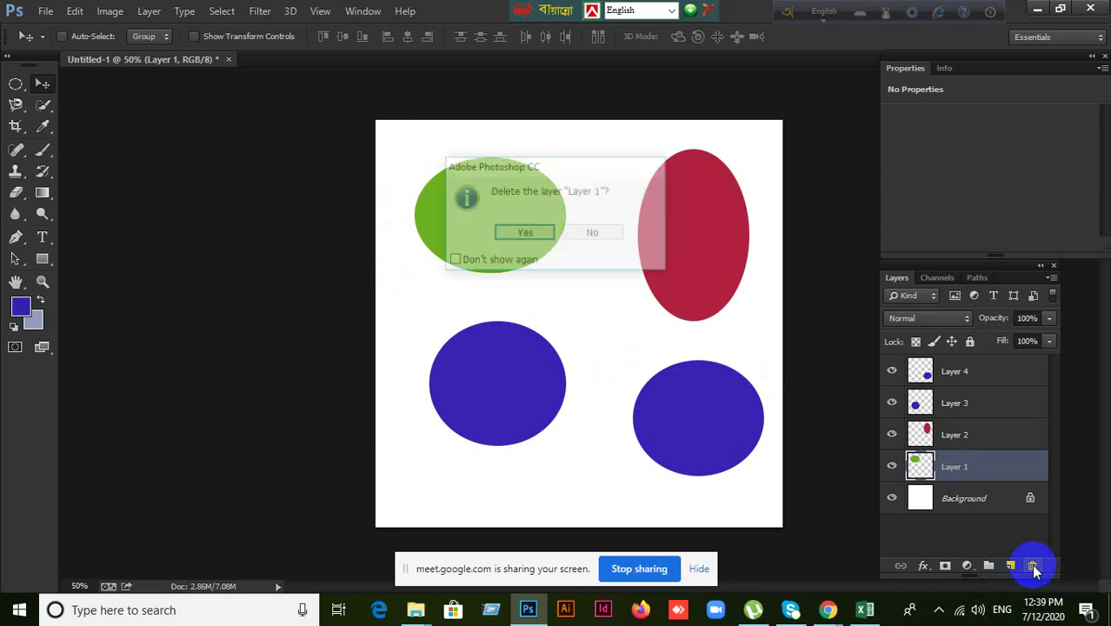
pyautogui.click(521, 233)
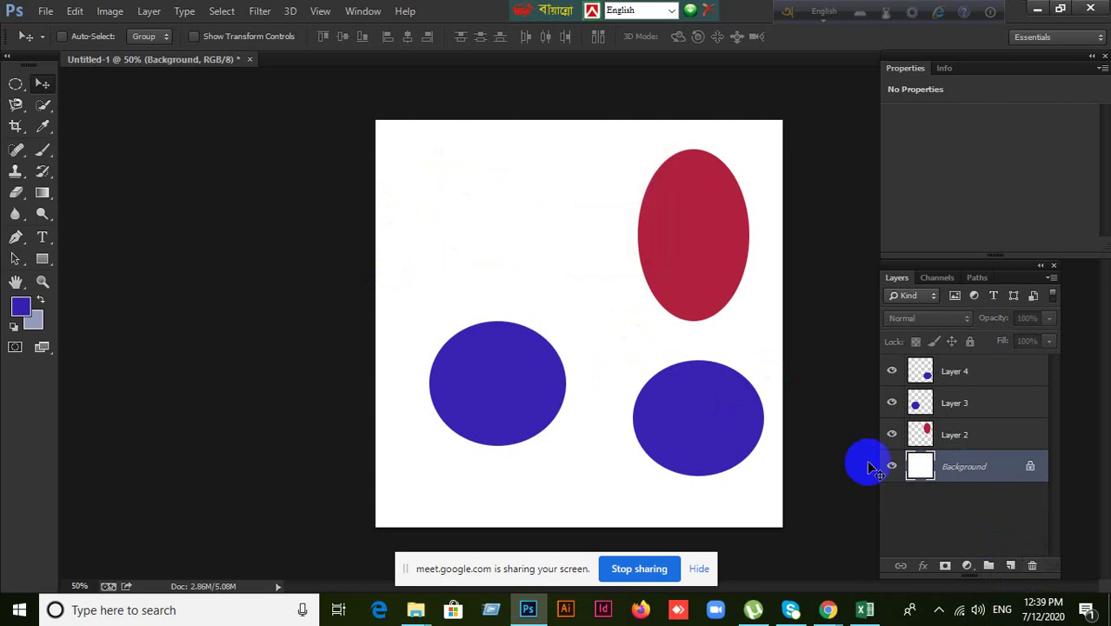
pyautogui.click(997, 443)
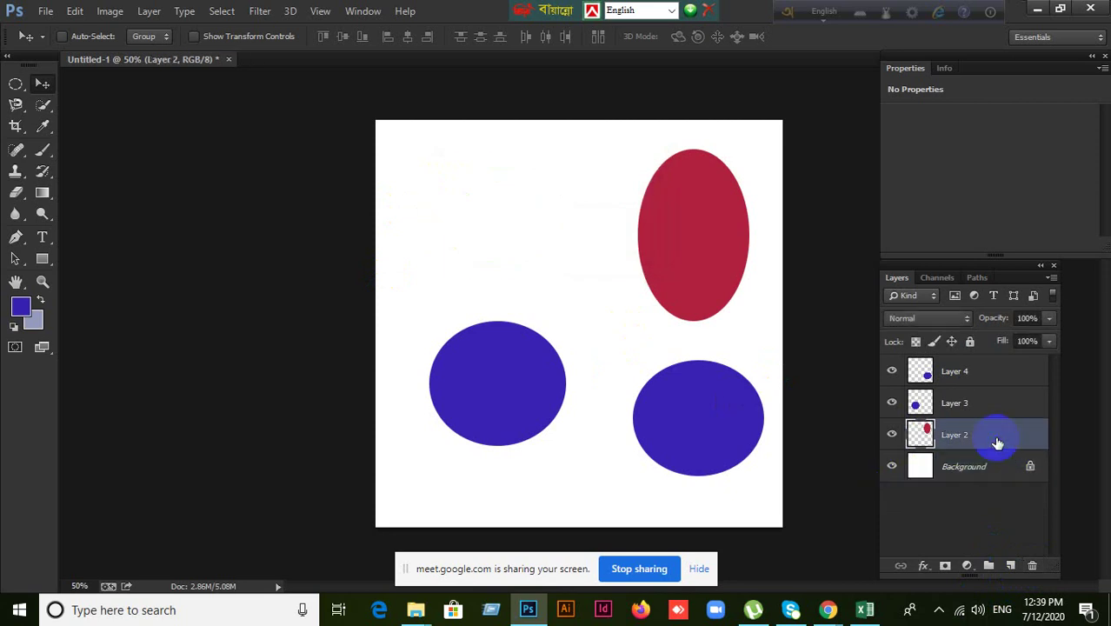
# Step: Delete Layer 2, Layer 3 and Layer 4 so that only the Background layer is left
pyautogui.press('Delete')
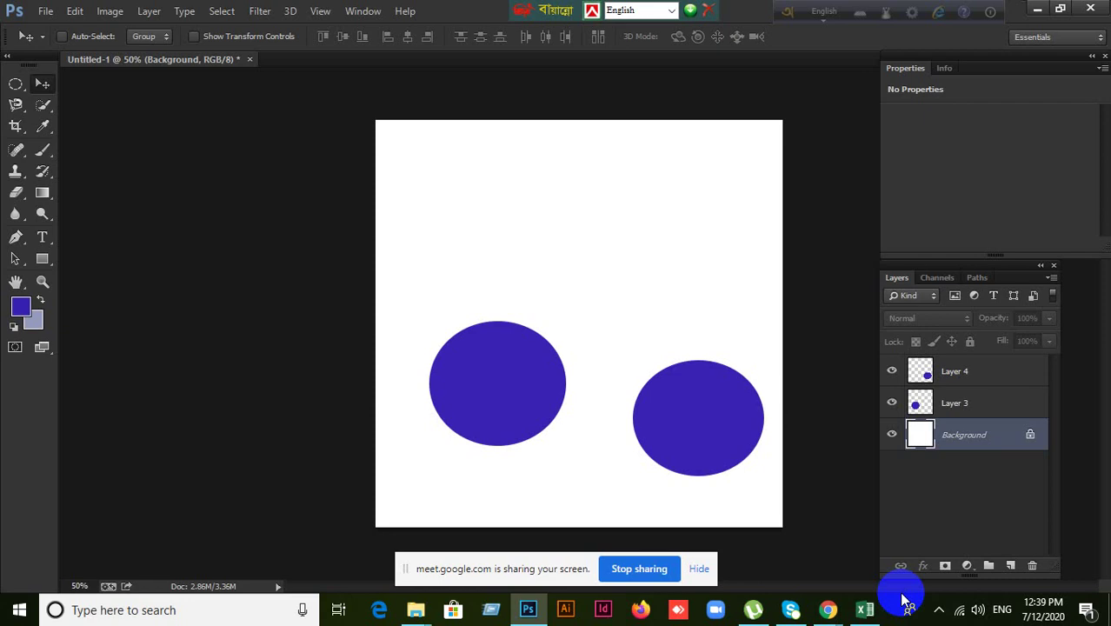
pyautogui.click(866, 613)
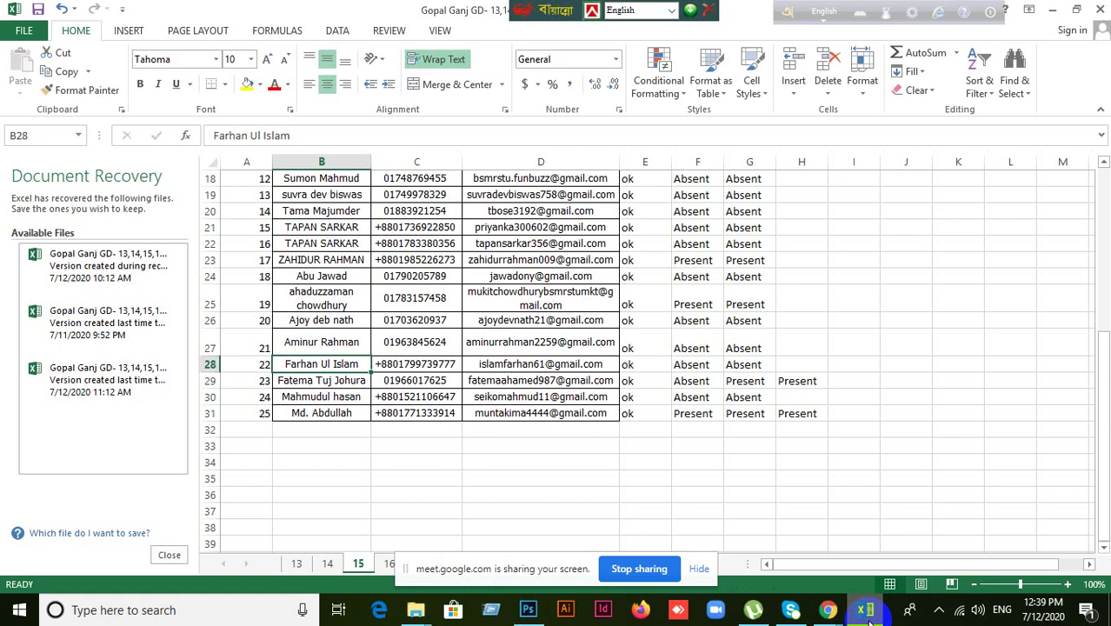
pyautogui.click(866, 612)
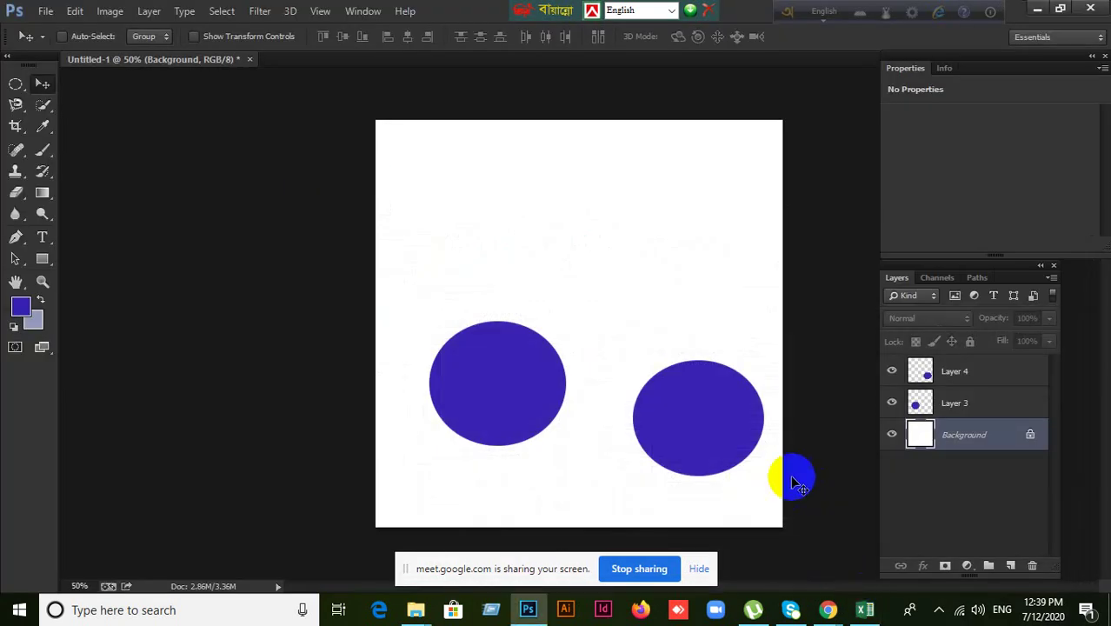
pyautogui.click(982, 373)
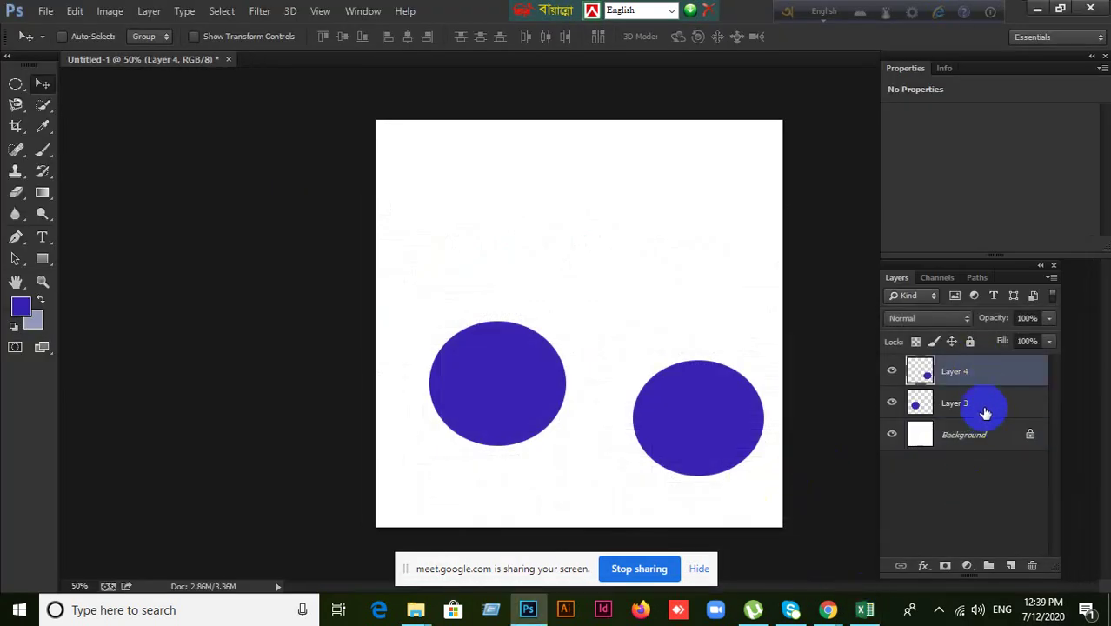
pyautogui.click(985, 409)
pyautogui.press('Delete')
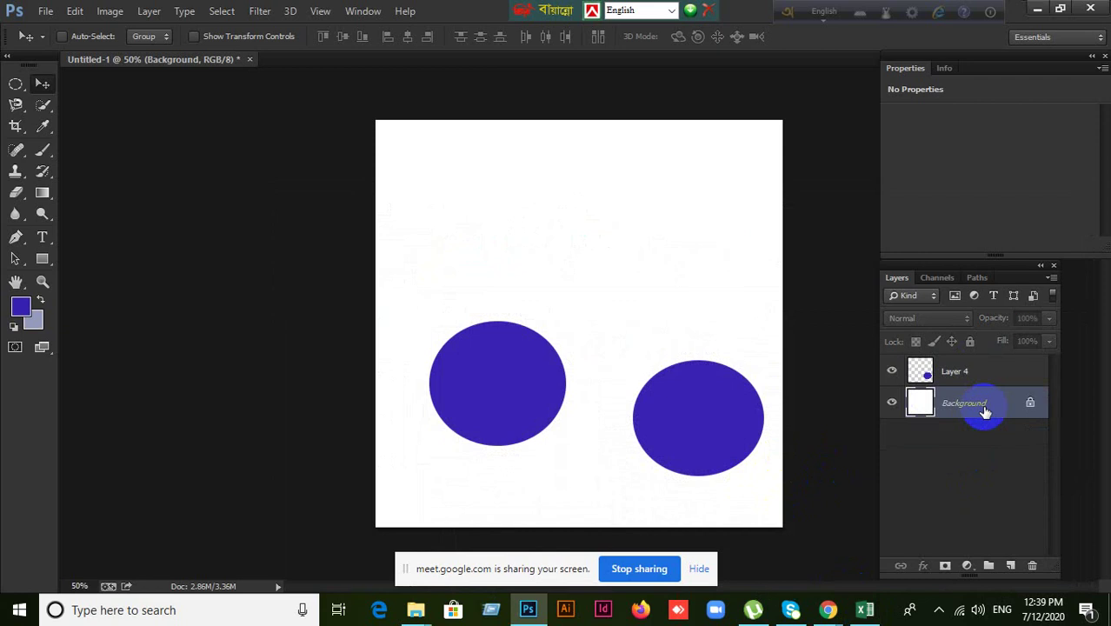
pyautogui.click(941, 374)
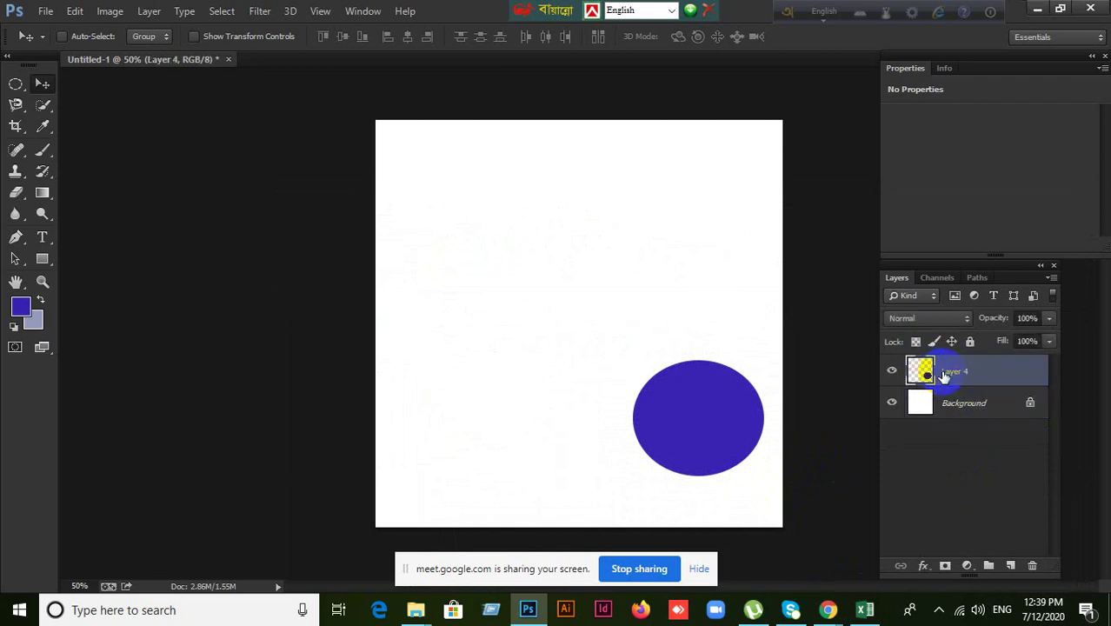
pyautogui.press('Delete')
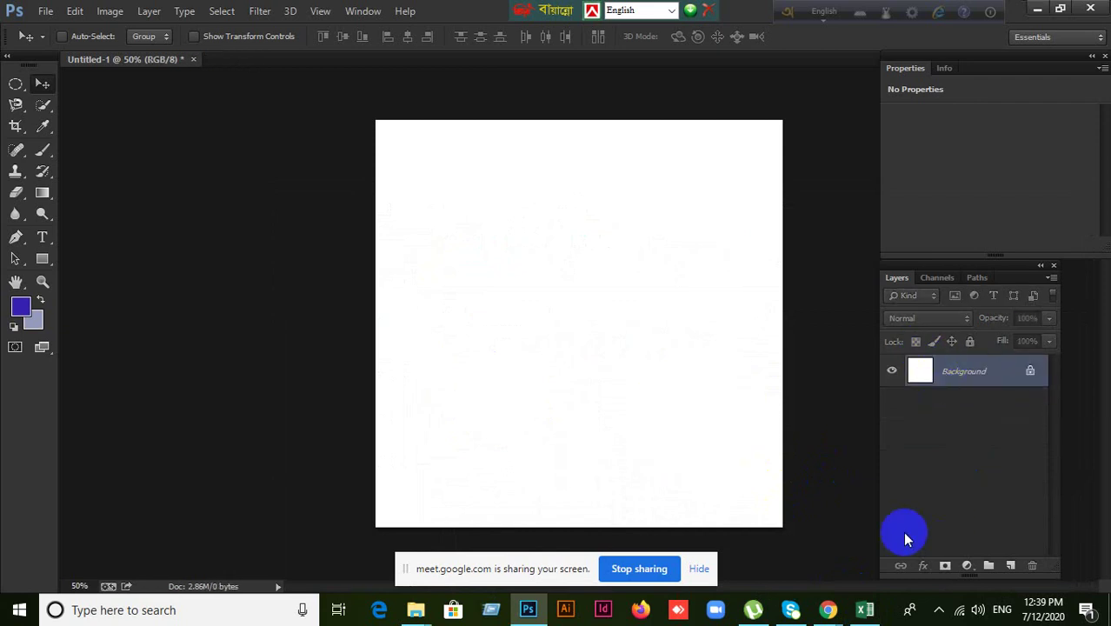
# Step: Add nine new empty layers above the Background layer
pyautogui.click(1013, 568)
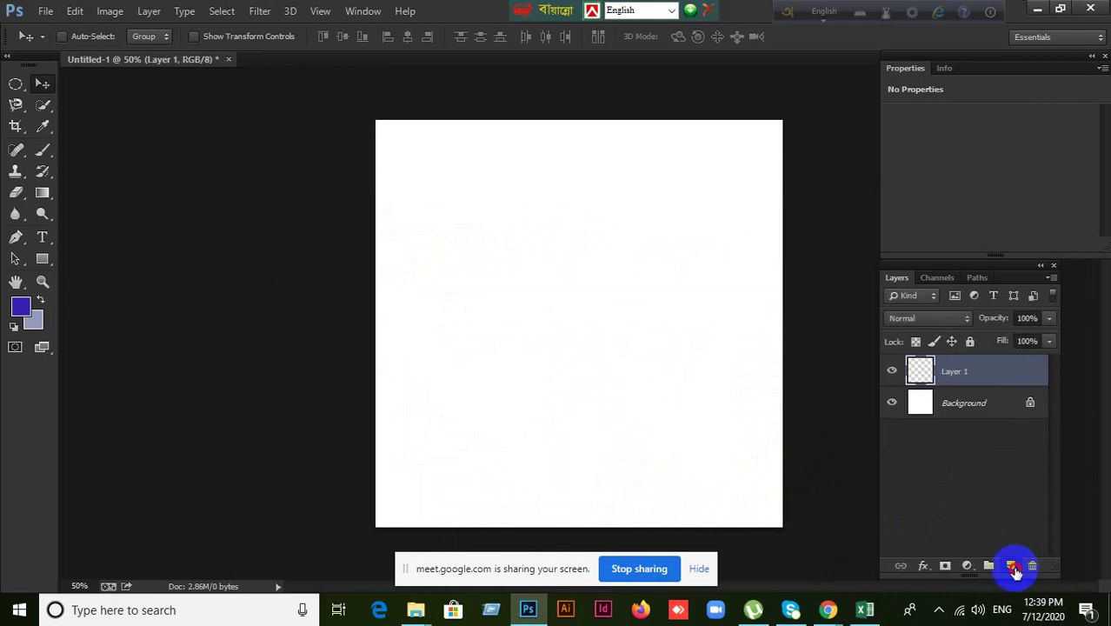
pyautogui.click(1014, 568)
pyautogui.click(1014, 569)
pyautogui.click(1014, 569)
pyautogui.click(1013, 568)
pyautogui.click(1014, 568)
pyautogui.click(1013, 569)
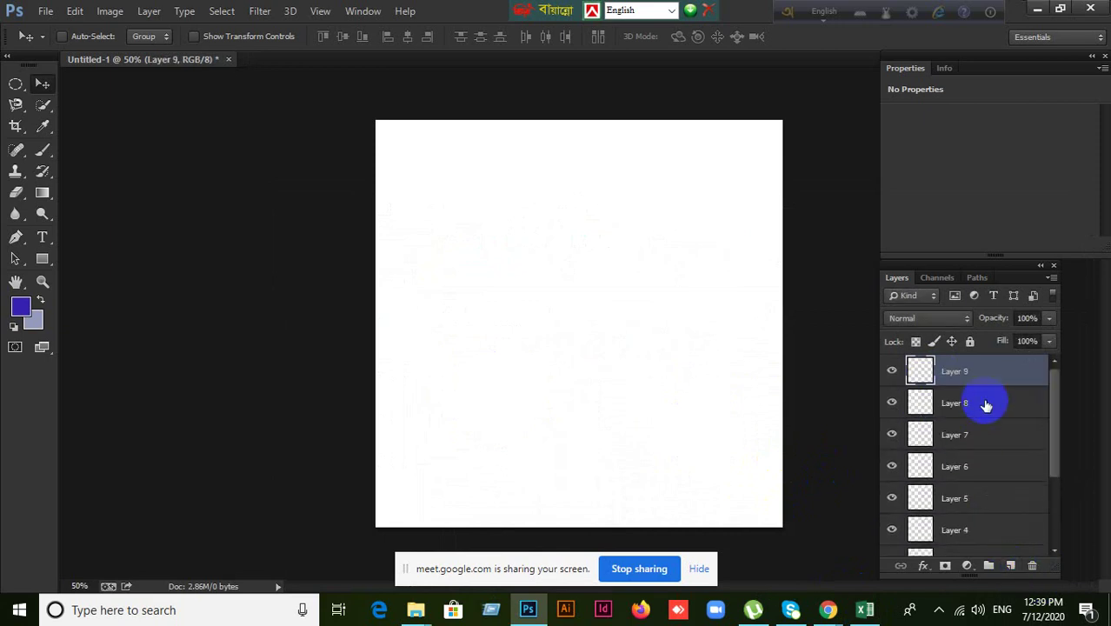
# Step: Group Layer 1 through Layer 9, ungroup them, and group the same layers again
pyautogui.scroll(-3, 965, 470)
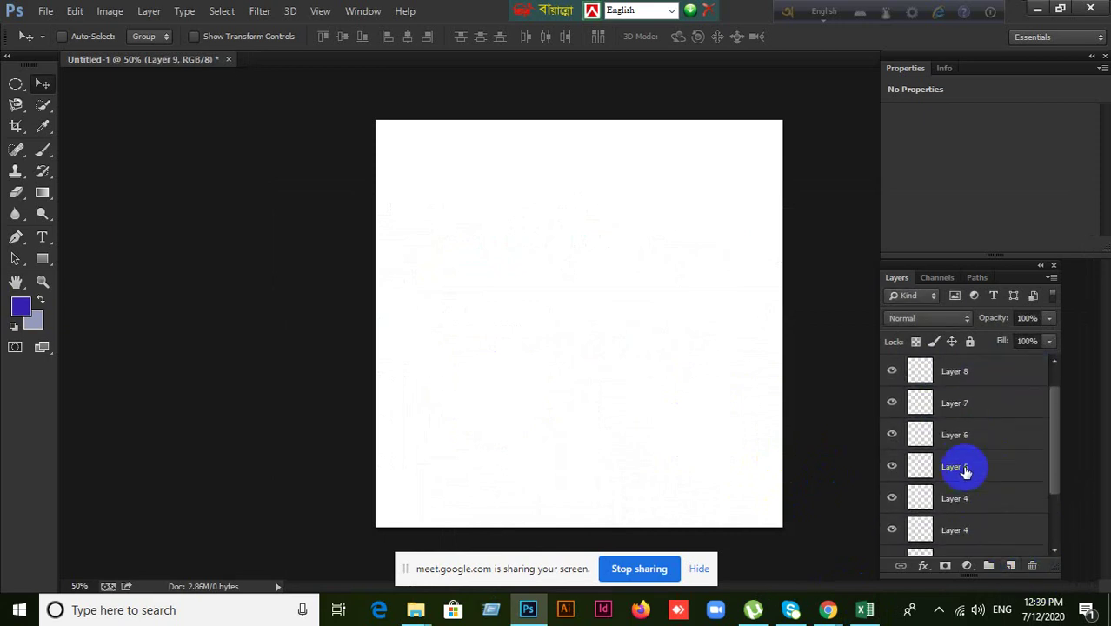
pyautogui.scroll(-1, 985, 511)
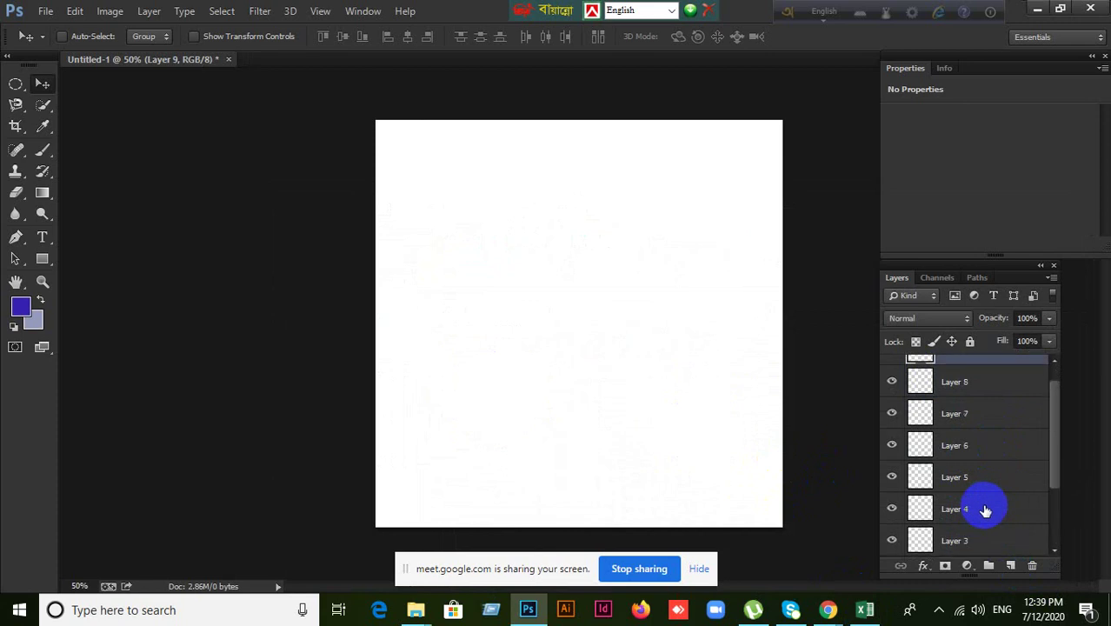
pyautogui.scroll(1, 984, 512)
pyautogui.click(984, 511)
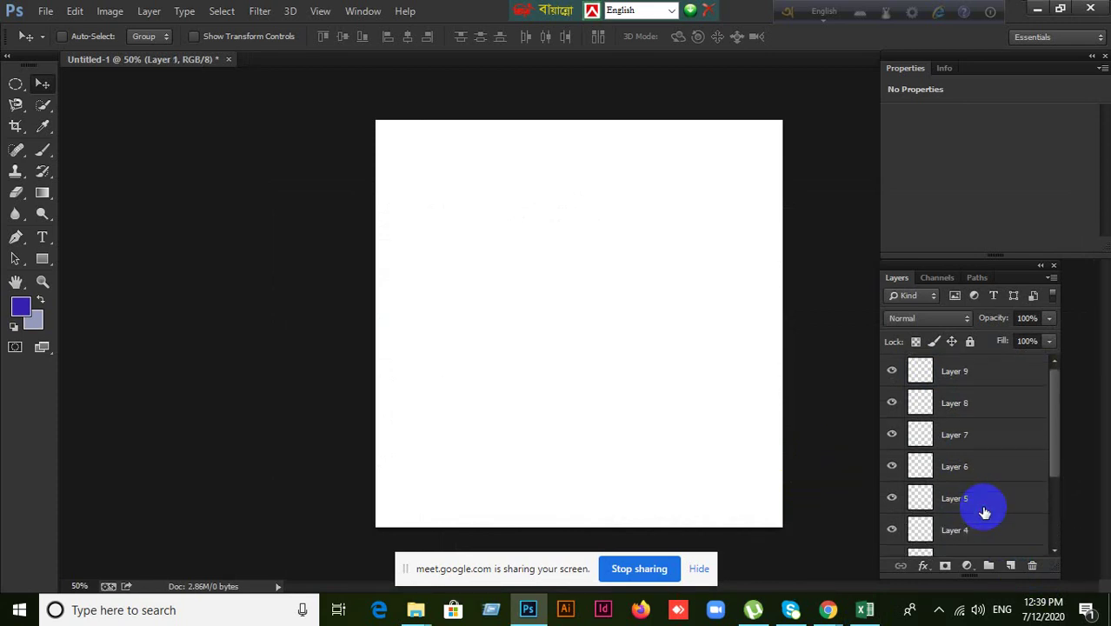
pyautogui.scroll(1, 984, 506)
pyautogui.scroll(3, 985, 526)
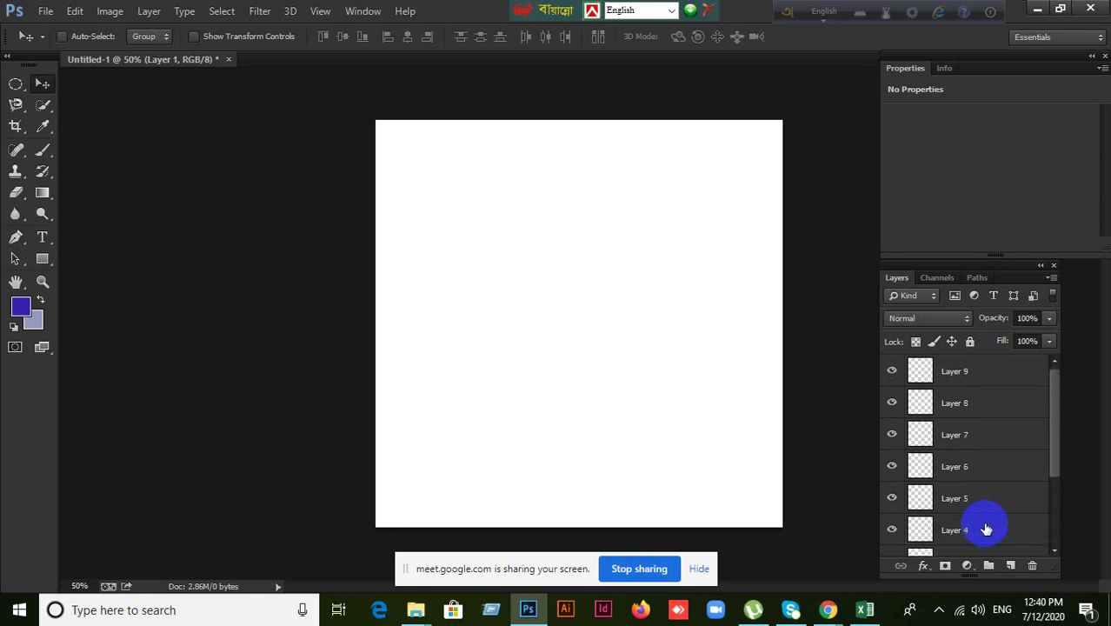
pyautogui.keyDown('shift'); pyautogui.click(980, 379); pyautogui.keyUp('shift')
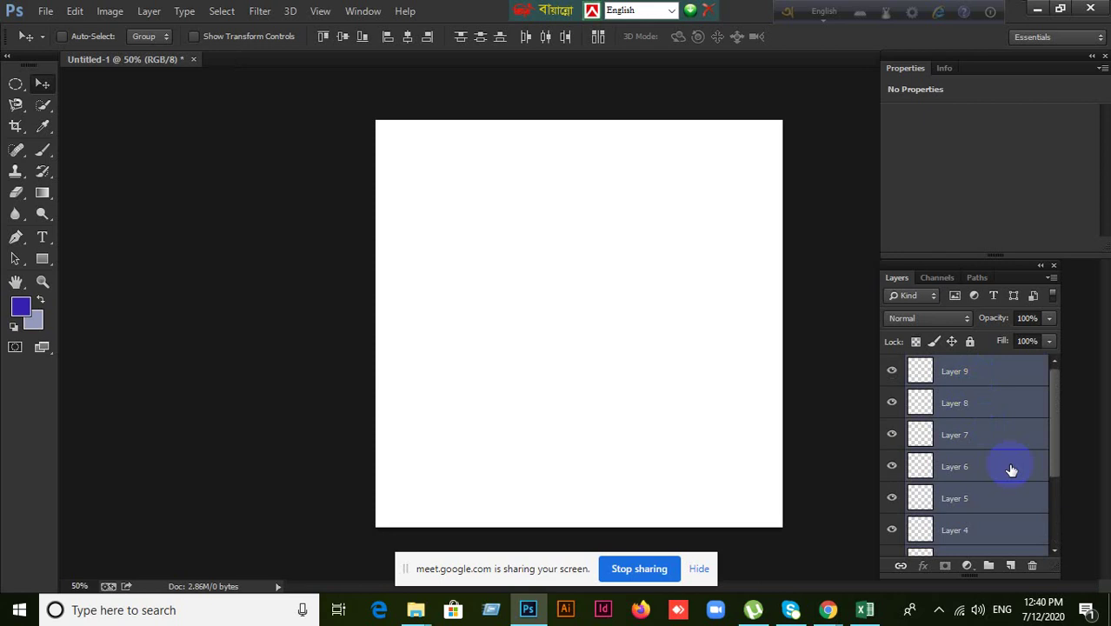
pyautogui.hotkey('ctrl', 'g')
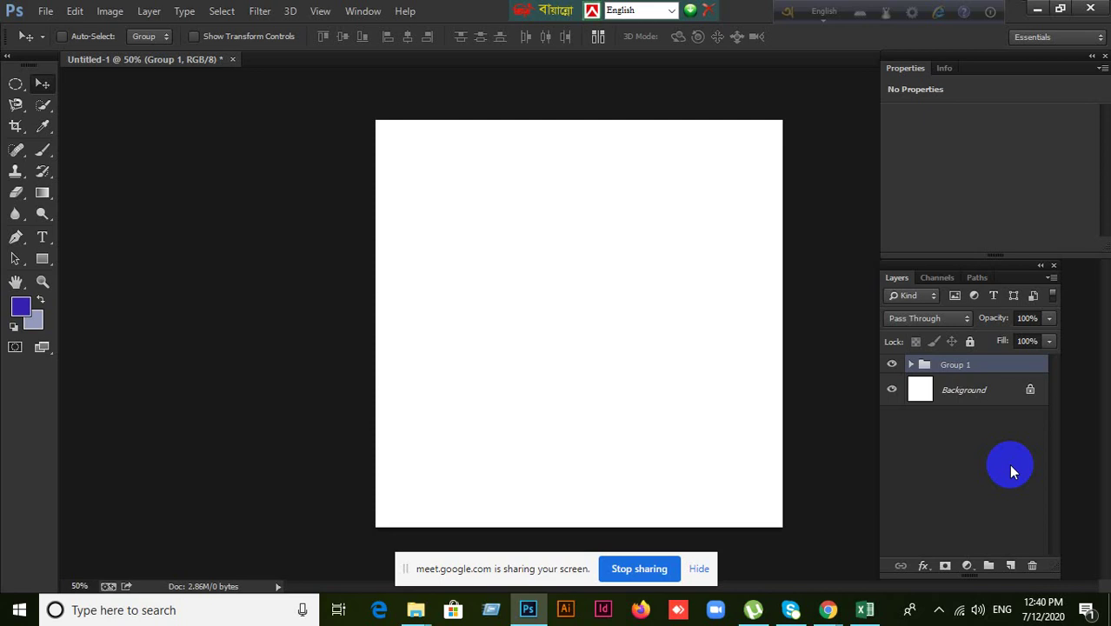
pyautogui.hotkey('ctrl', 'shift', 'g')
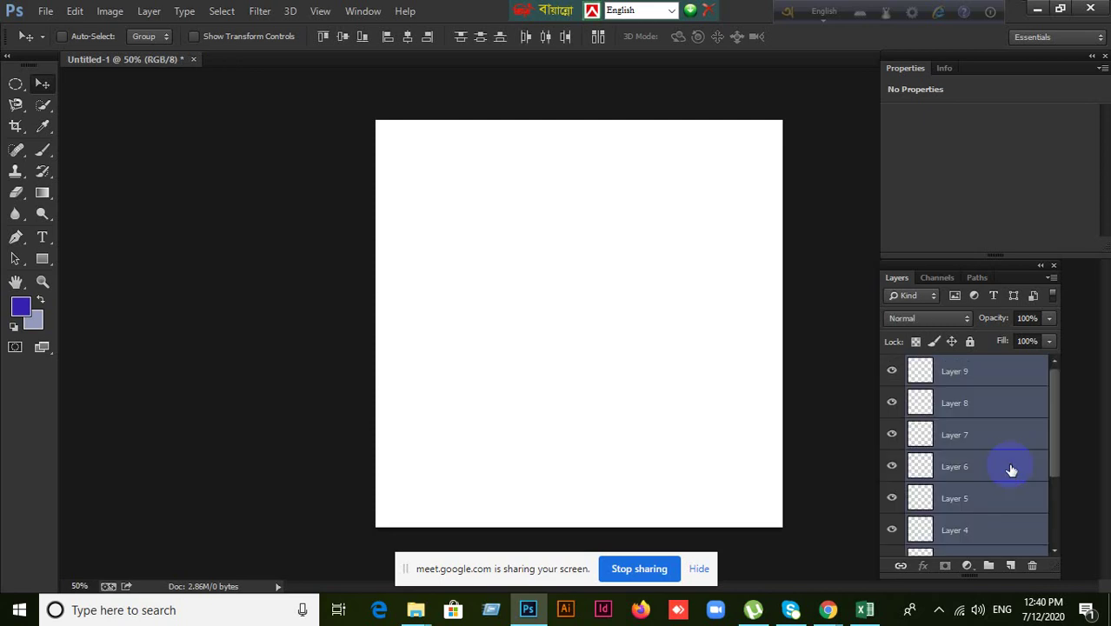
pyautogui.hotkey('ctrl', 'g')
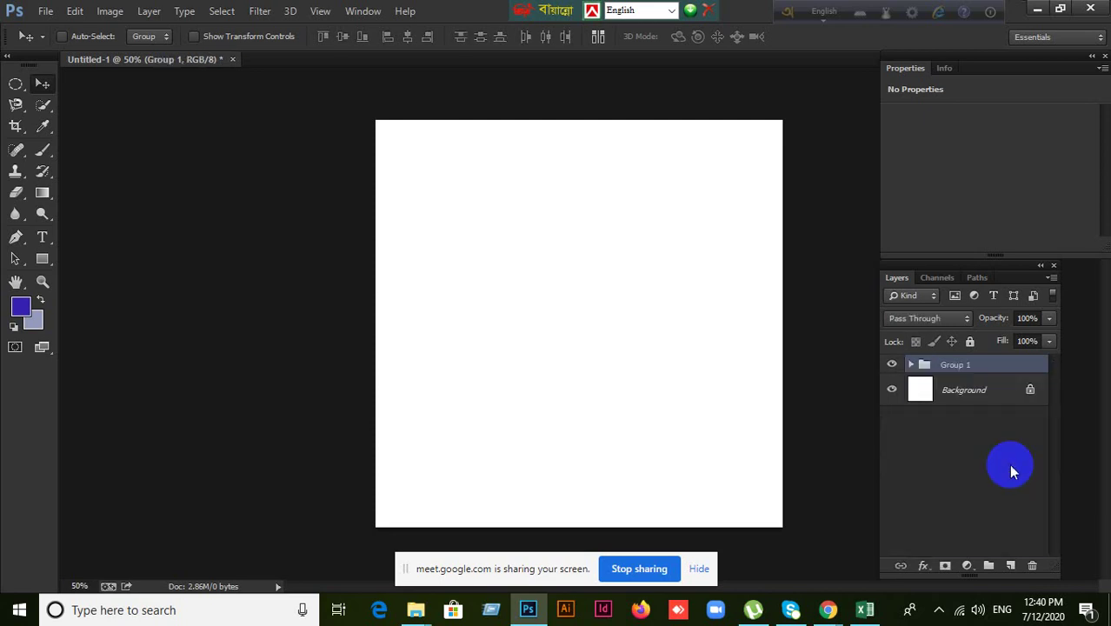
# Step: Expand Group 1 to examine the layers it contains and collapse it again
pyautogui.click(910, 368)
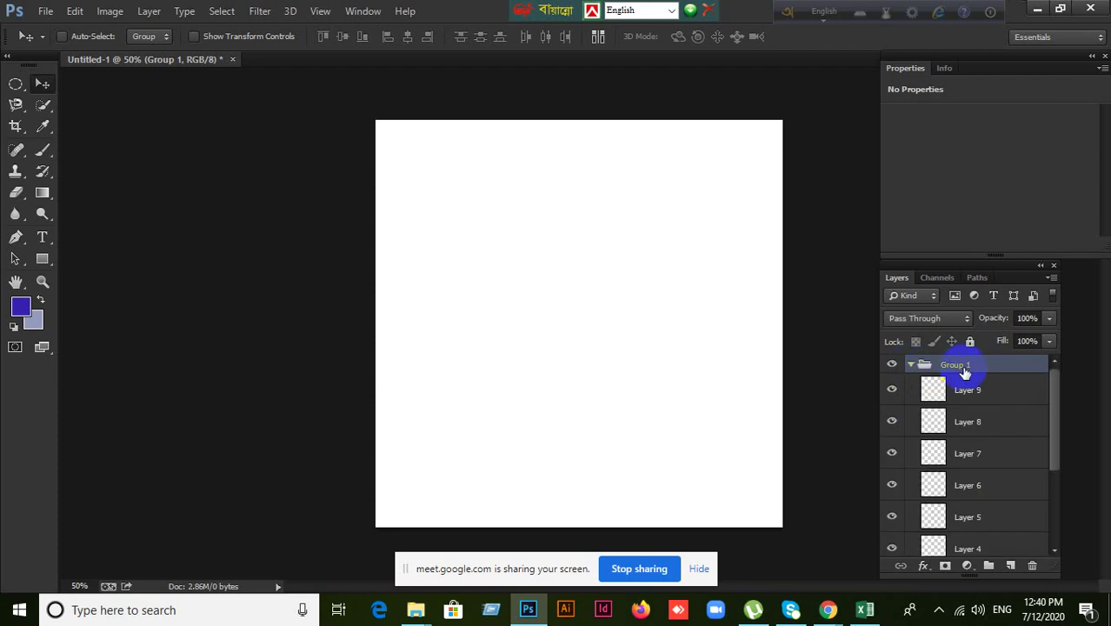
pyautogui.scroll(-3, 979, 486)
pyautogui.scroll(3, 977, 500)
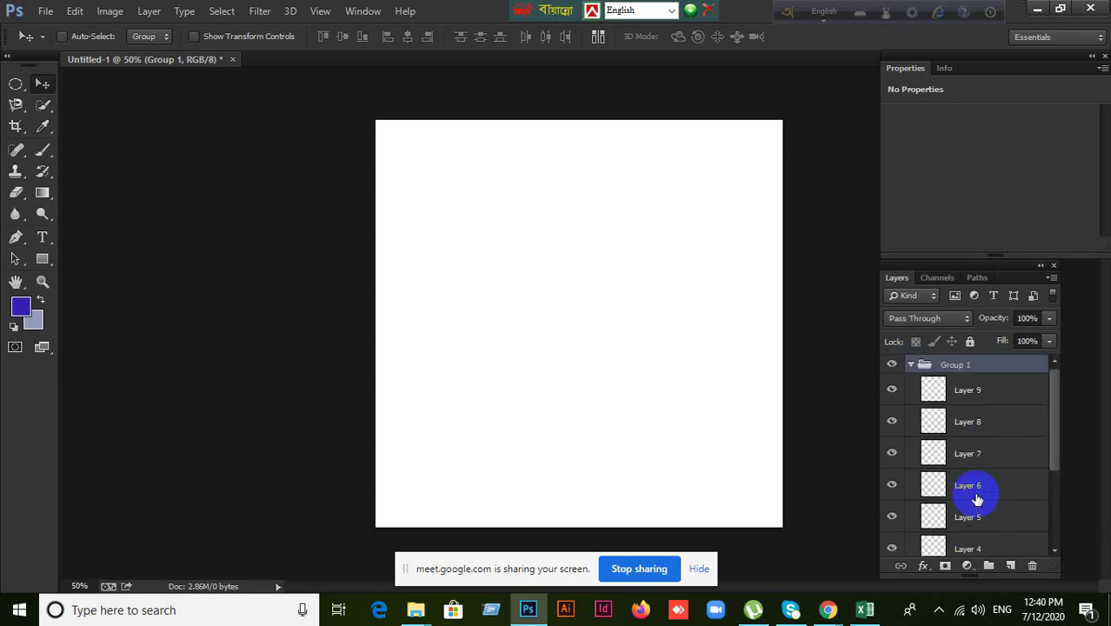
pyautogui.click(910, 369)
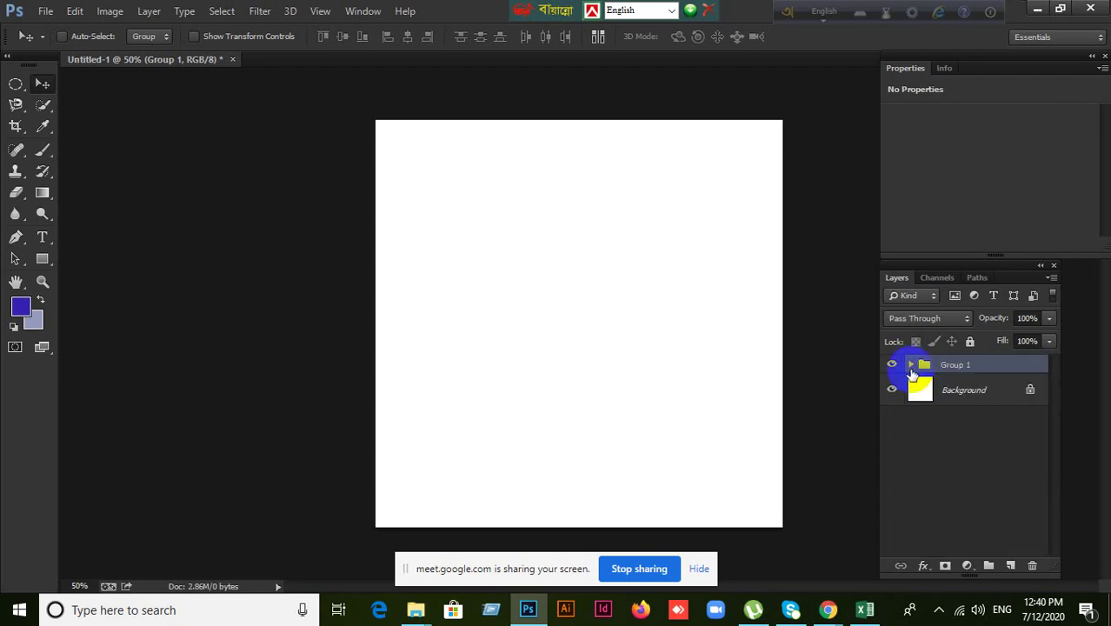
pyautogui.rightClick(940, 364)
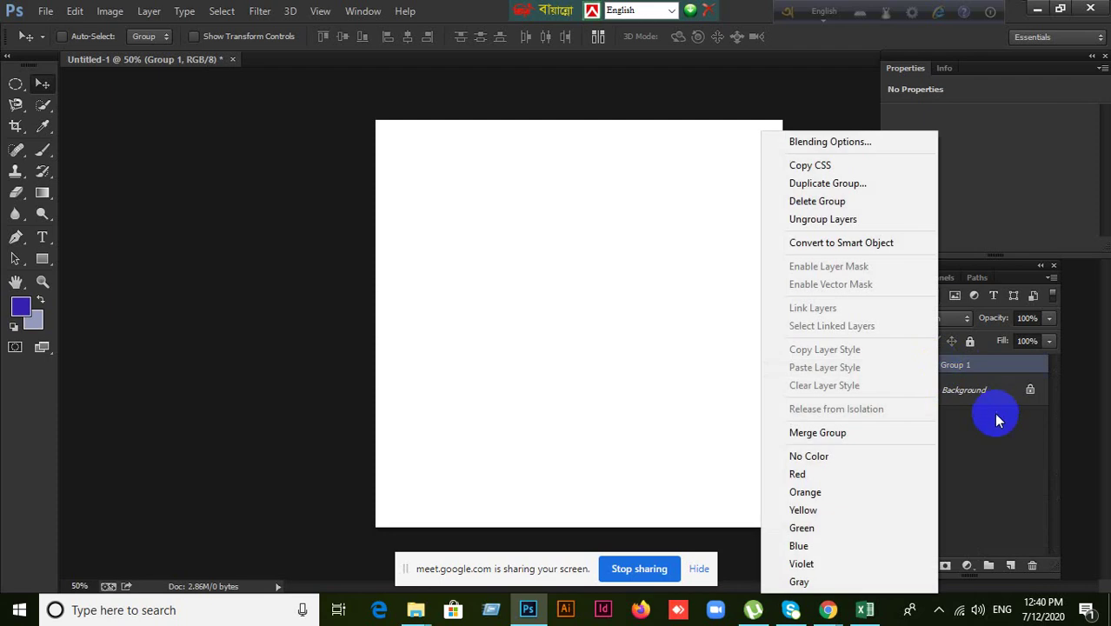
pyautogui.click(994, 413)
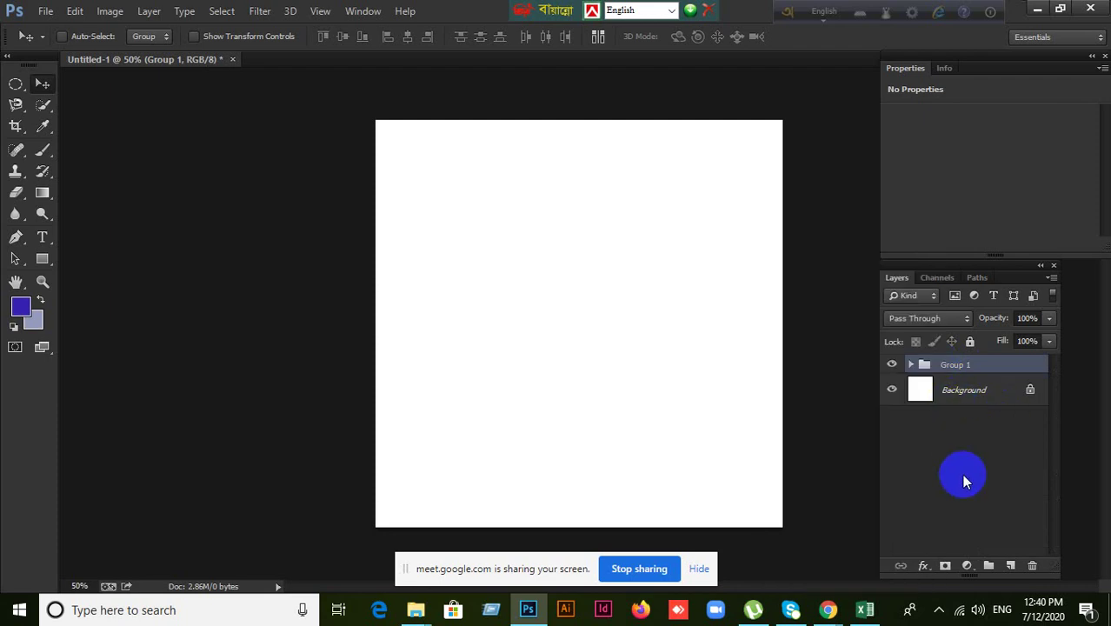
# Step: Ungroup Group 1 back into its separate layers
pyautogui.hotkey('ctrl', 'shift', 'g')
pyautogui.scroll(-2, 963, 468)
pyautogui.scroll(-1, 965, 474)
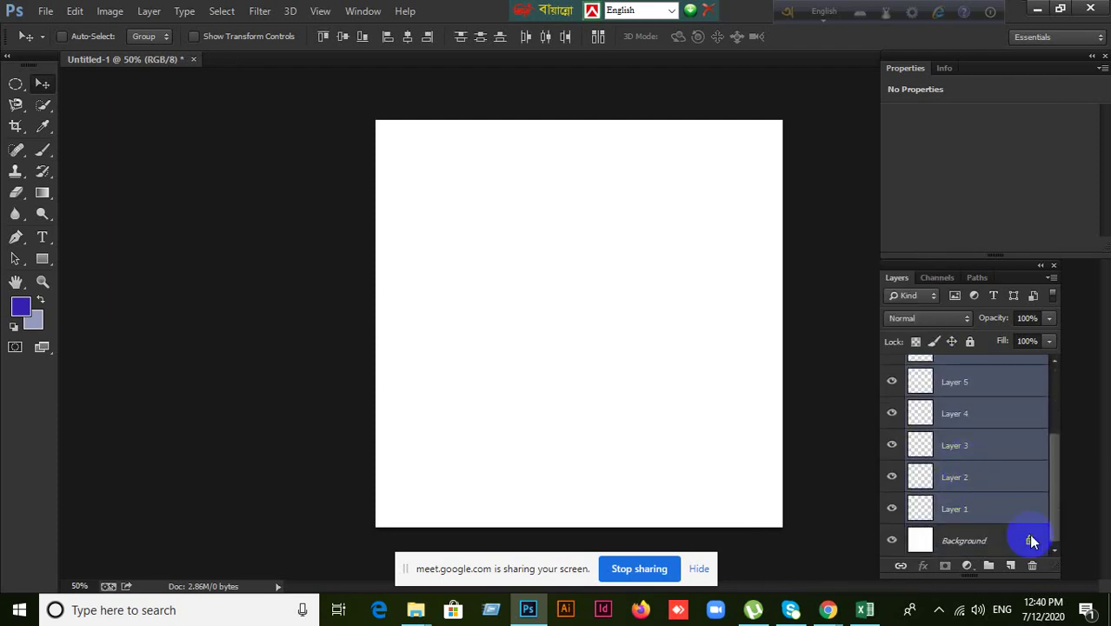
# Step: Create a new empty group above the layers and move Layer 1 through Layer 9 into it
pyautogui.click(987, 566)
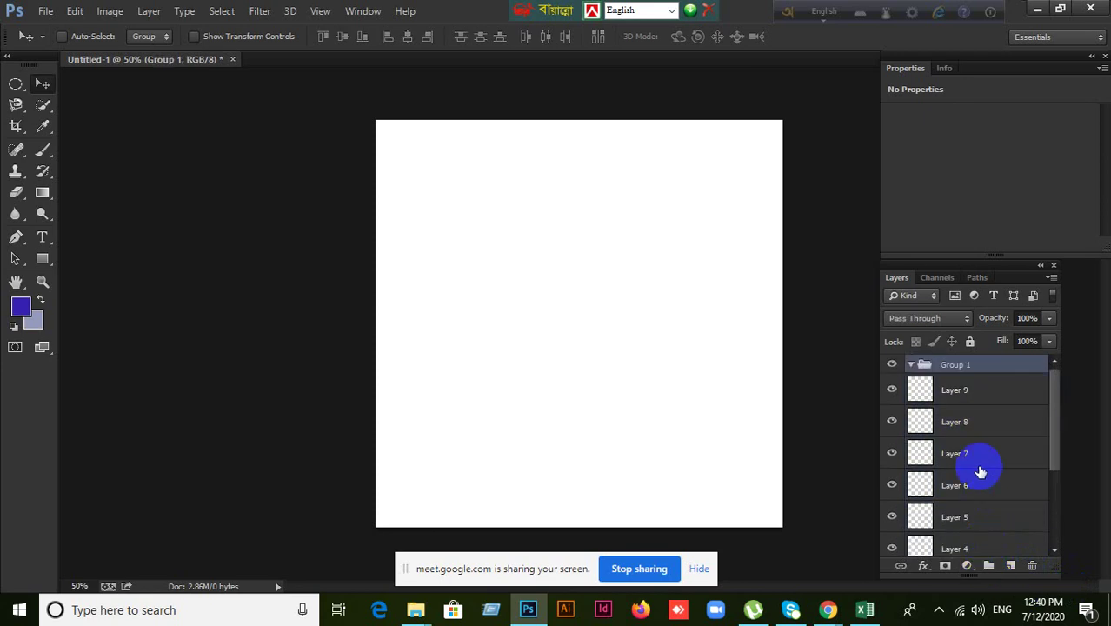
pyautogui.click(910, 364)
pyautogui.moveTo(947, 391); pyautogui.dragTo(983, 365)
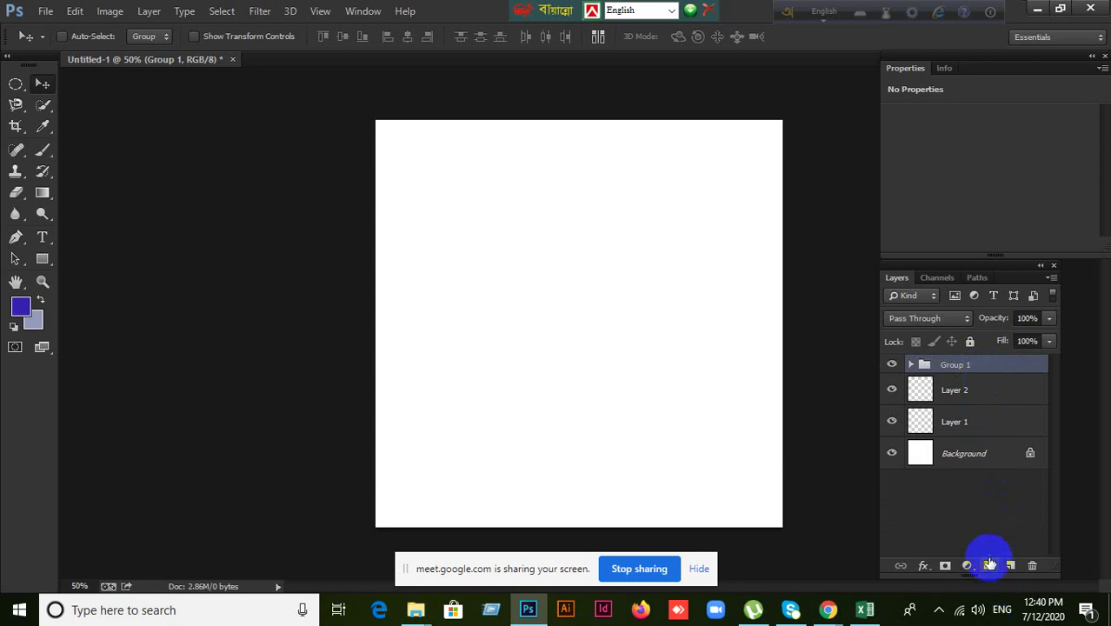
pyautogui.moveTo(971, 392); pyautogui.dragTo(973, 368)
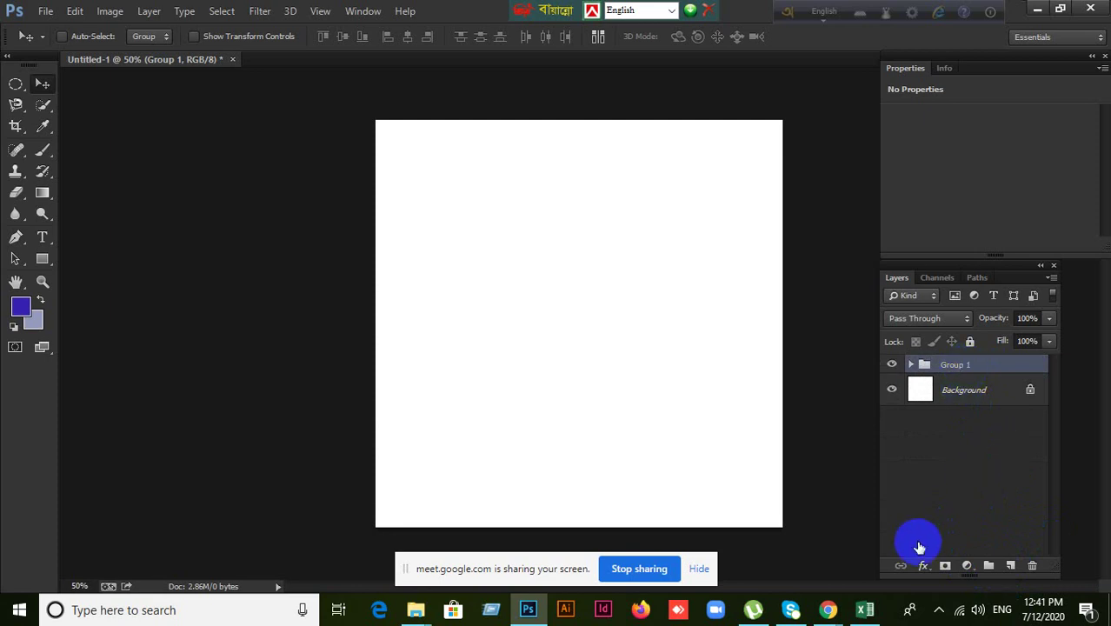
# Step: Switch to Google Meet to read the latest meeting chat messages, and return to Photoshop
pyautogui.moveTo(841, 616)
pyautogui.click(736, 532)
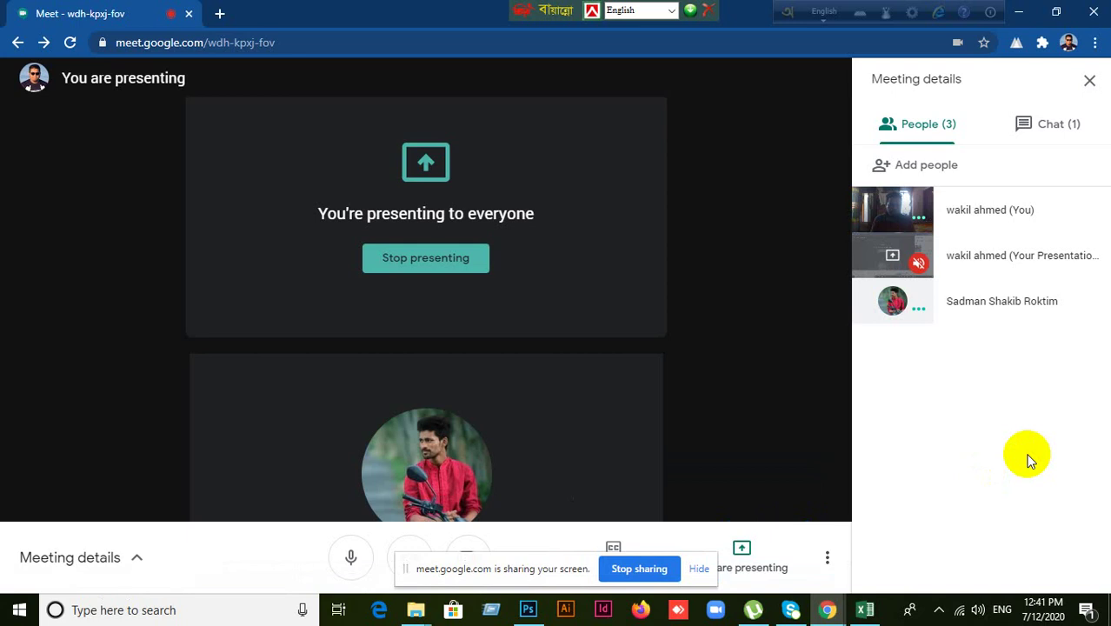
pyautogui.click(1049, 128)
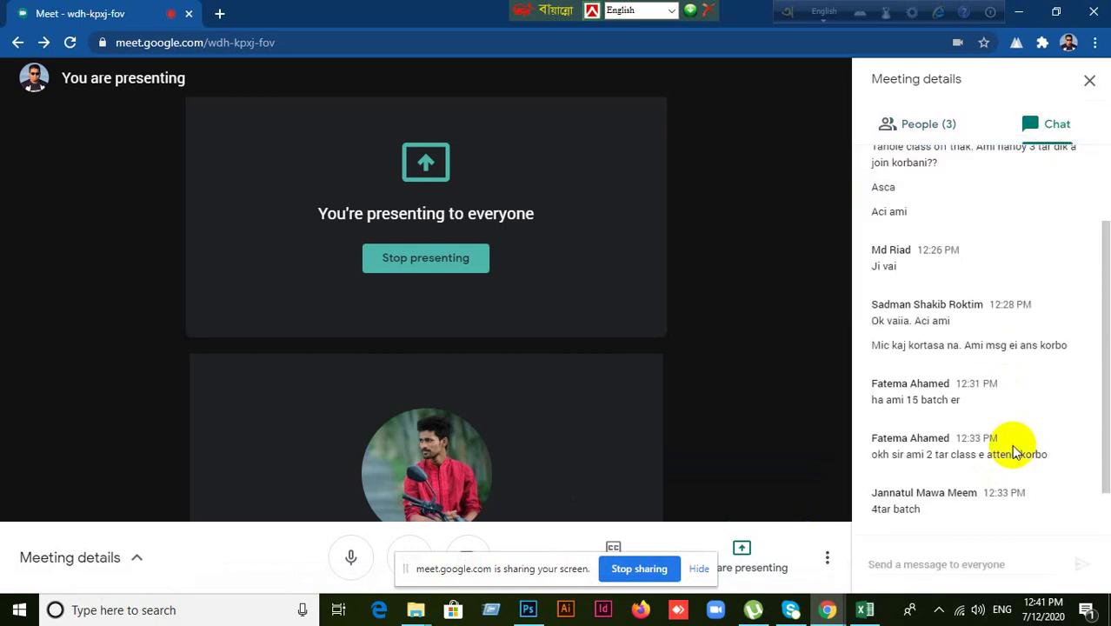
pyautogui.scroll(-1, 1017, 461)
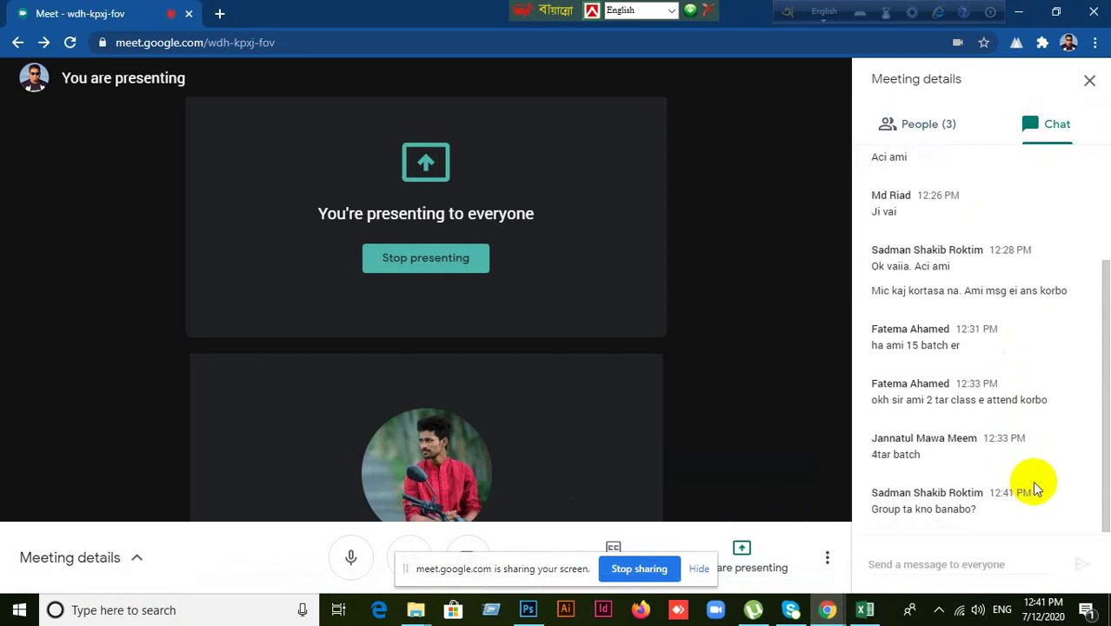
pyautogui.click(867, 610)
pyautogui.click(869, 611)
pyautogui.click(528, 610)
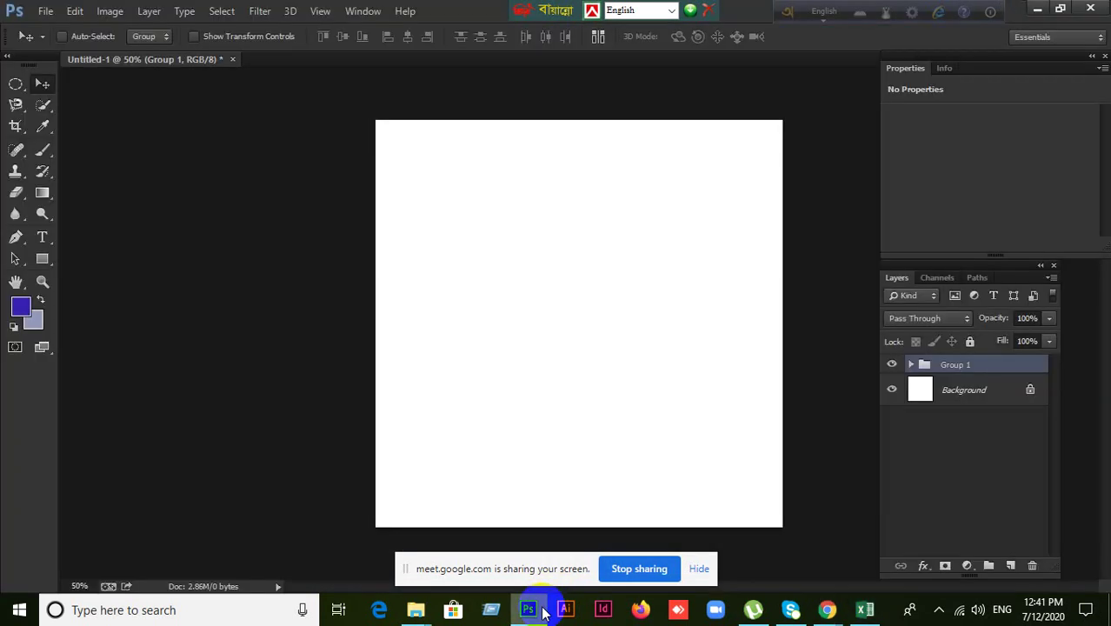
pyautogui.rightClick(943, 371)
pyautogui.click(970, 376)
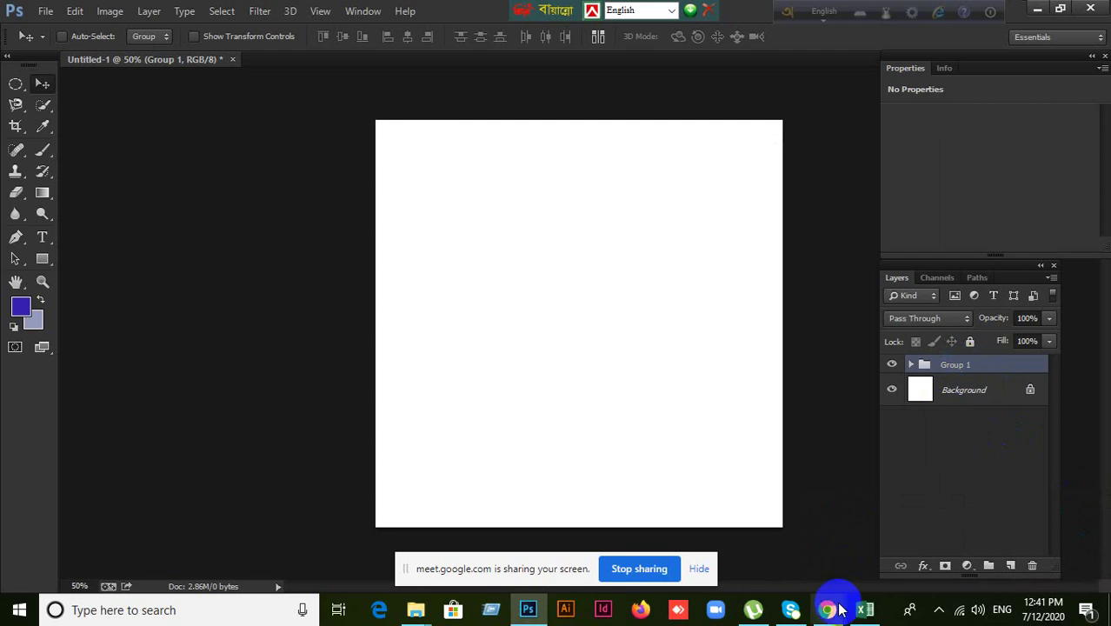
# Step: Switch to Google Meet and check the meeting's participant list and chat
pyautogui.moveTo(836, 606)
pyautogui.click(769, 553)
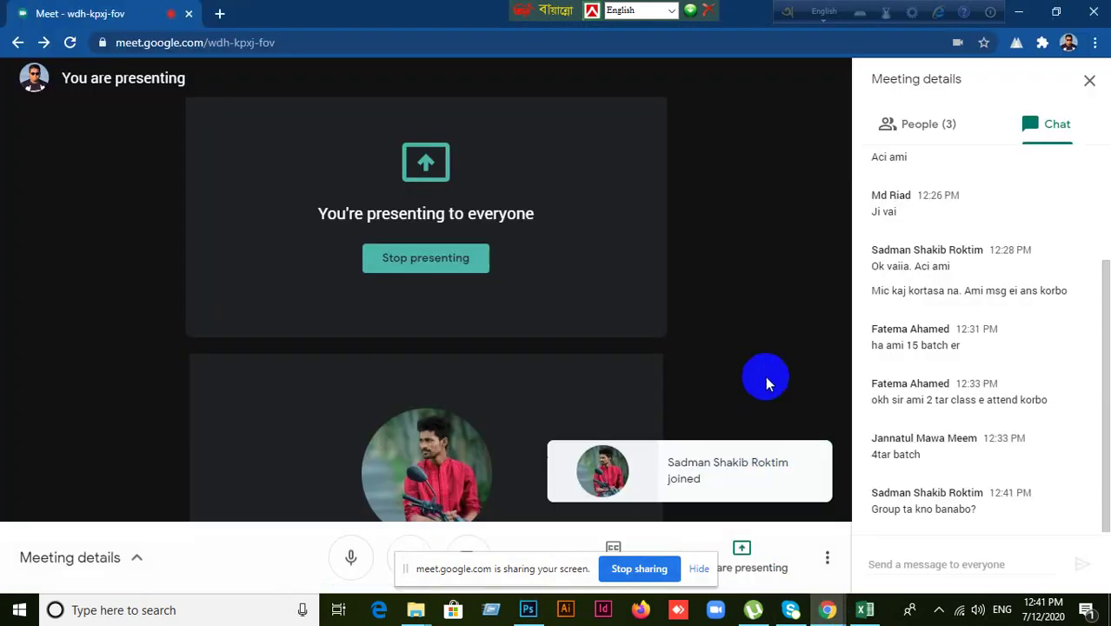
pyautogui.click(934, 128)
pyautogui.click(1036, 128)
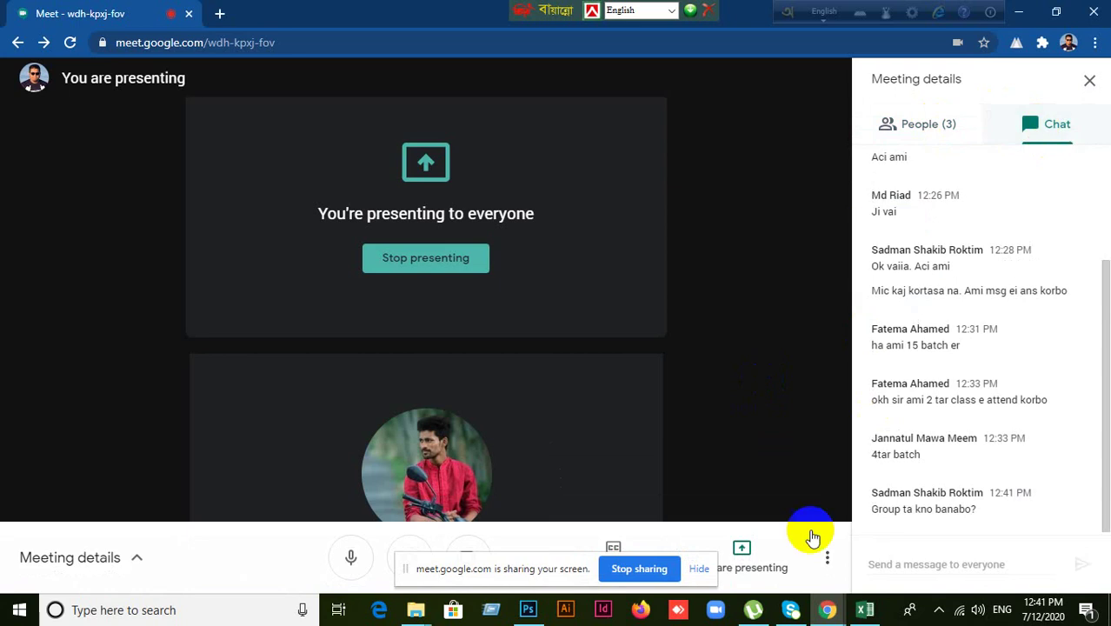
# Step: Return to Photoshop and ungroup Group 1 into its separate layers
pyautogui.click(528, 609)
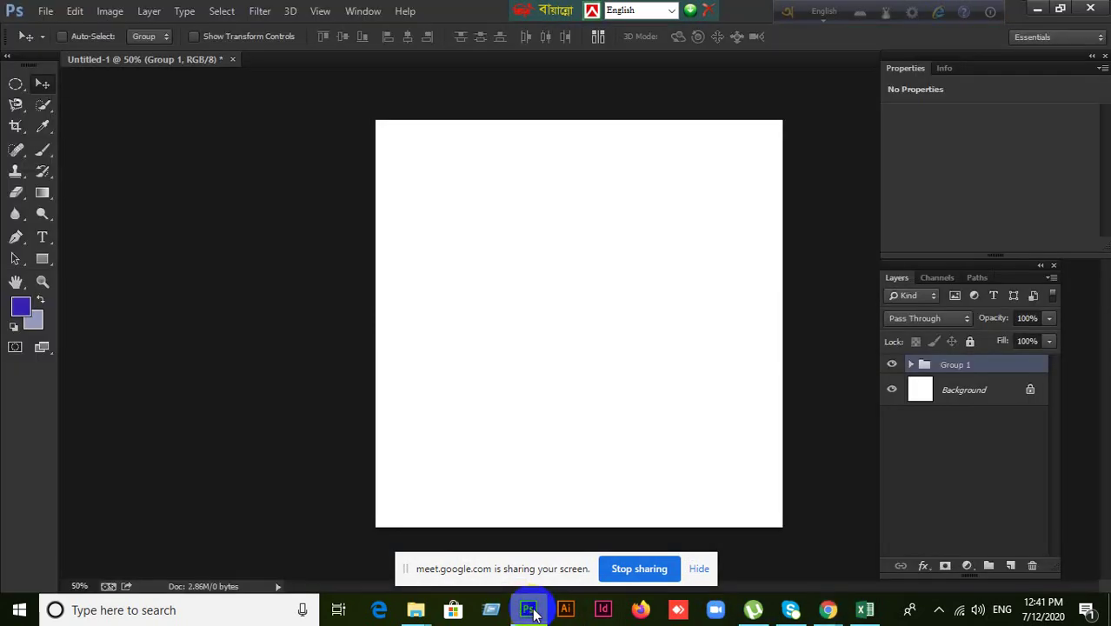
pyautogui.rightClick(979, 365)
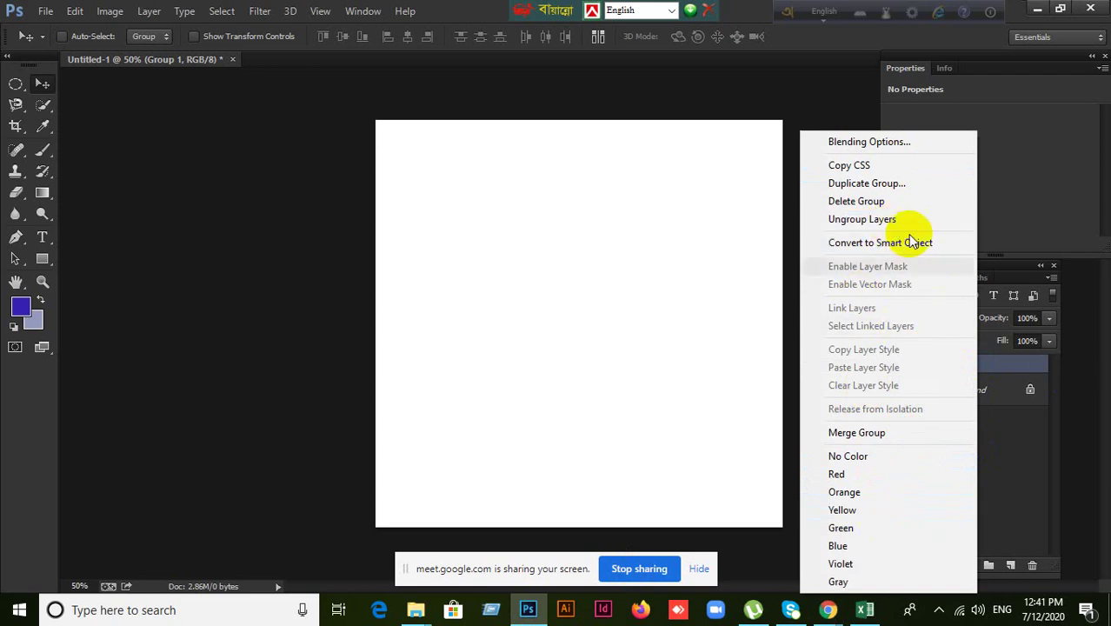
pyautogui.click(1021, 461)
pyautogui.click(978, 370)
pyautogui.rightClick(979, 372)
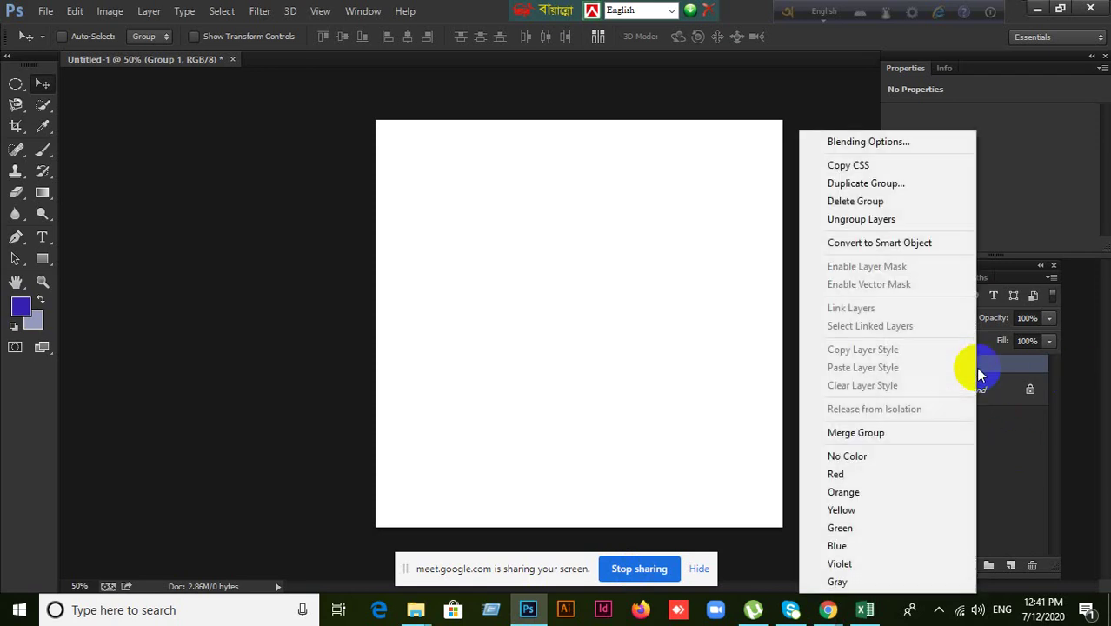
pyautogui.click(890, 224)
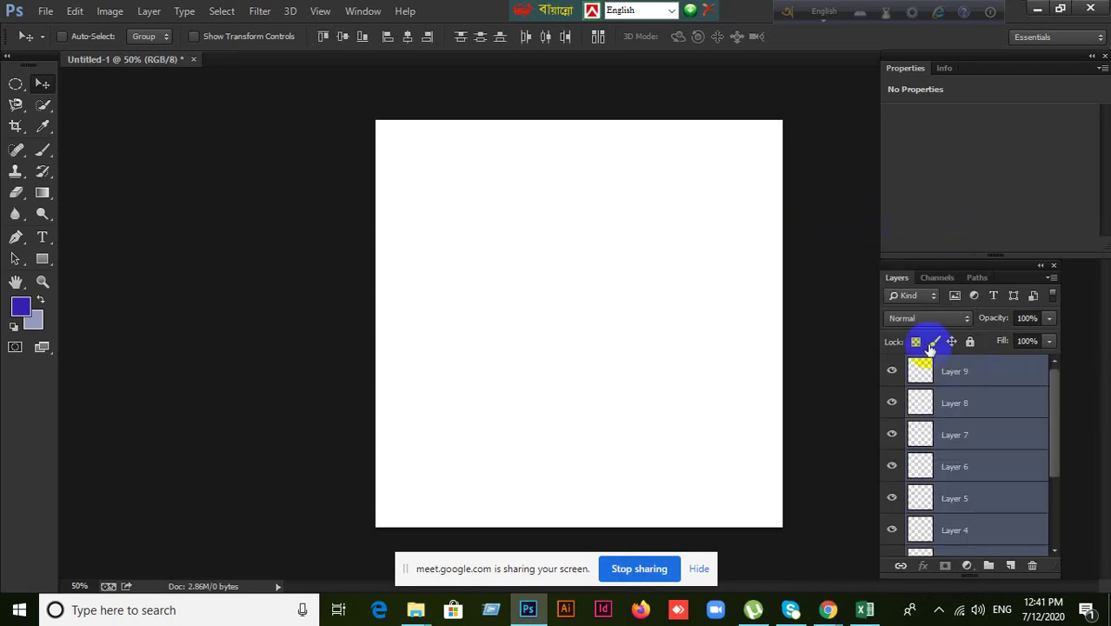
# Step: Create a group from the selected Layer 1 through Layer 9, keeping the default group settings
pyautogui.rightClick(962, 434)
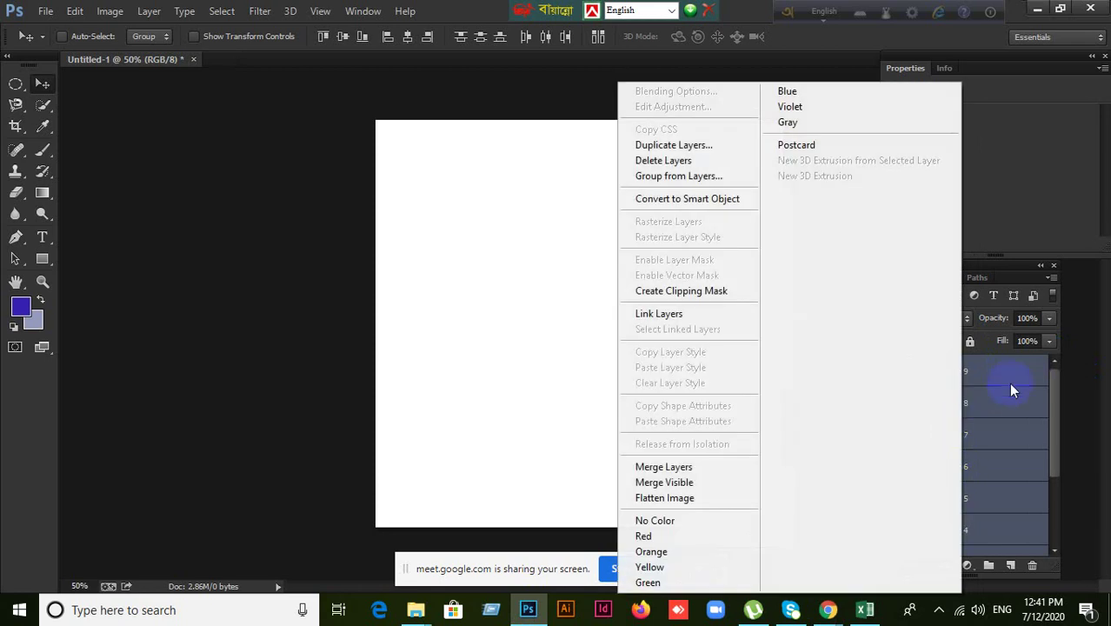
pyautogui.click(1011, 430)
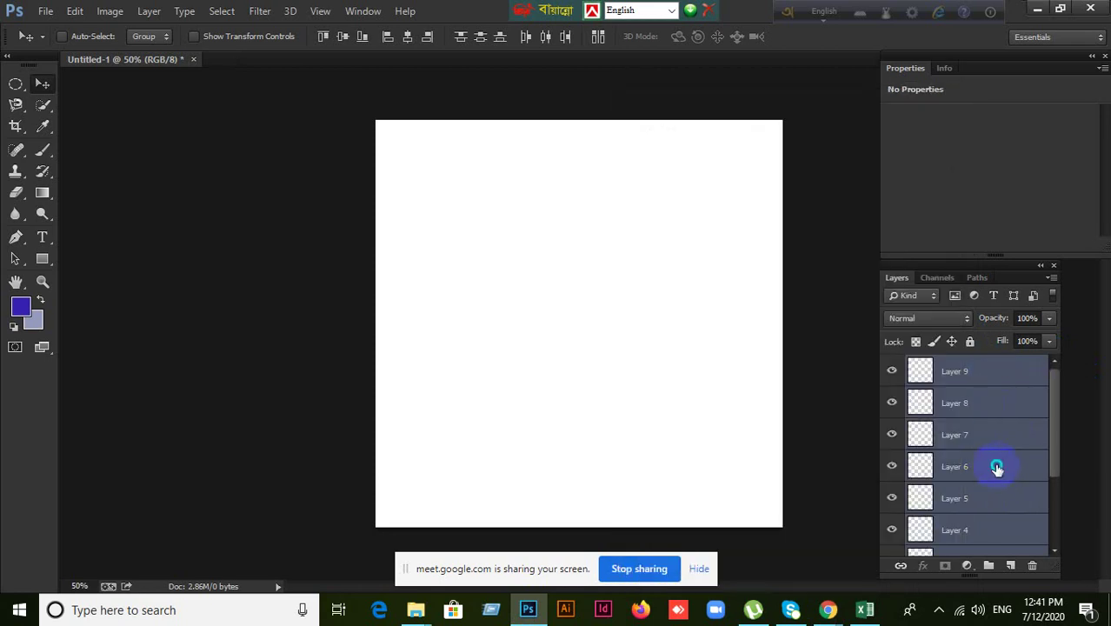
pyautogui.rightClick(997, 468)
pyautogui.click(708, 178)
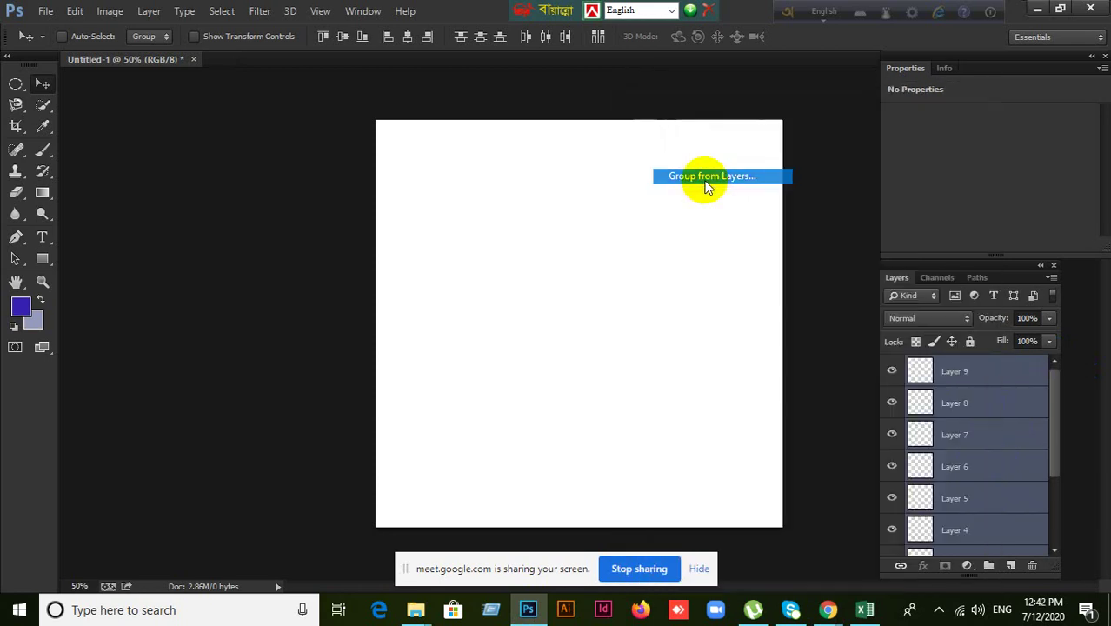
pyautogui.click(688, 198)
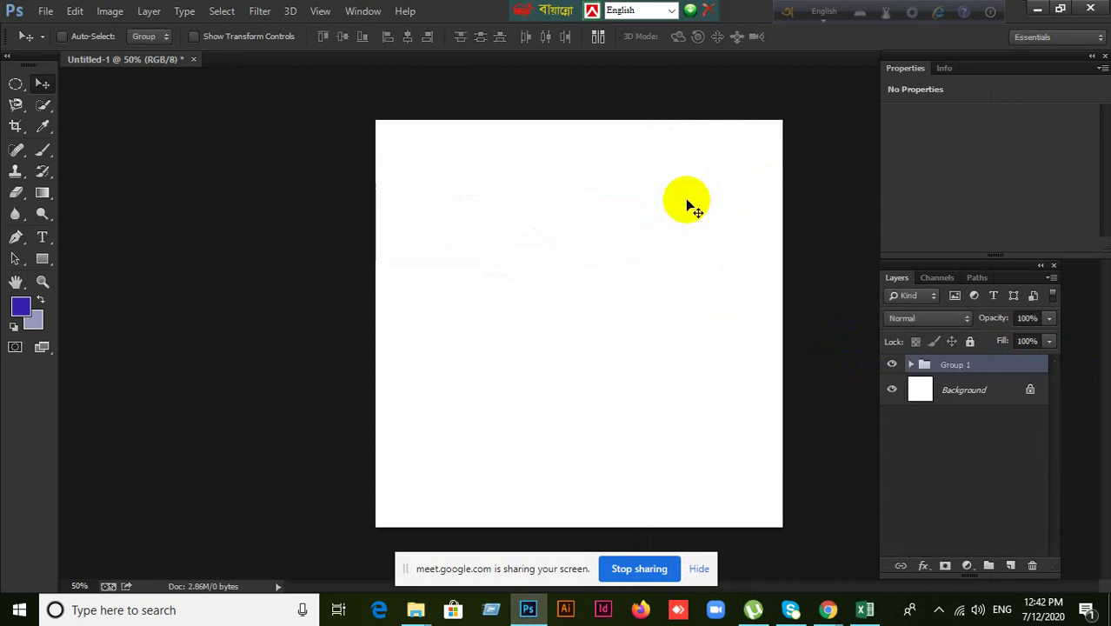
# Step: Ungroup the newly made Group 1 and check which layer commands are offered for the released layers
pyautogui.rightClick(959, 365)
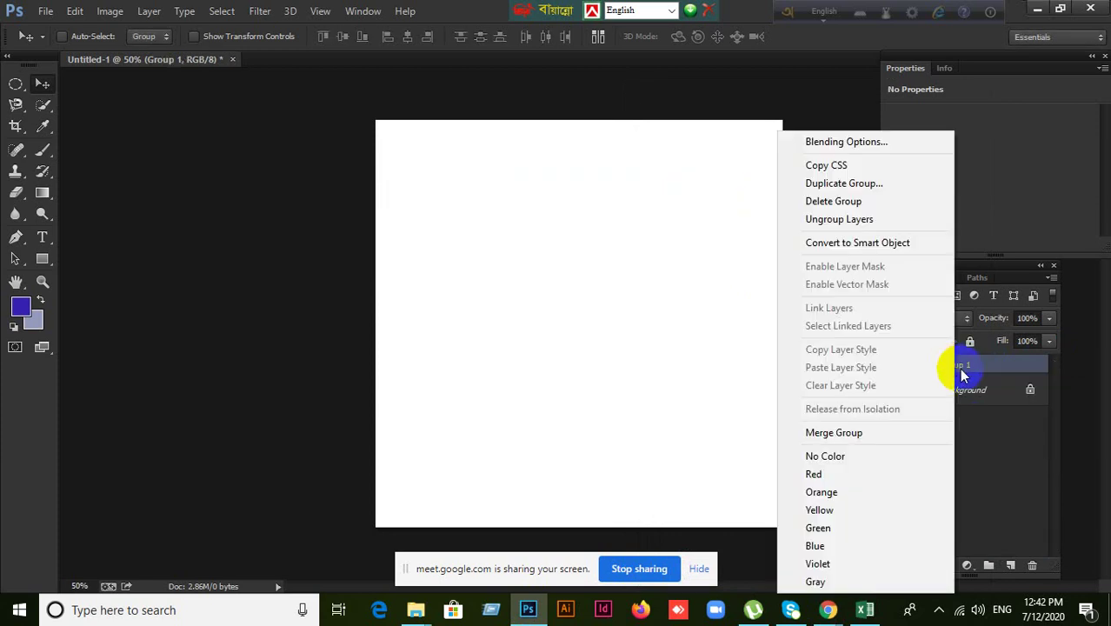
pyautogui.click(840, 219)
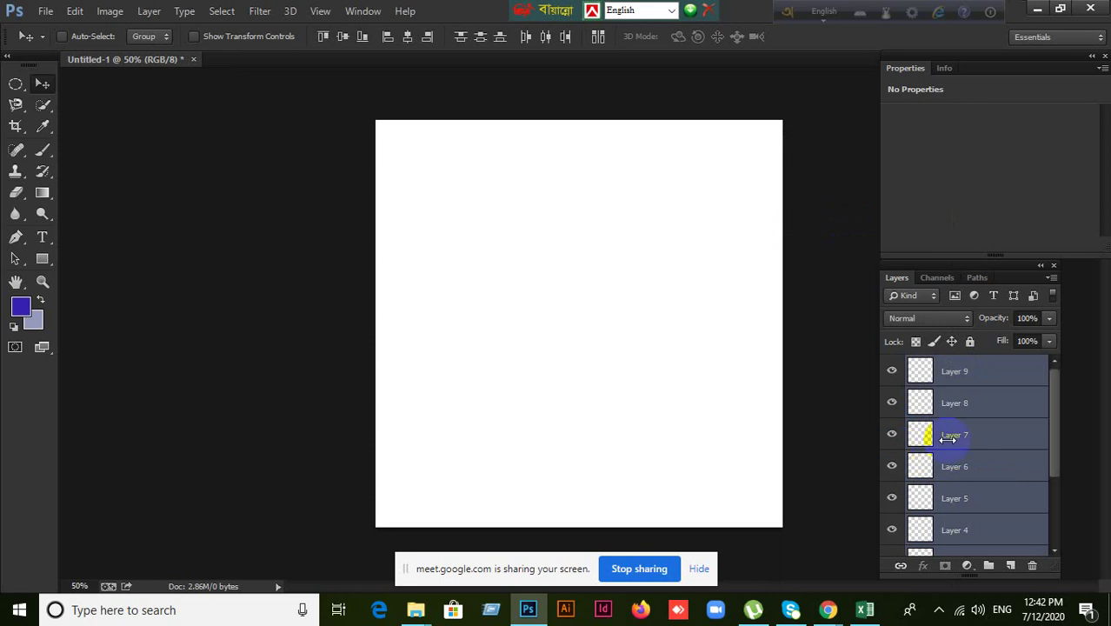
pyautogui.rightClick(981, 415)
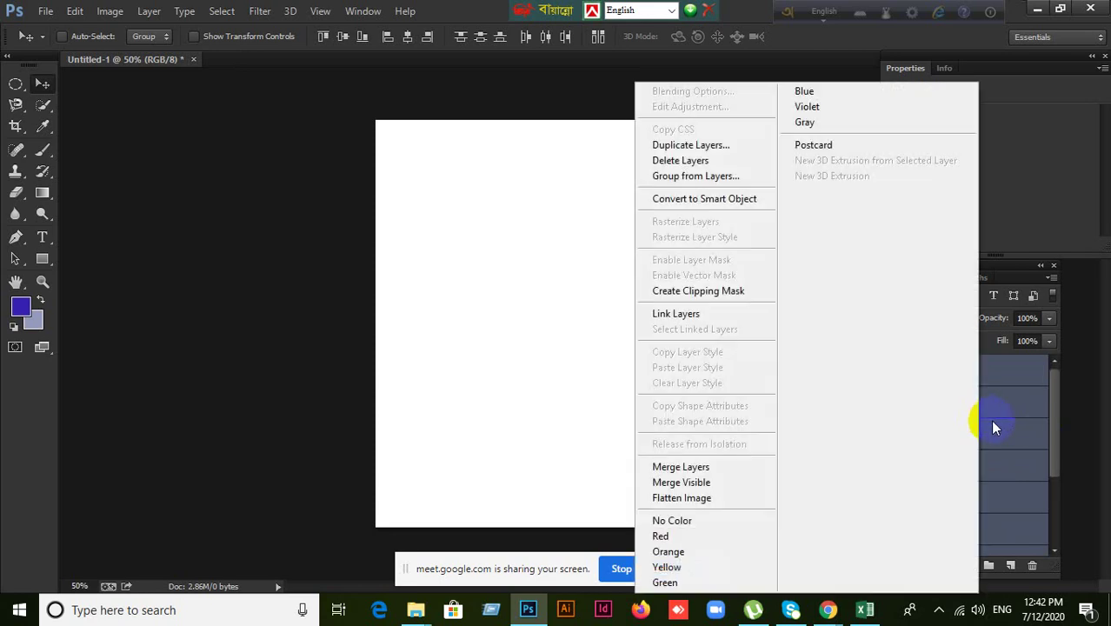
pyautogui.click(1034, 423)
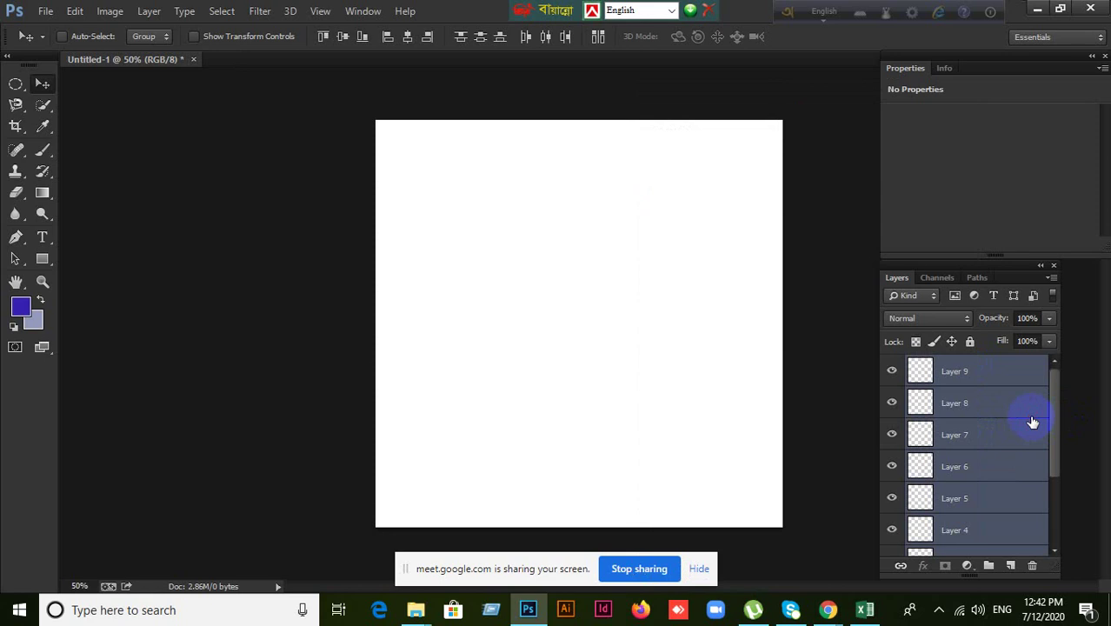
# Step: Look through the ungrouped layers from Layer 1 to Layer 9, selecting a few individually to show they are separate
pyautogui.scroll(-3, 1011, 453)
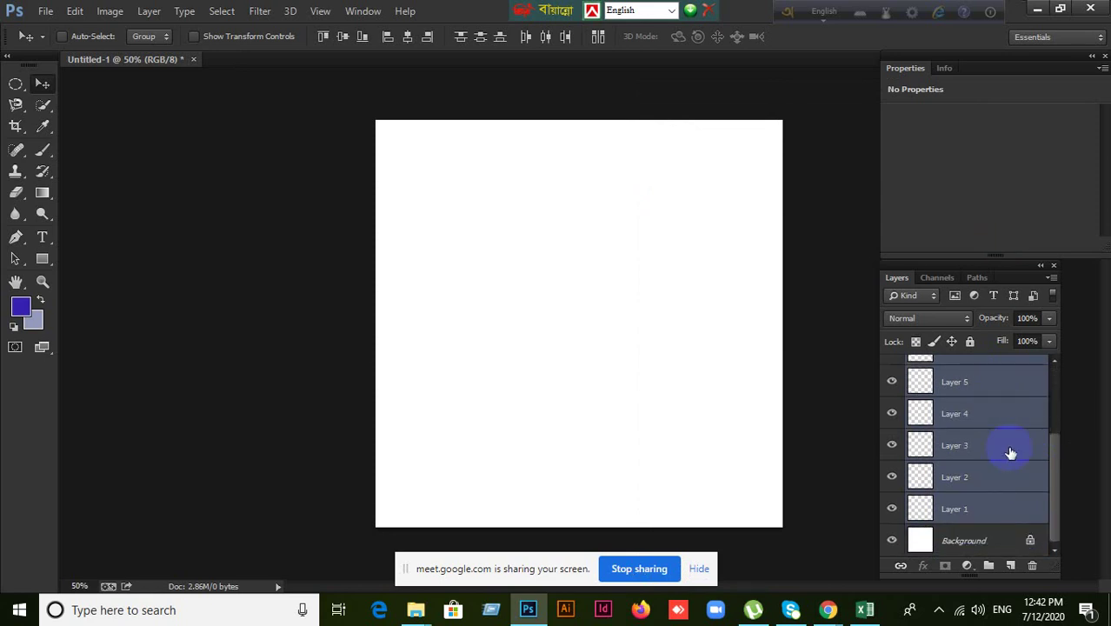
pyautogui.click(972, 507)
pyautogui.click(974, 478)
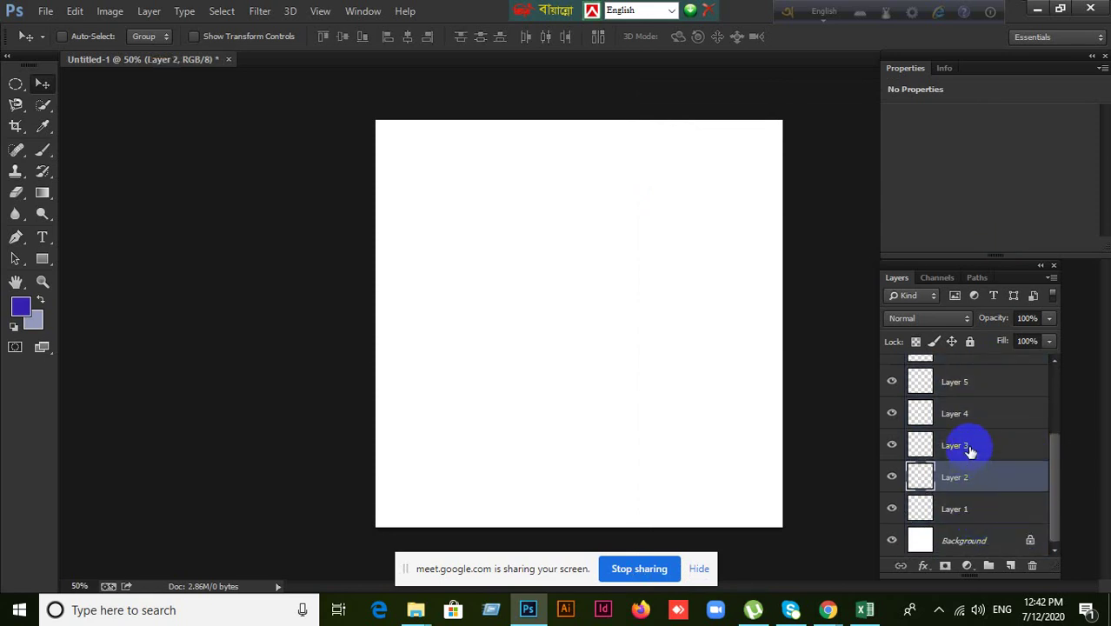
pyautogui.click(971, 448)
pyautogui.click(974, 407)
pyautogui.scroll(3, 976, 415)
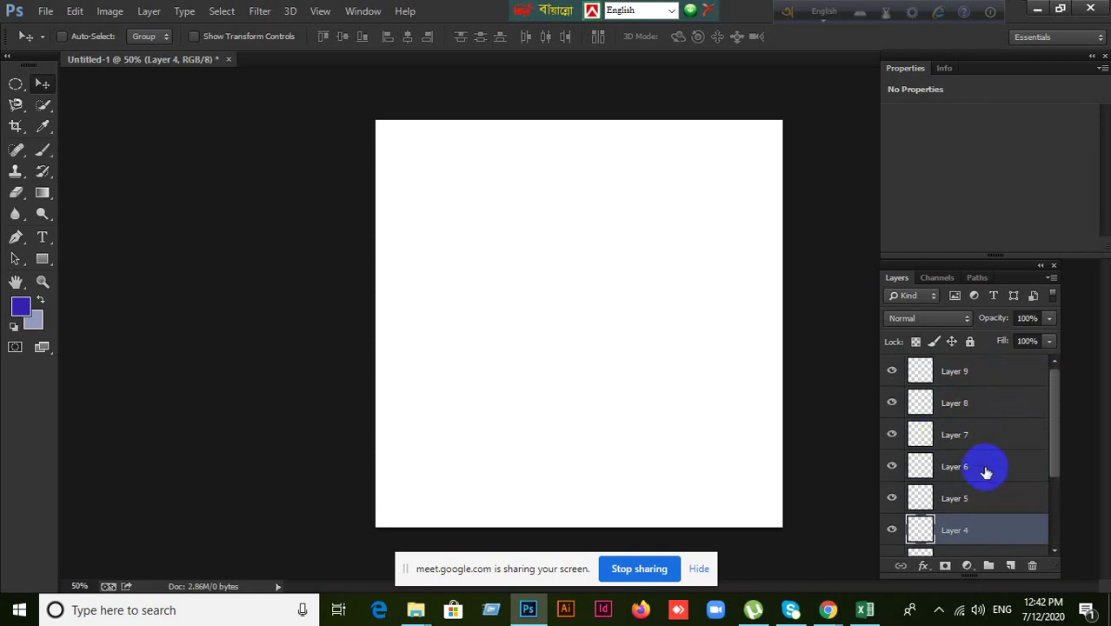
pyautogui.scroll(-1, 987, 471)
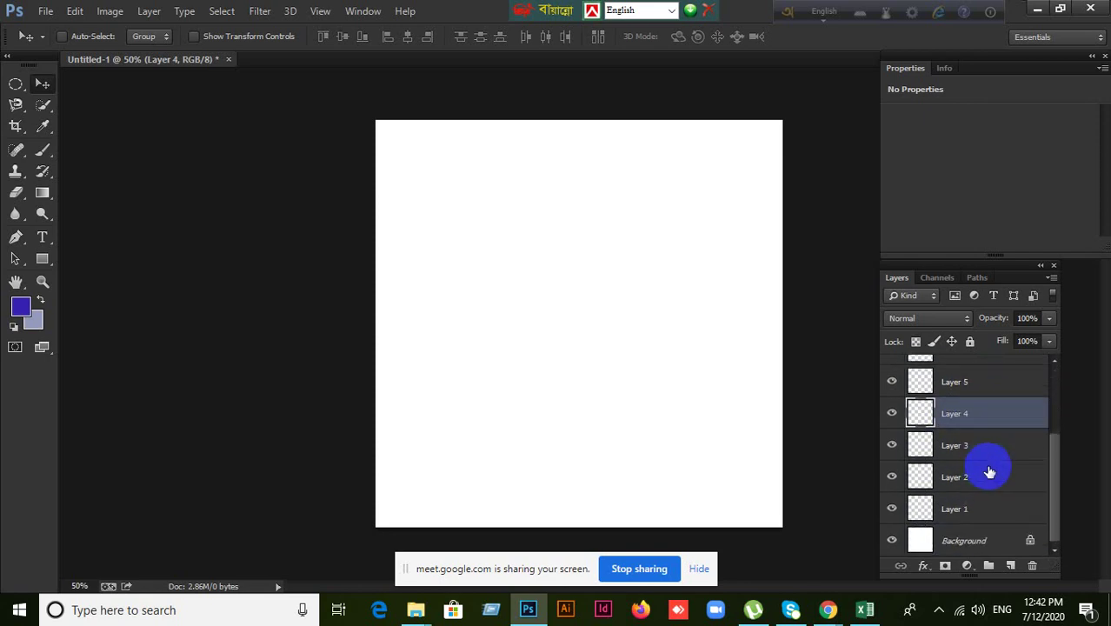
pyautogui.click(984, 449)
pyautogui.click(984, 473)
pyautogui.scroll(2, 984, 461)
pyautogui.scroll(2, 985, 458)
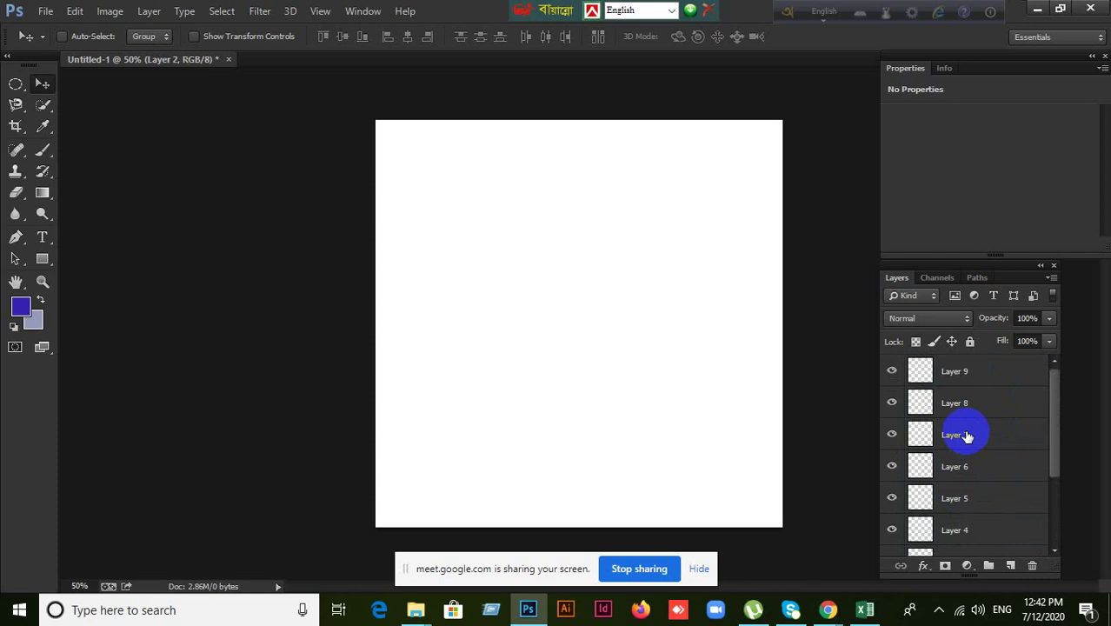
pyautogui.scroll(-3, 979, 460)
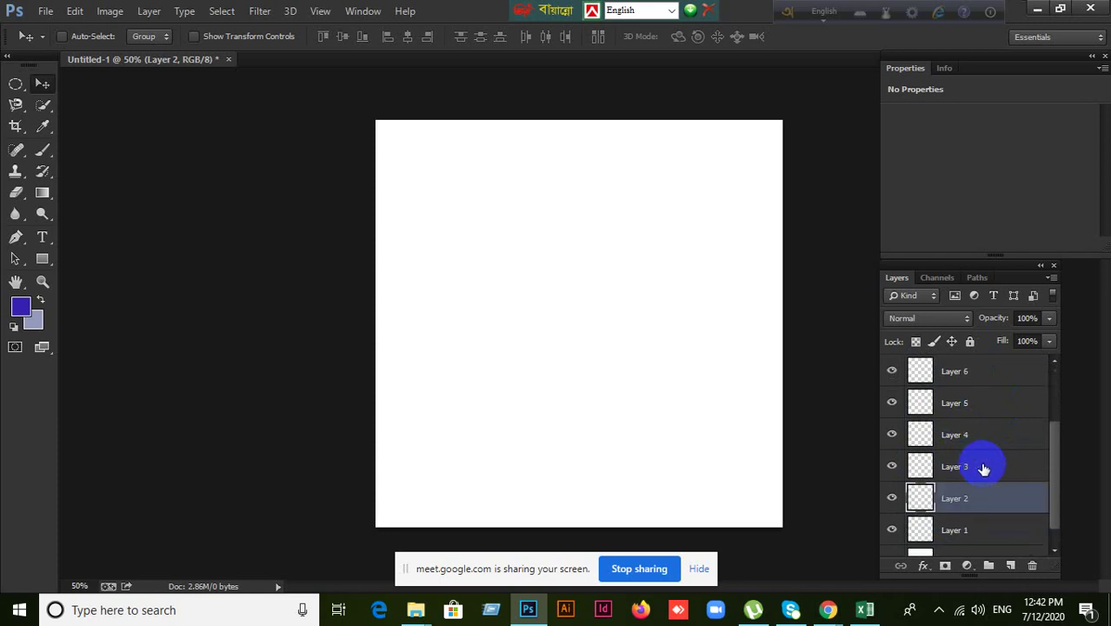
pyautogui.scroll(1, 982, 465)
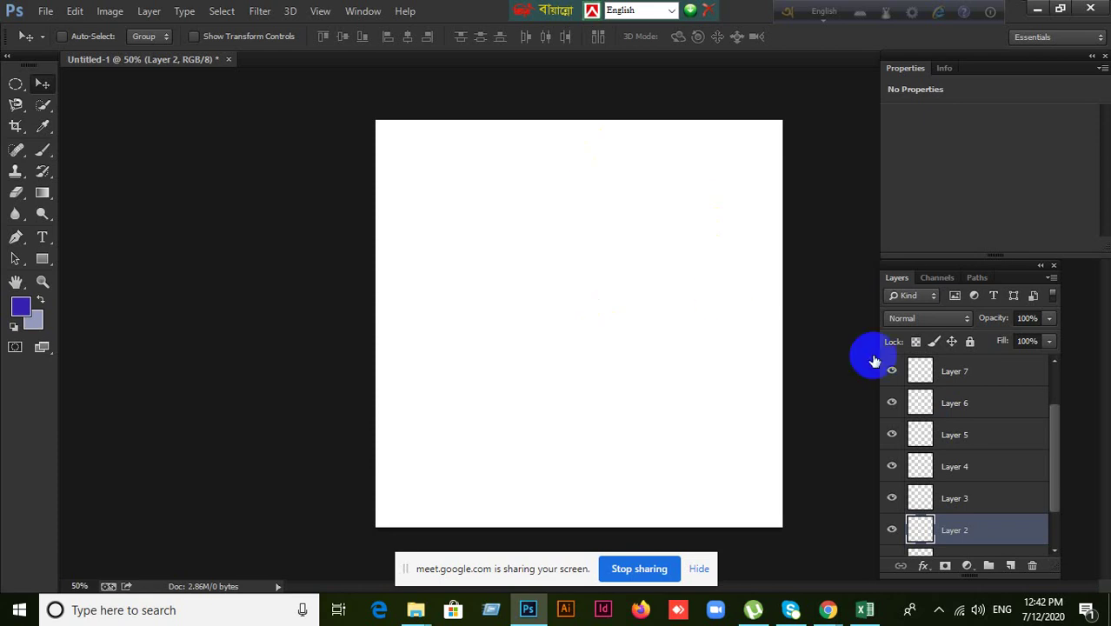
pyautogui.scroll(-2, 953, 440)
pyautogui.scroll(2, 990, 486)
pyautogui.scroll(-2, 990, 486)
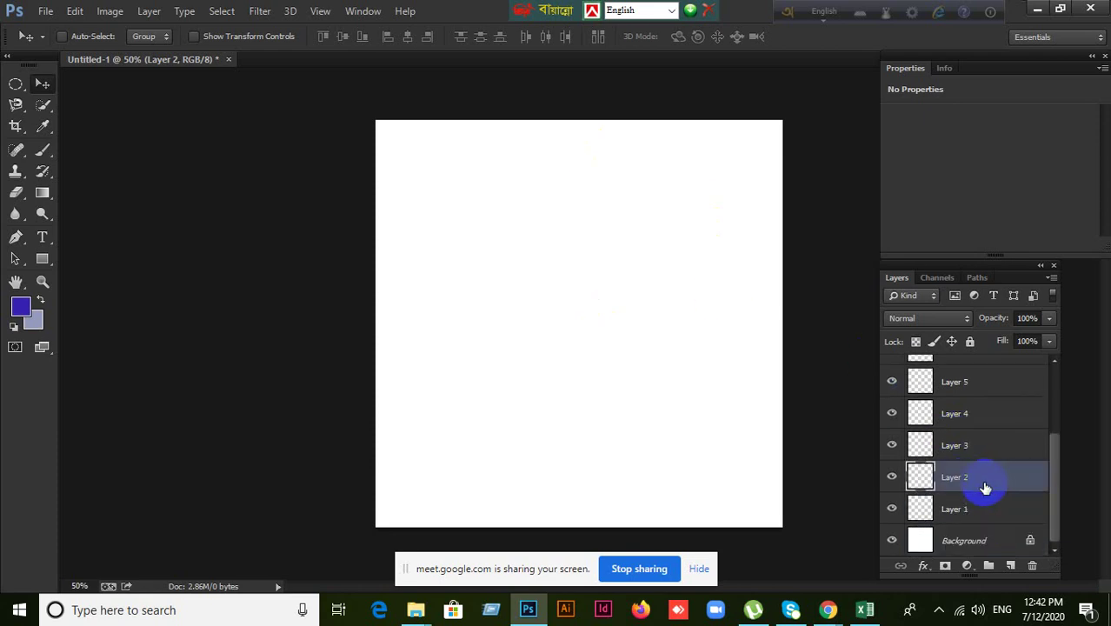
# Step: Delete Layer 1 through Layer 9, keeping only the Background layer
pyautogui.click(990, 504)
pyautogui.scroll(4, 993, 456)
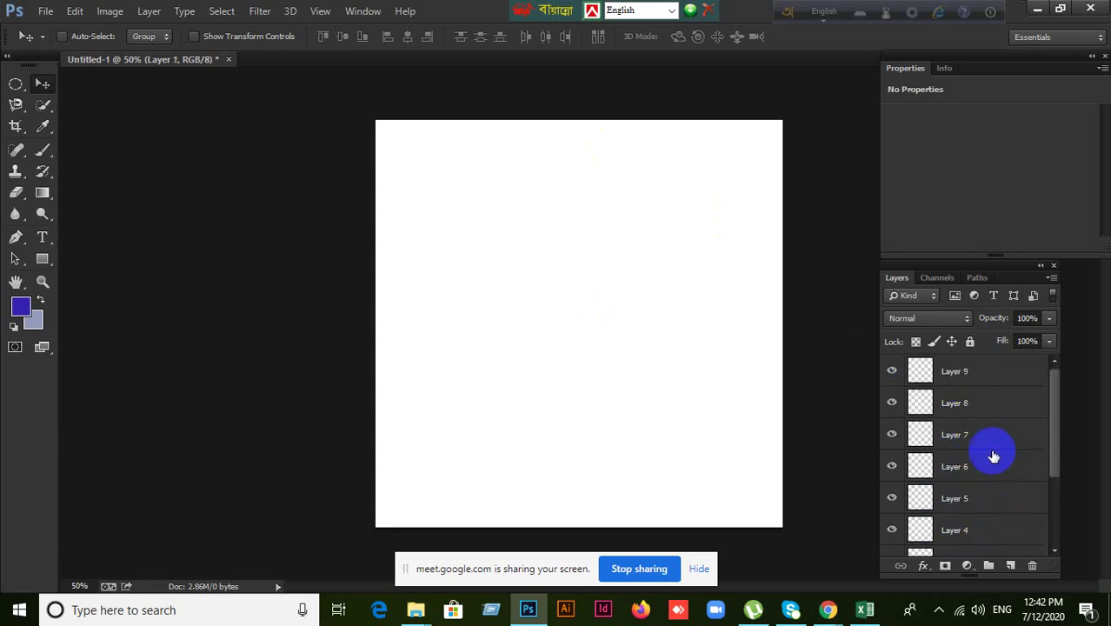
pyautogui.click(954, 372)
pyautogui.scroll(-2, 988, 492)
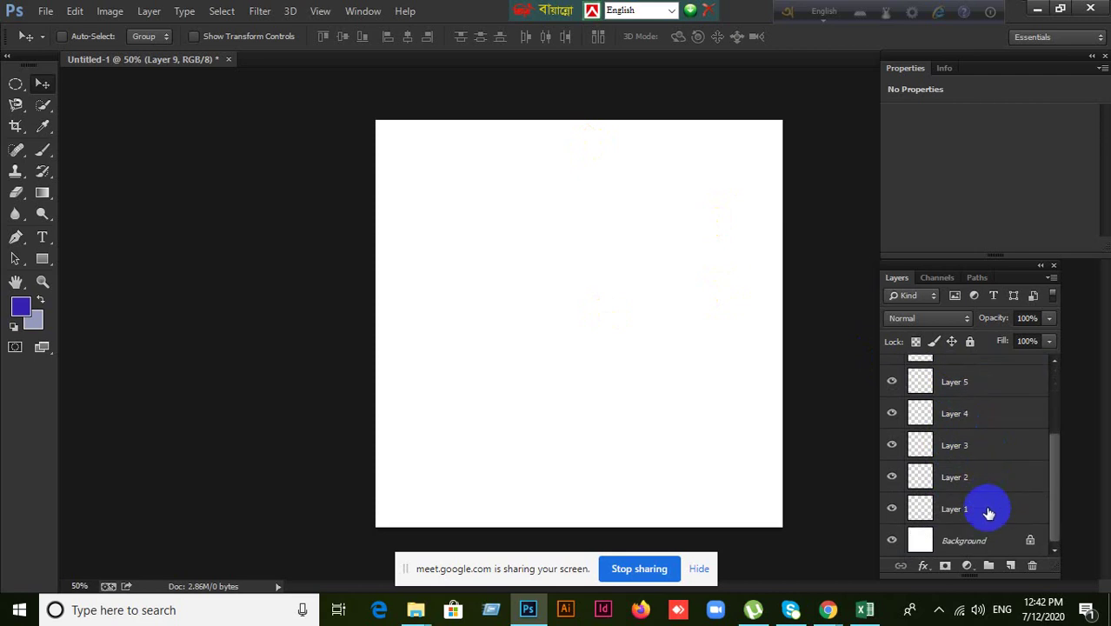
pyautogui.keyDown('shift'); pyautogui.click(988, 512); pyautogui.keyUp('shift')
pyautogui.press('Delete')
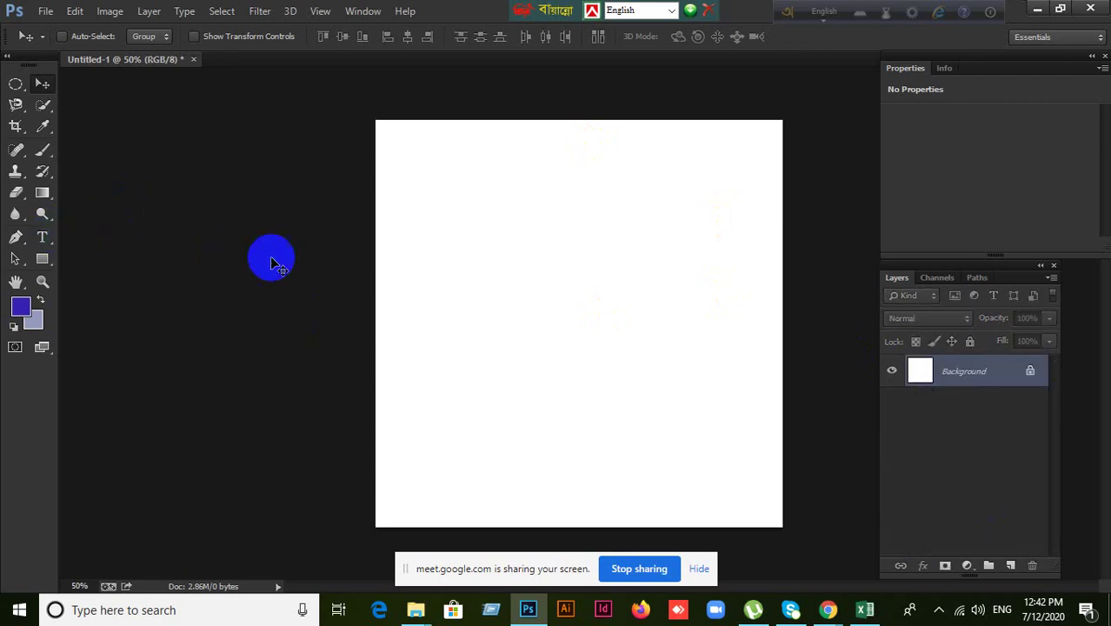
# Step: Add a horizontal line of 12 pt Myriad Pro text with a person's full name in the upper part of the canvas
pyautogui.click(41, 238)
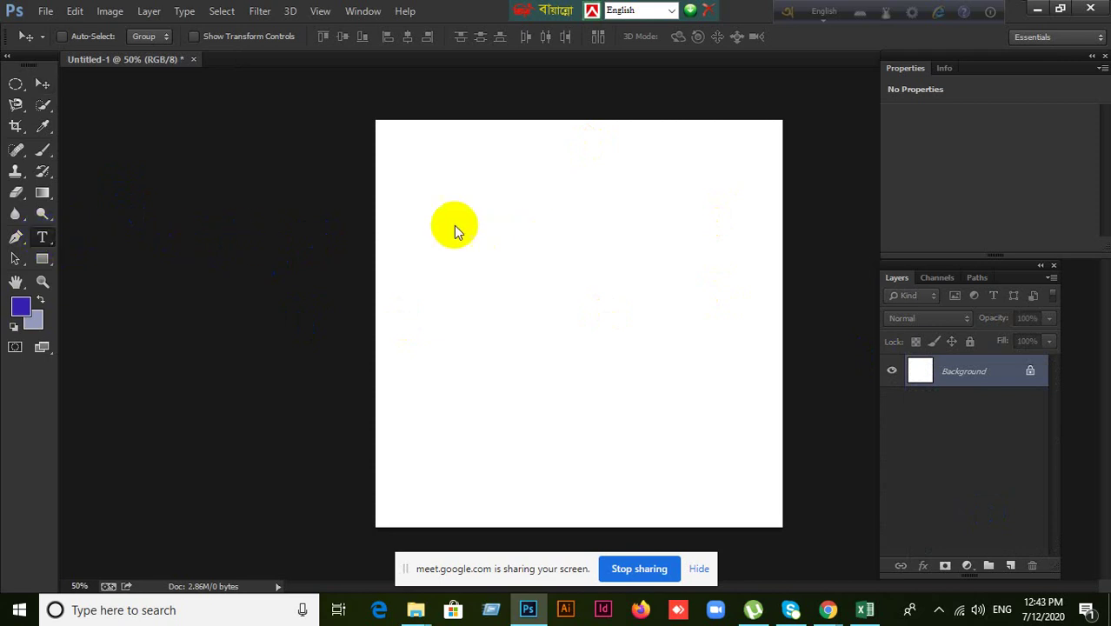
pyautogui.click(494, 183)
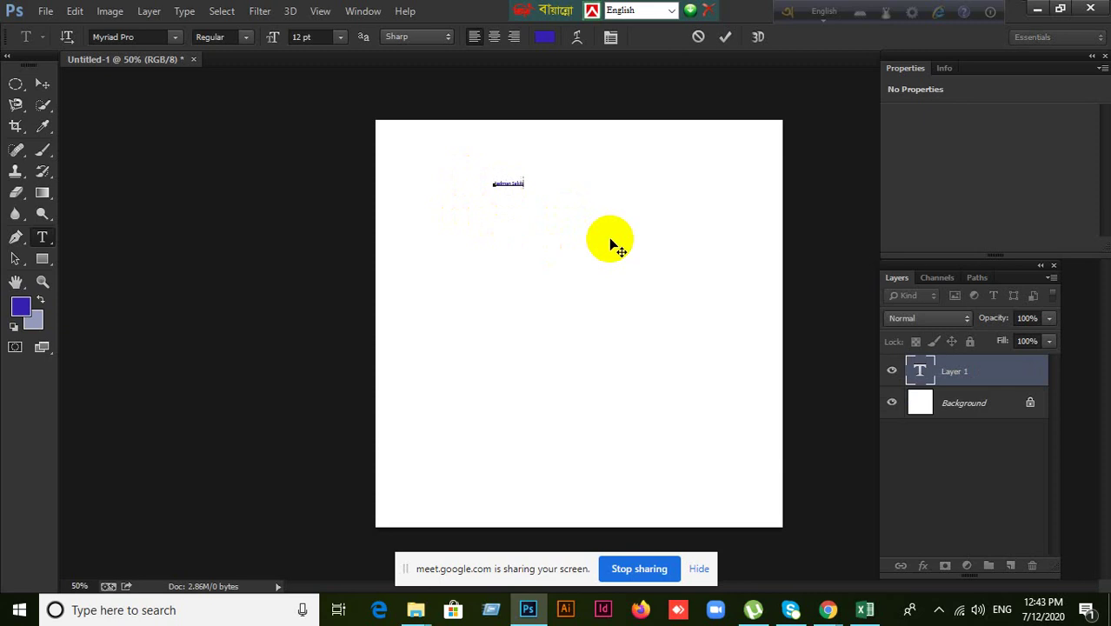
pyautogui.click(42, 84)
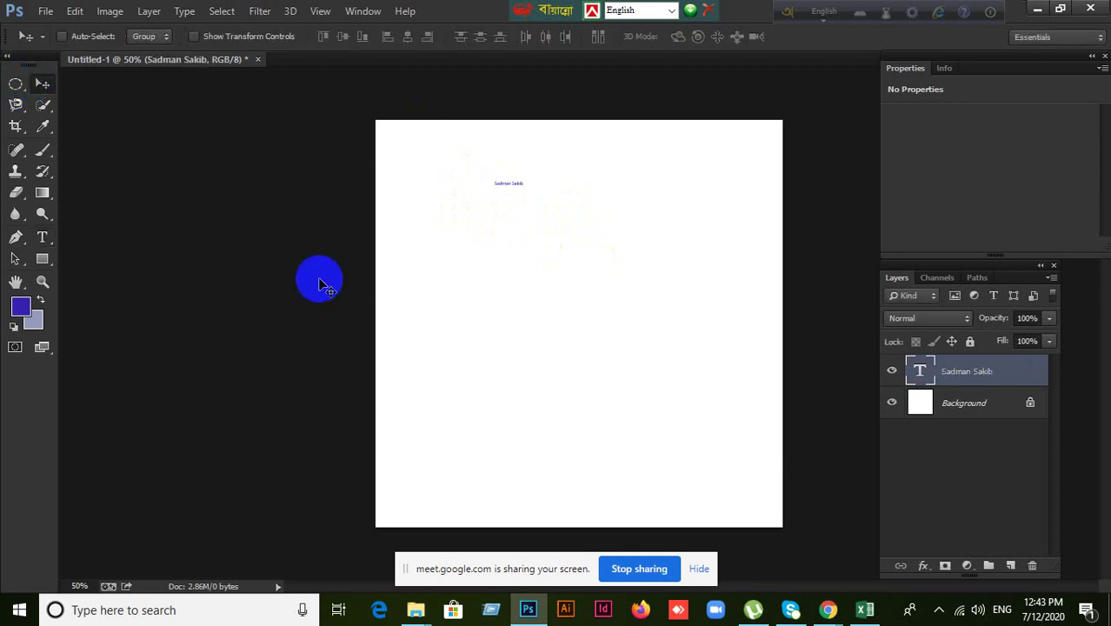
# Step: Enlarge the name text proportionally to about 788% with Free Transform and apply the change
pyautogui.hotkey('ctrl', 't')
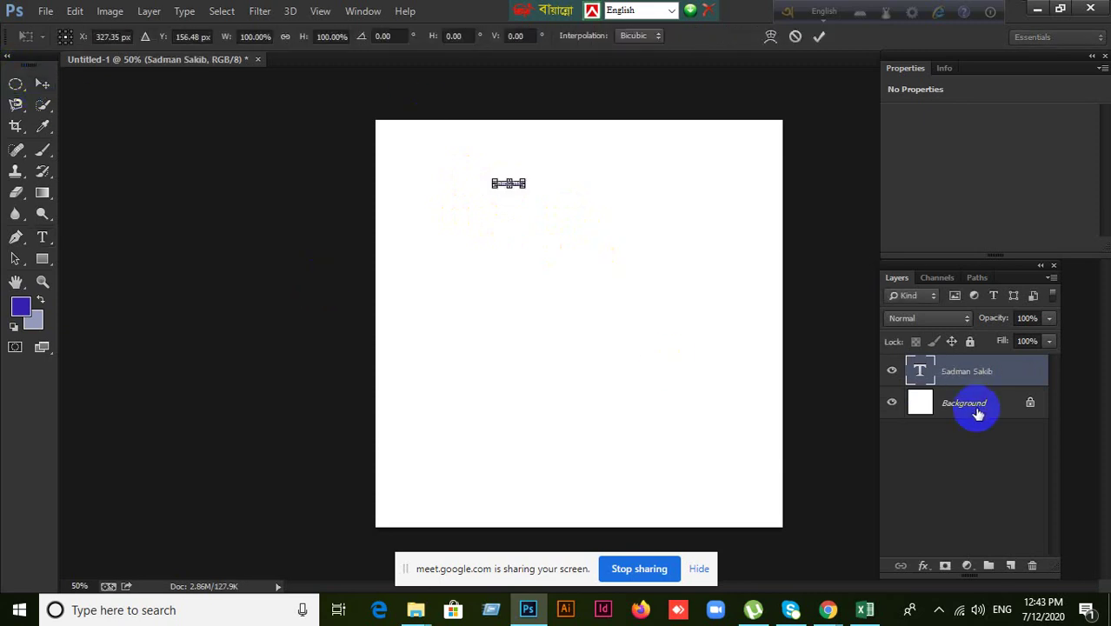
pyautogui.moveTo(521, 184); pyautogui.dragTo(709, 304)
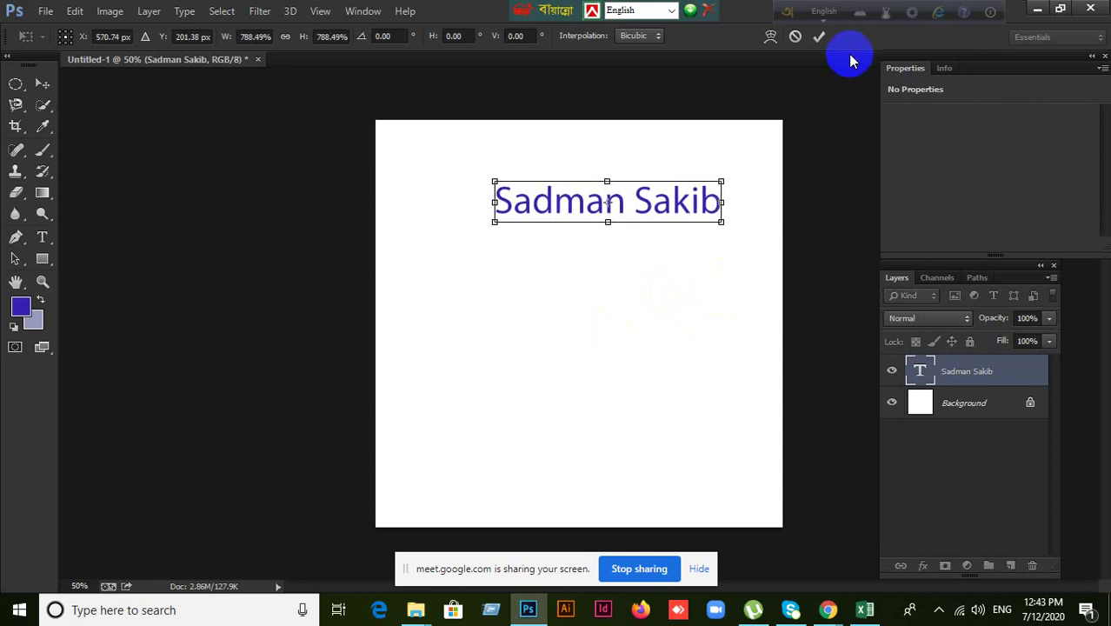
pyautogui.click(818, 36)
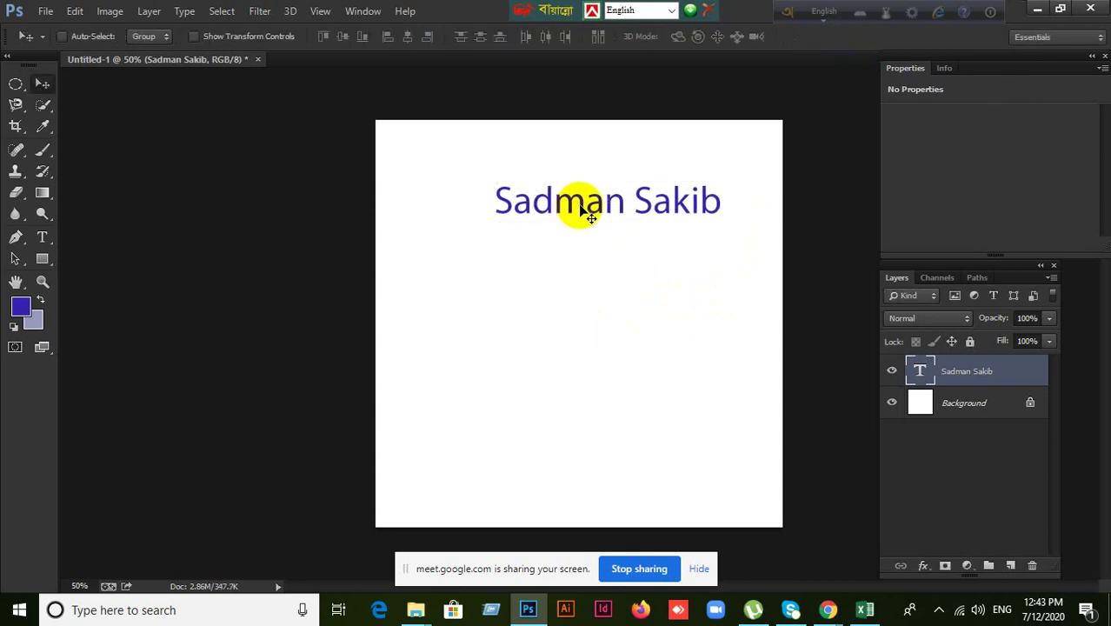
# Step: Duplicate the name text directly below the original and replace the copy's text with "Graphic Designer"
pyautogui.moveTo(581, 209); pyautogui.dragTo(575, 241)
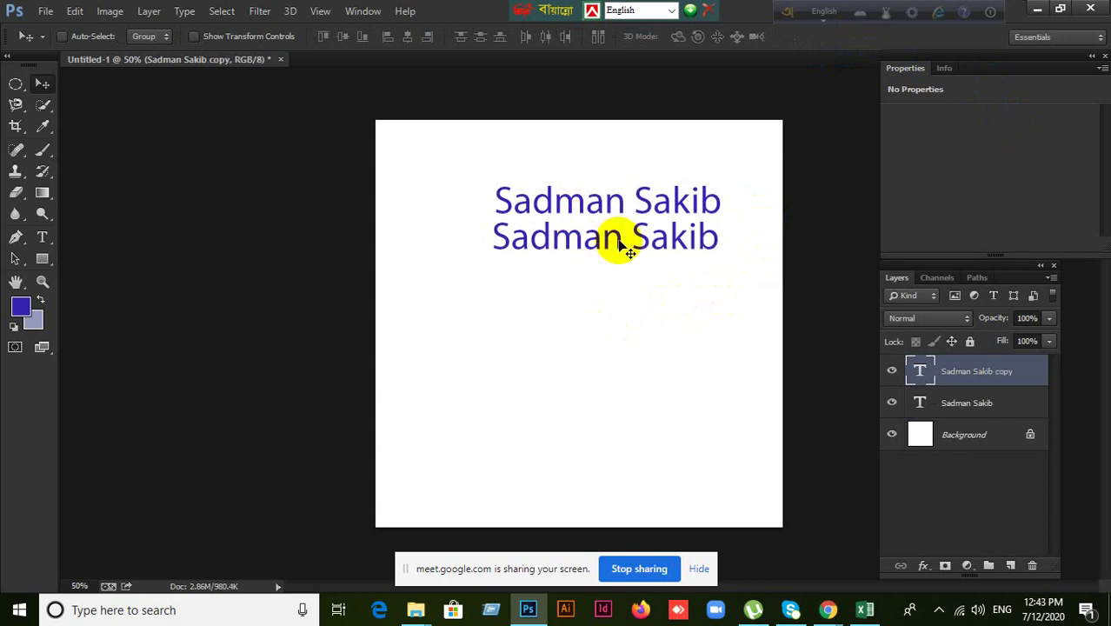
pyautogui.click(919, 372)
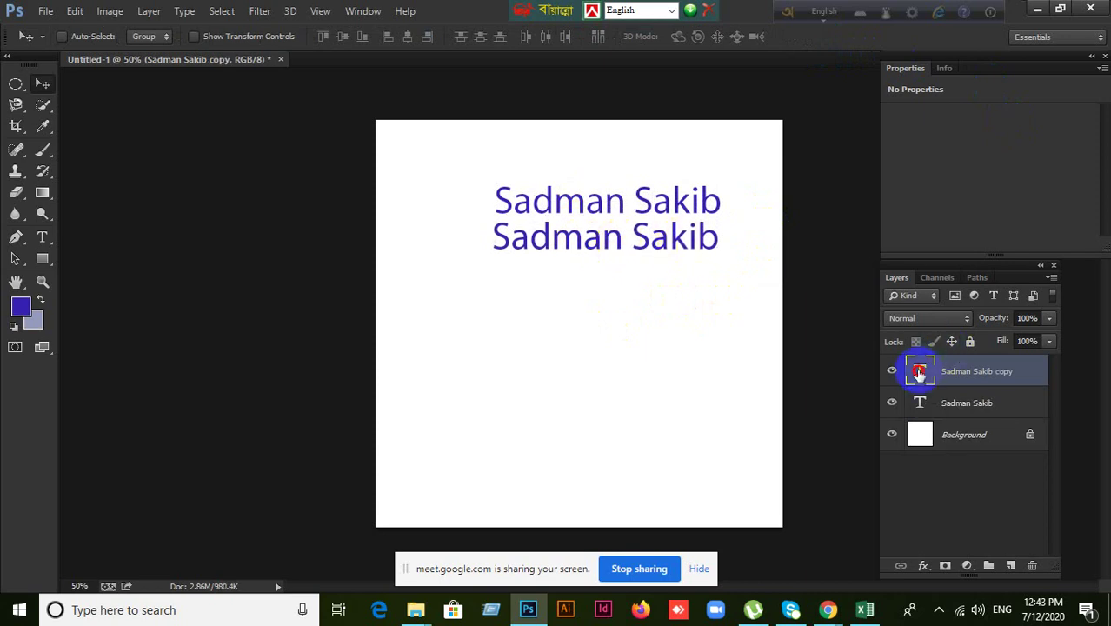
pyautogui.doubleClick(919, 372)
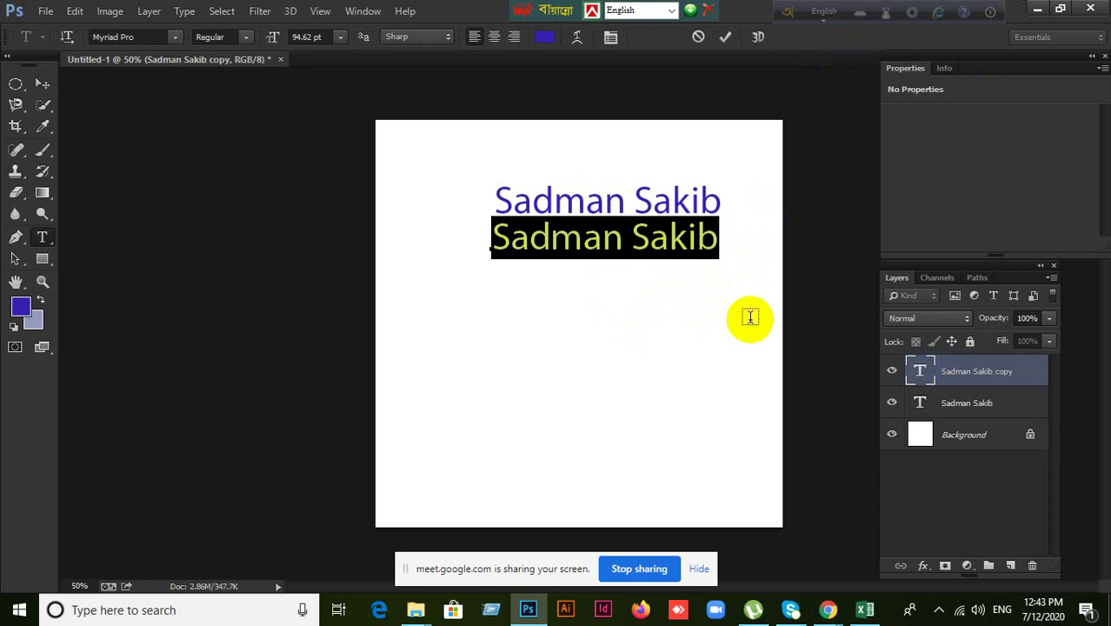
pyautogui.write('Grap')
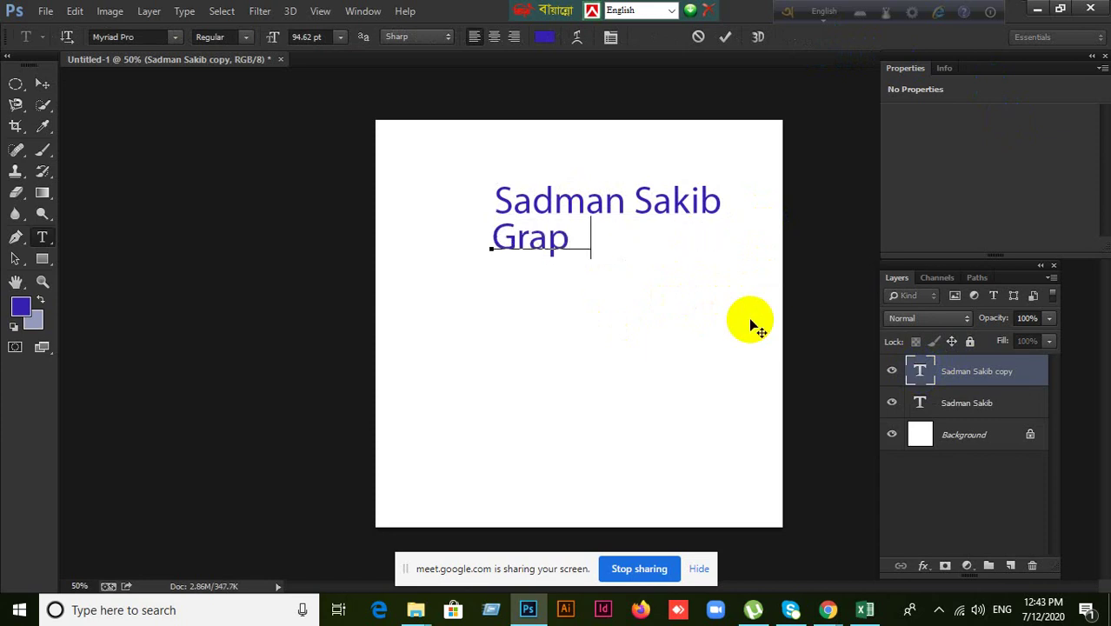
pyautogui.write('hic De')
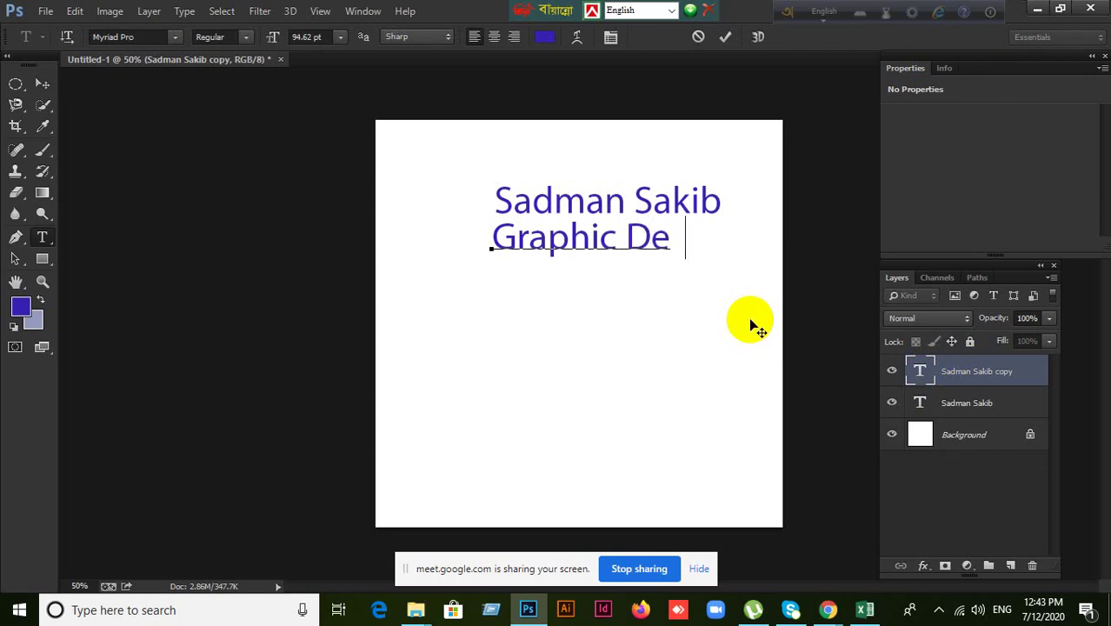
pyautogui.press('BackSpace')
pyautogui.write('sig')
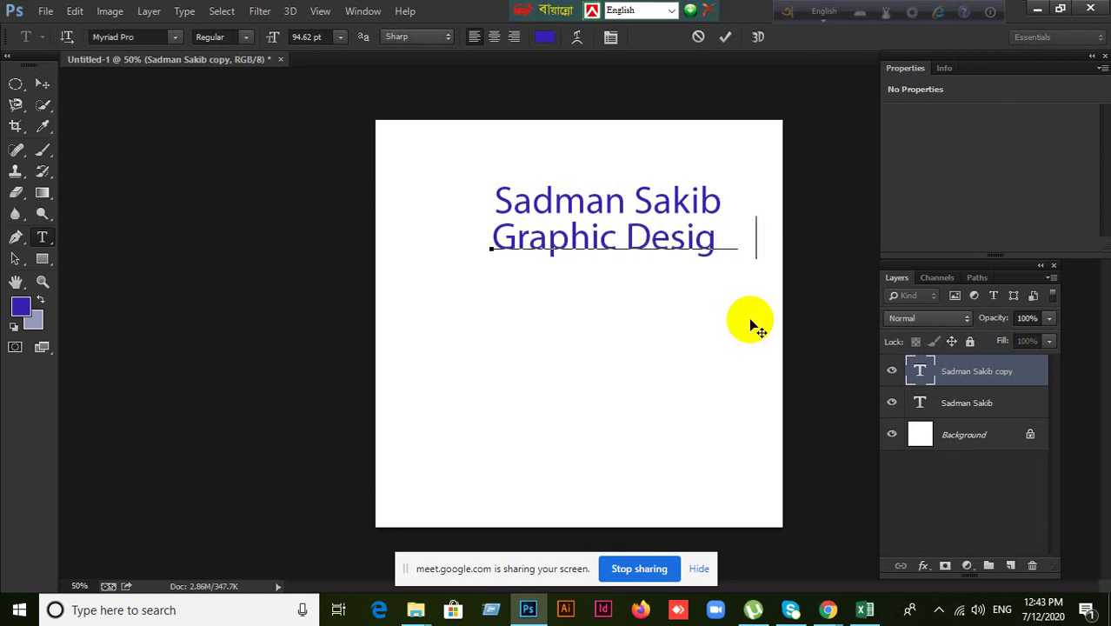
pyautogui.press('BackSpace')
pyautogui.write('ner')
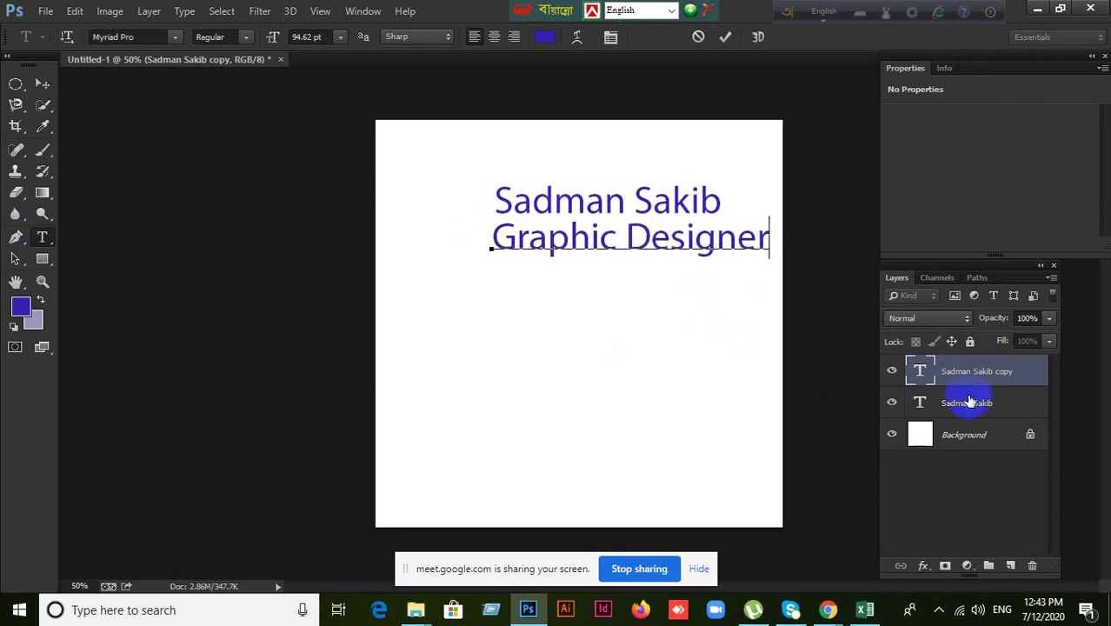
pyautogui.click(41, 83)
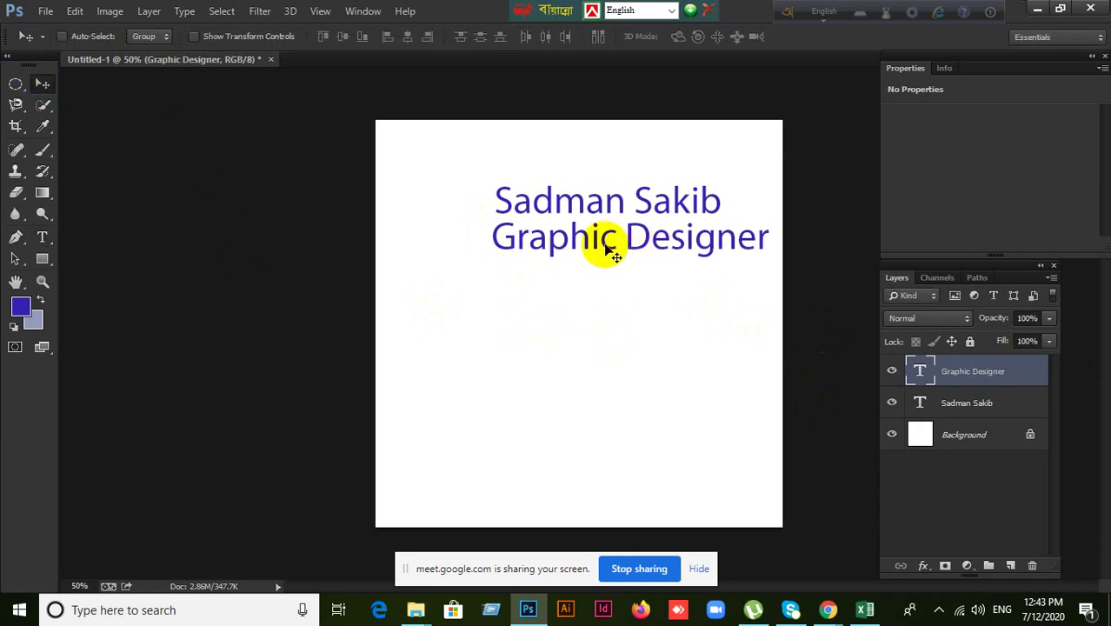
# Step: Move the name and Graphic Designer text layers together to the lower part of the canvas
pyautogui.keyDown('shift'); pyautogui.click(997, 407); pyautogui.keyUp('shift')
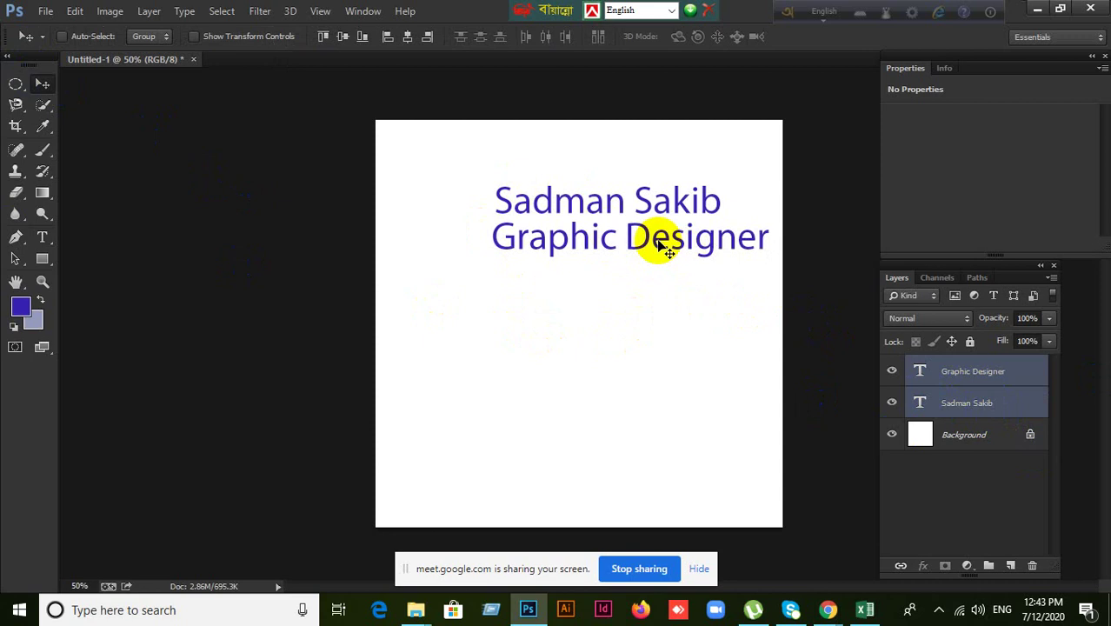
pyautogui.moveTo(644, 240); pyautogui.dragTo(571, 399)
# Step: Duplicate the Graphic Designer text into the upper part of the canvas, changing the copy to "Company Name" and shifting it slightly down
pyautogui.click(959, 383)
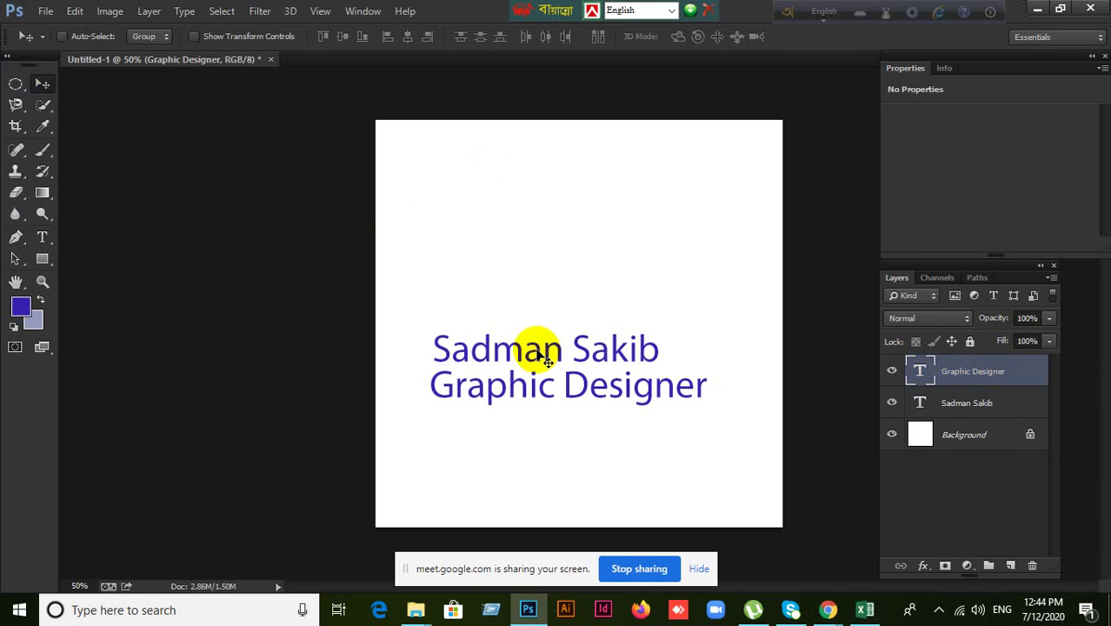
pyautogui.moveTo(541, 351); pyautogui.dragTo(543, 166)
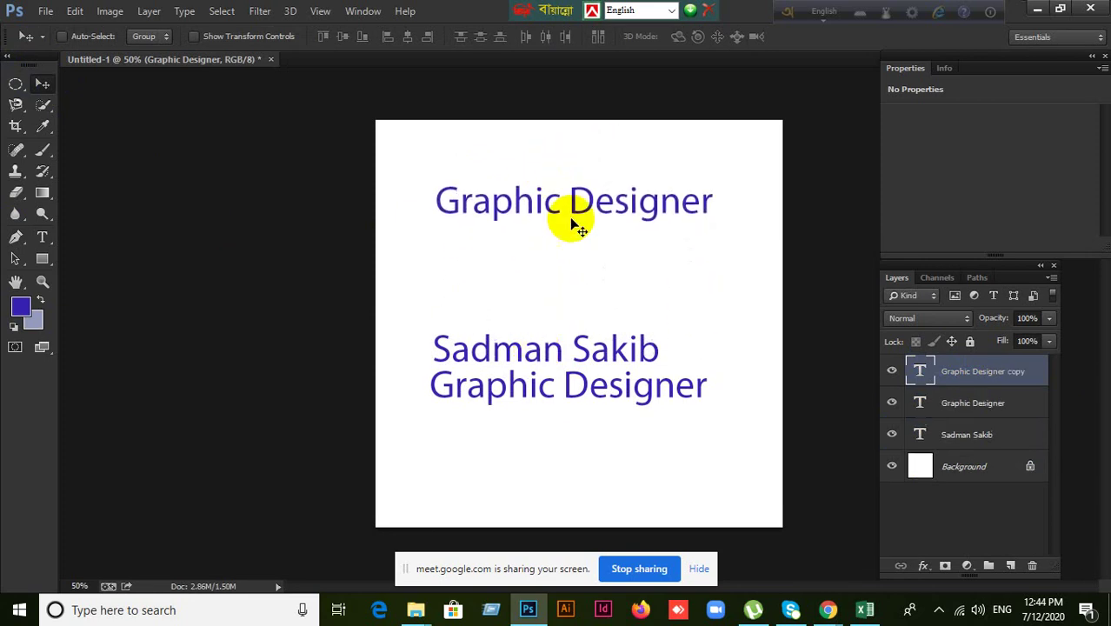
pyautogui.click(661, 213)
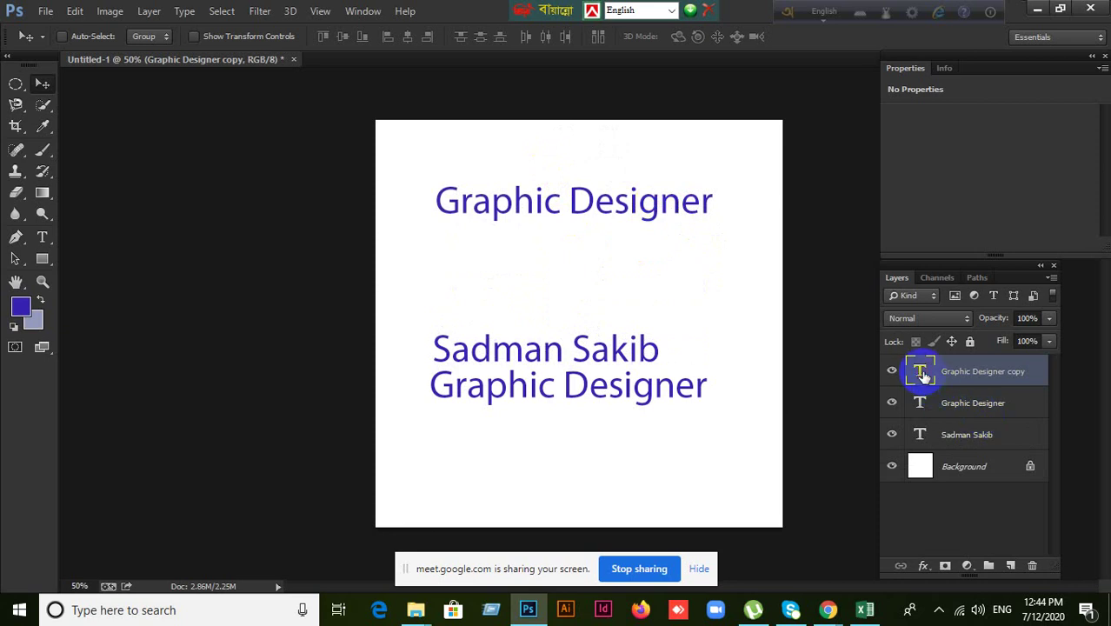
pyautogui.press('t')
pyautogui.tripleClick(714, 205)
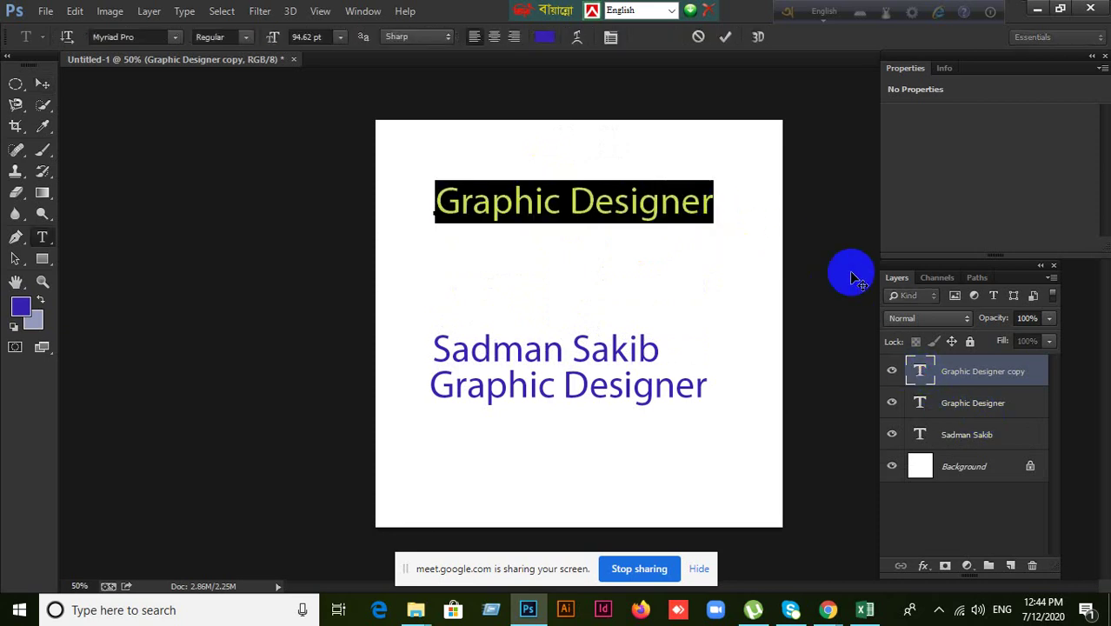
pyautogui.write('C')
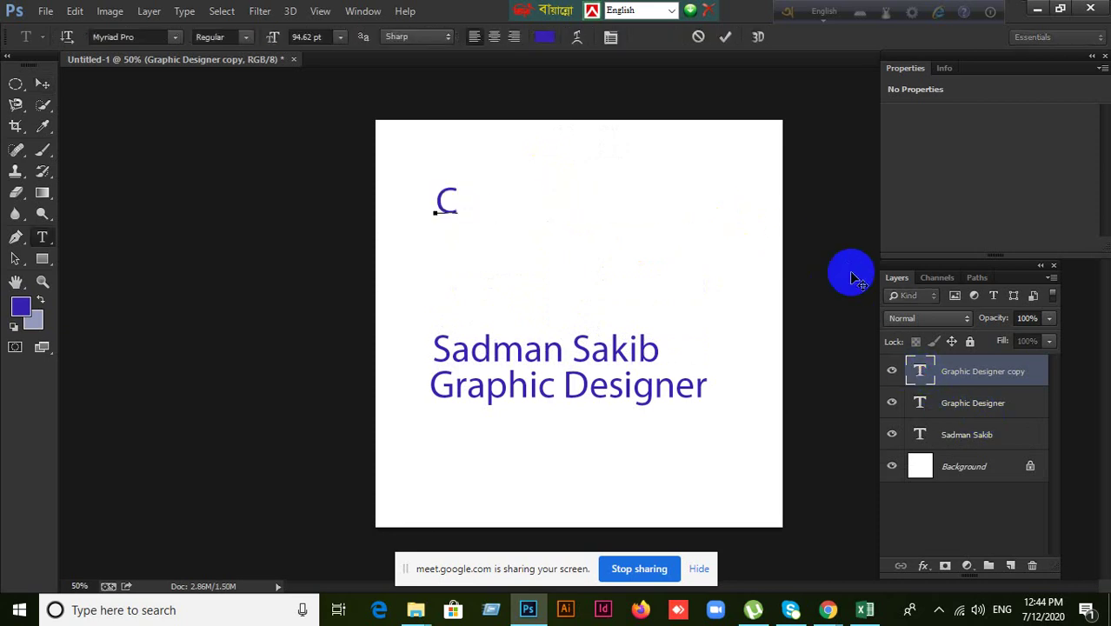
pyautogui.write('ompan')
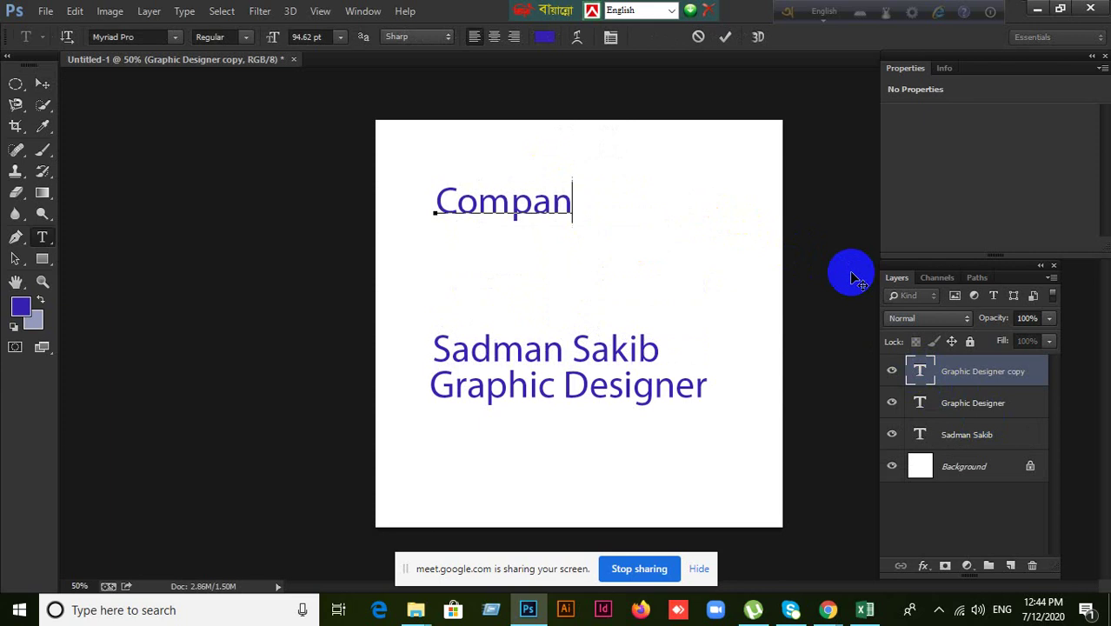
pyautogui.write('y Name')
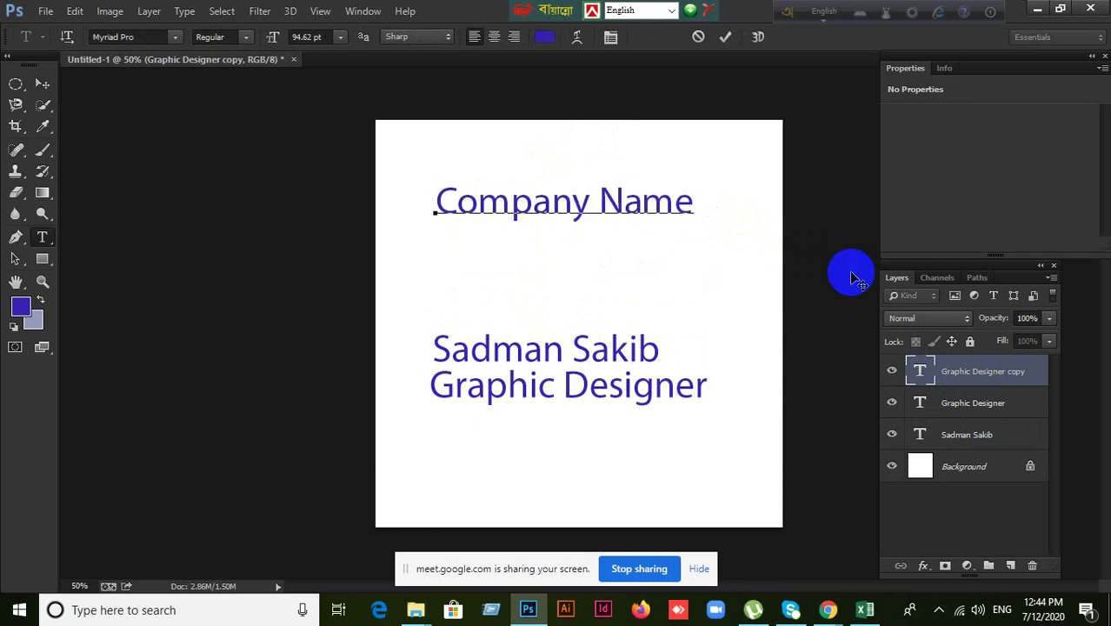
pyautogui.click(42, 83)
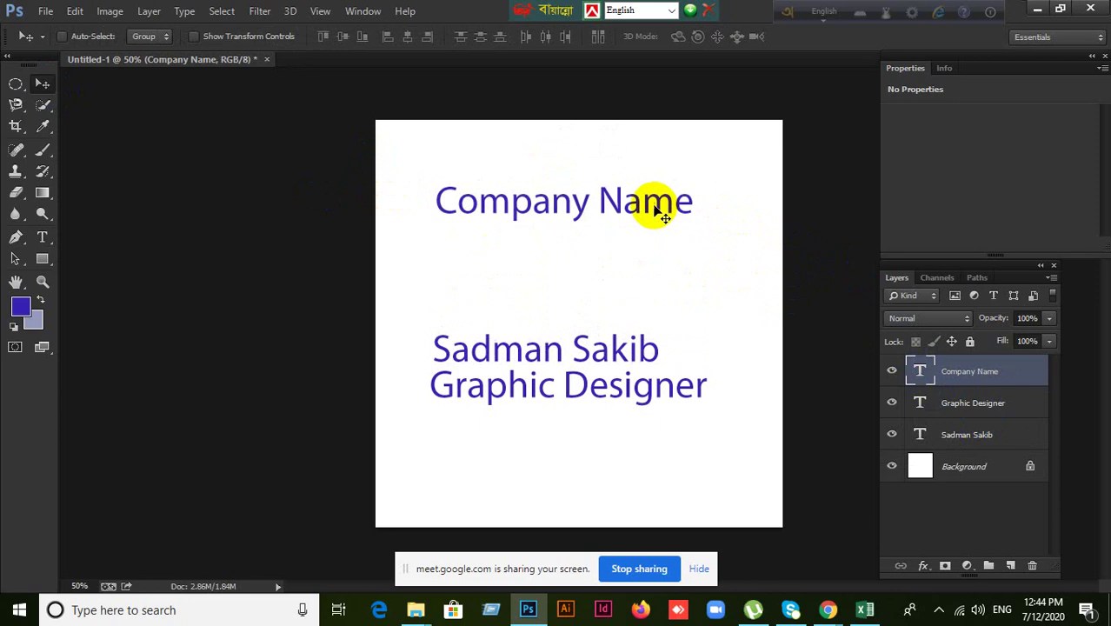
pyautogui.moveTo(653, 208); pyautogui.dragTo(655, 217)
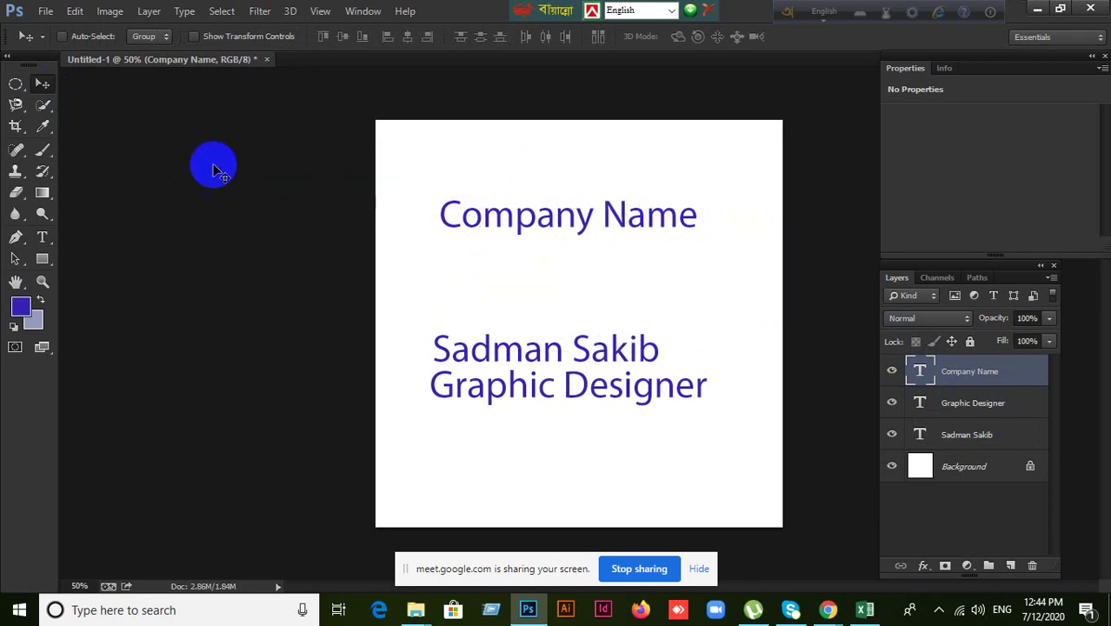
pyautogui.click(42, 236)
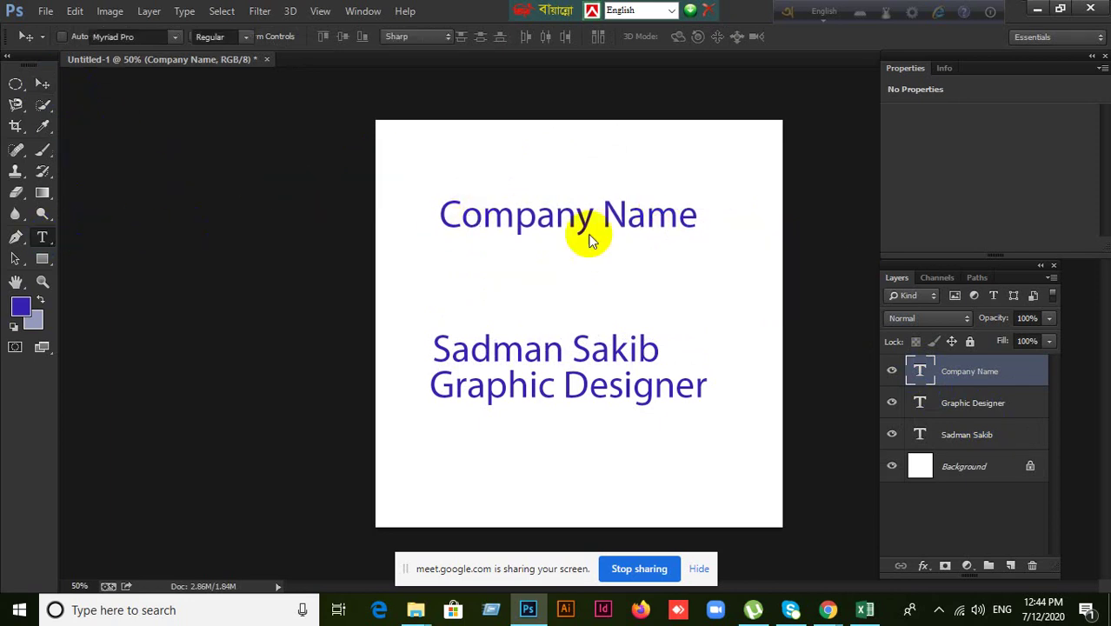
pyautogui.moveTo(539, 164); pyautogui.dragTo(595, 187)
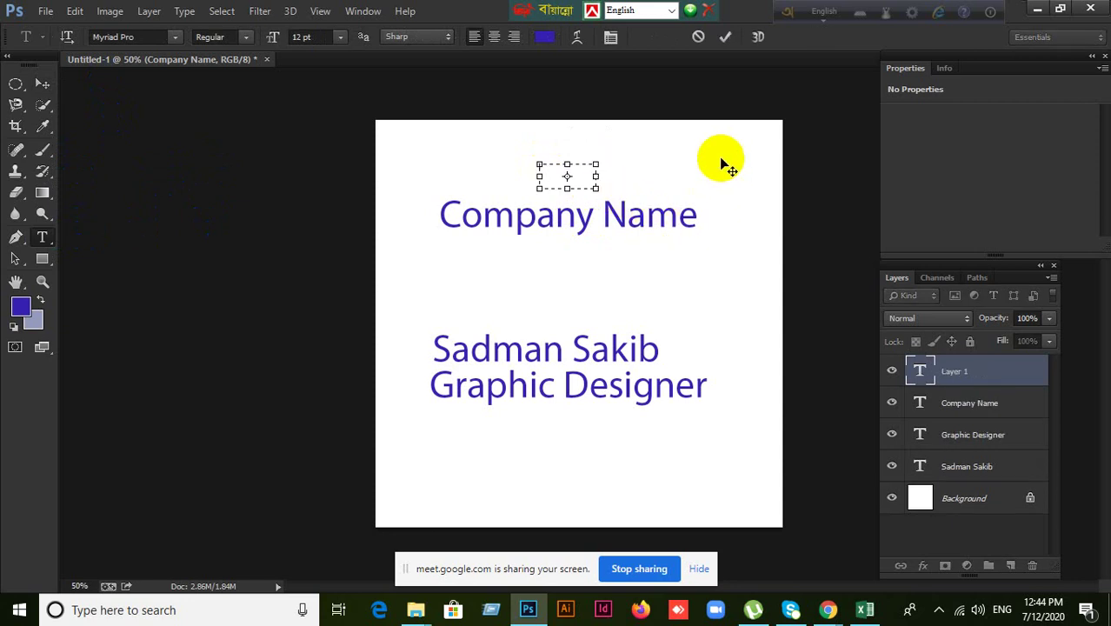
pyautogui.click(698, 37)
pyautogui.click(42, 83)
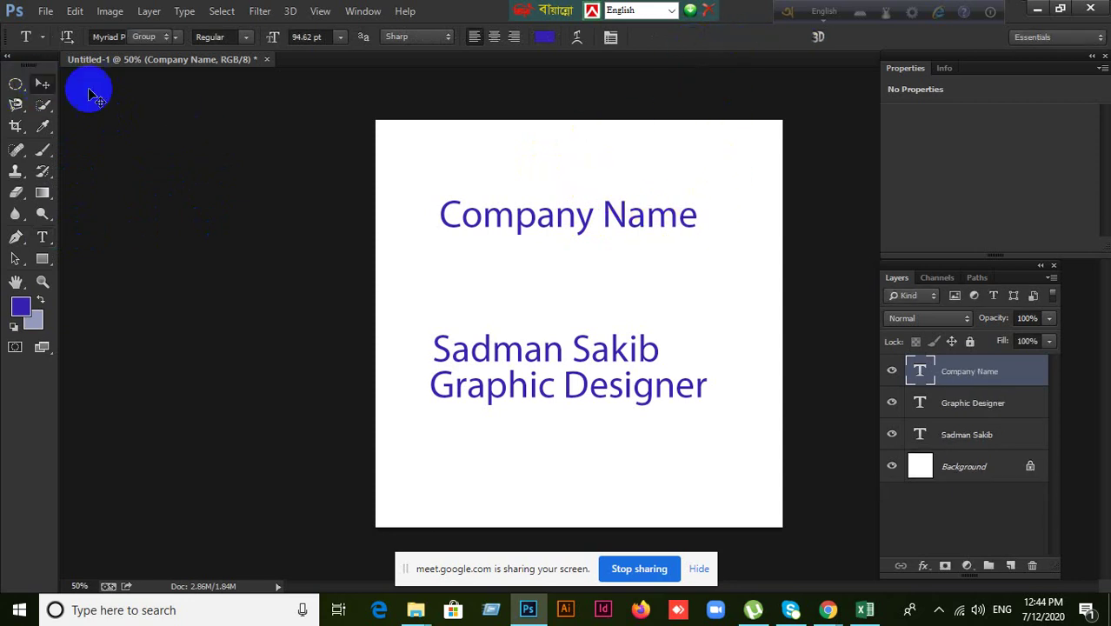
# Step: Duplicate the Company Name text just above itself, change the copy to "Logo" and centre it over the line below
pyautogui.moveTo(542, 228); pyautogui.dragTo(563, 192)
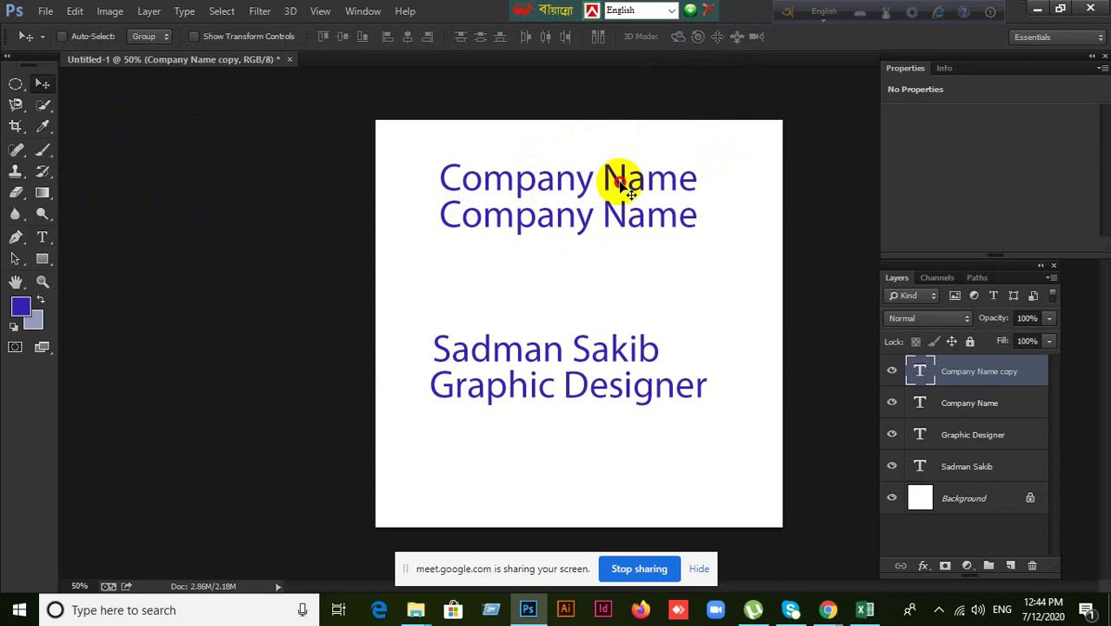
pyautogui.click(919, 370)
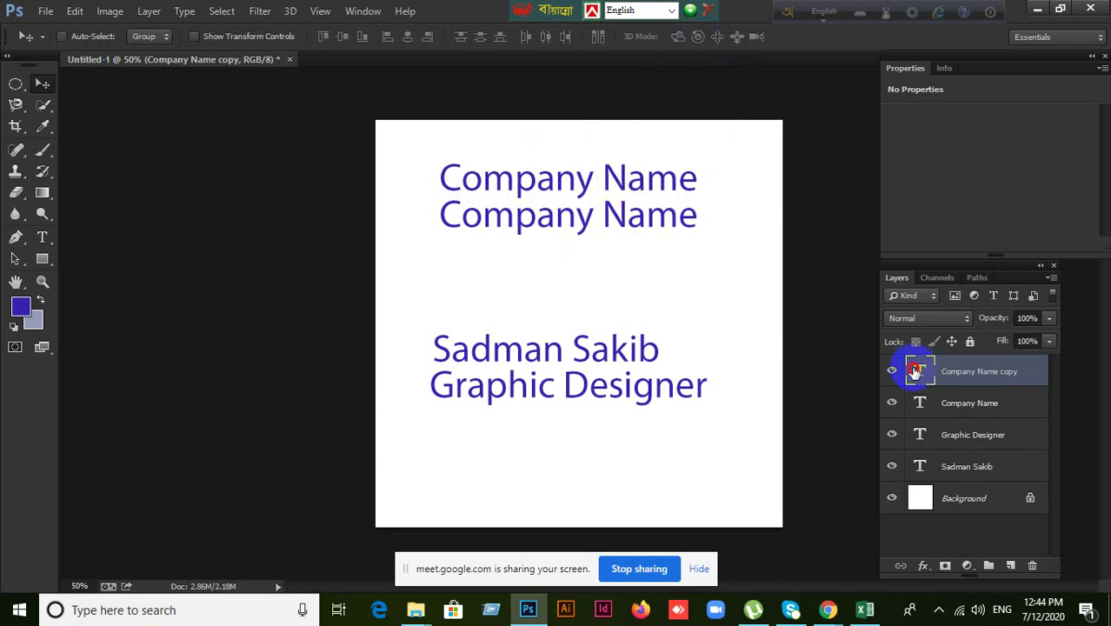
pyautogui.doubleClick(914, 370)
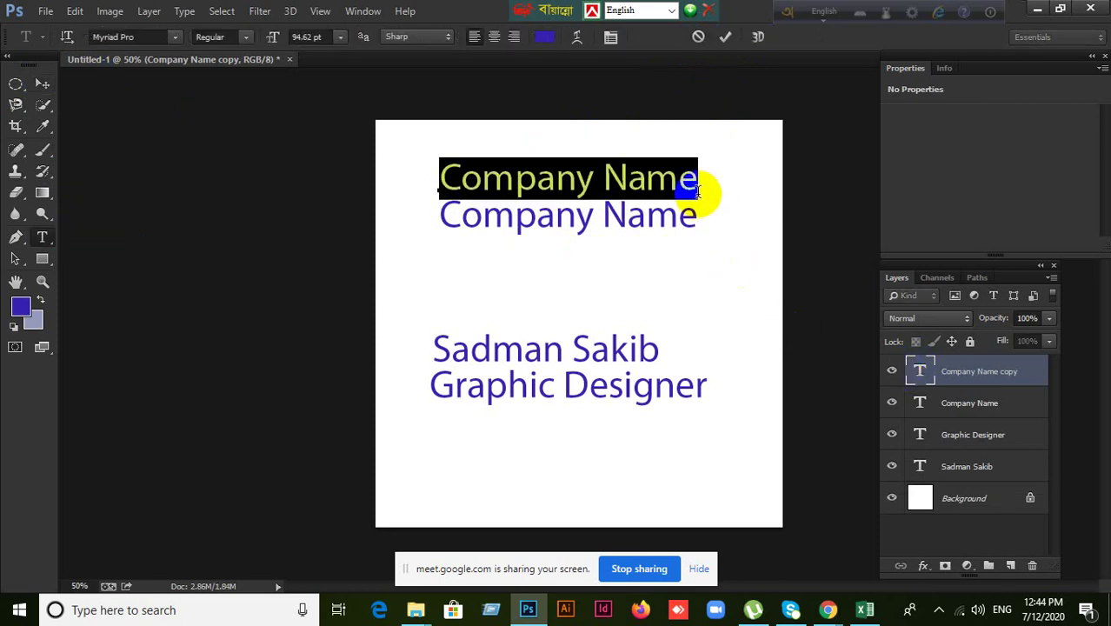
pyautogui.write('L')
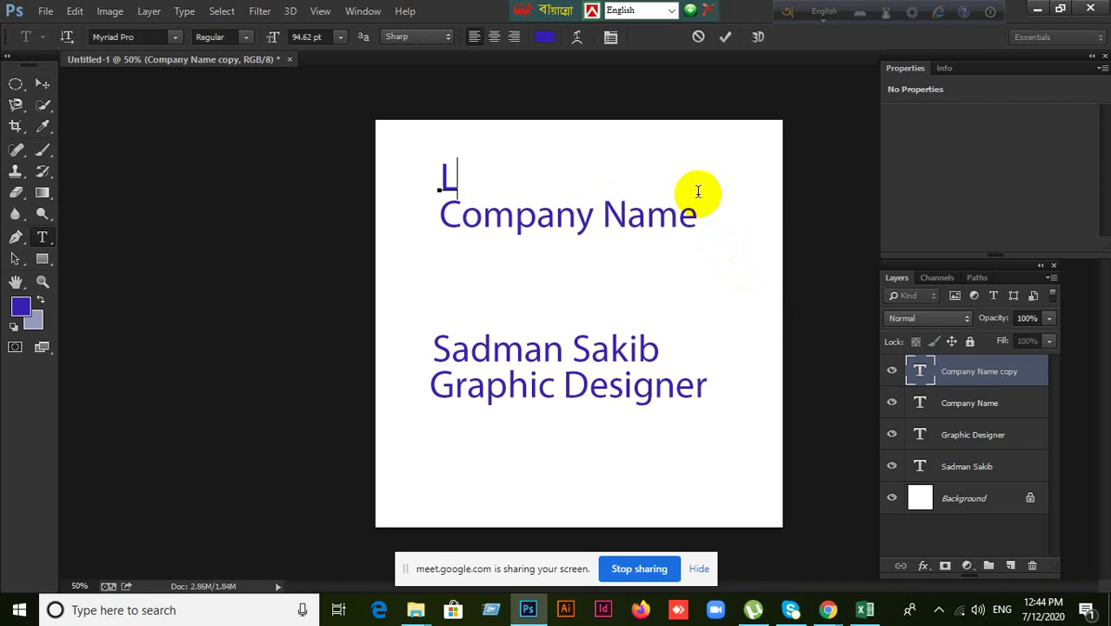
pyautogui.write('go')
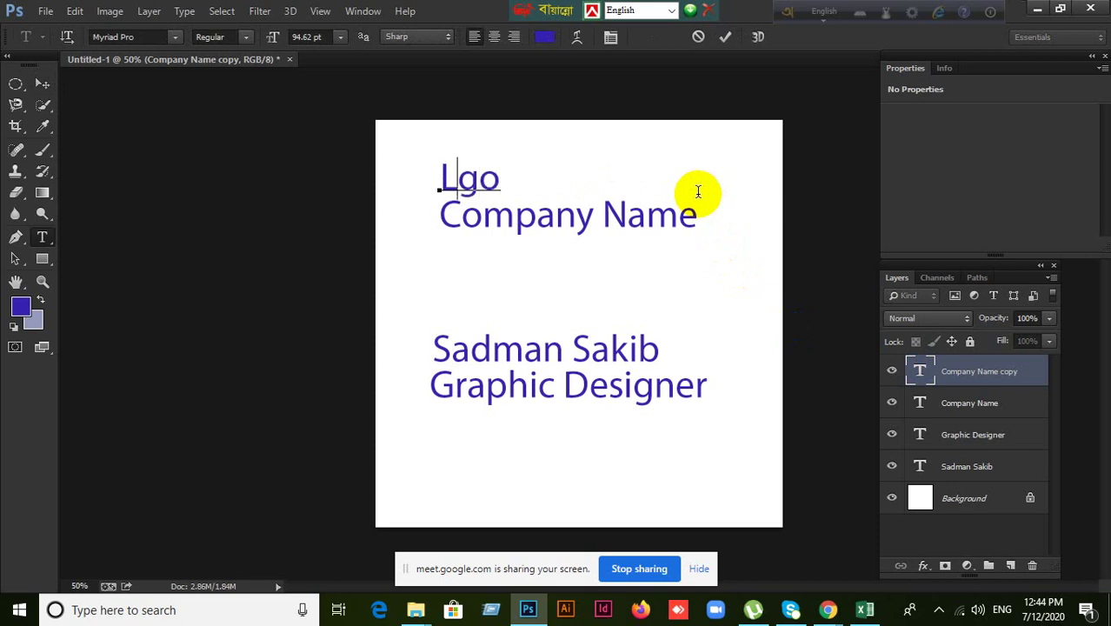
pyautogui.press('Delete')
pyautogui.press('Delete')
pyautogui.write('ogo')
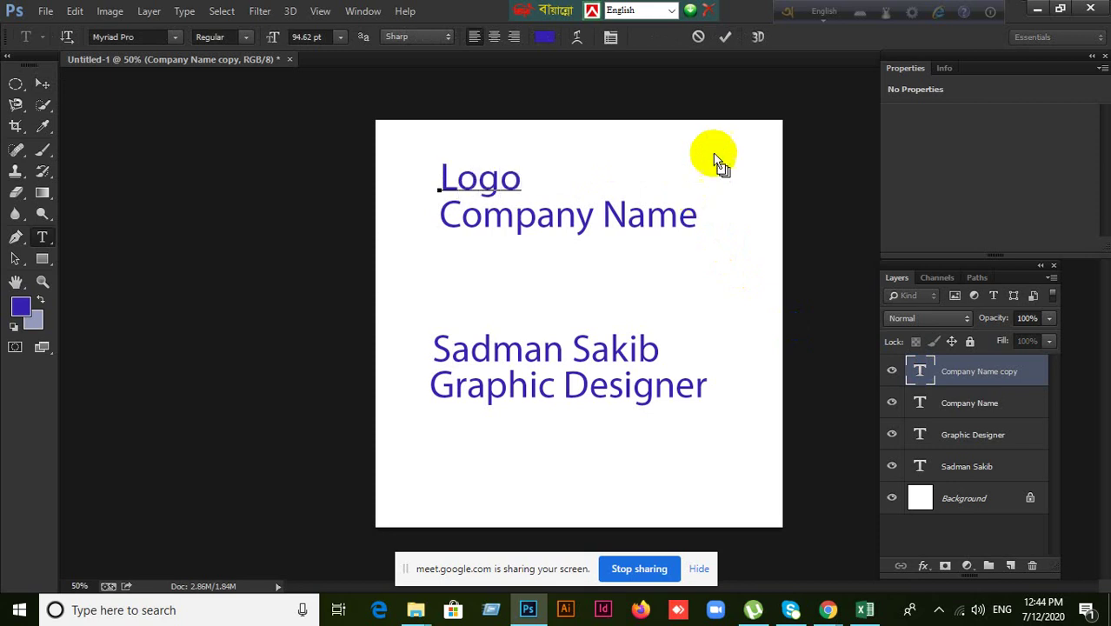
pyautogui.click(41, 83)
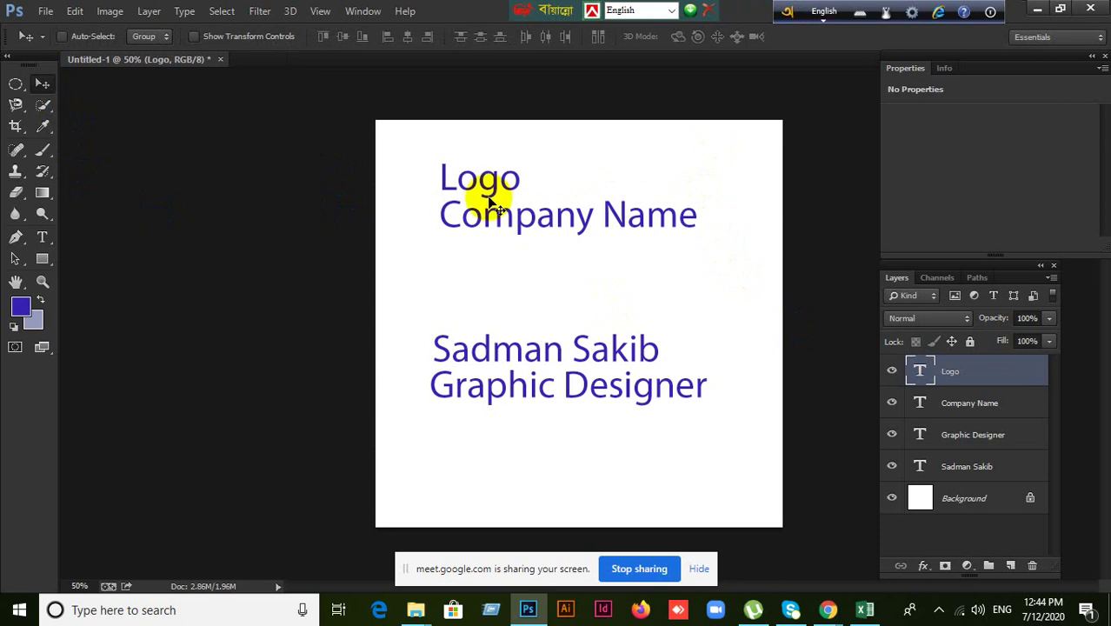
pyautogui.moveTo(496, 180); pyautogui.dragTo(595, 179)
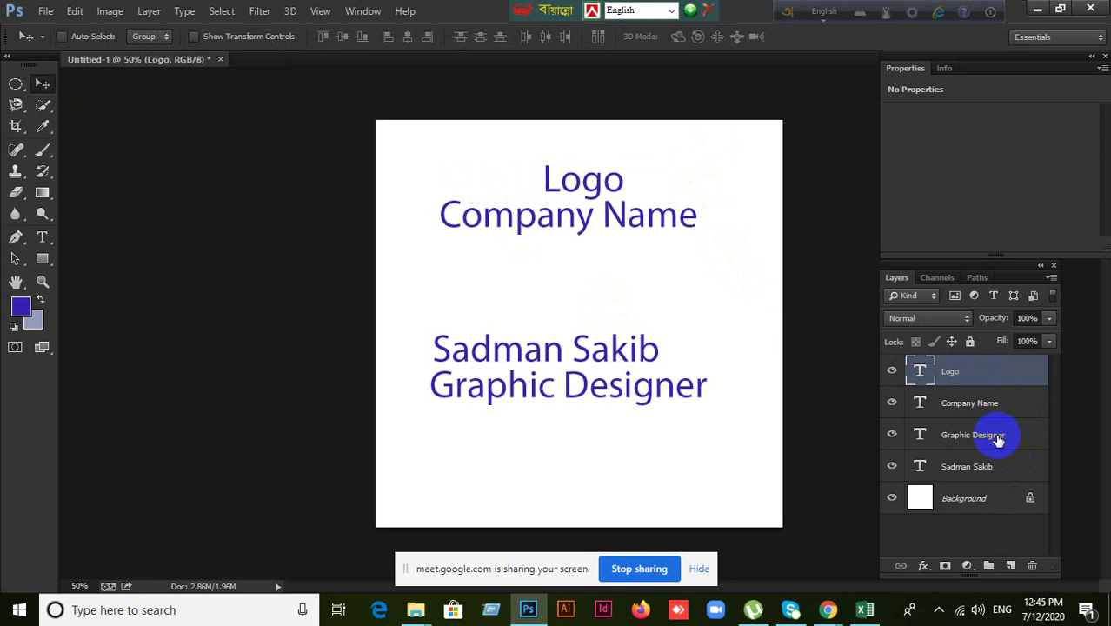
# Step: Place the Graphic Designer layer directly beneath the name layer in the stack and group these two layers
pyautogui.moveTo(998, 440); pyautogui.dragTo(985, 374)
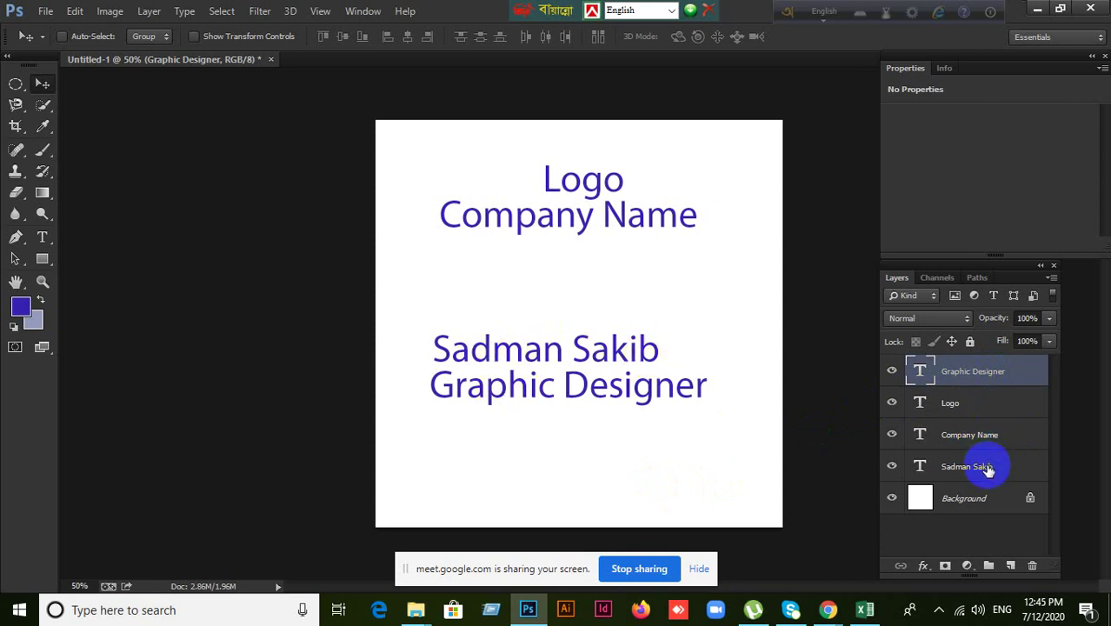
pyautogui.moveTo(980, 373); pyautogui.dragTo(985, 476)
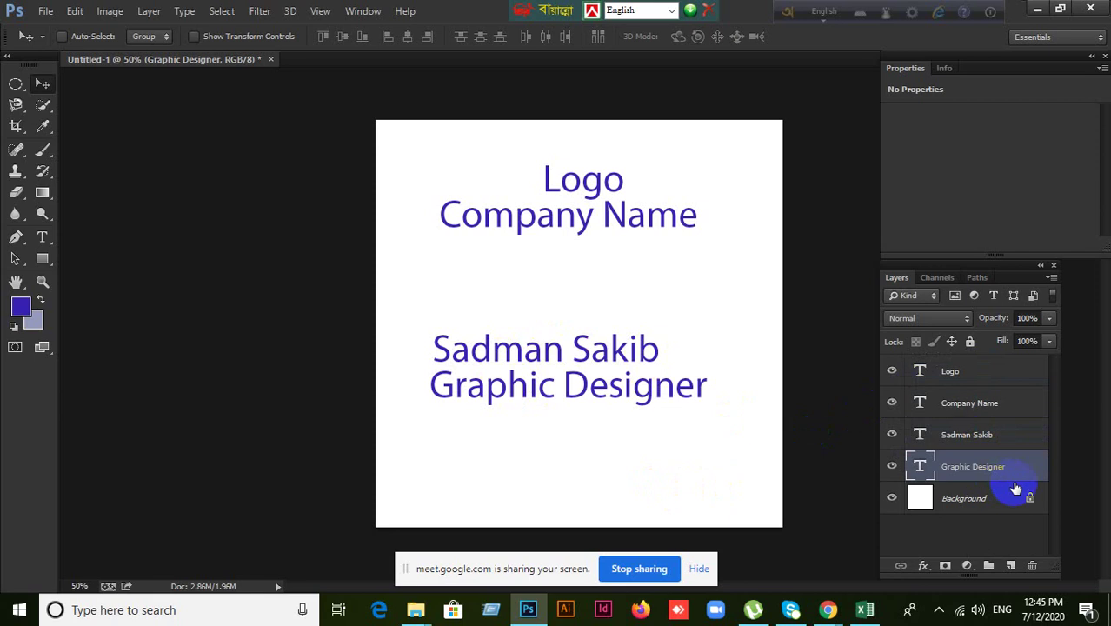
pyautogui.click(982, 436)
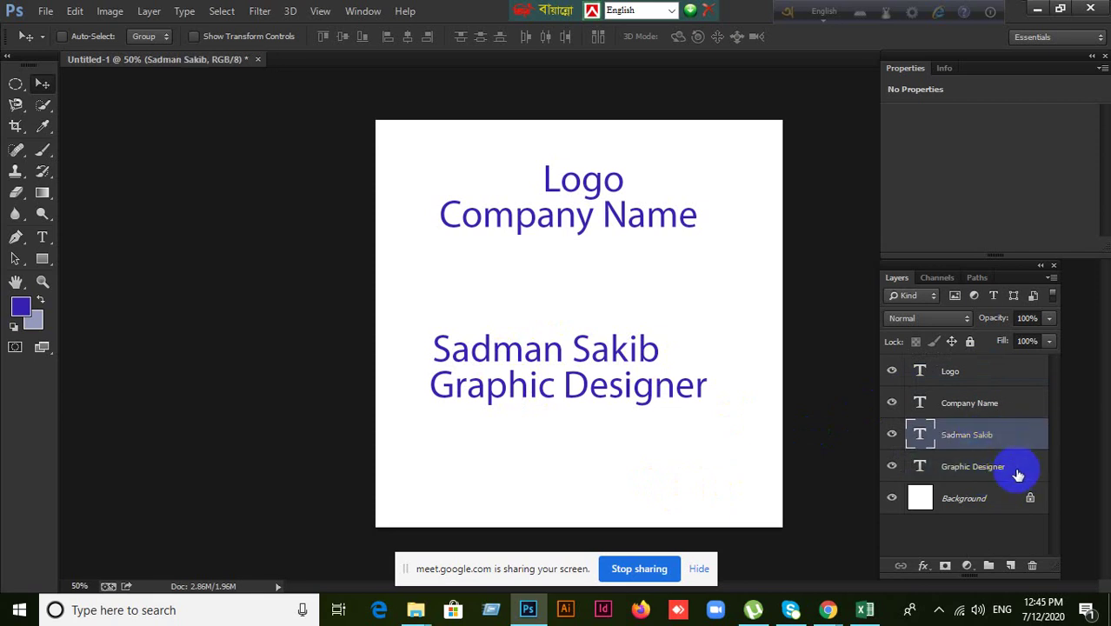
pyautogui.keyDown('shift'); pyautogui.click(1015, 472); pyautogui.keyUp('shift')
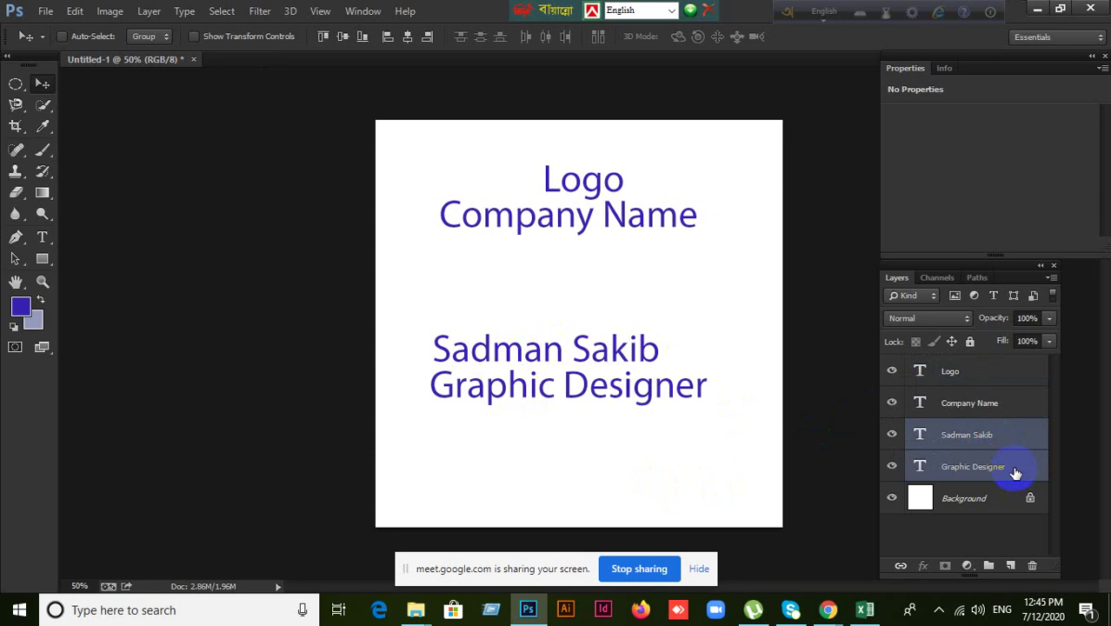
pyautogui.hotkey('ctrl', 'g')
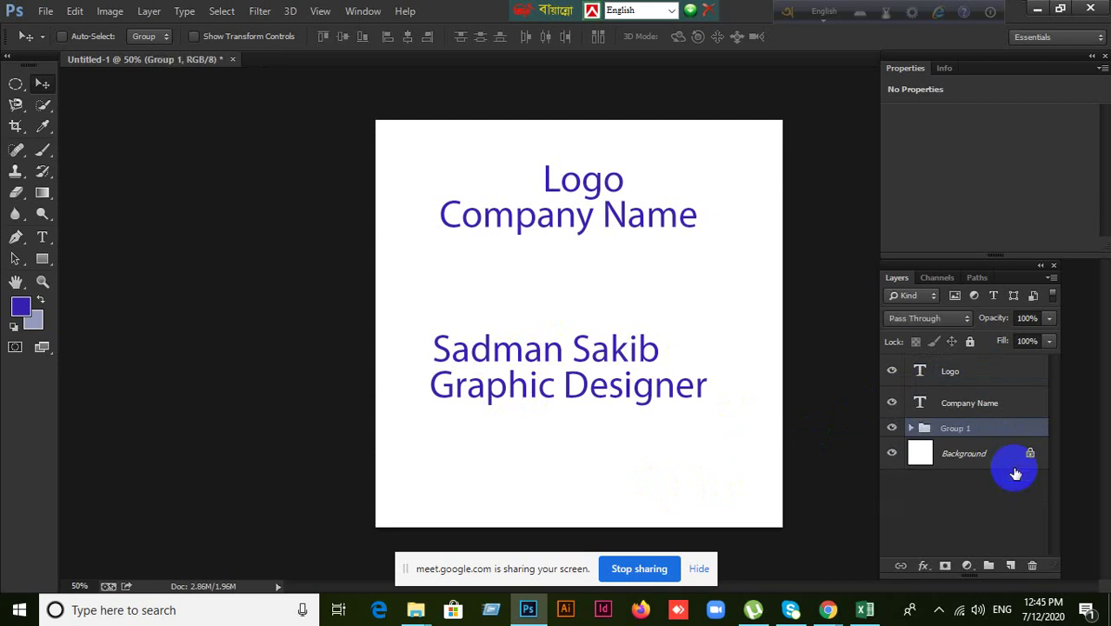
# Step: Rename the new group above the Background layer as "Name & Designation"
pyautogui.doubleClick(956, 428)
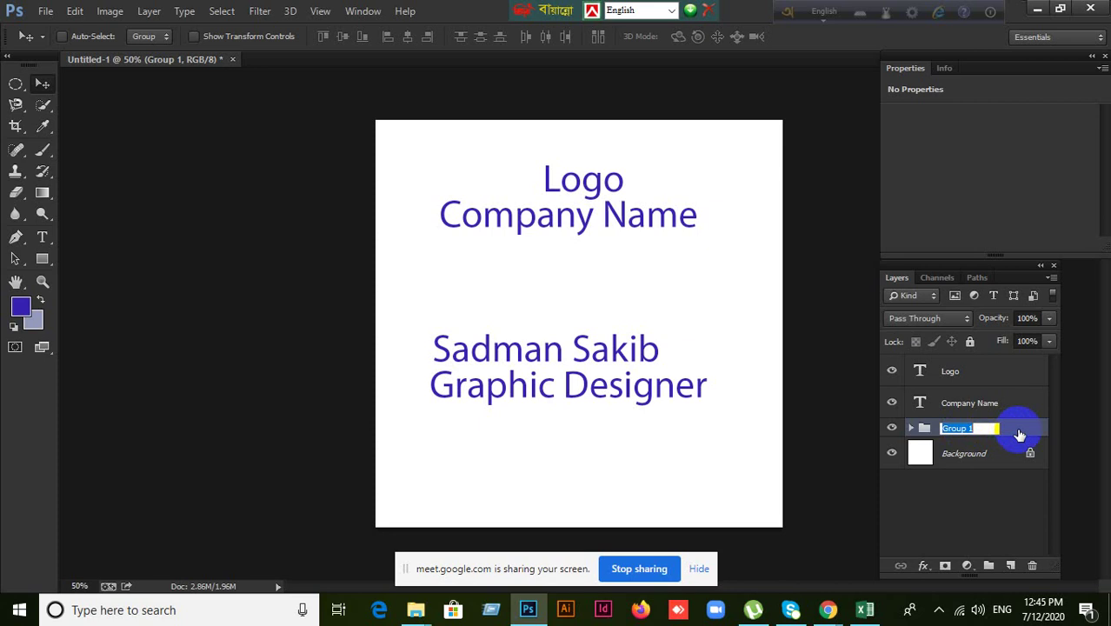
pyautogui.write('Name & Designation')
pyautogui.click(1013, 405)
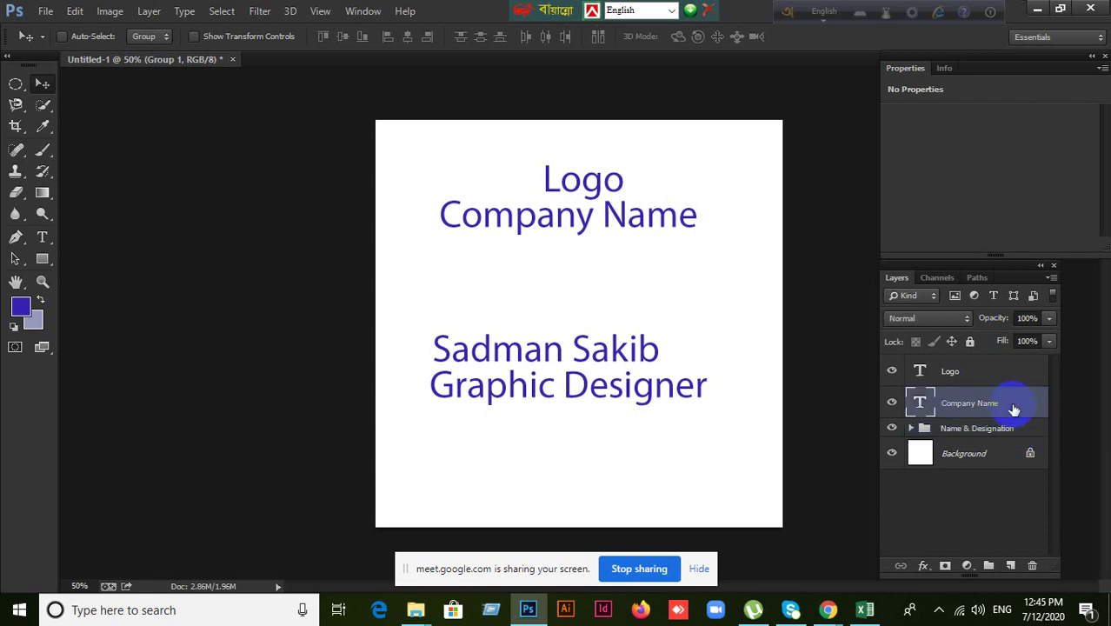
# Step: Inspect the Name & Designation group by toggling its visibility and expanding and collapsing its contents
pyautogui.click(949, 428)
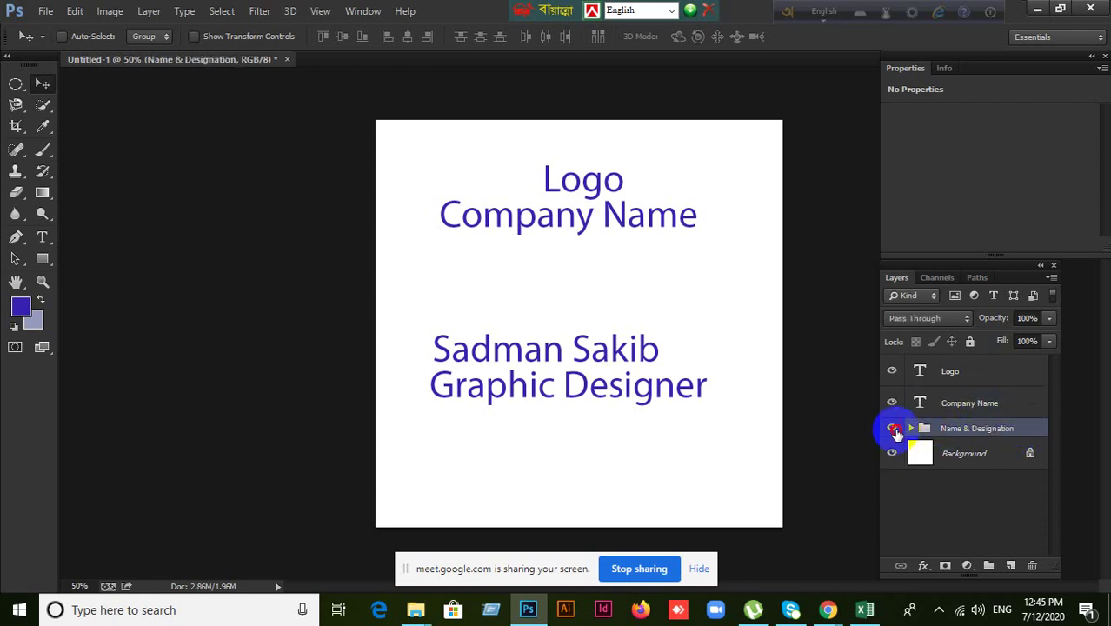
pyautogui.click(891, 428)
pyautogui.click(890, 427)
pyautogui.click(910, 427)
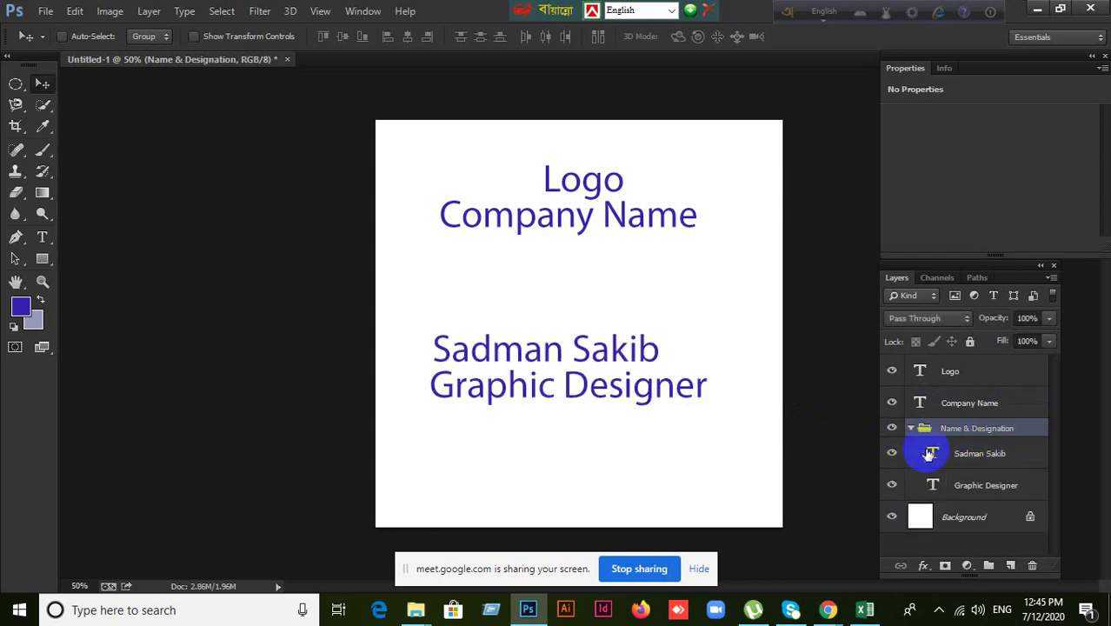
pyautogui.click(910, 428)
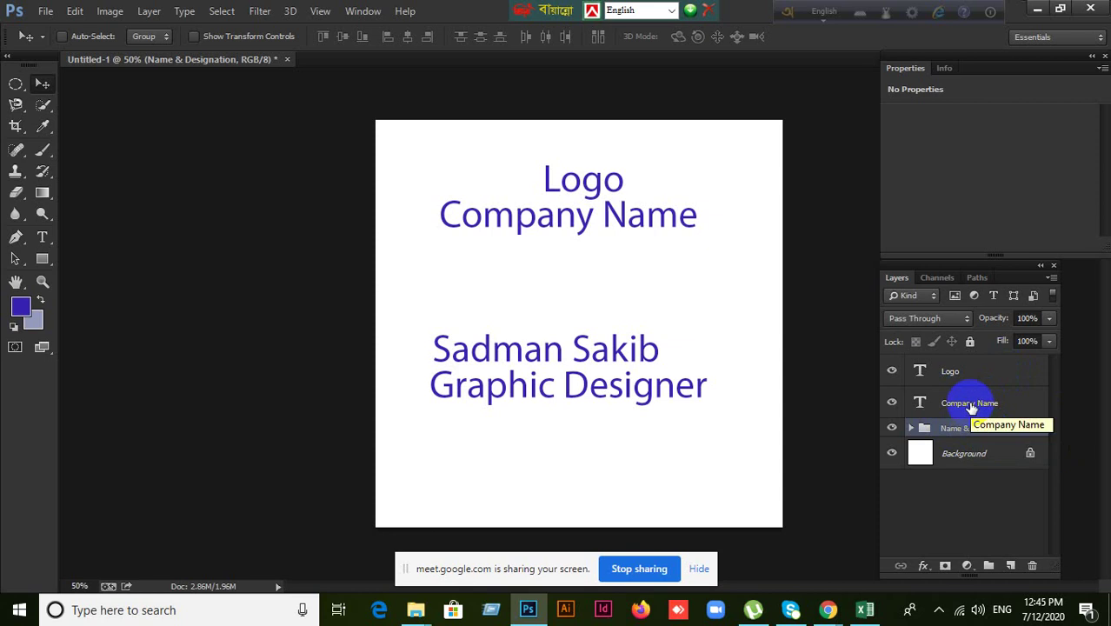
# Step: Group the Logo and Company Name text layers together
pyautogui.click(968, 400)
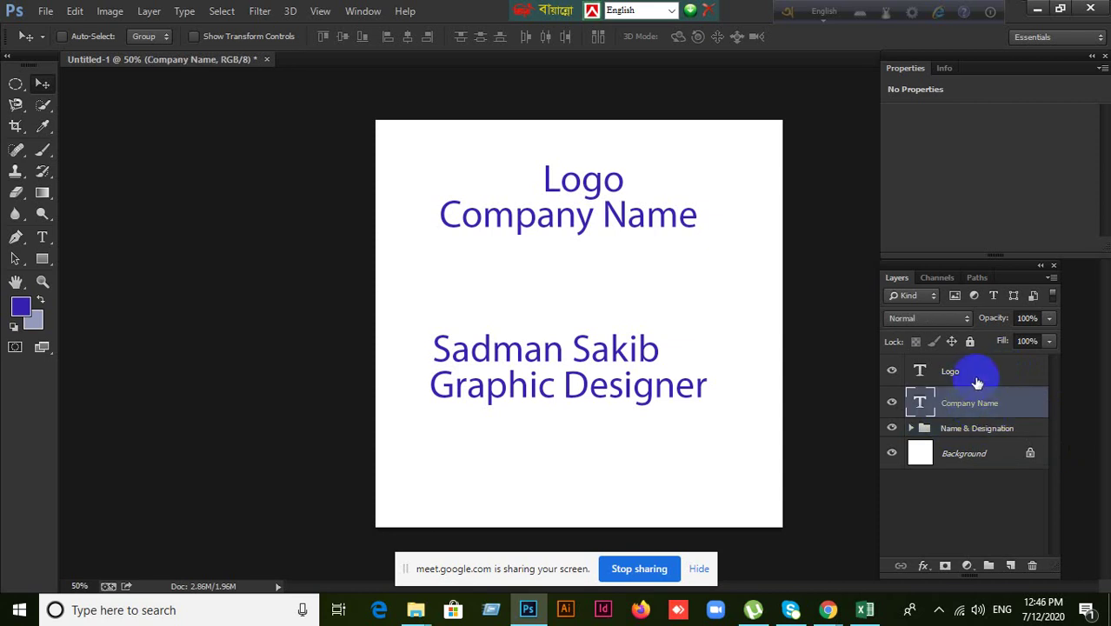
pyautogui.click(977, 380)
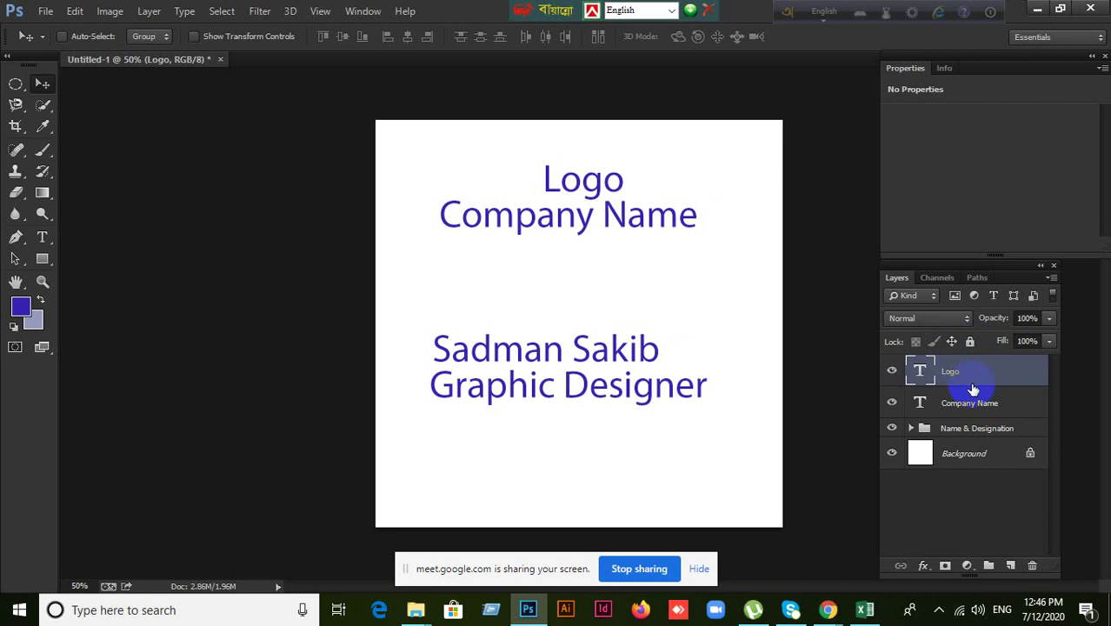
pyautogui.keyDown('shift'); pyautogui.click(983, 402); pyautogui.keyUp('shift')
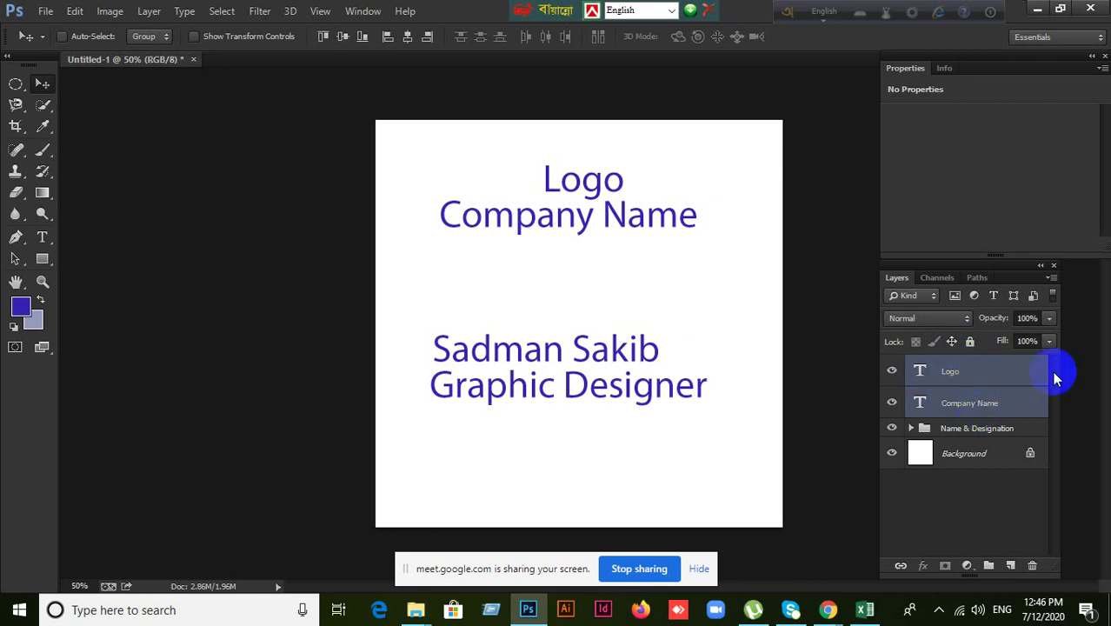
pyautogui.hotkey('ctrl', 'g')
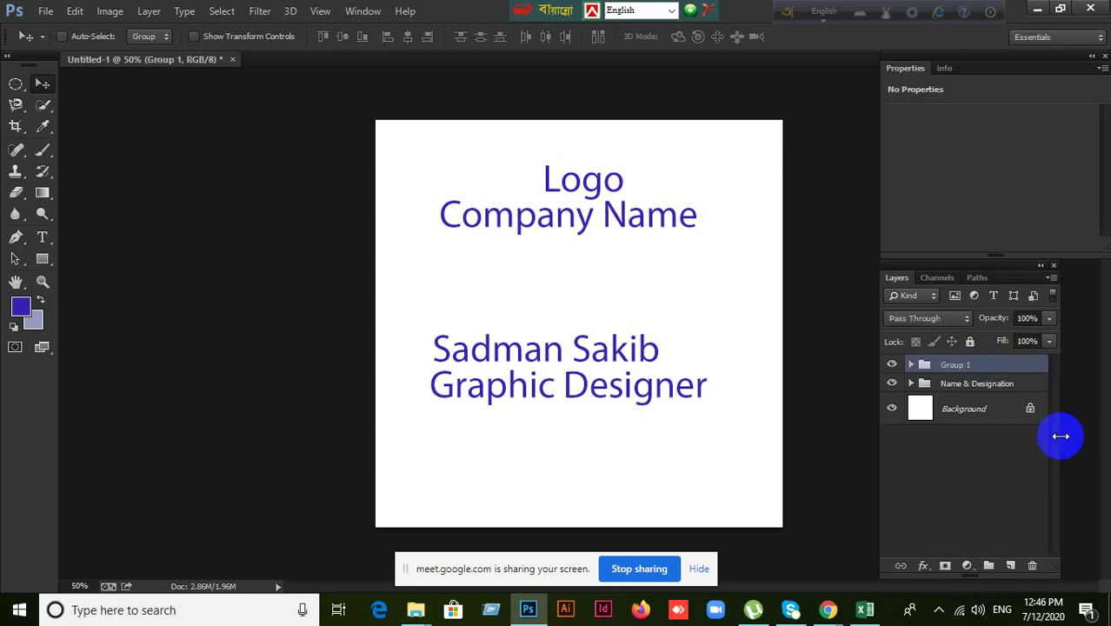
# Step: Rename the group holding the Logo and Company Name layers as "Company name & Logo"
pyautogui.doubleClick(955, 365)
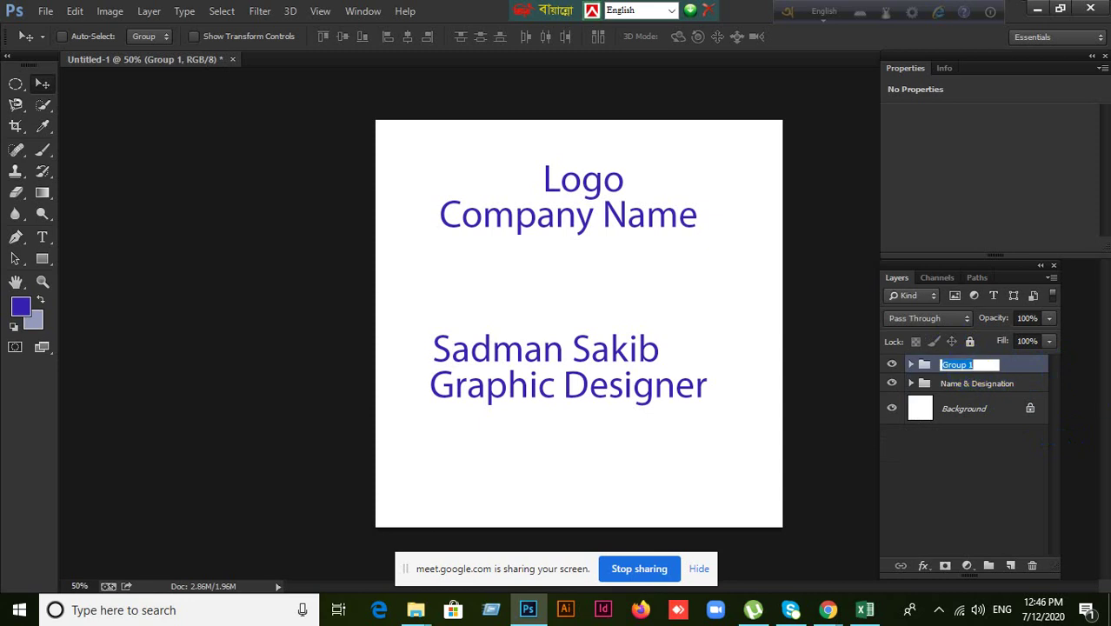
pyautogui.write('Comap')
pyautogui.press('BackSpace')
pyautogui.press('BackSpace')
pyautogui.press('BackSpace')
pyautogui.press('BackSpace')
pyautogui.write('ompany name &')
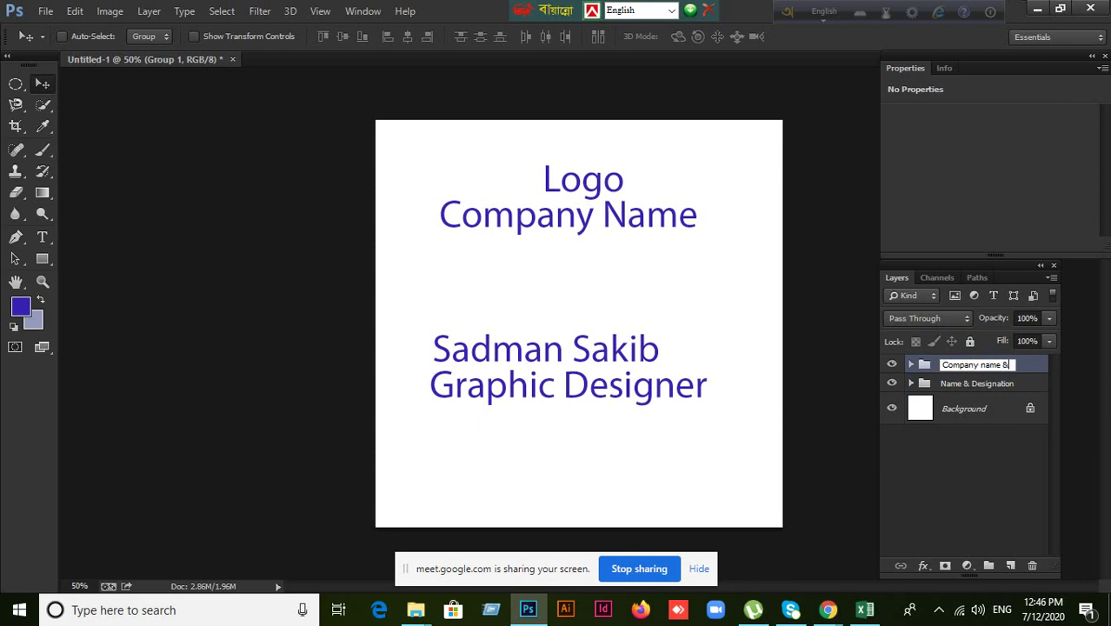
pyautogui.write(' Logo')
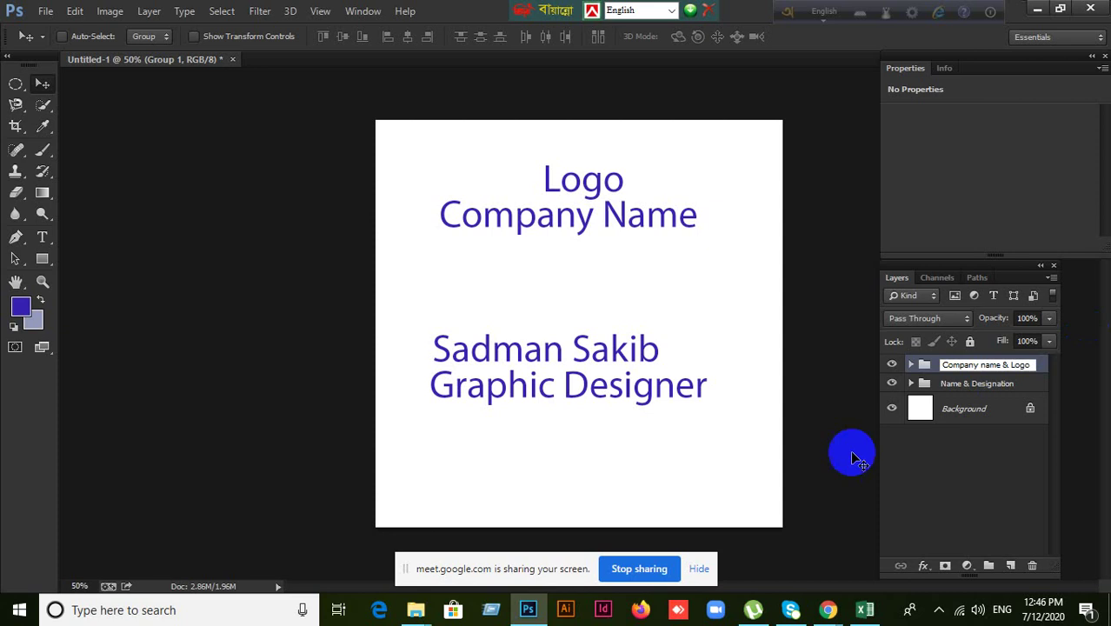
pyautogui.click(961, 388)
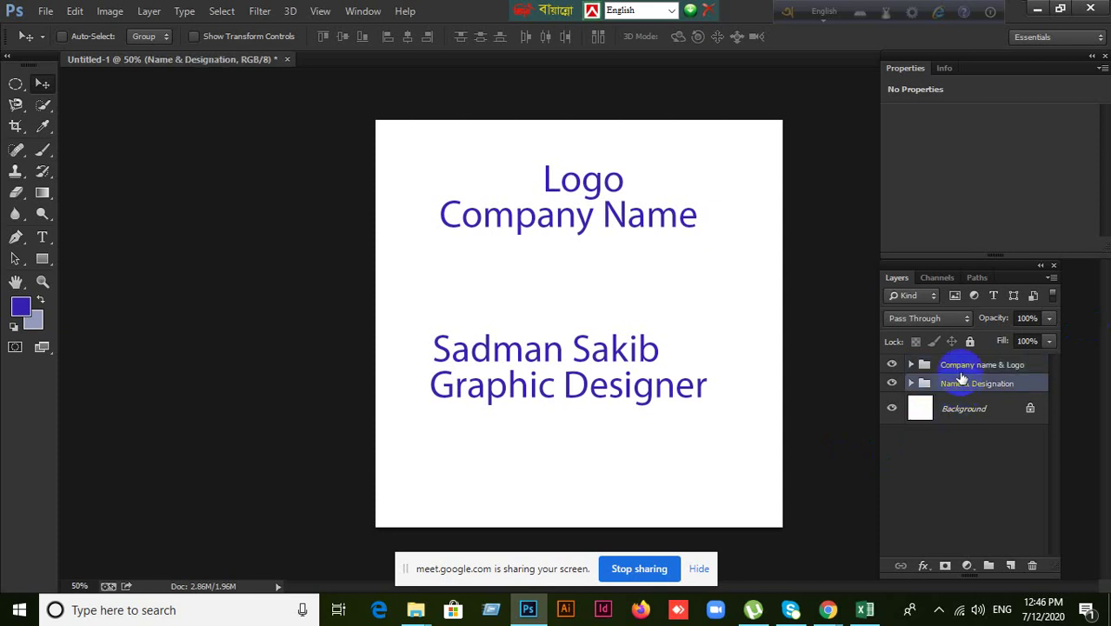
pyautogui.click(964, 366)
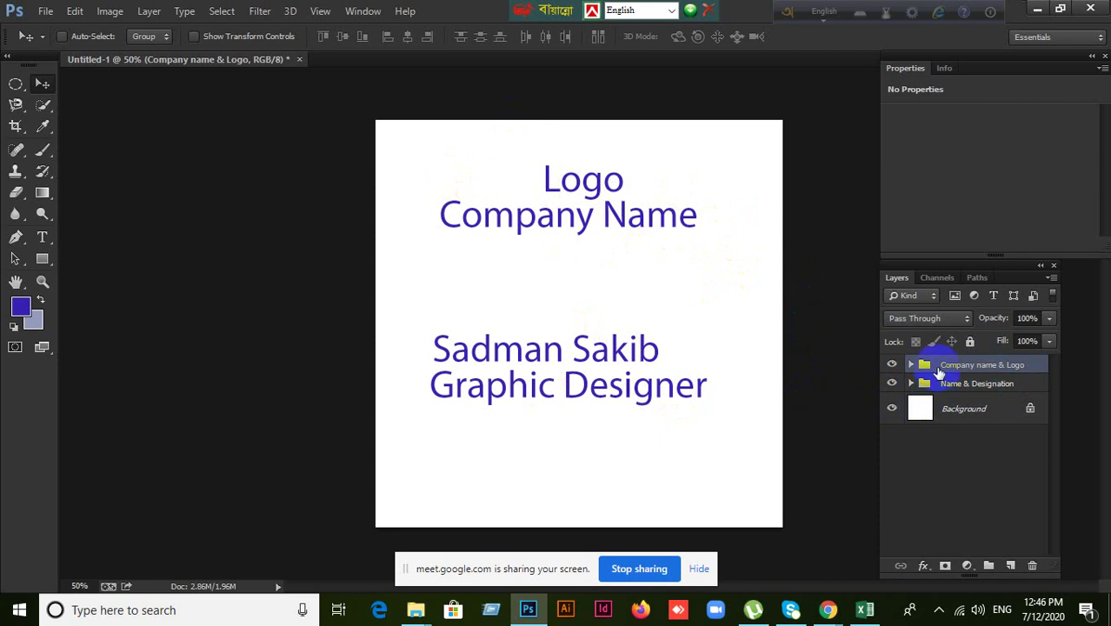
pyautogui.moveTo(974, 366); pyautogui.dragTo(635, 442)
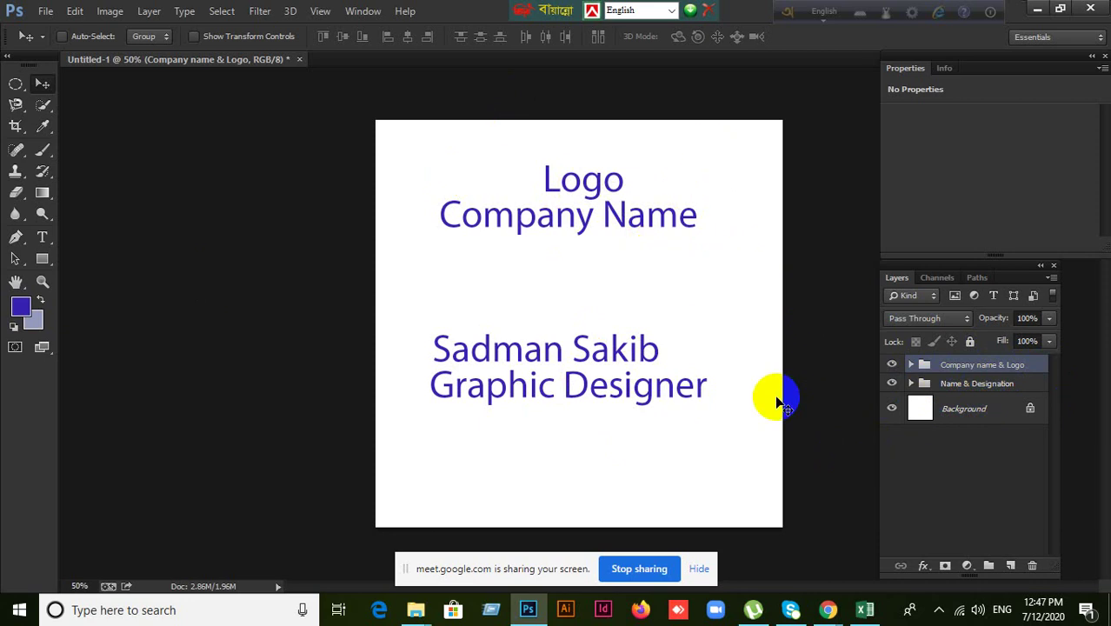
# Step: Switch to the Google Meet call in Chrome to read the class chat, and return to Photoshop
pyautogui.click(828, 608)
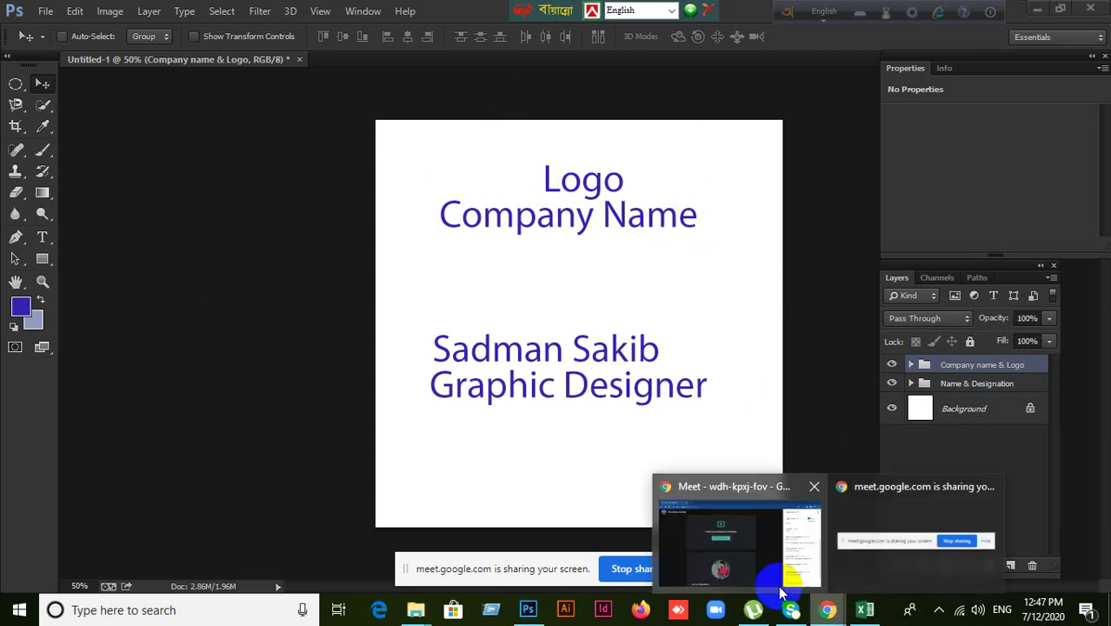
pyautogui.click(751, 560)
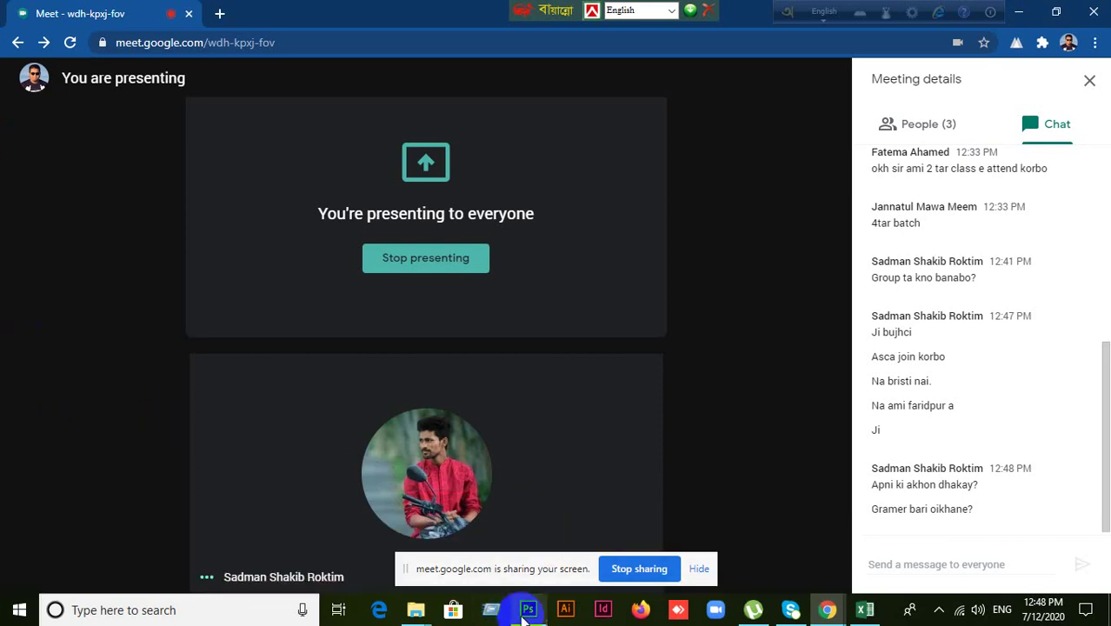
pyautogui.moveTo(524, 617)
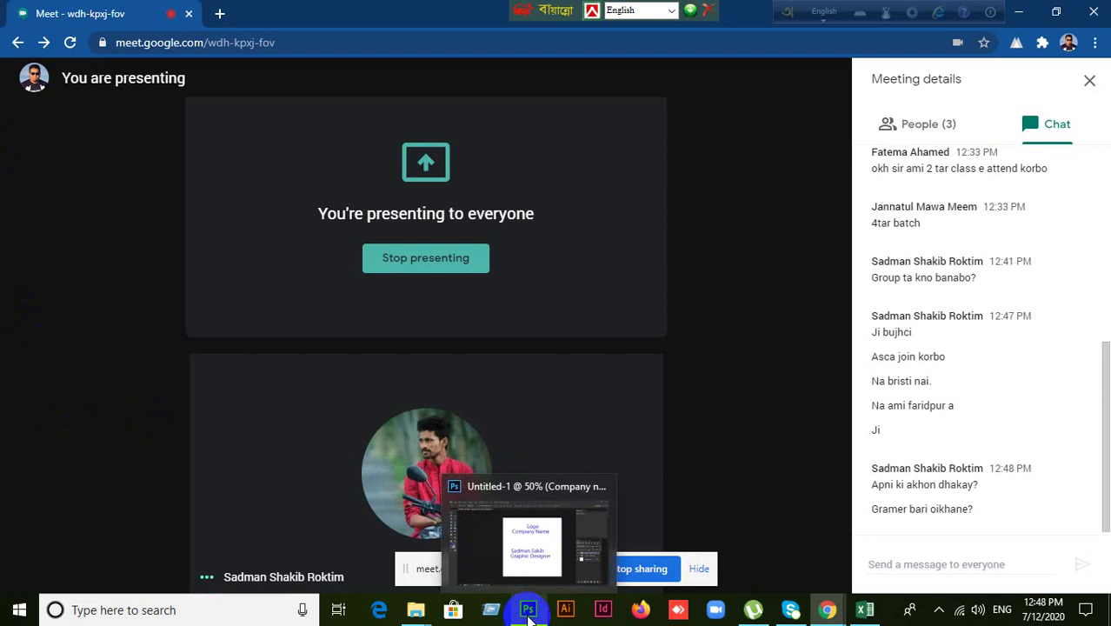
pyautogui.click(527, 614)
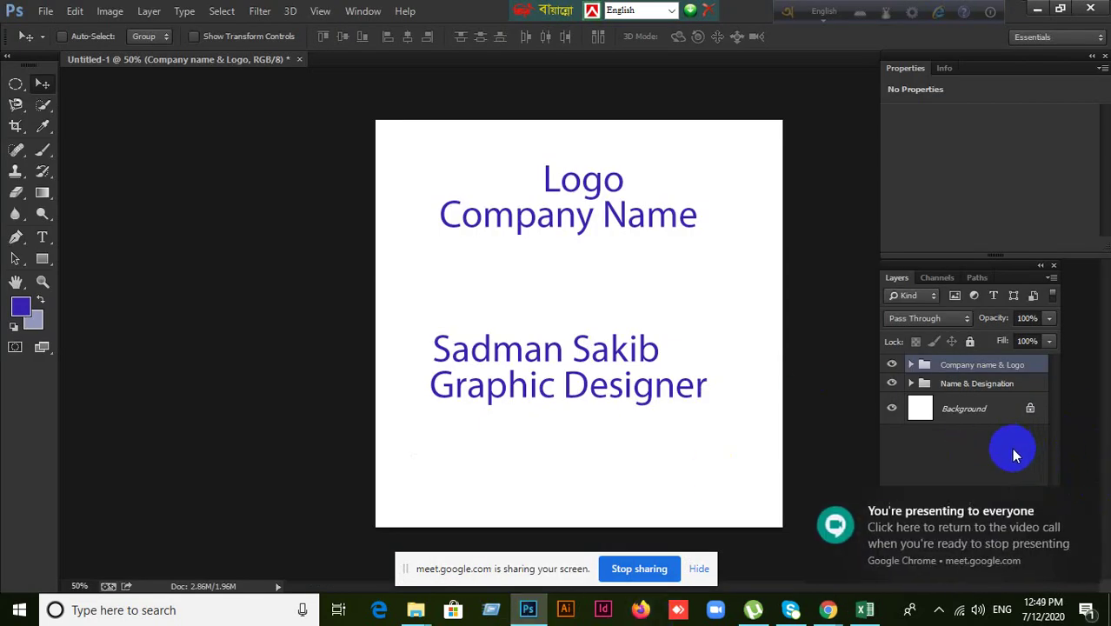
# Step: Delete the Company name & Logo group and the Name & Designation group together with their contents
pyautogui.click(918, 394)
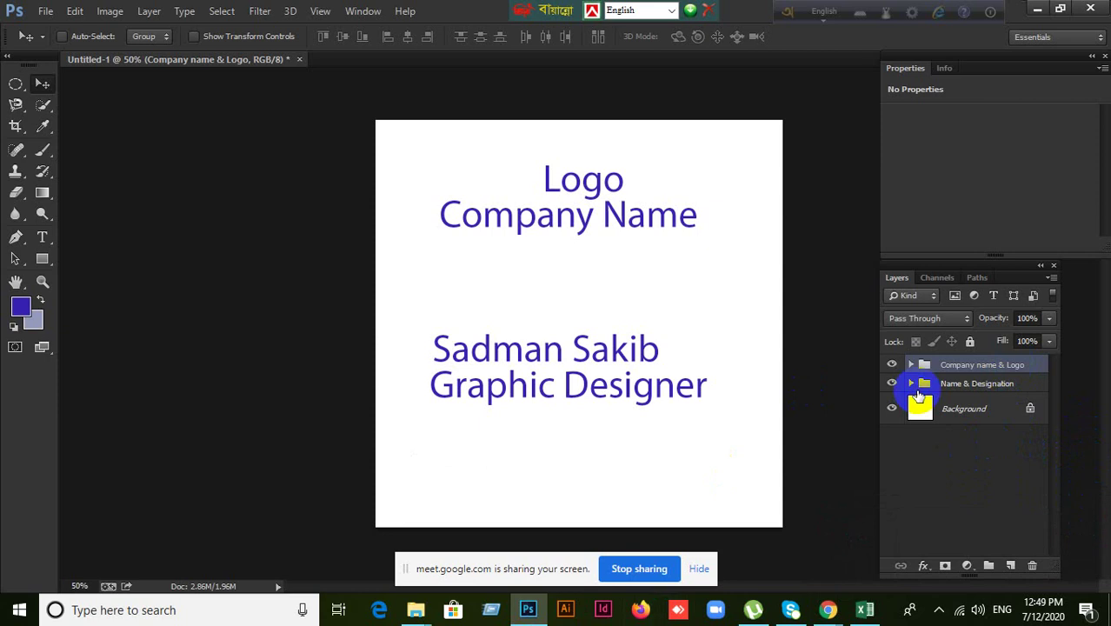
pyautogui.click(1034, 567)
pyautogui.click(582, 232)
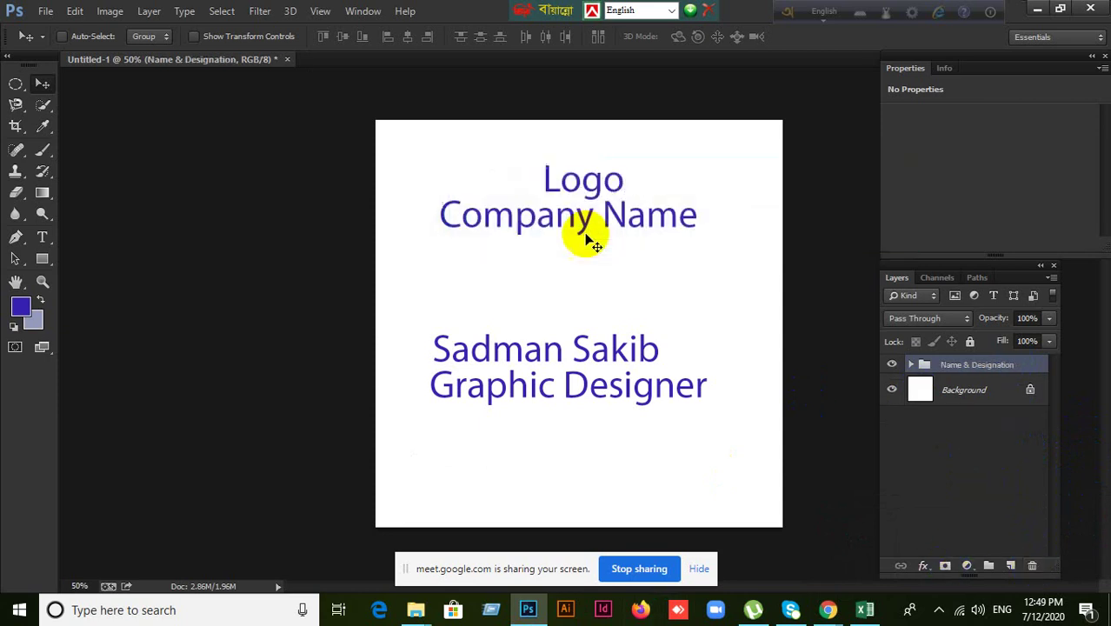
pyautogui.click(1031, 566)
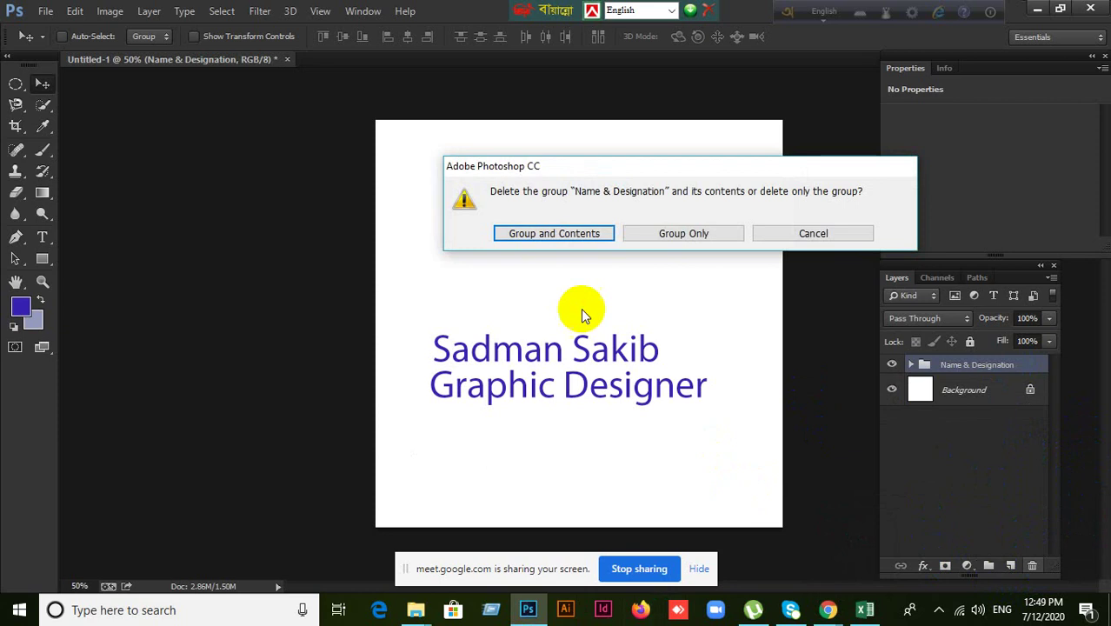
pyautogui.click(557, 243)
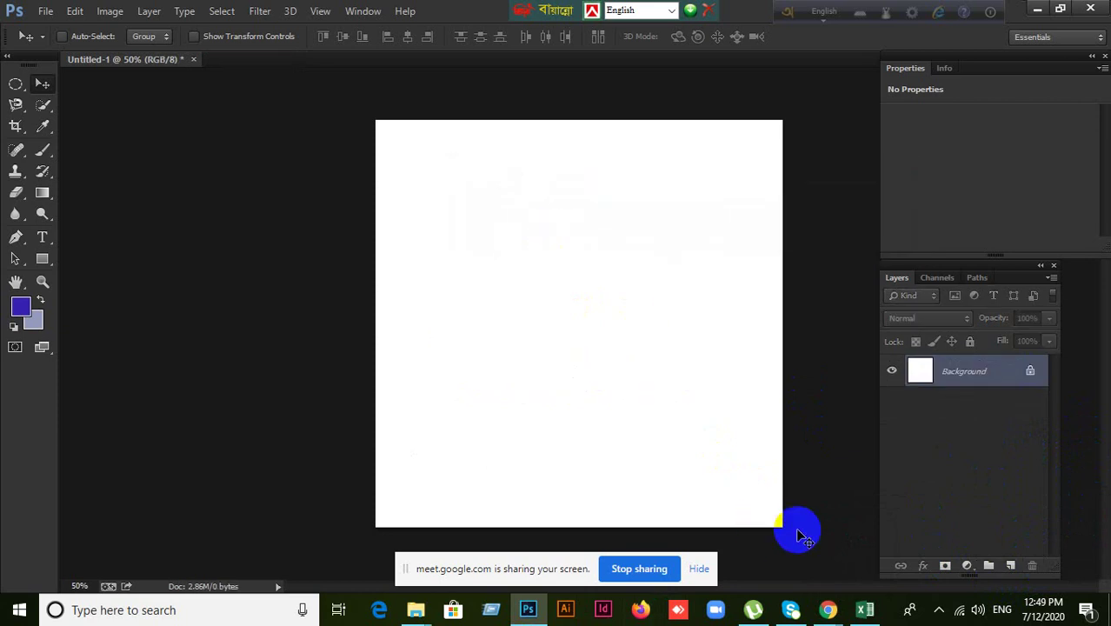
# Step: Check the Google Meet window in Chrome once more for new chat messages and go back to Photoshop
pyautogui.moveTo(830, 605)
pyautogui.click(762, 543)
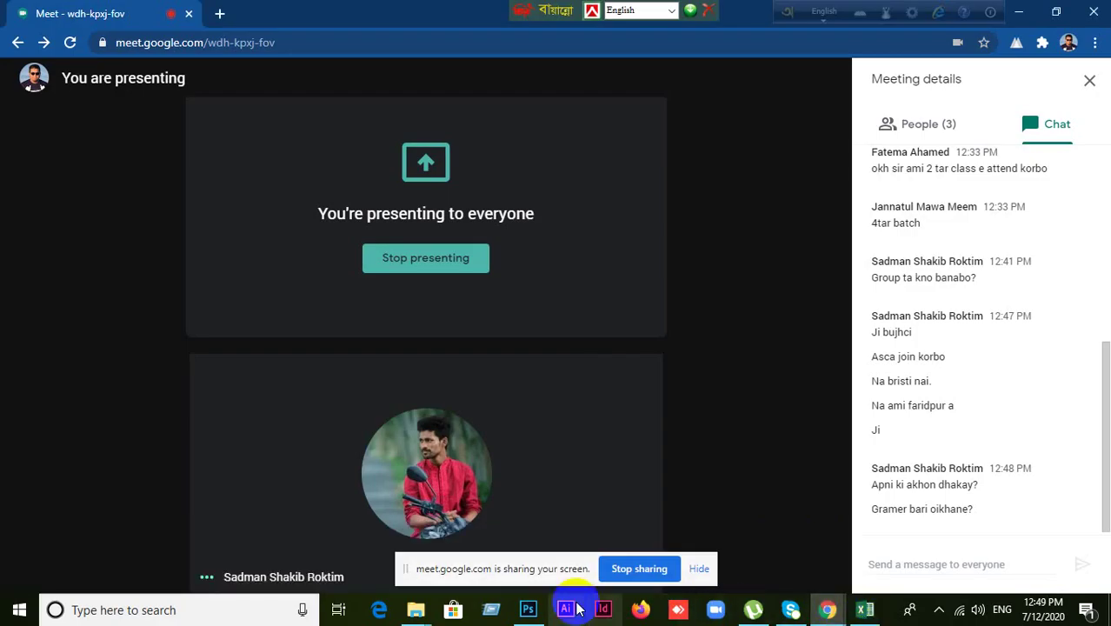
pyautogui.click(526, 609)
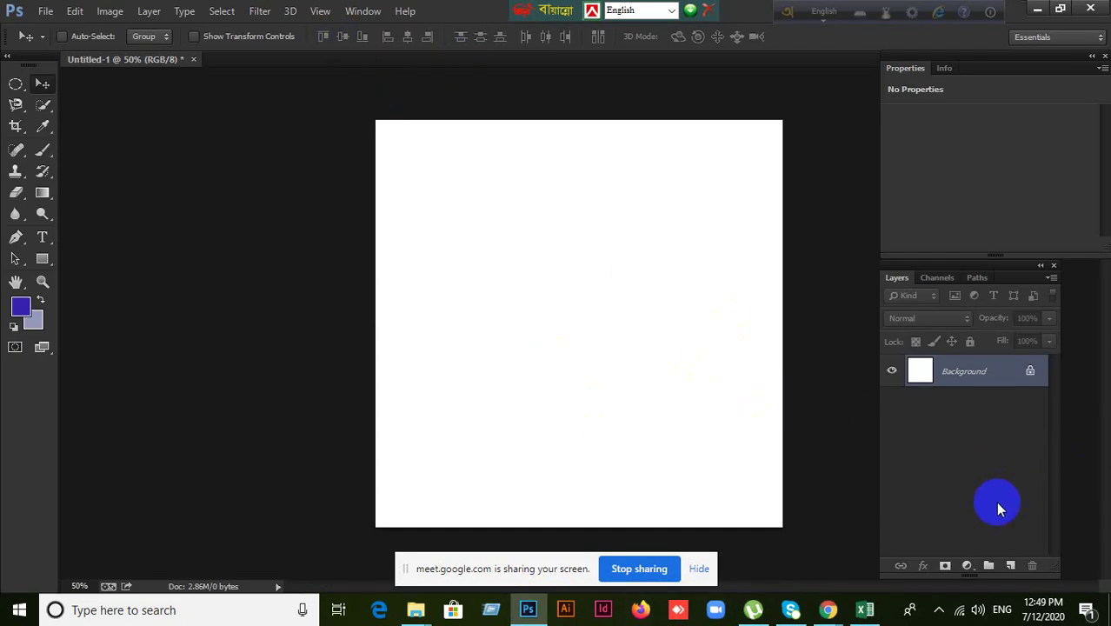
# Step: Draw an elliptical selection in the canvas's upper-left area on a new layer and fill it with the blue foreground colour
pyautogui.click(1010, 565)
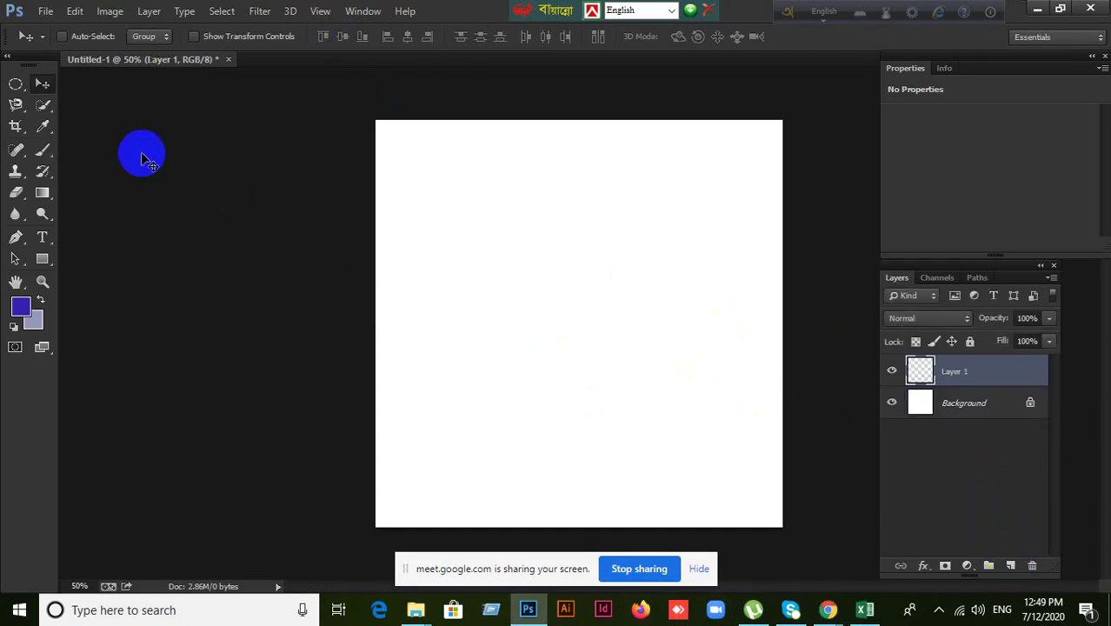
pyautogui.click(15, 85)
pyautogui.moveTo(412, 160); pyautogui.dragTo(551, 278)
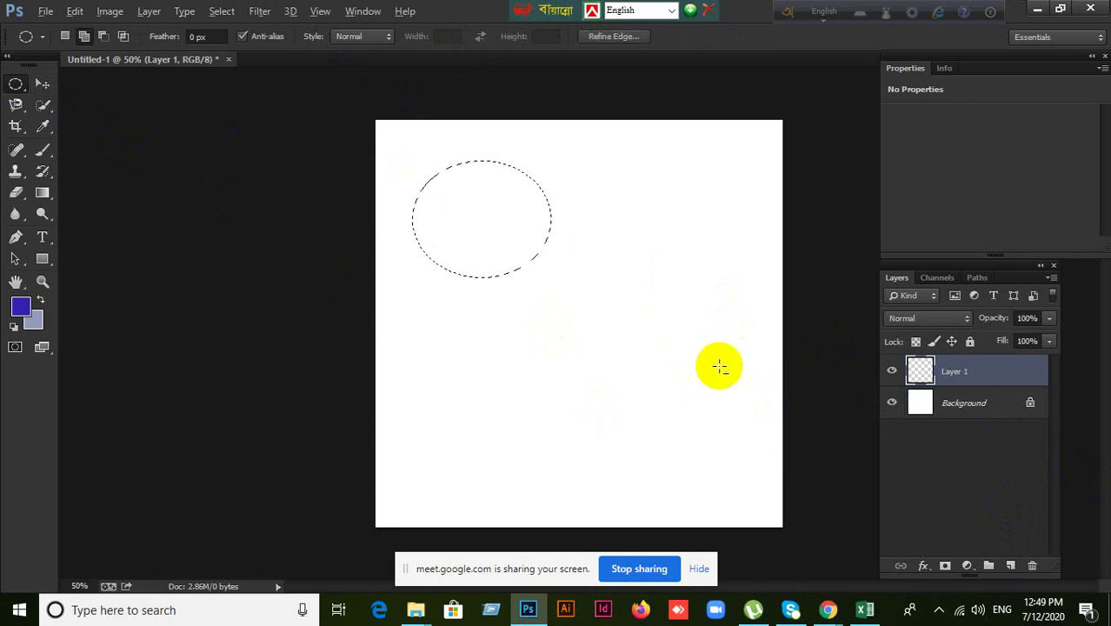
pyautogui.hotkey('alt', 'BackSpace')
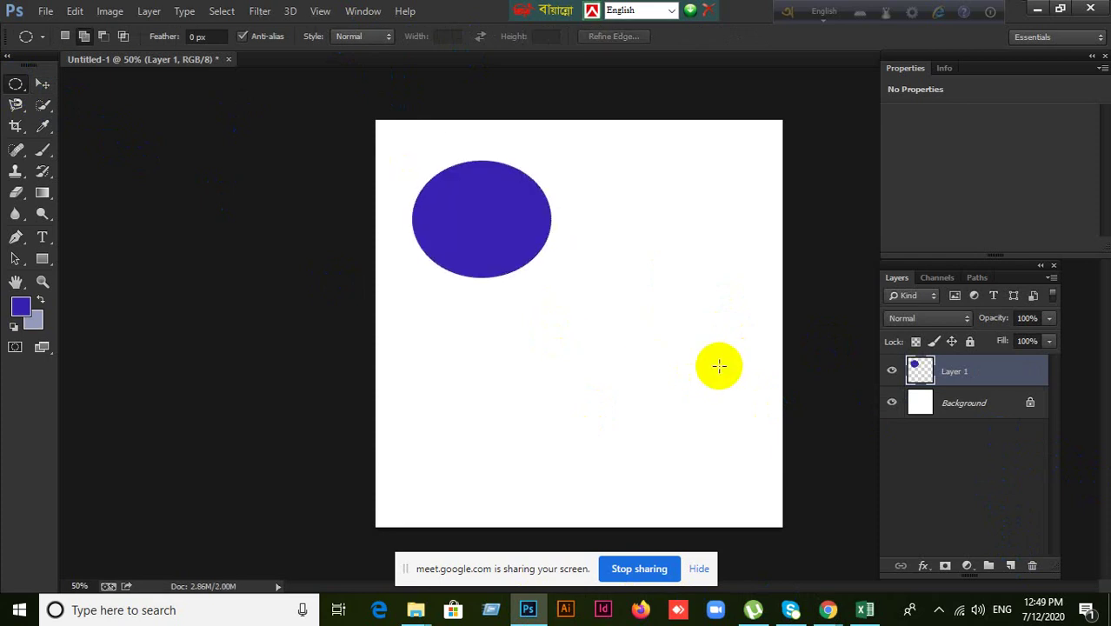
# Step: Draw a second elliptical selection in the canvas's upper-right area on a new layer and fill it with the grey-blue background colour
pyautogui.click(1010, 564)
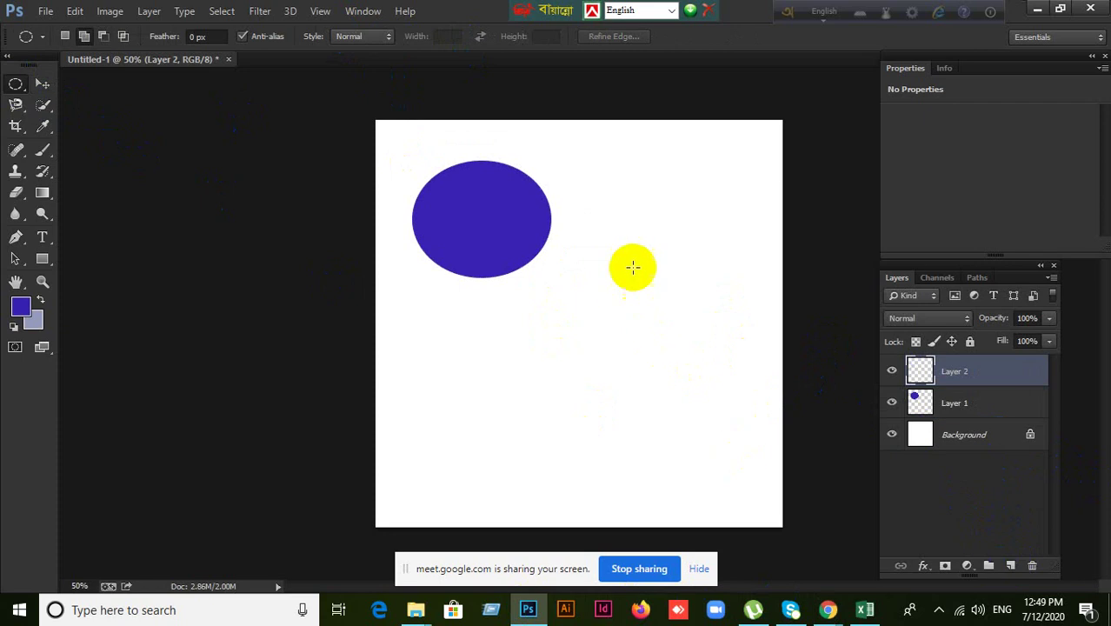
pyautogui.moveTo(639, 182); pyautogui.dragTo(747, 311)
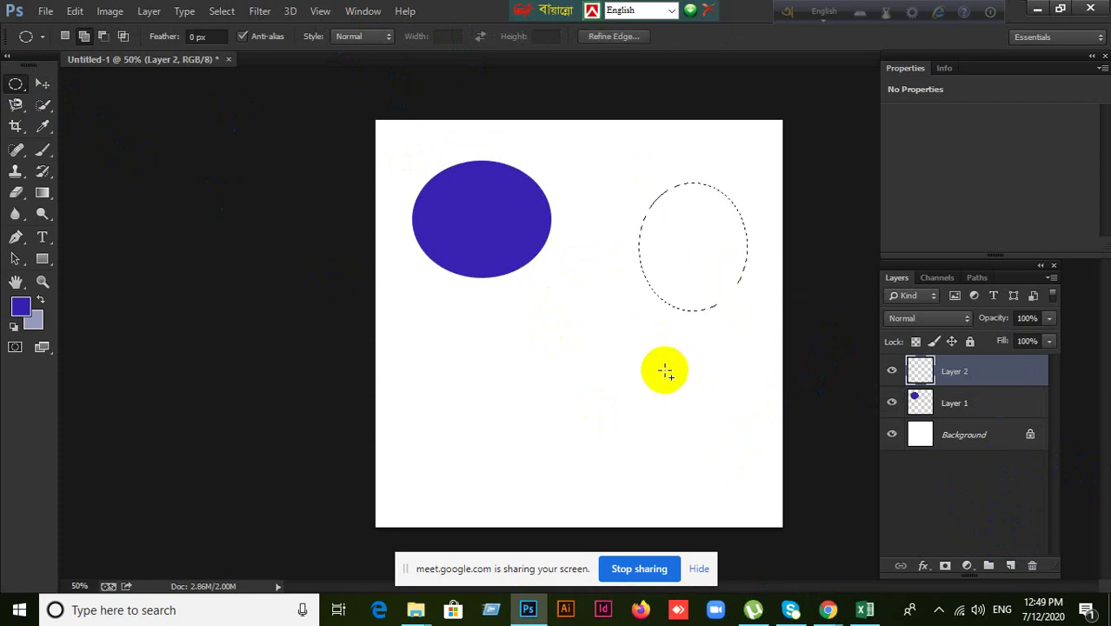
pyautogui.hotkey('ctrl', 'BackSpace')
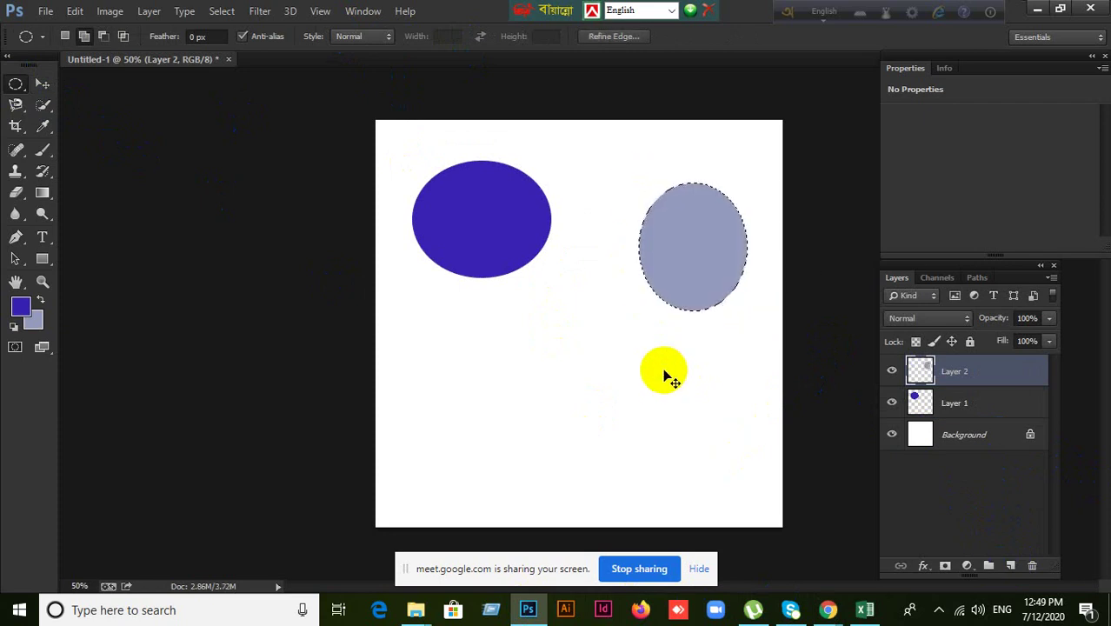
# Step: Add a new layer above Layer 2 and set the foreground colour to bright red ef0812
pyautogui.click(1010, 565)
pyautogui.click(317, 340)
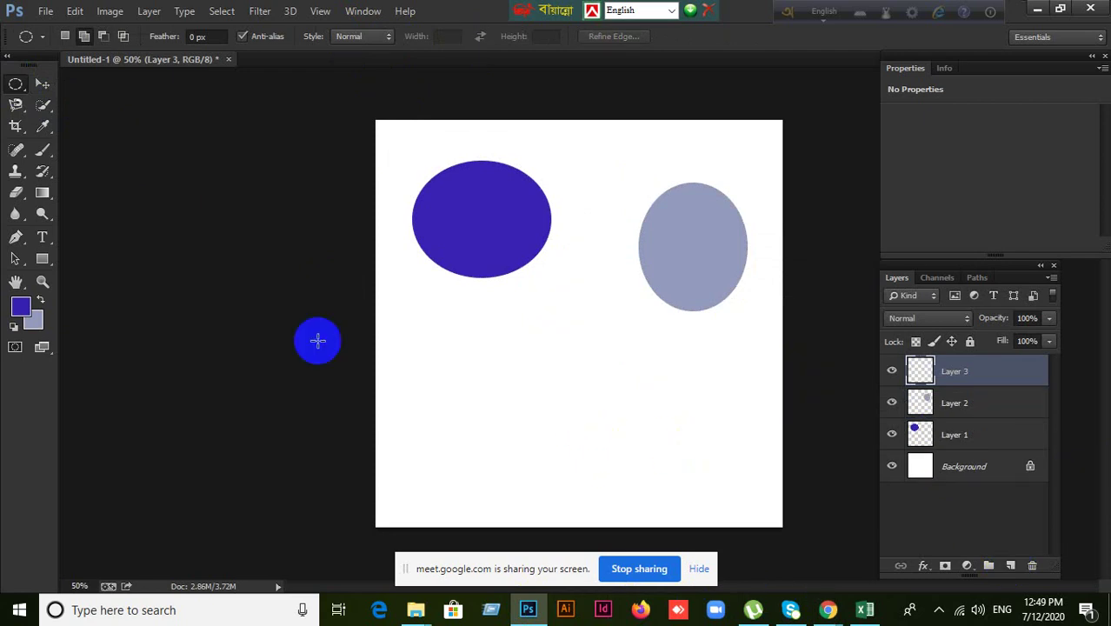
pyautogui.click(25, 314)
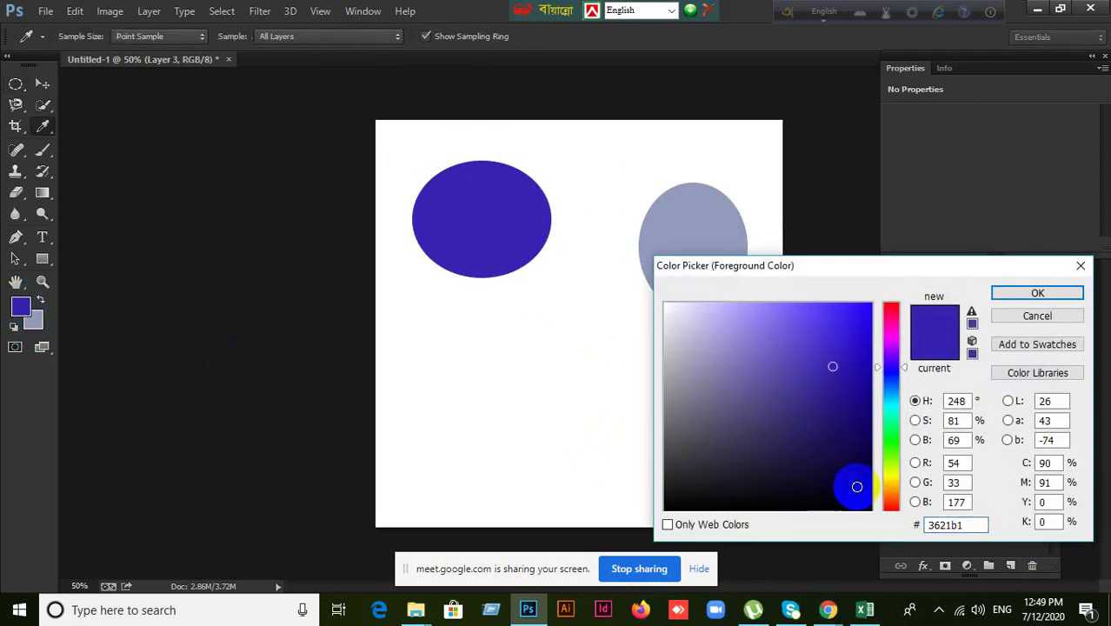
pyautogui.click(890, 409)
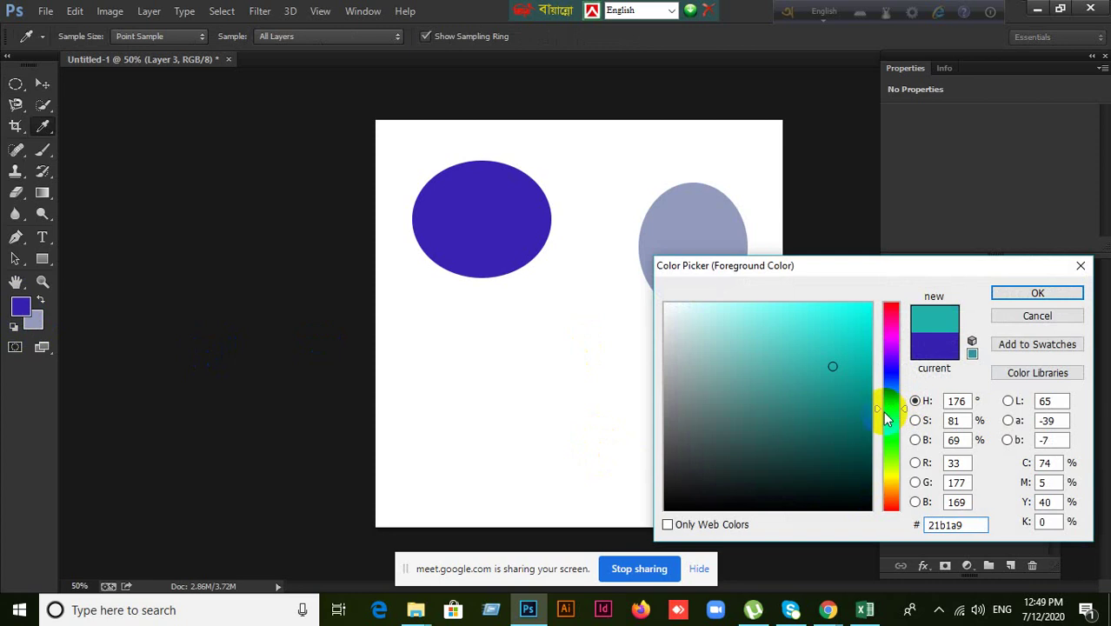
pyautogui.moveTo(877, 415); pyautogui.dragTo(867, 313)
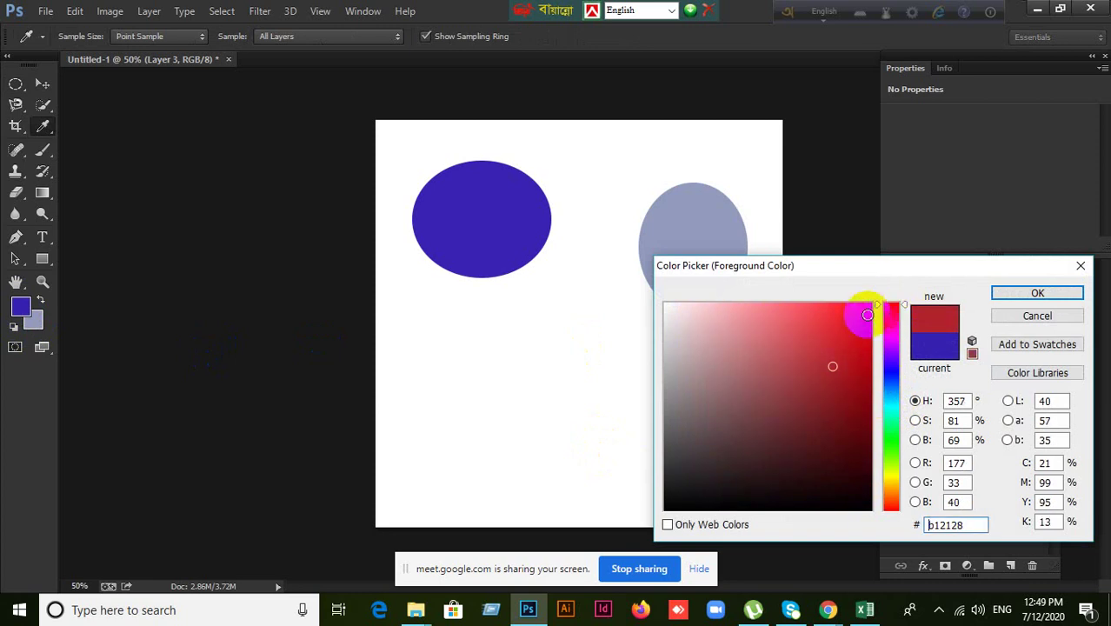
pyautogui.click(865, 315)
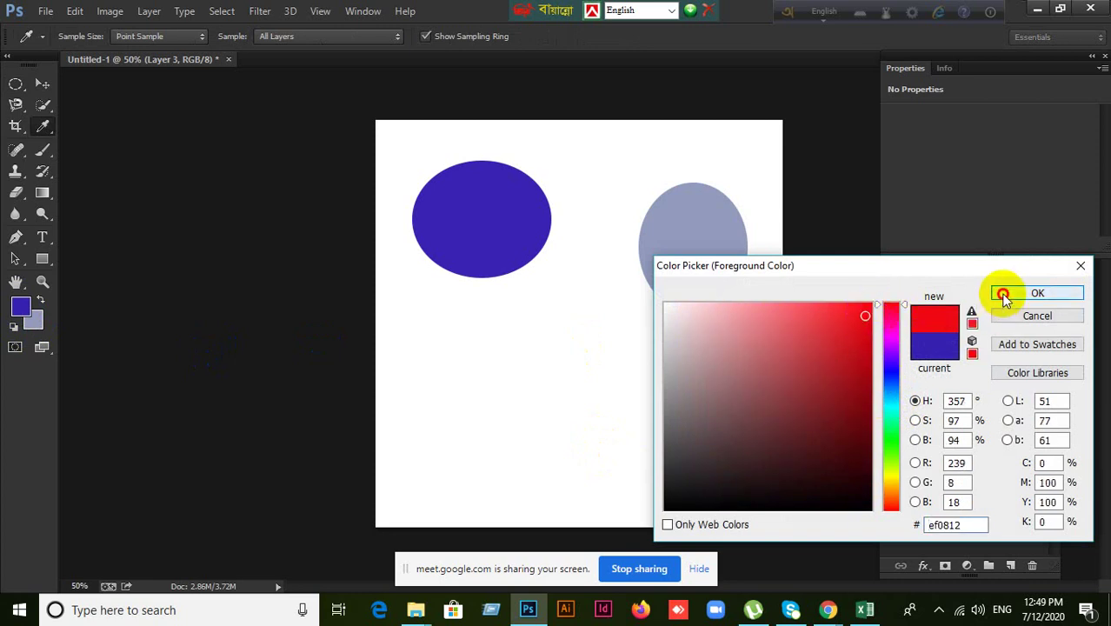
pyautogui.click(1001, 294)
# Step: Draw an elliptical selection in the canvas's lower-left area on Layer 3, fill it with the red foreground colour and deselect it
pyautogui.press('m')
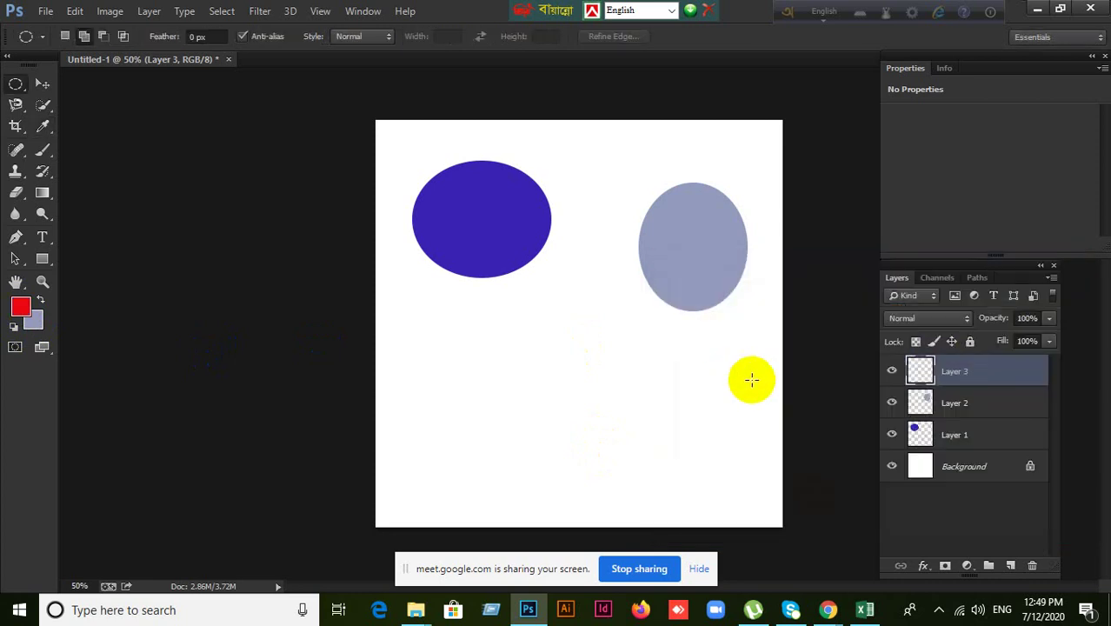
pyautogui.hotkey('alt', 'BackSpace')
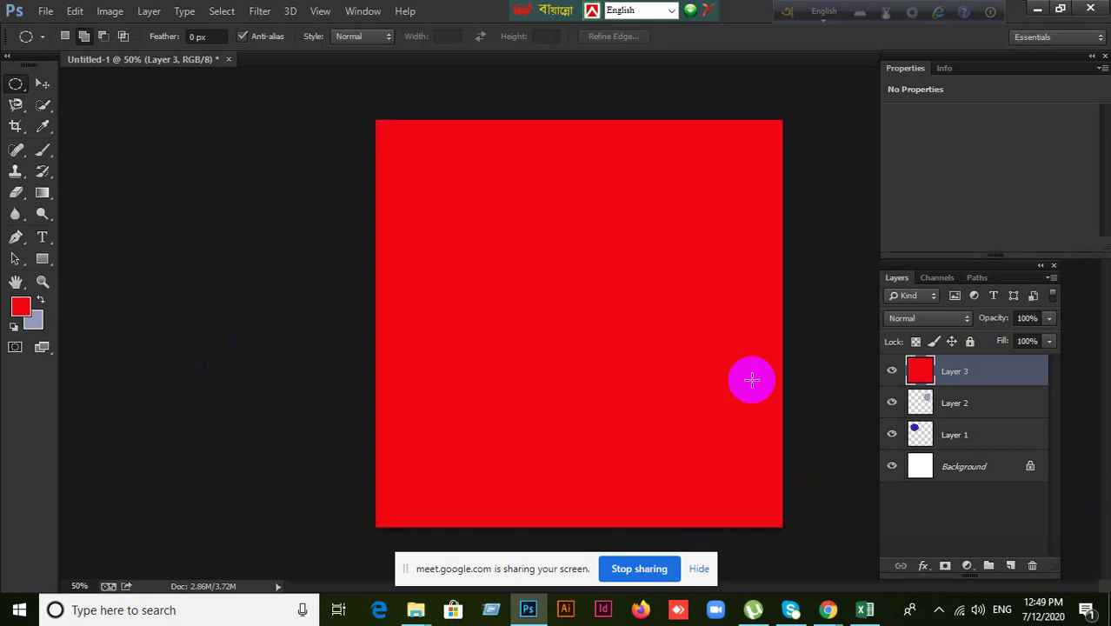
pyautogui.hotkey('ctrl', 'z')
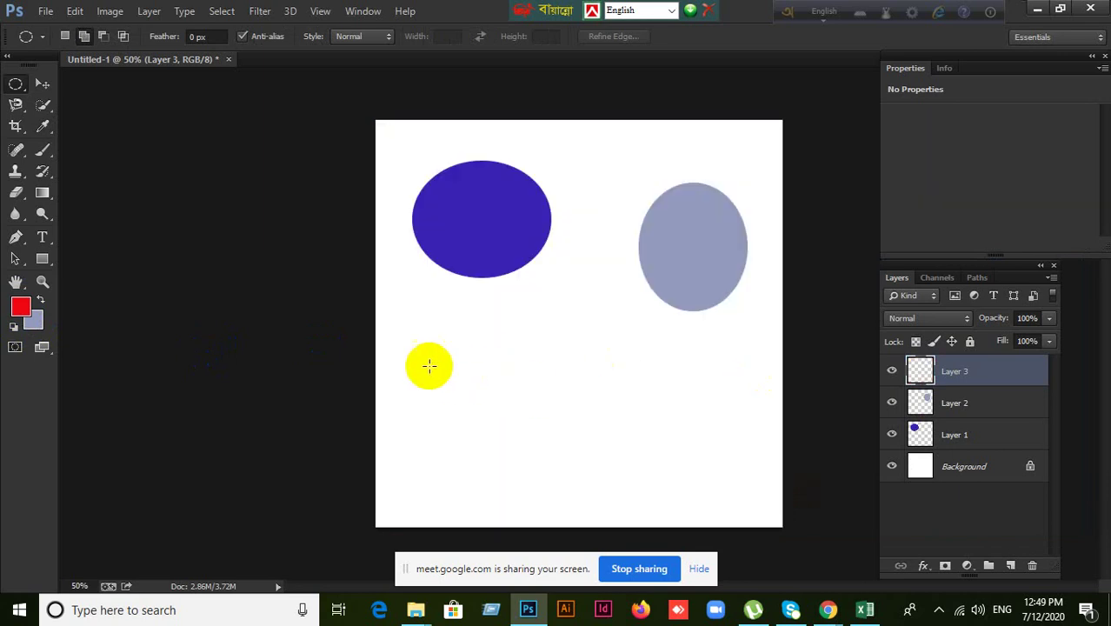
pyautogui.moveTo(432, 339); pyautogui.dragTo(573, 441)
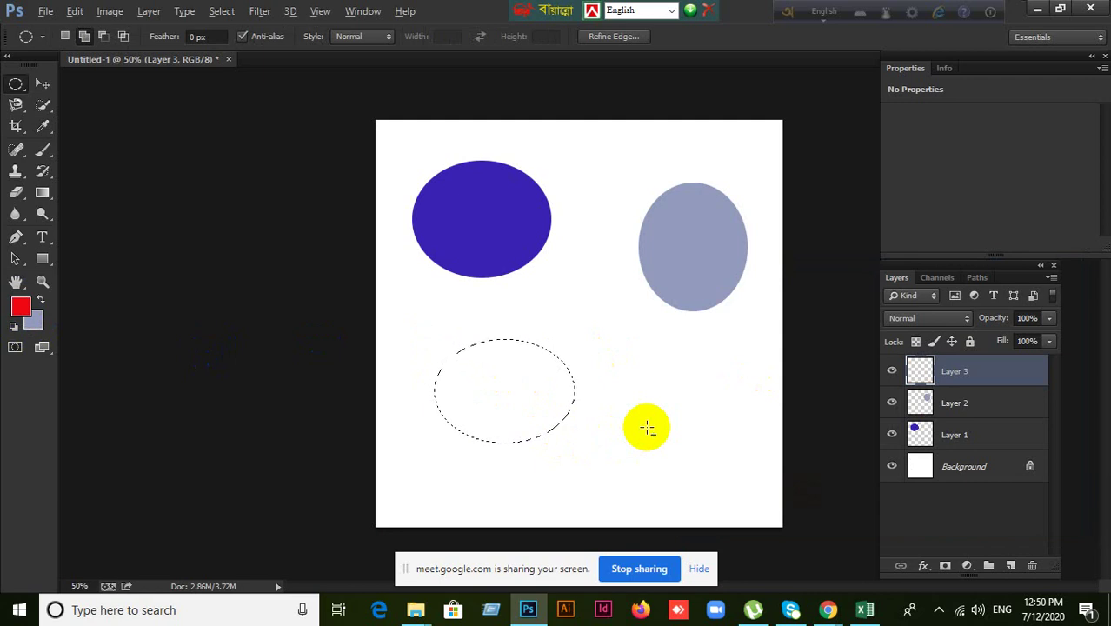
pyautogui.hotkey('alt', 'BackSpace')
pyautogui.hotkey('ctrl', 'd')
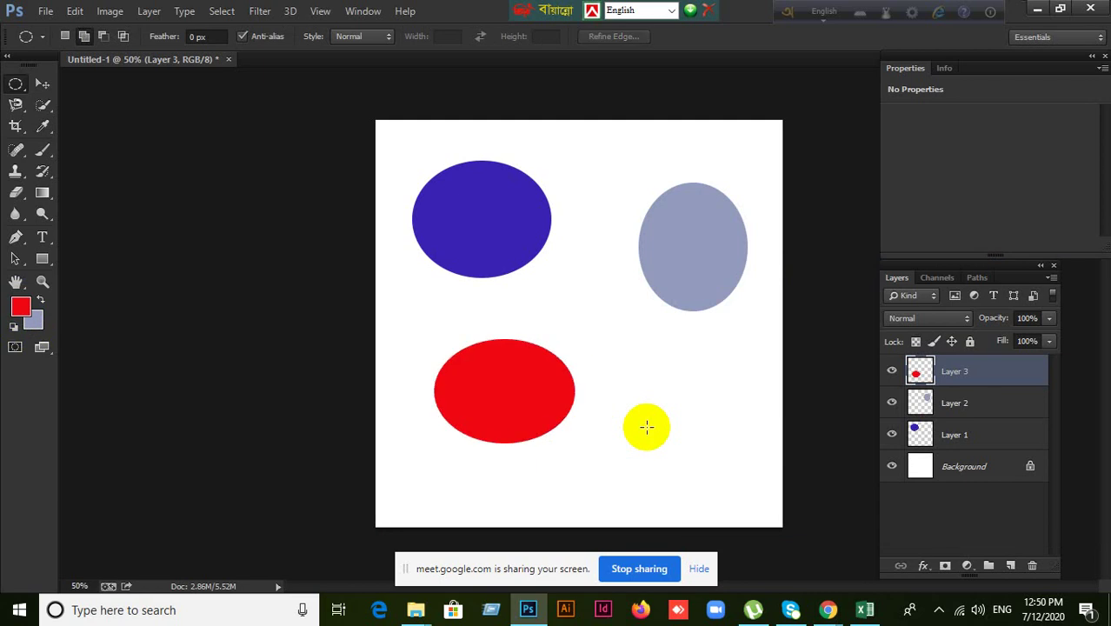
# Step: Move the red ellipse on Layer 3 towards the lower centre of the canvas with the Move tool
pyautogui.click(42, 83)
pyautogui.moveTo(488, 382); pyautogui.dragTo(614, 390)
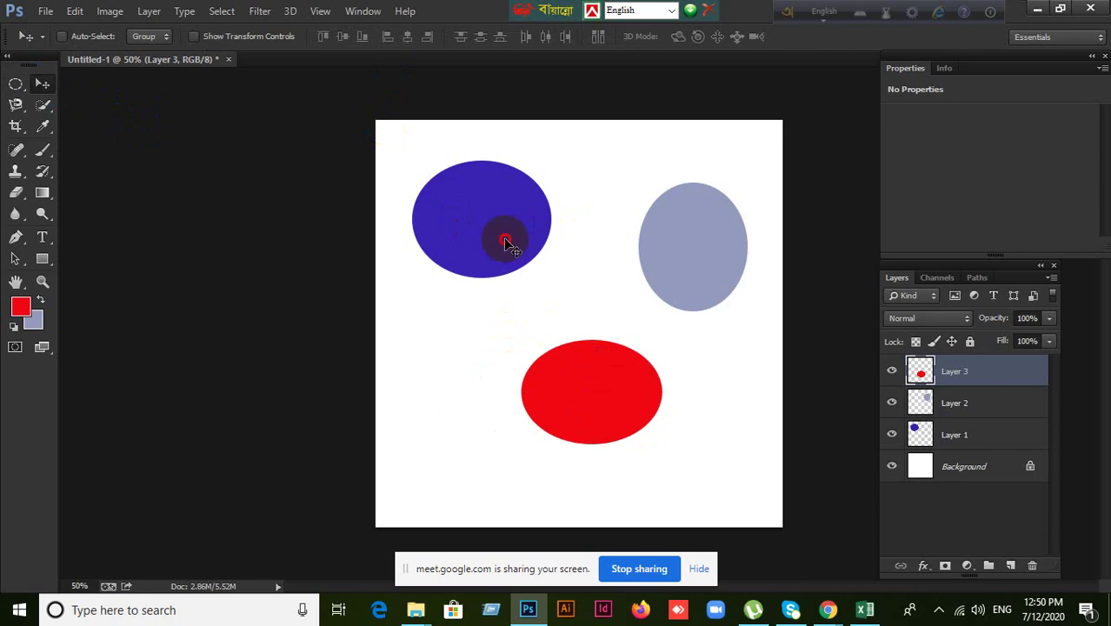
pyautogui.moveTo(541, 250); pyautogui.dragTo(521, 296)
pyautogui.moveTo(596, 400)
pyautogui.mouseDown()
pyautogui.moveTo(587, 367)
pyautogui.moveTo(590, 404)
pyautogui.mouseUp()
pyautogui.moveTo(521, 254); pyautogui.dragTo(514, 241)
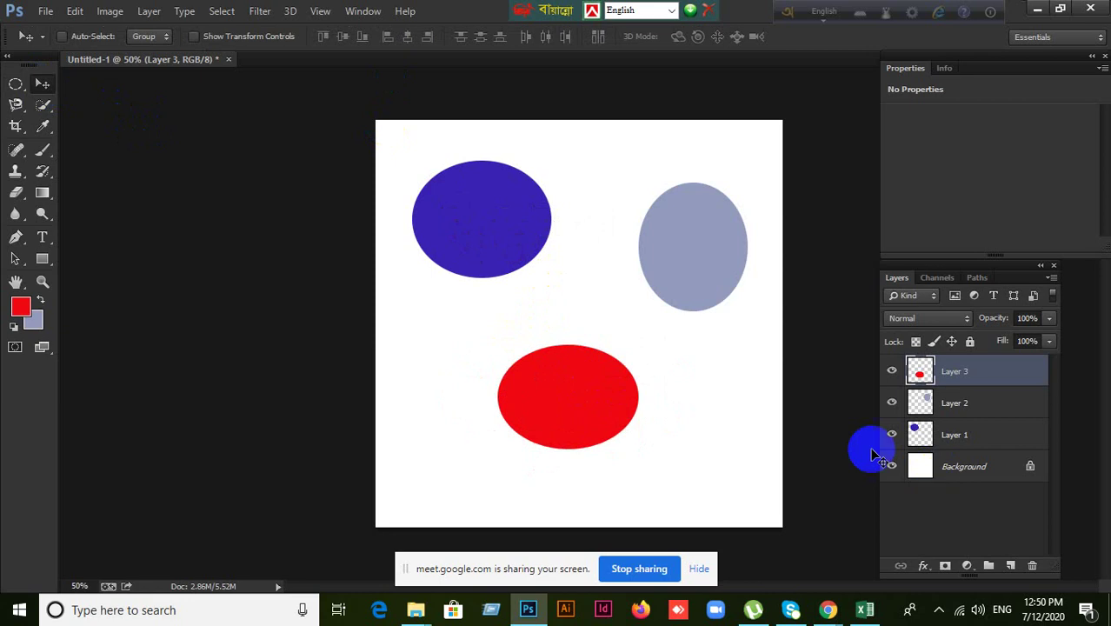
# Step: Activate Layer 1, Layer 2 and Layer 3 in turn, and shift the red ellipse slightly left and down
pyautogui.click(950, 436)
pyautogui.click(969, 398)
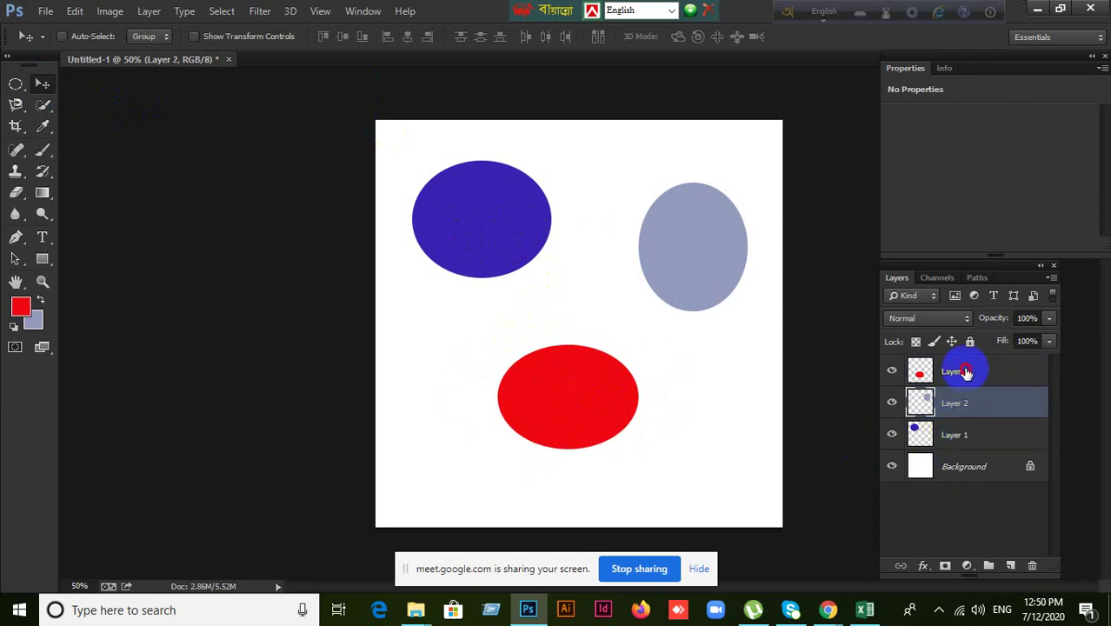
pyautogui.click(967, 370)
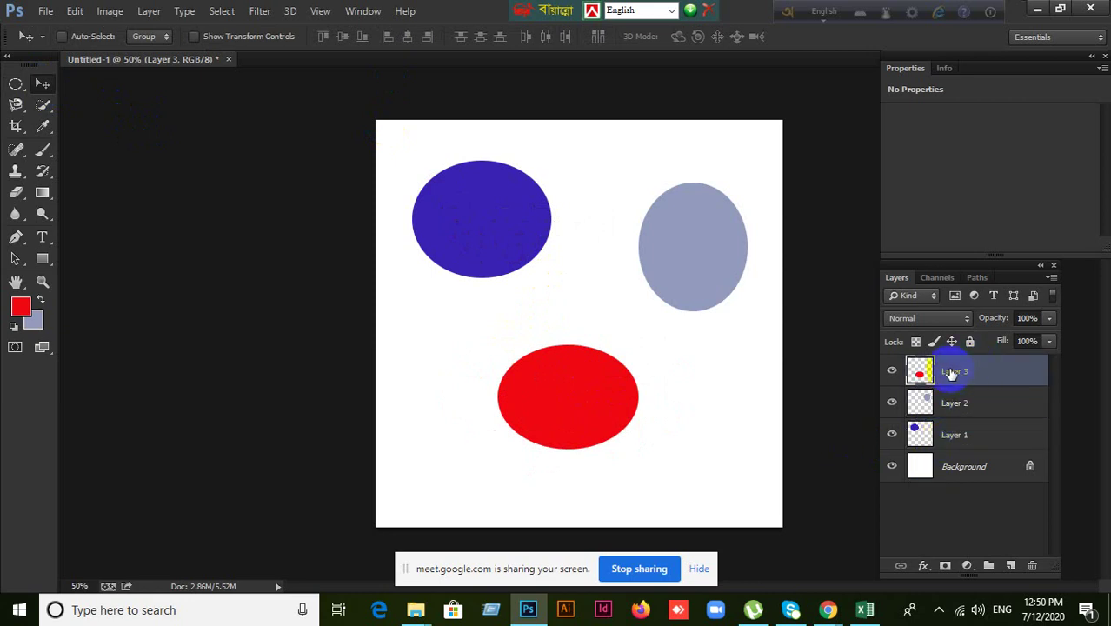
pyautogui.moveTo(582, 412)
pyautogui.mouseDown()
pyautogui.moveTo(575, 435)
pyautogui.moveTo(567, 418)
pyautogui.mouseUp()
# Step: Move the blue ellipse on Layer 1 slightly down and the grey-blue ellipse on Layer 2 slightly down and left
pyautogui.click(996, 434)
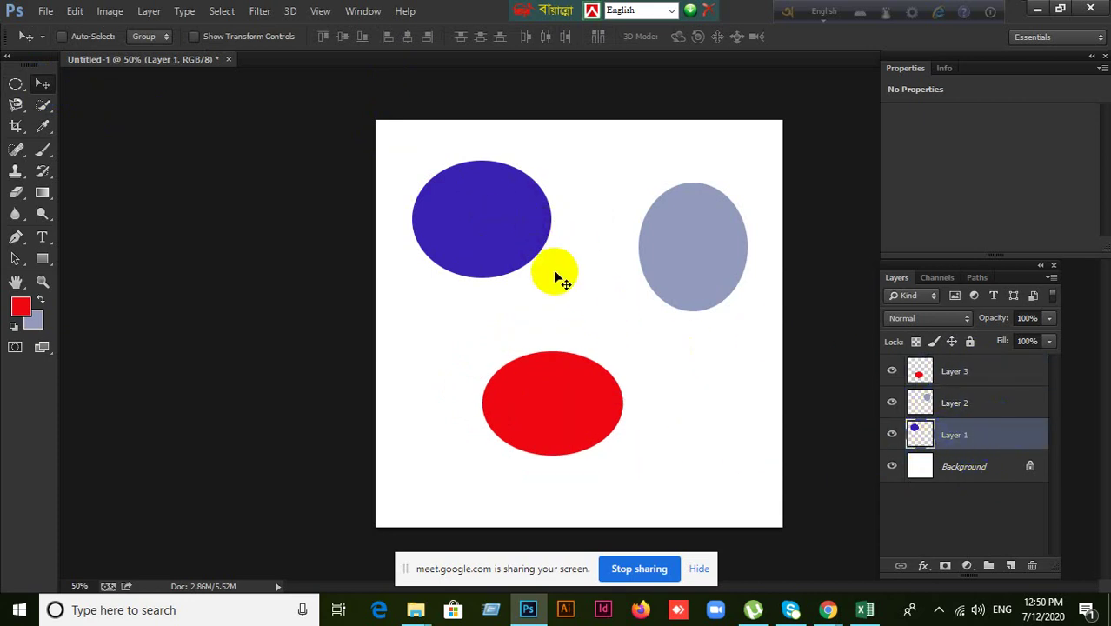
pyautogui.moveTo(488, 228)
pyautogui.mouseDown()
pyautogui.moveTo(558, 250)
pyautogui.moveTo(486, 215)
pyautogui.moveTo(488, 241)
pyautogui.mouseUp()
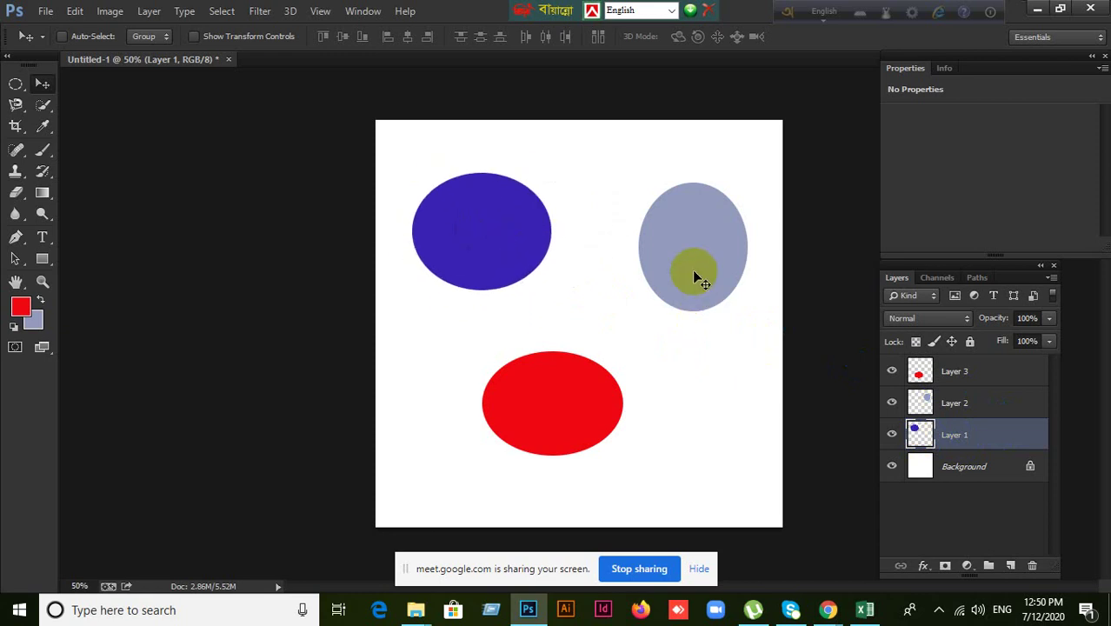
pyautogui.click(992, 405)
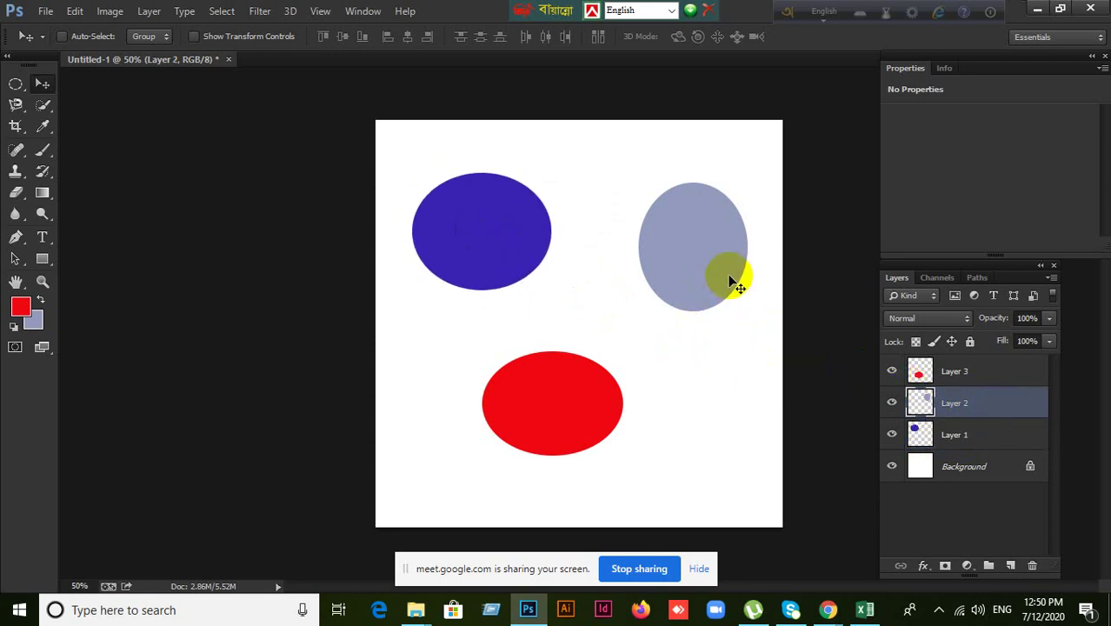
pyautogui.moveTo(732, 279); pyautogui.dragTo(703, 272)
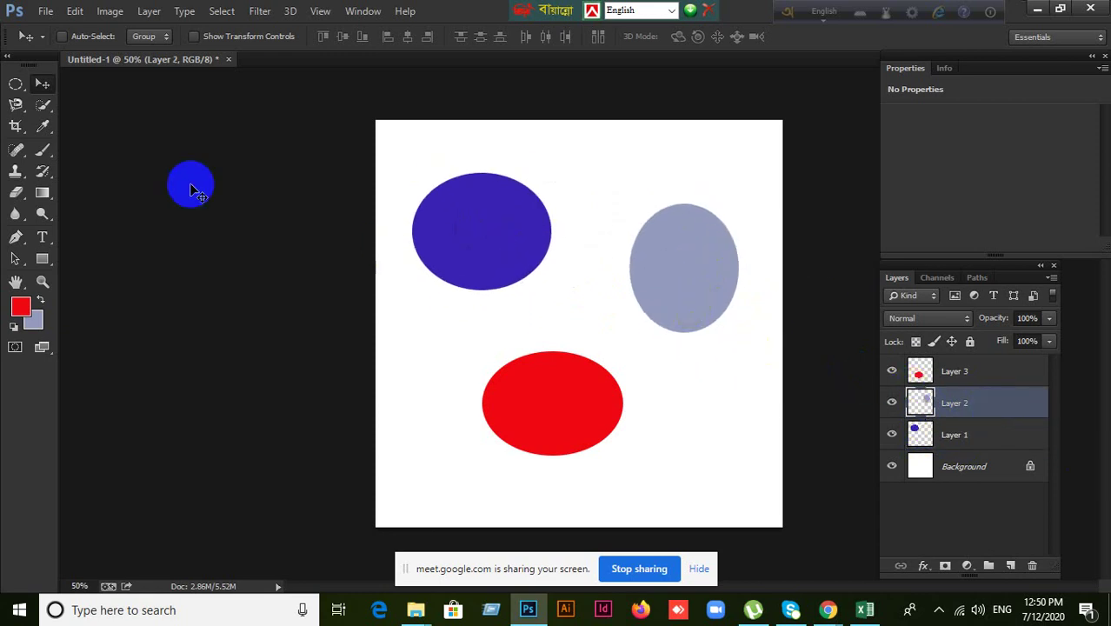
# Step: Enable Auto-Select for the Move tool, pick the blue, red and grey-blue ellipses on the canvas, and disable Auto-Select again
pyautogui.click(62, 35)
pyautogui.click(470, 227)
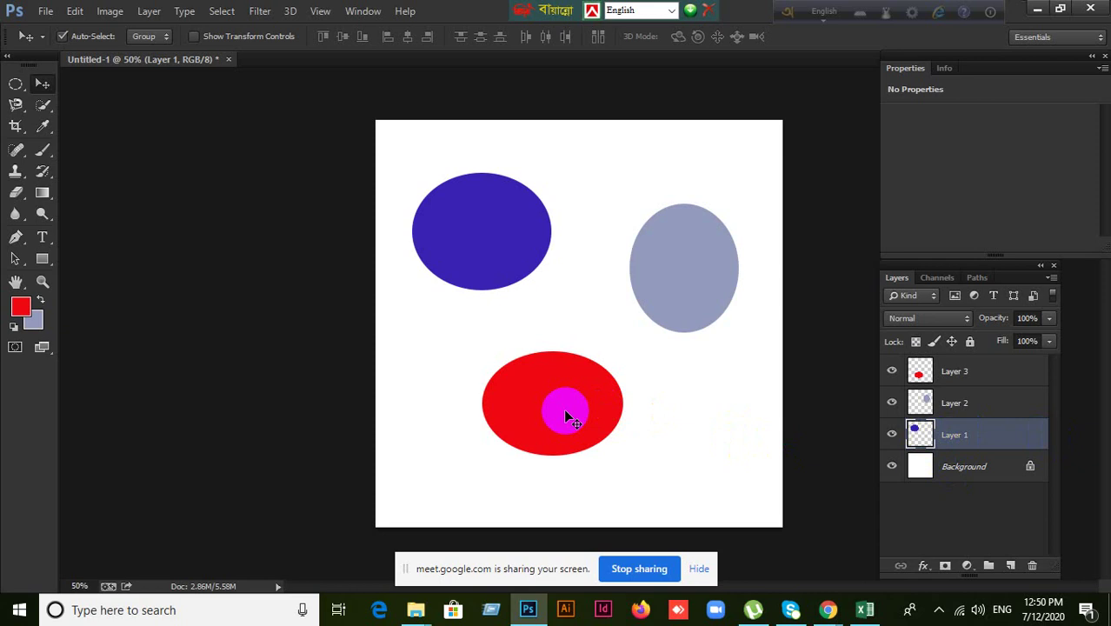
pyautogui.click(565, 418)
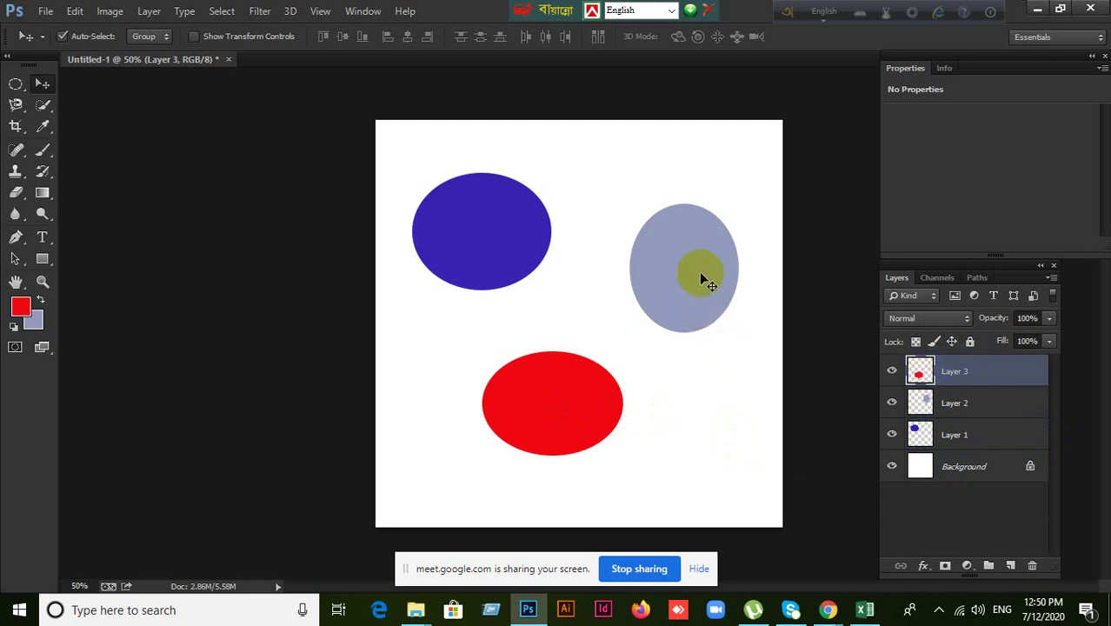
pyautogui.click(701, 276)
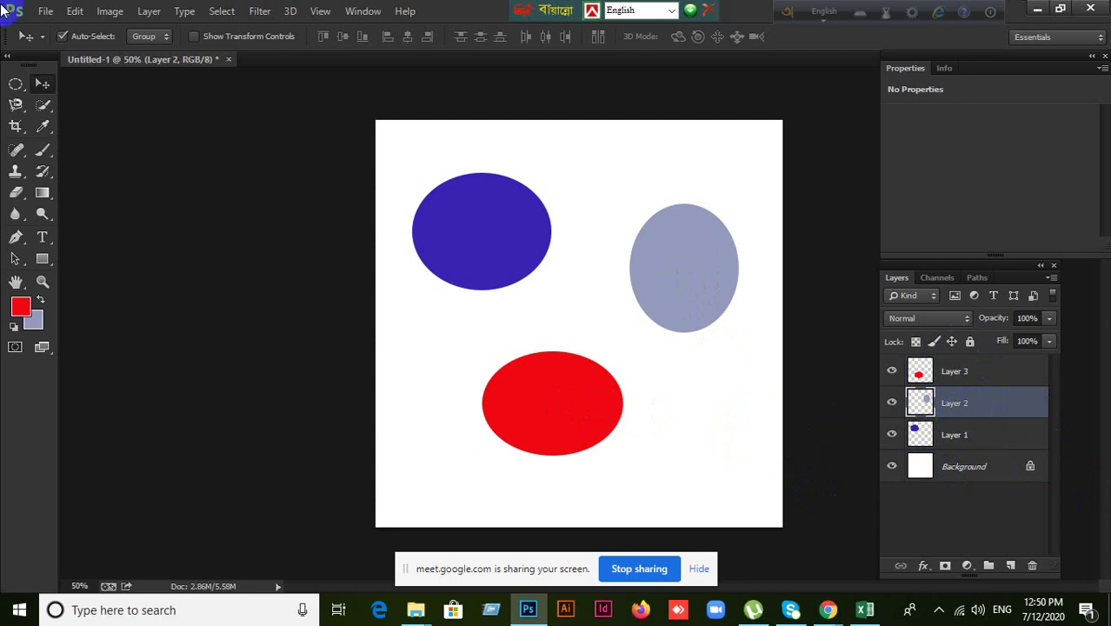
pyautogui.click(62, 36)
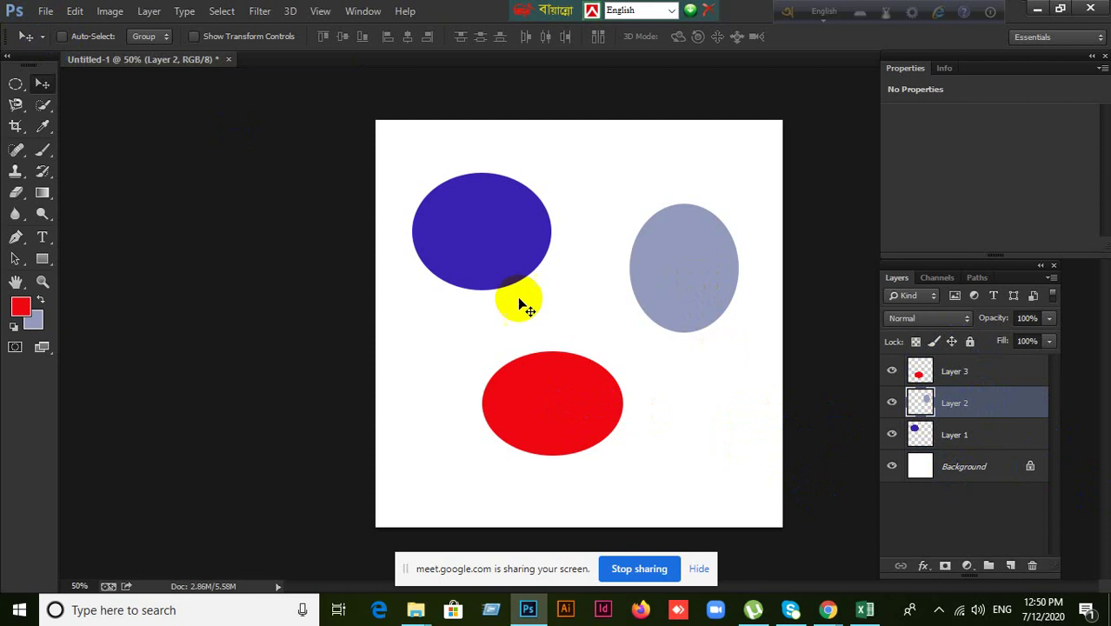
# Step: Hide and show Layer 1, Layer 2 and Layer 3 one after another
pyautogui.click(965, 446)
pyautogui.click(894, 435)
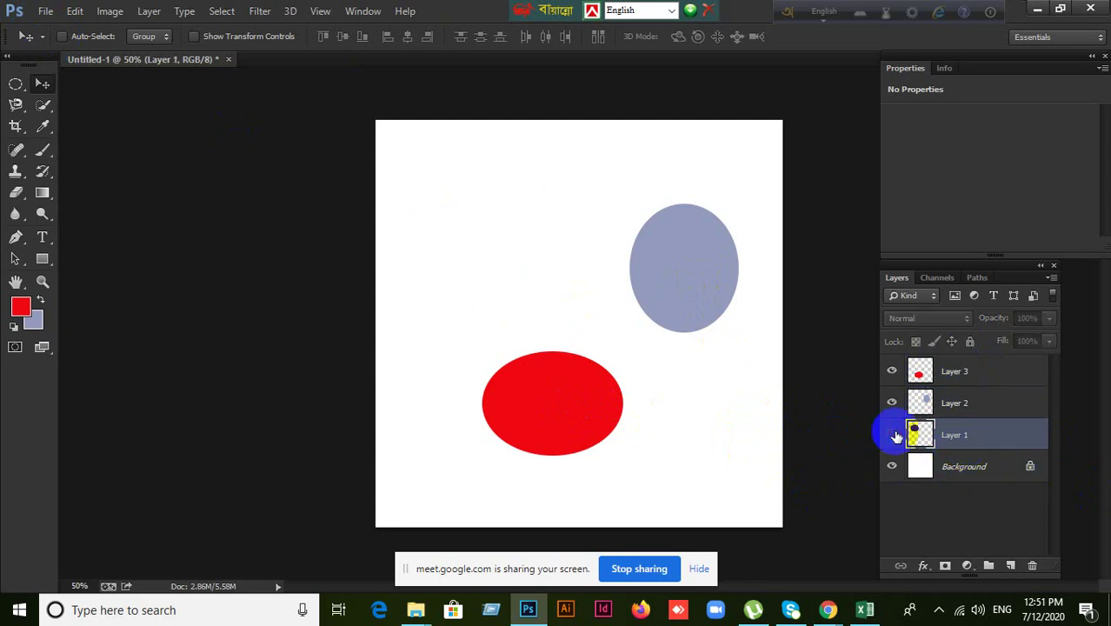
pyautogui.click(892, 435)
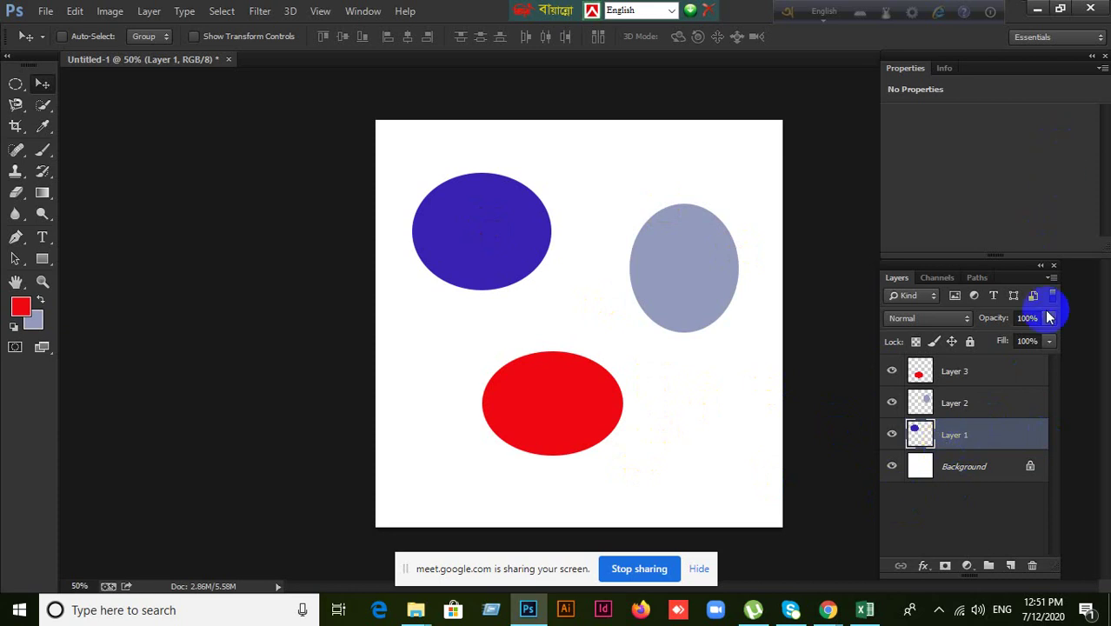
pyautogui.click(889, 436)
pyautogui.click(889, 436)
pyautogui.click(891, 402)
pyautogui.click(891, 402)
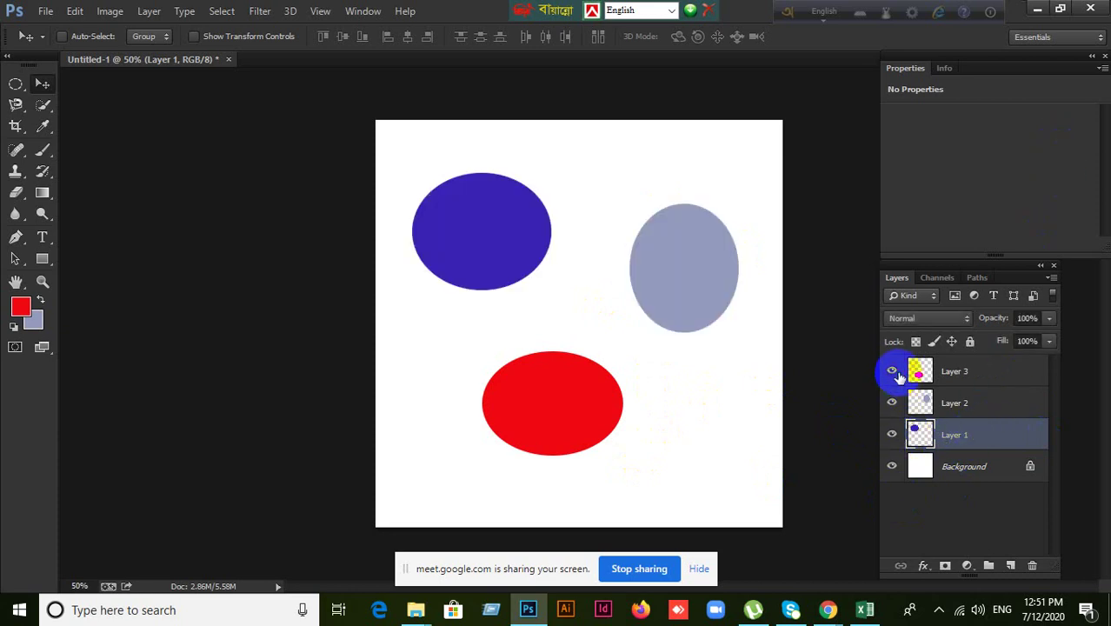
pyautogui.click(892, 372)
pyautogui.click(891, 372)
pyautogui.click(892, 373)
pyautogui.click(891, 374)
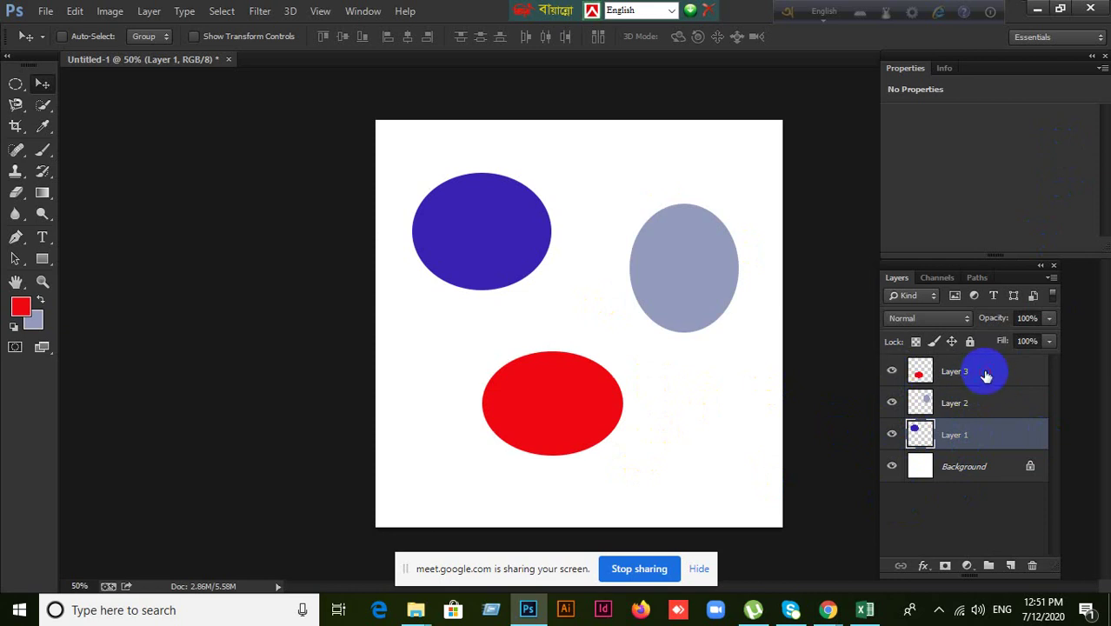
# Step: Activate Layer 3 and move the red ellipse right and down on the canvas
pyautogui.click(986, 375)
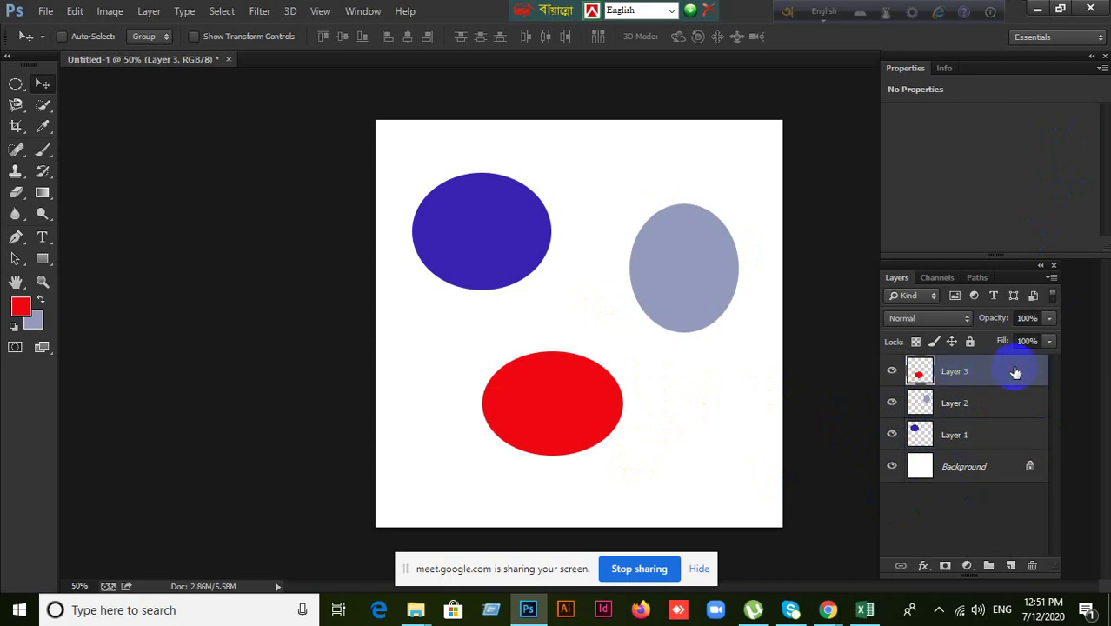
pyautogui.moveTo(580, 403)
pyautogui.mouseDown()
pyautogui.moveTo(640, 377)
pyautogui.moveTo(518, 410)
pyautogui.moveTo(619, 329)
pyautogui.moveTo(582, 384)
pyautogui.moveTo(591, 429)
pyautogui.moveTo(620, 439)
pyautogui.moveTo(585, 404)
pyautogui.moveTo(689, 377)
pyautogui.moveTo(588, 381)
pyautogui.moveTo(584, 399)
pyautogui.mouseUp()
pyautogui.click(42, 84)
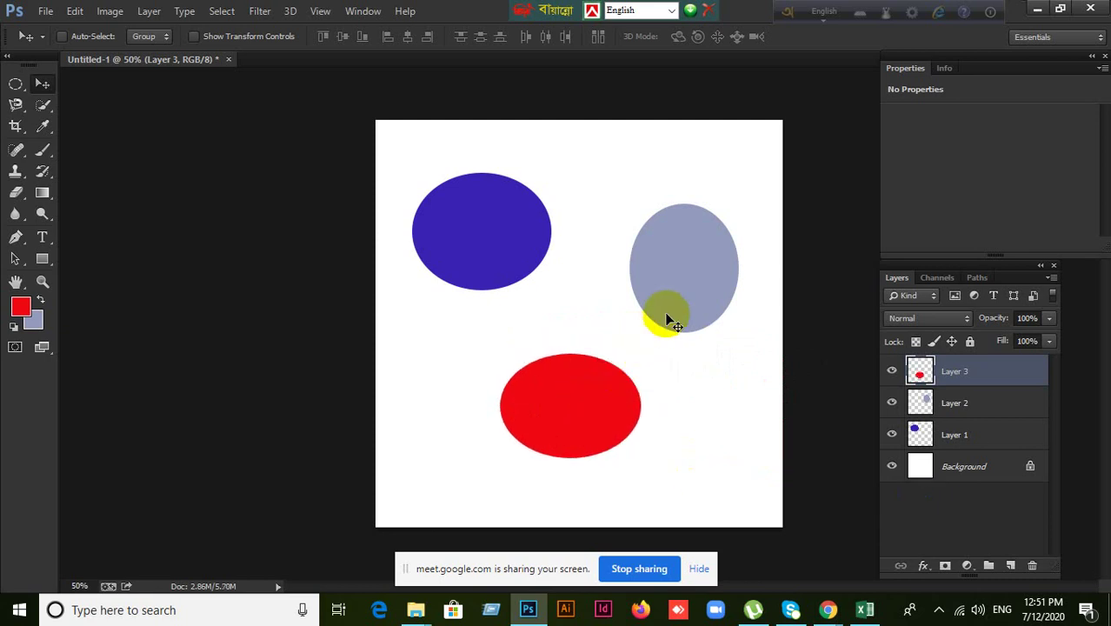
pyautogui.moveTo(666, 319); pyautogui.dragTo(700, 311)
# Step: Activate the three ellipse layers one by one, and select Layer 1 through Layer 3 together
pyautogui.click(973, 403)
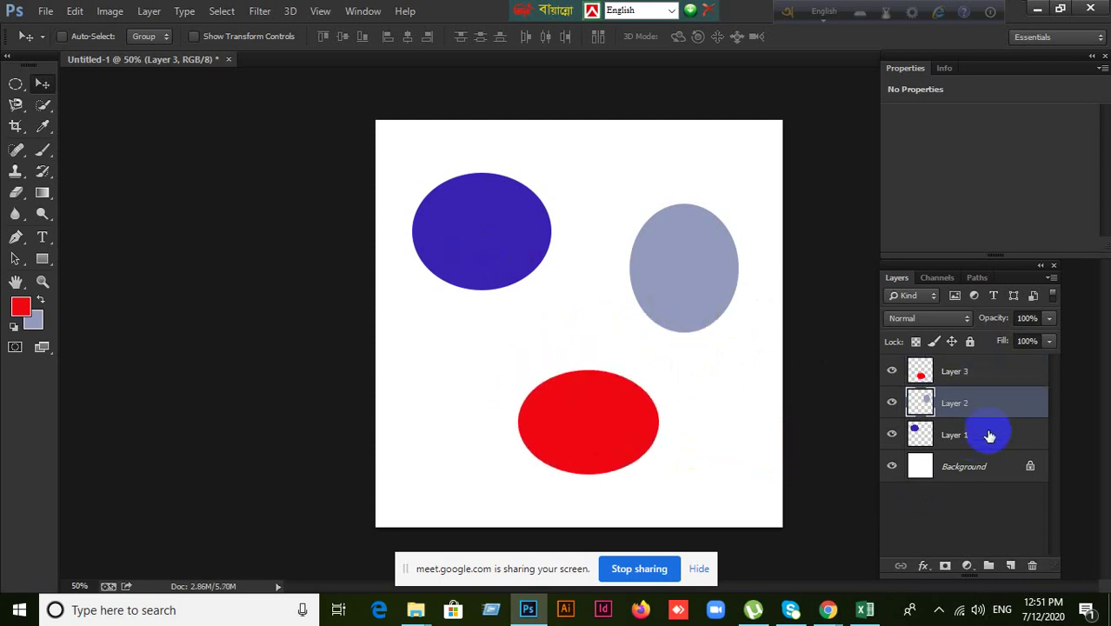
pyautogui.click(990, 443)
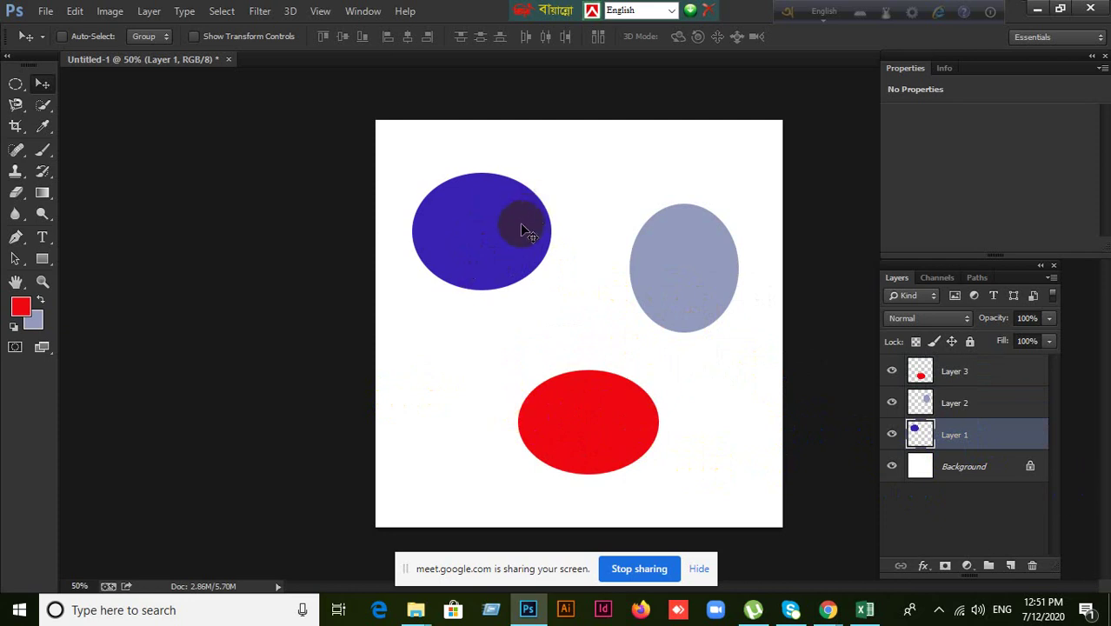
pyautogui.click(982, 372)
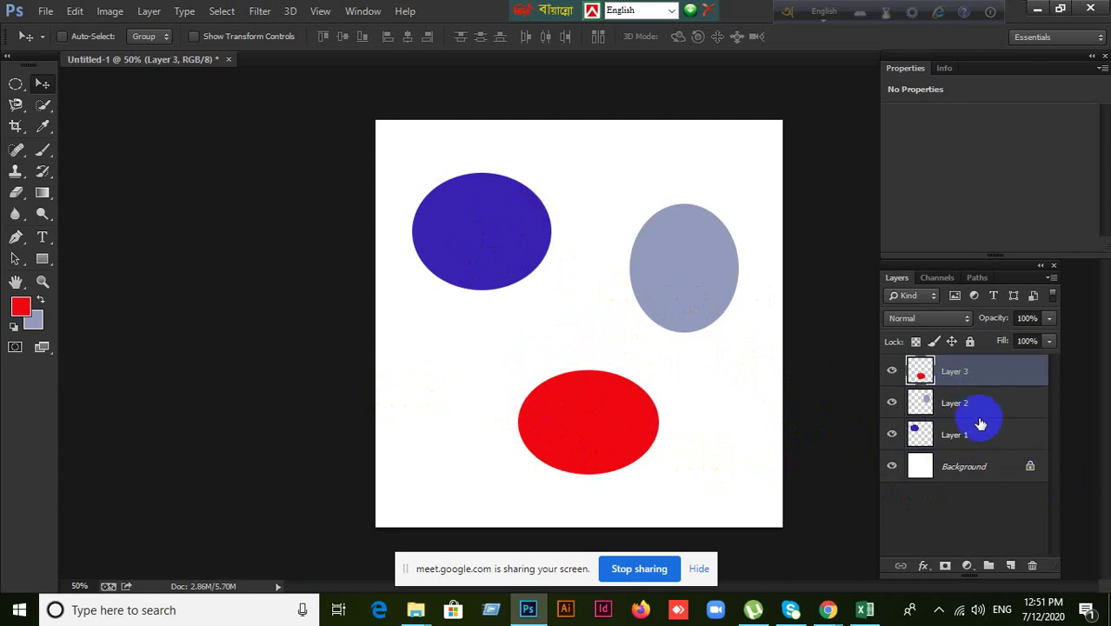
pyautogui.click(977, 406)
pyautogui.click(979, 439)
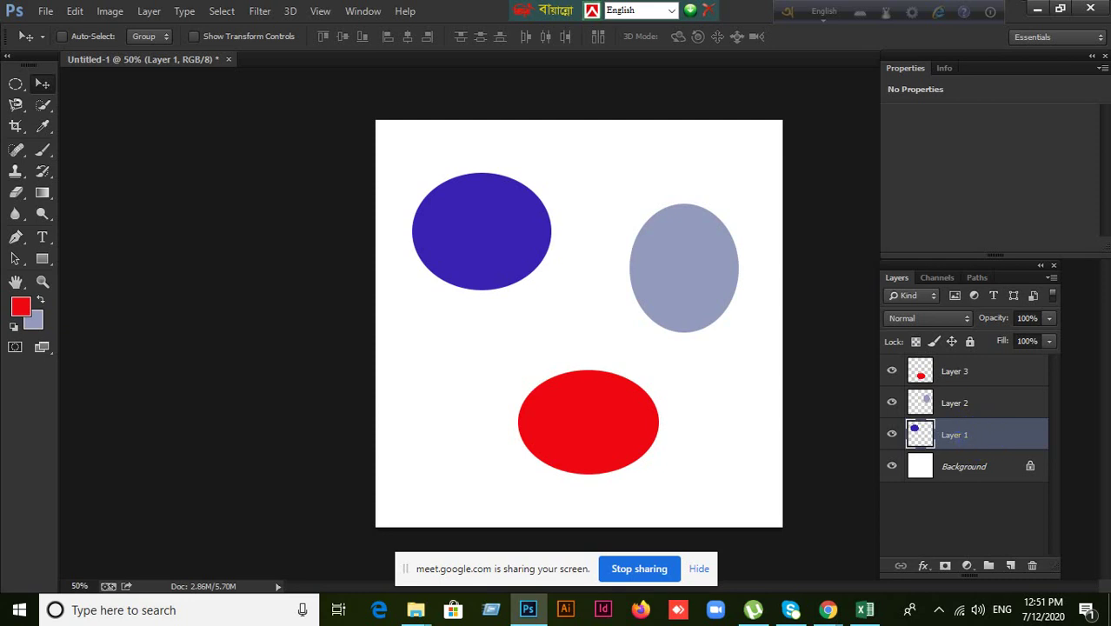
pyautogui.keyDown('shift'); pyautogui.click(974, 373); pyautogui.keyUp('shift')
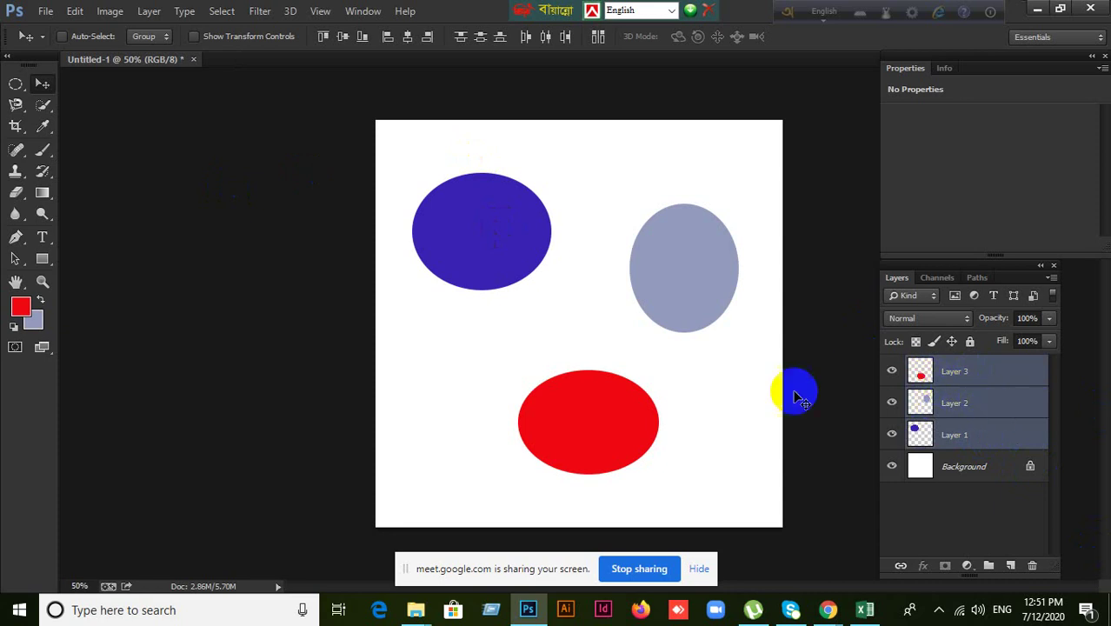
# Step: Select only Layer 3 and move the red ellipse down to the canvas's bottom edge
pyautogui.click(961, 379)
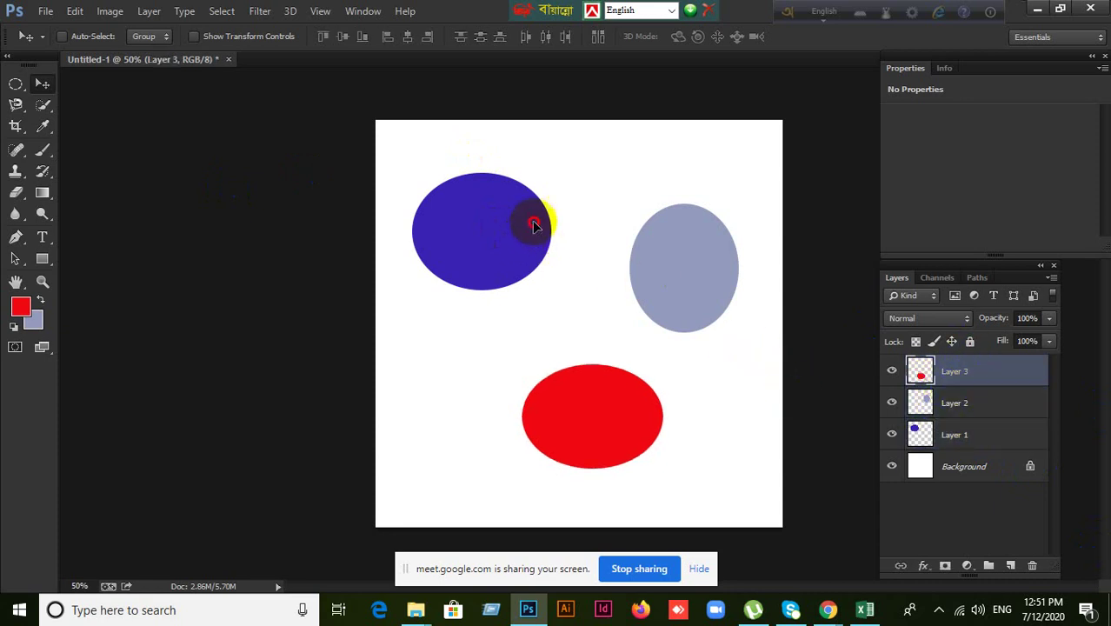
pyautogui.moveTo(527, 219); pyautogui.dragTo(503, 255)
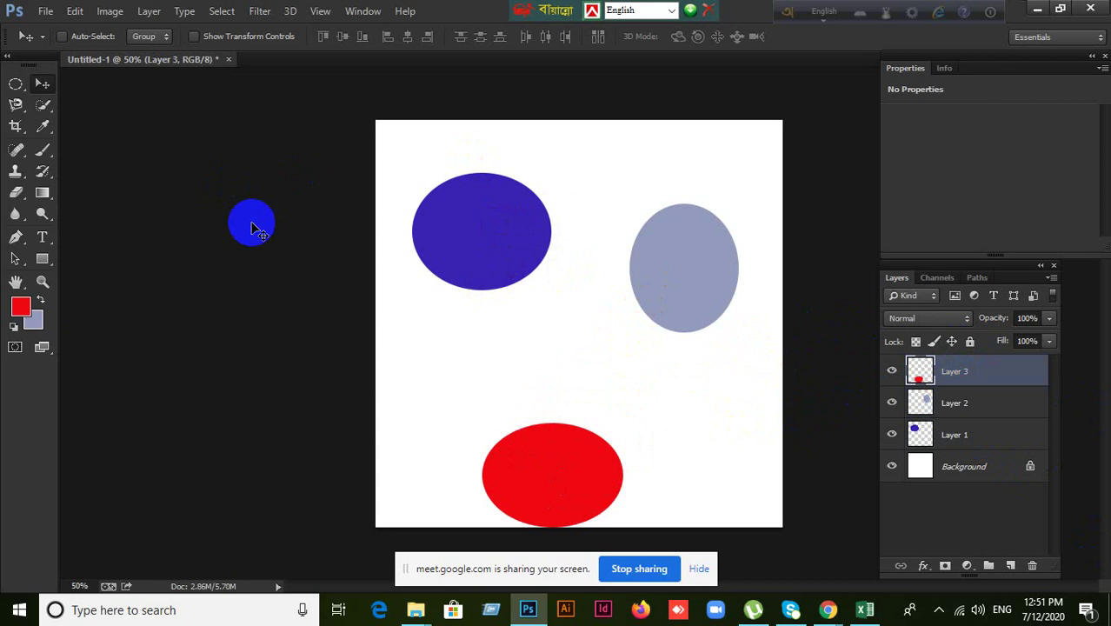
# Step: Turn on Auto-Select and move the blue ellipse up and right, the grey one down, and the red one up and left
pyautogui.click(63, 36)
pyautogui.moveTo(484, 240); pyautogui.dragTo(517, 213)
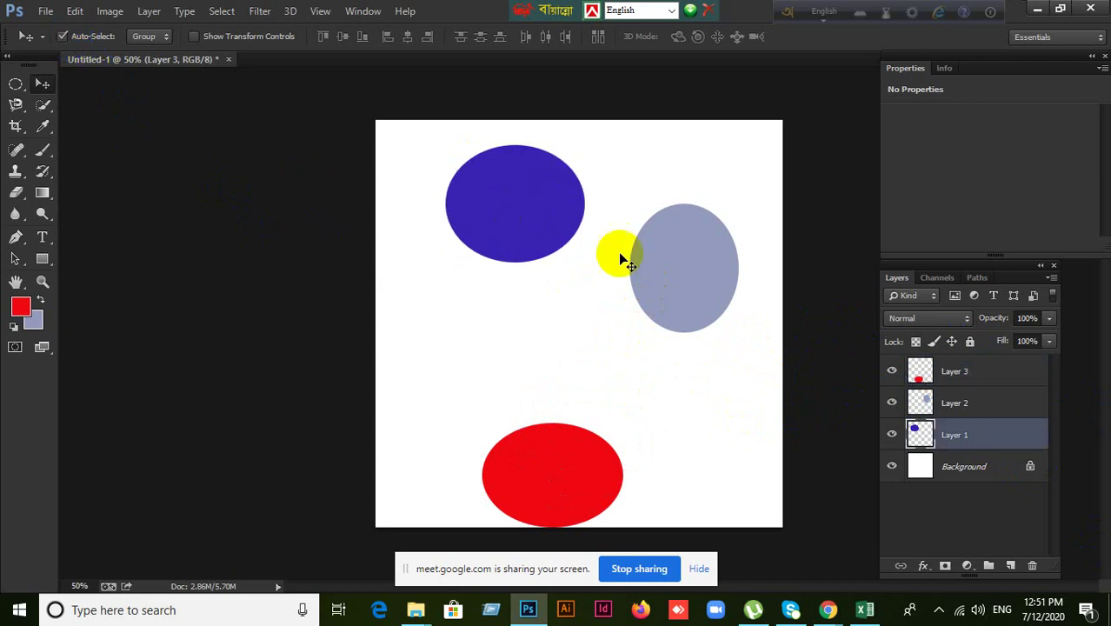
pyautogui.moveTo(691, 279); pyautogui.dragTo(684, 347)
pyautogui.click(589, 476)
pyautogui.moveTo(590, 477); pyautogui.dragTo(543, 450)
pyautogui.moveTo(689, 366); pyautogui.dragTo(701, 365)
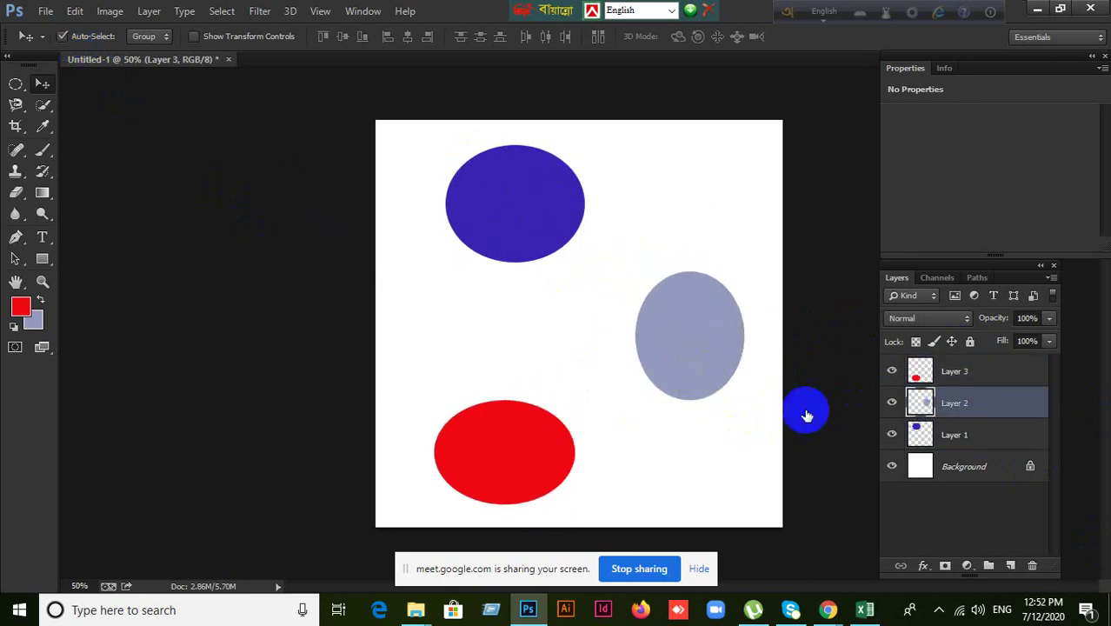
# Step: Select Layer 1 through Layer 3 together, align their horizontal centers, and clear the layer selection
pyautogui.click(930, 434)
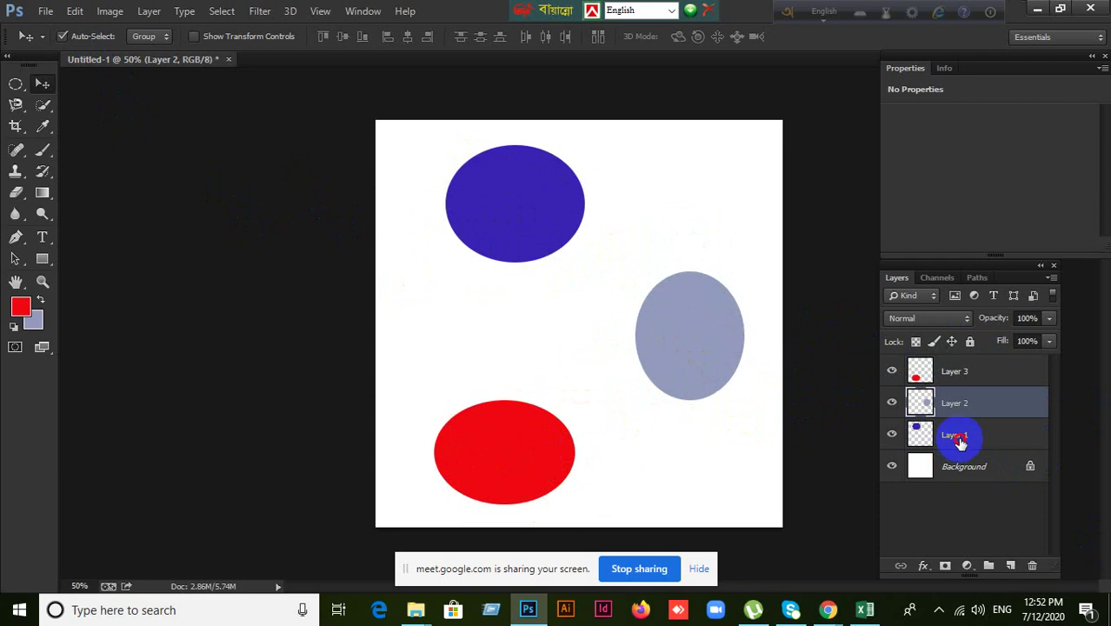
pyautogui.keyDown('shift'); pyautogui.click(955, 372); pyautogui.keyUp('shift')
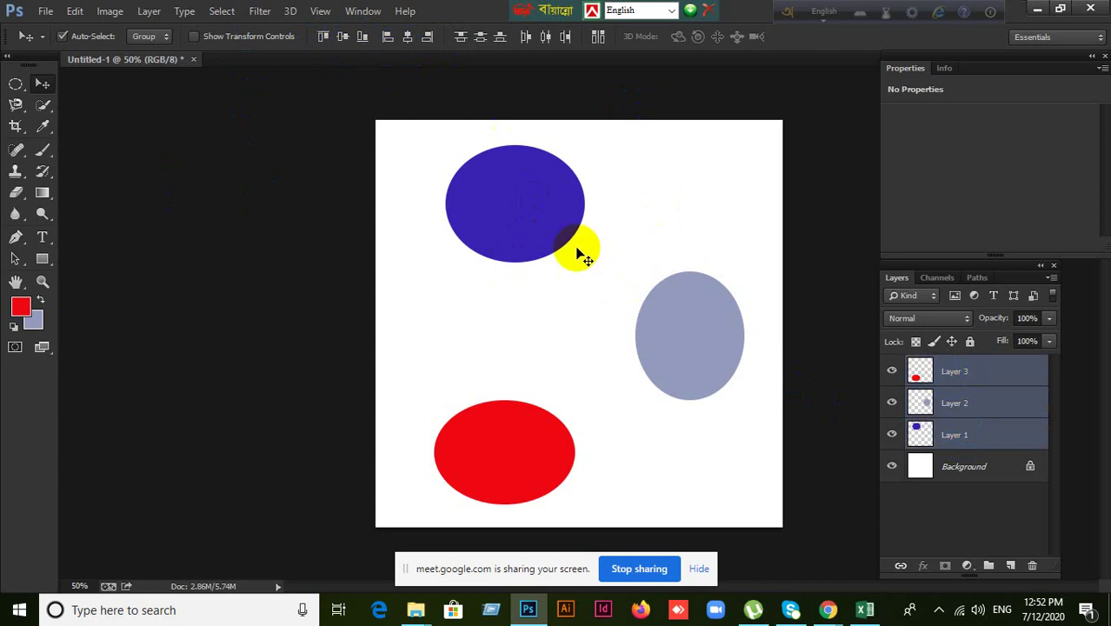
pyautogui.click(408, 39)
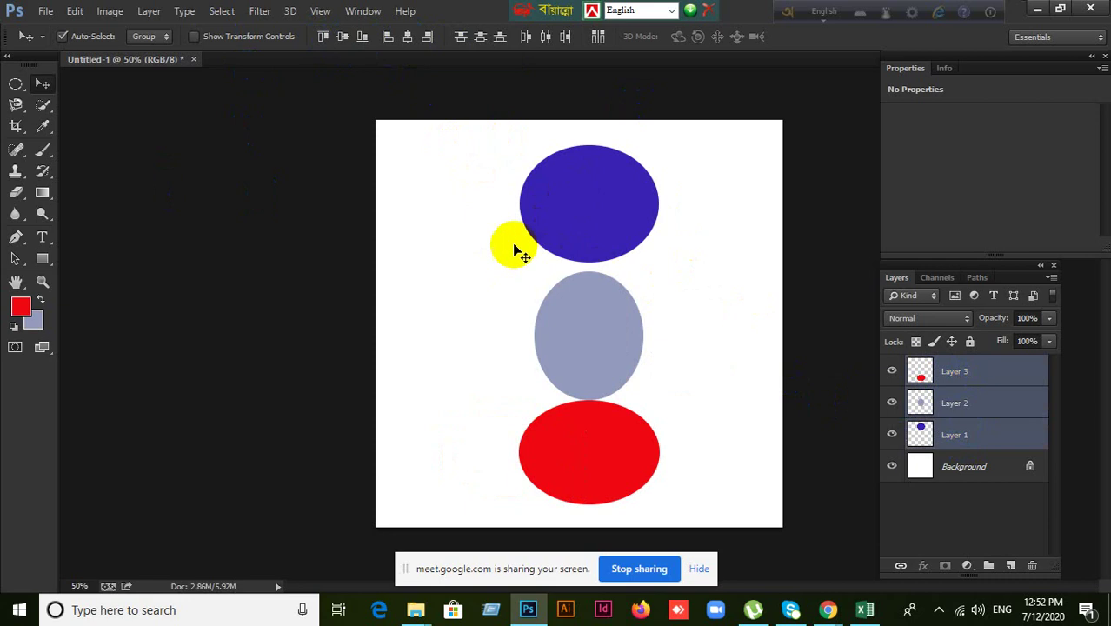
pyautogui.click(578, 437)
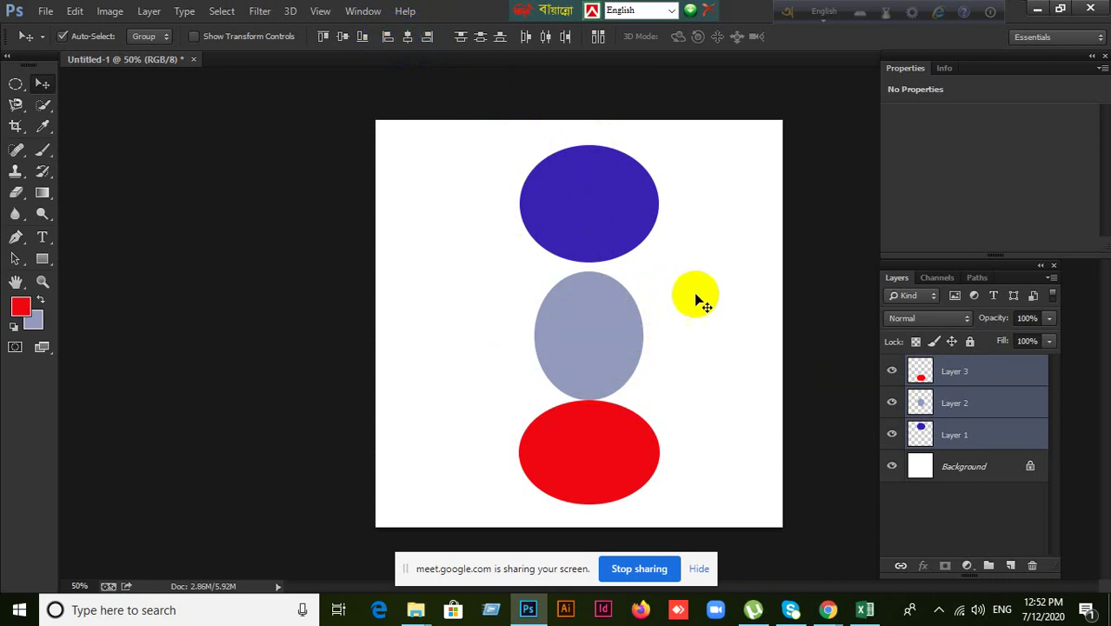
pyautogui.click(689, 340)
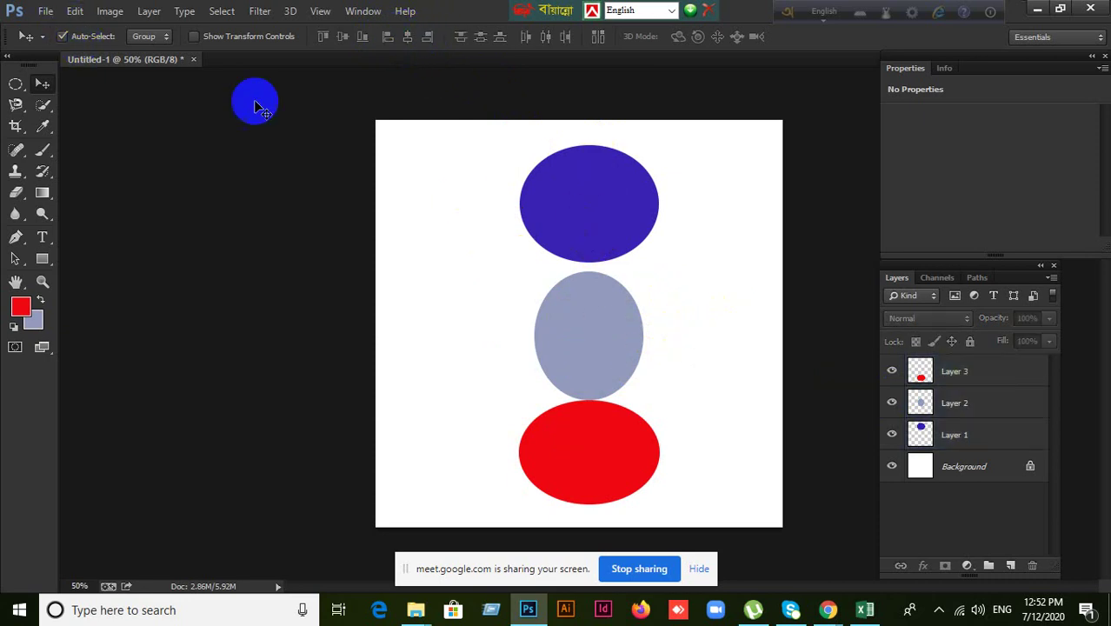
# Step: Move the blue ellipse to the canvas's upper left, the grey one up and right, and the red one to the lower right
pyautogui.moveTo(597, 210); pyautogui.dragTo(474, 219)
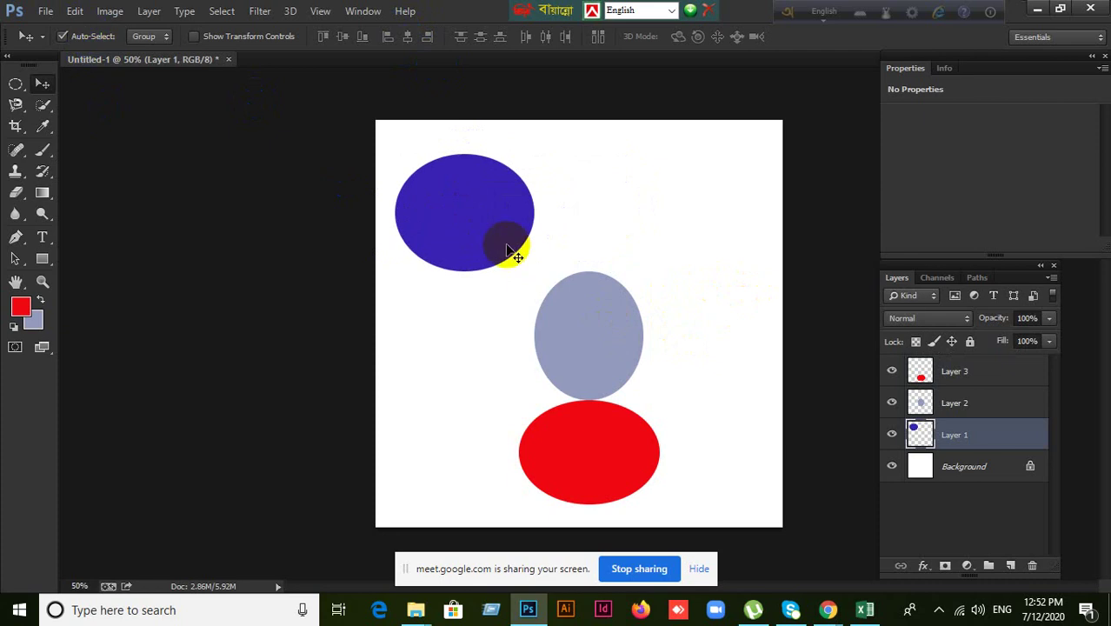
pyautogui.moveTo(572, 322); pyautogui.dragTo(627, 225)
pyautogui.moveTo(649, 466); pyautogui.dragTo(736, 409)
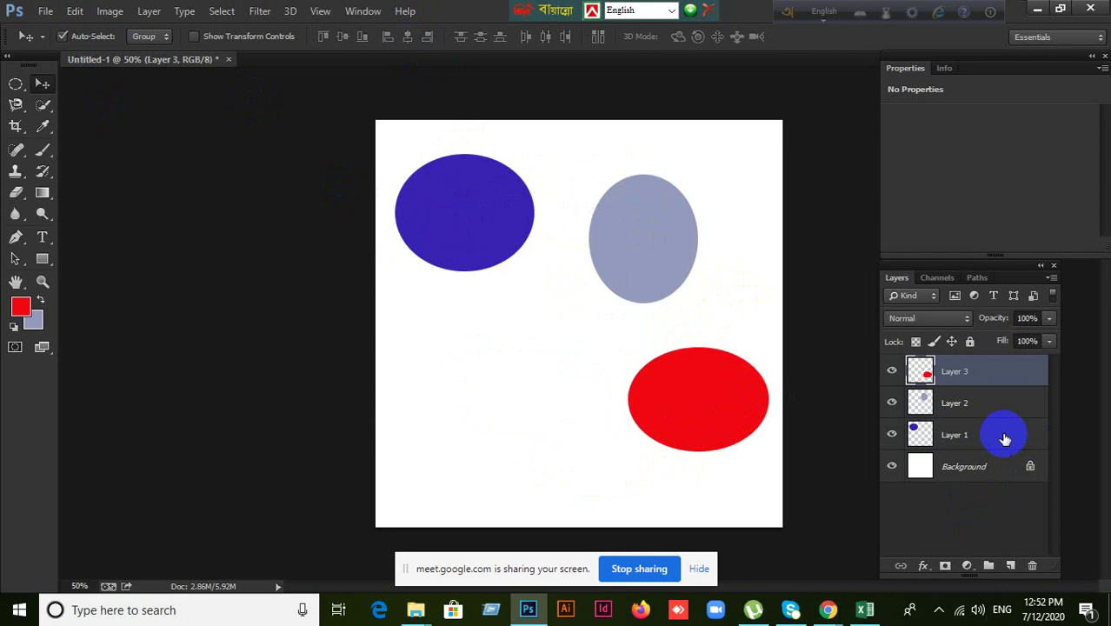
# Step: Select the three ellipse layers, align them by horizontal centers, left edges and right edges in turn, and reactivate only Layer 3
pyautogui.keyDown('shift'); pyautogui.click(1000, 435); pyautogui.keyUp('shift')
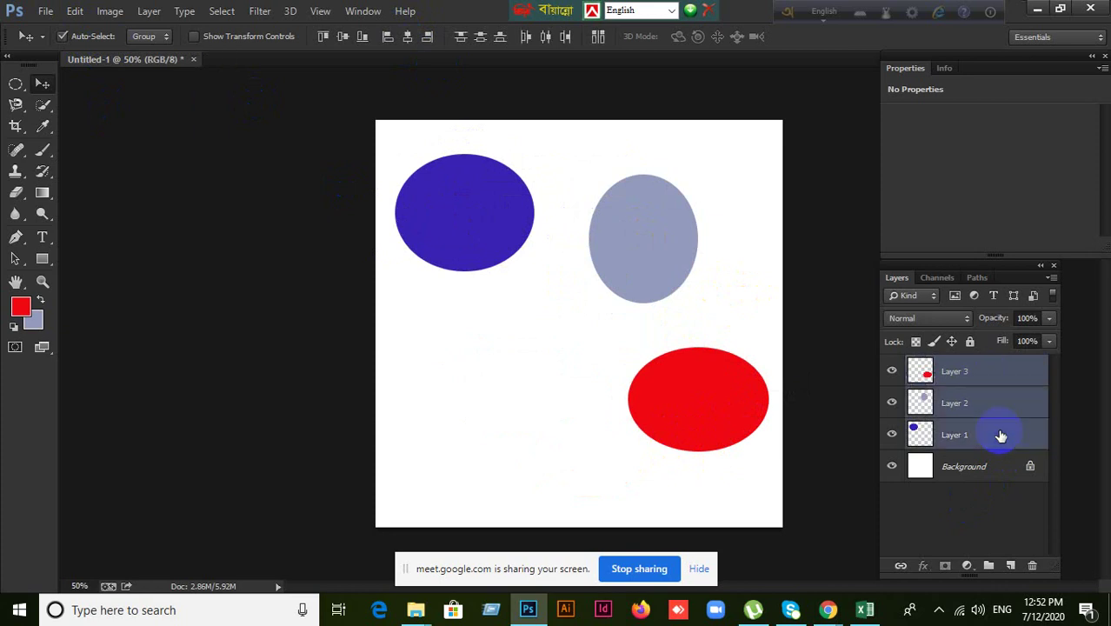
pyautogui.click(408, 38)
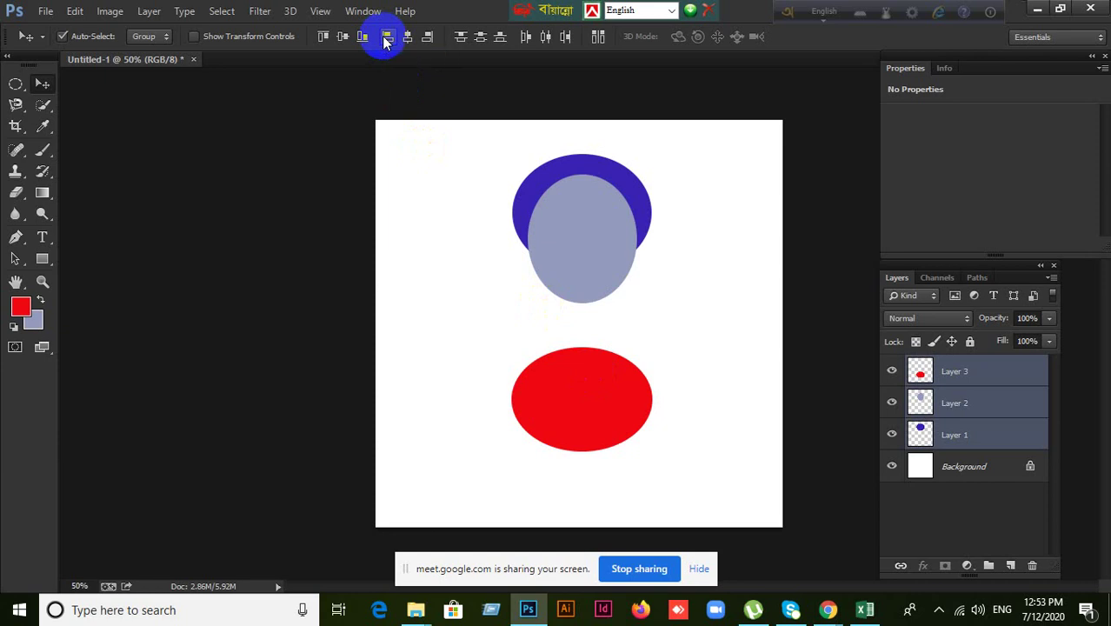
pyautogui.click(386, 41)
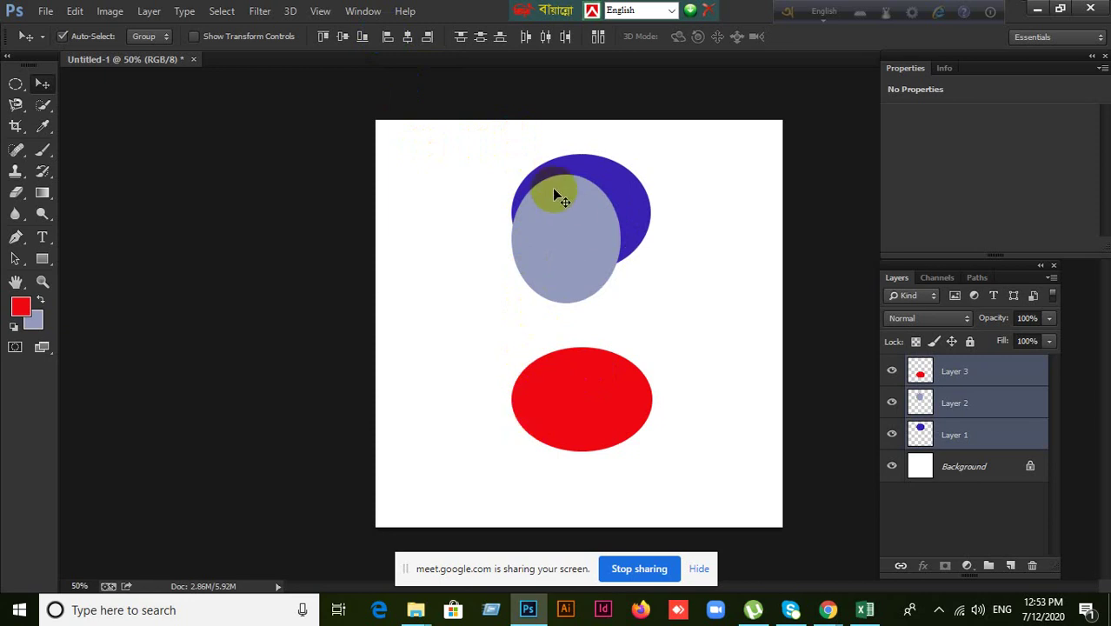
pyautogui.click(427, 37)
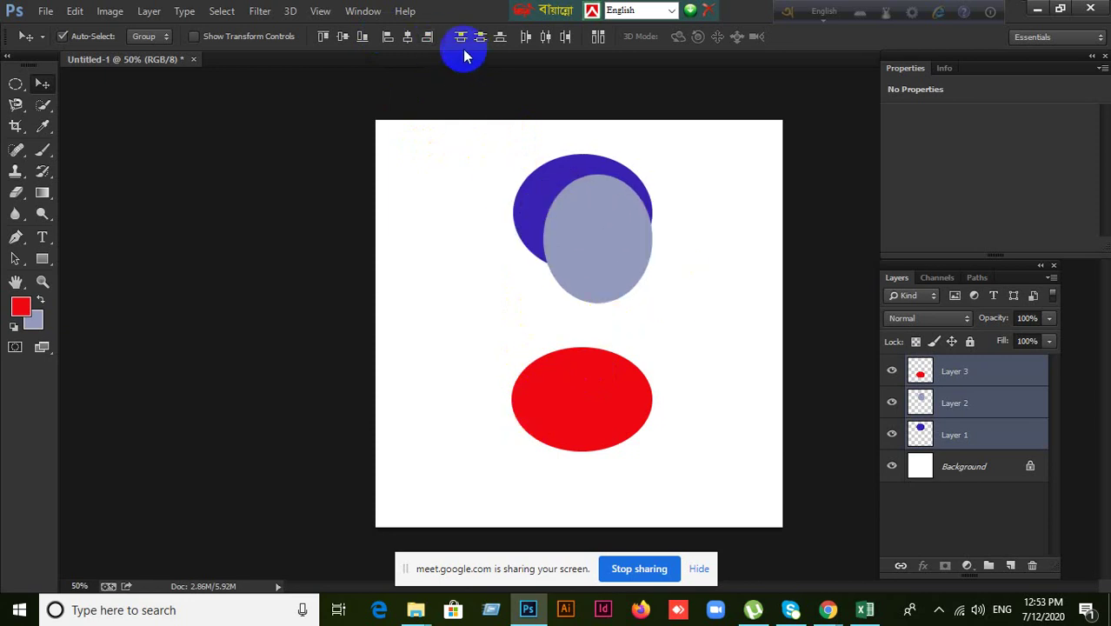
pyautogui.click(989, 401)
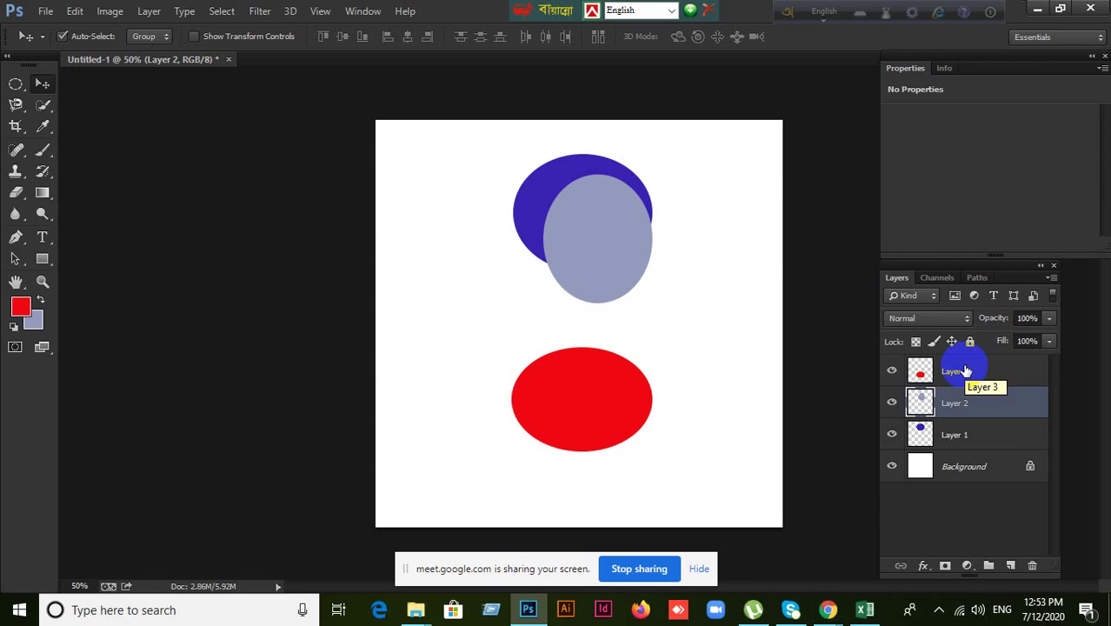
pyautogui.click(965, 371)
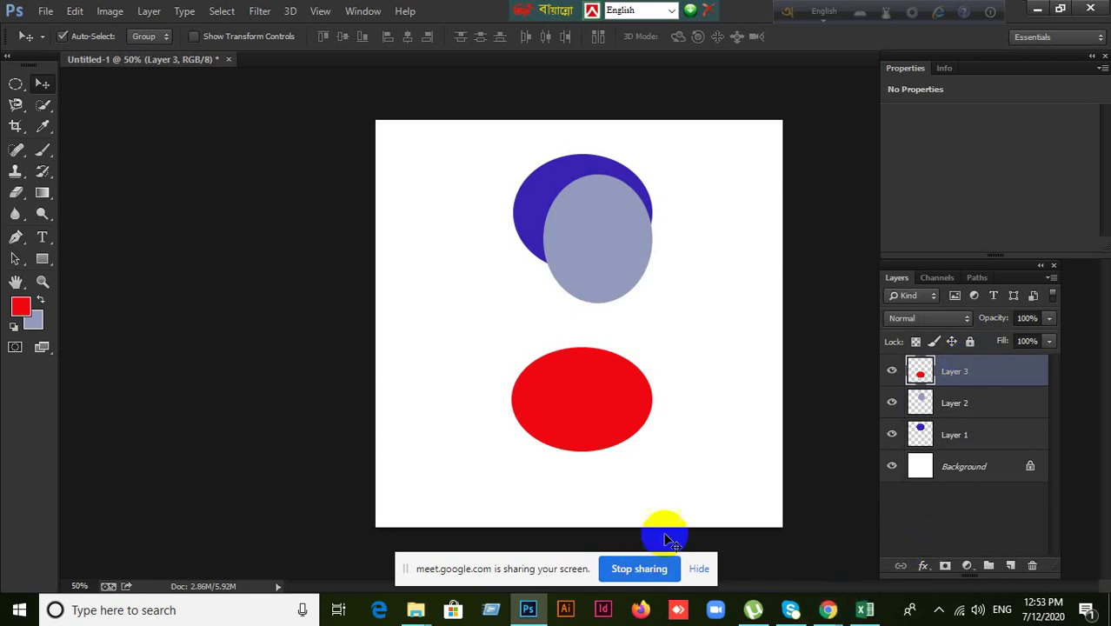
# Step: Switch to the Google Meet window and read through the meeting chat
pyautogui.click(528, 609)
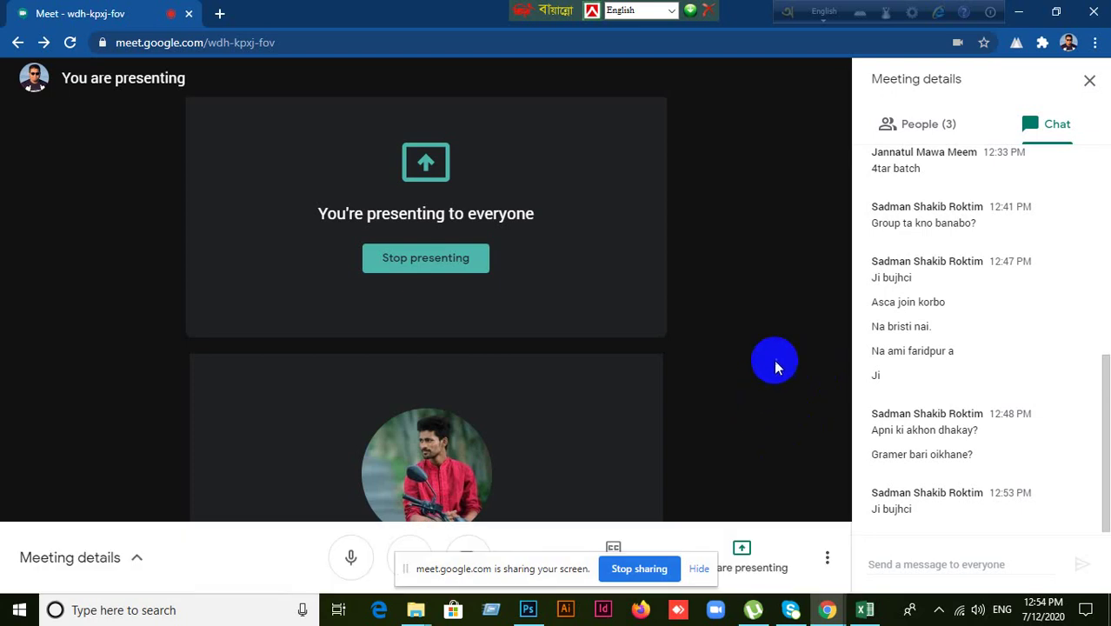
pyautogui.scroll(4, 993, 346)
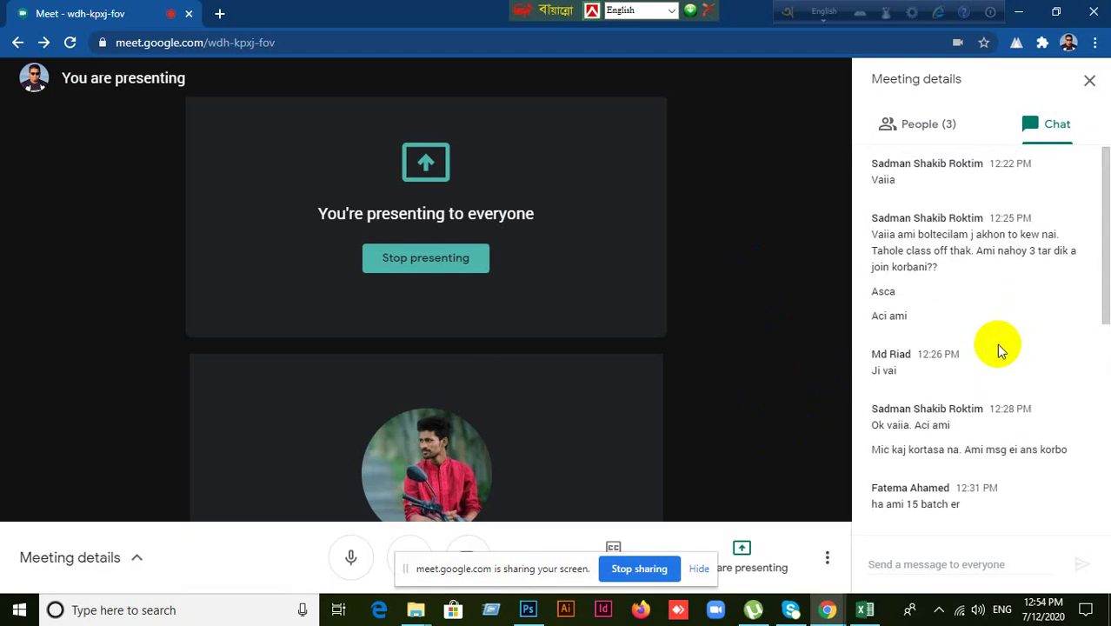
pyautogui.scroll(-4, 996, 343)
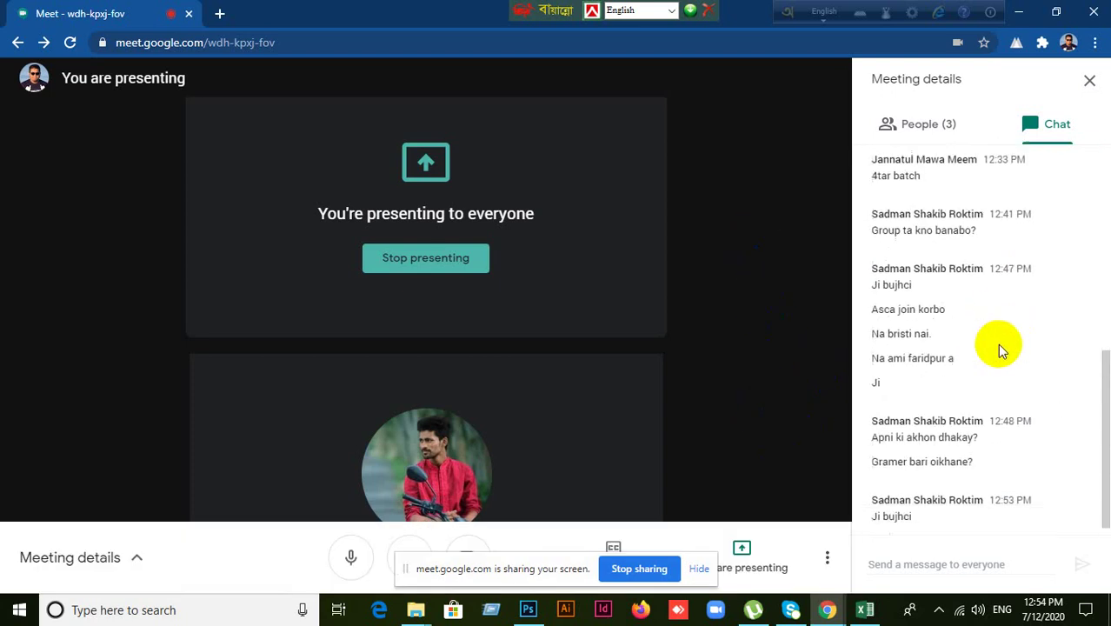
# Step: Switch back to Photoshop and rearrange the ellipses, placing red at the upper right, grey at the left and blue below them
pyautogui.click(527, 610)
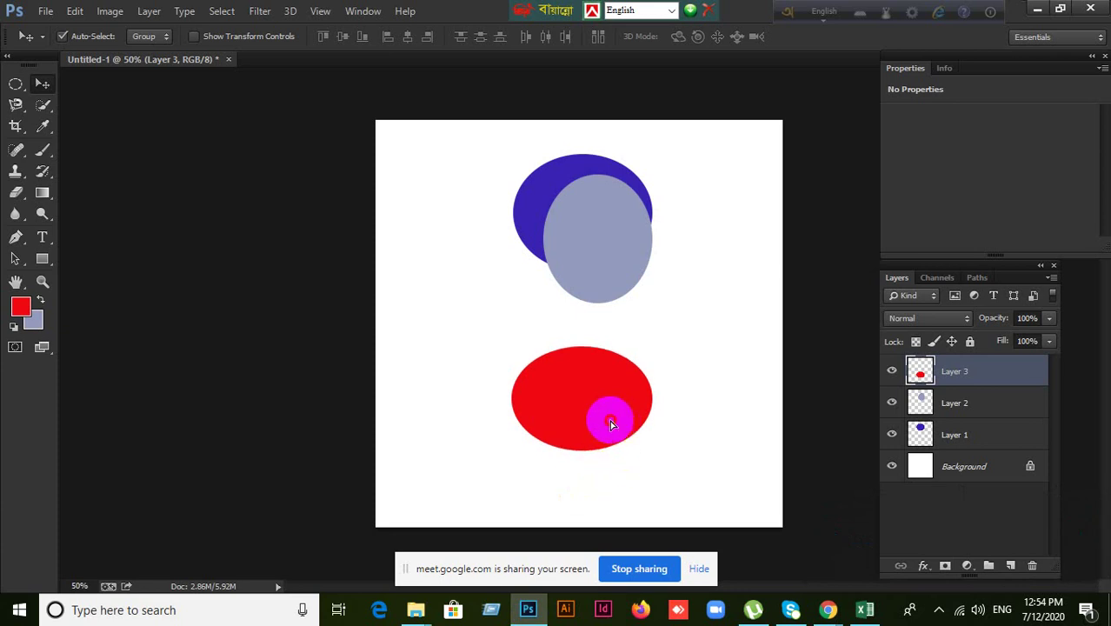
pyautogui.moveTo(607, 418); pyautogui.dragTo(630, 355)
pyautogui.moveTo(625, 251); pyautogui.dragTo(573, 323)
pyautogui.moveTo(657, 359); pyautogui.dragTo(697, 380)
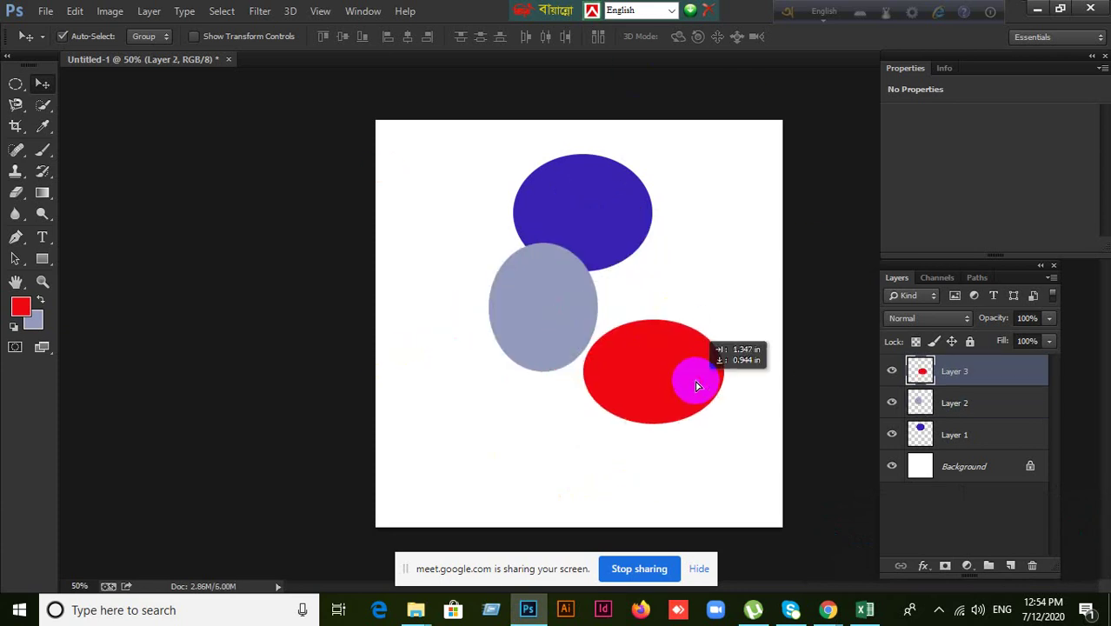
pyautogui.moveTo(529, 302); pyautogui.dragTo(516, 371)
pyautogui.moveTo(604, 216); pyautogui.dragTo(617, 299)
pyautogui.moveTo(527, 369); pyautogui.dragTo(602, 290)
pyautogui.moveTo(602, 372); pyautogui.dragTo(511, 308)
pyautogui.moveTo(606, 341); pyautogui.dragTo(604, 441)
pyautogui.moveTo(538, 362); pyautogui.dragTo(595, 325)
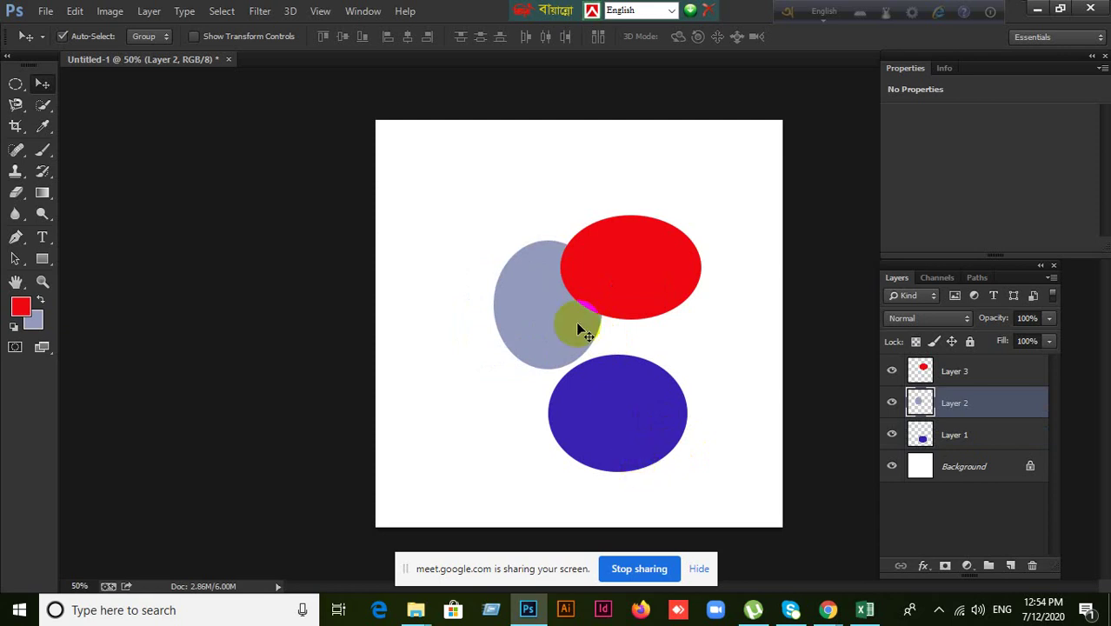
# Step: Switch to Google Meet, stop sharing the screen, and show the meeting's participant list
pyautogui.click(528, 609)
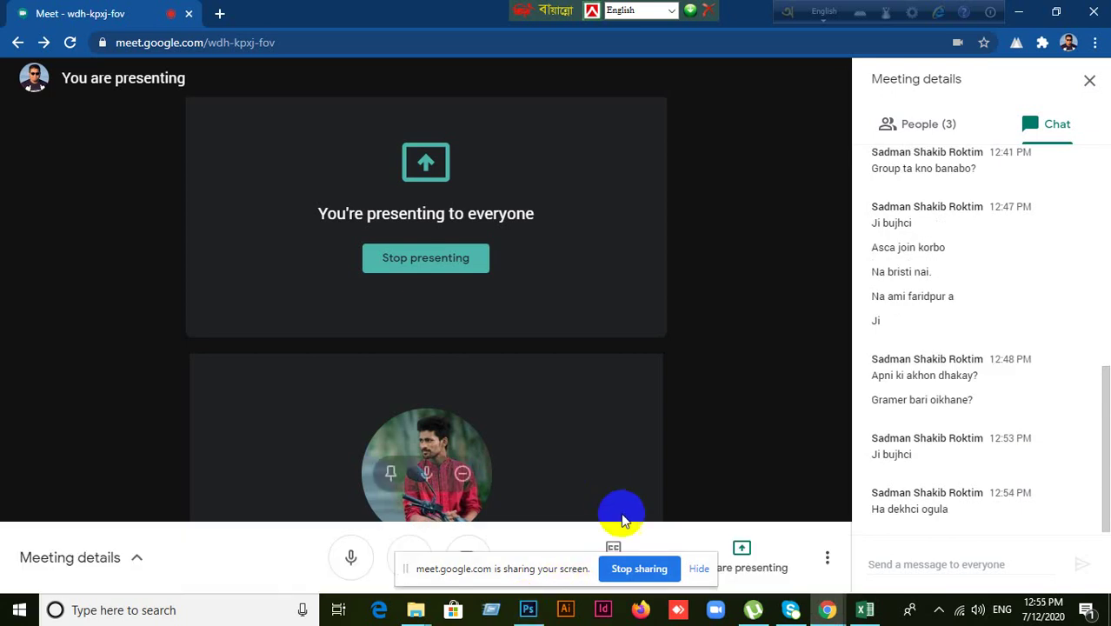
pyautogui.click(632, 568)
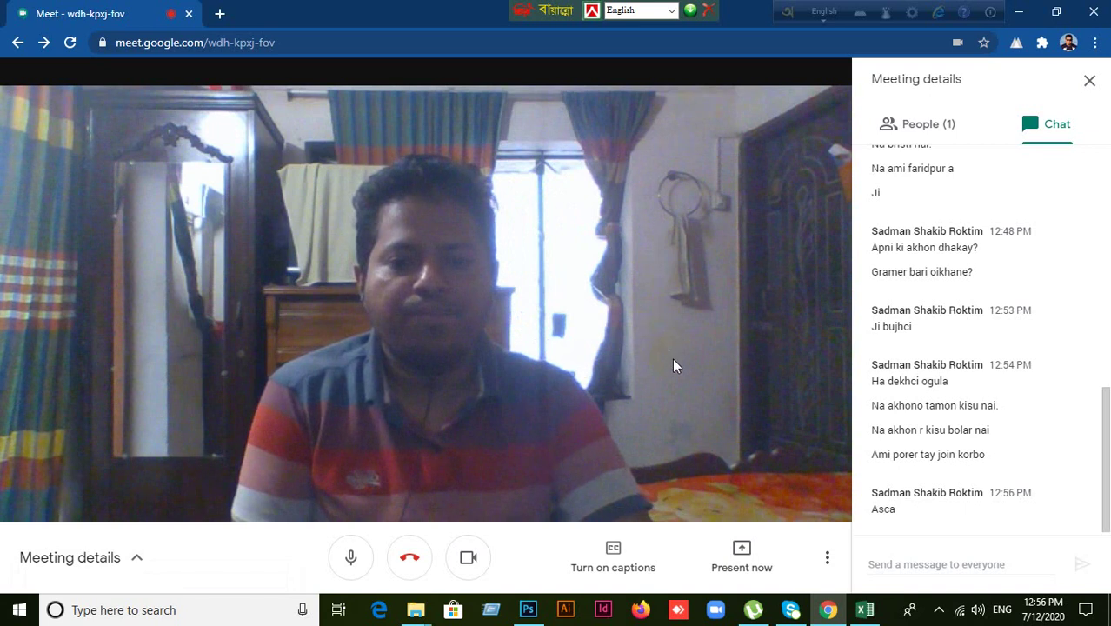
pyautogui.click(925, 128)
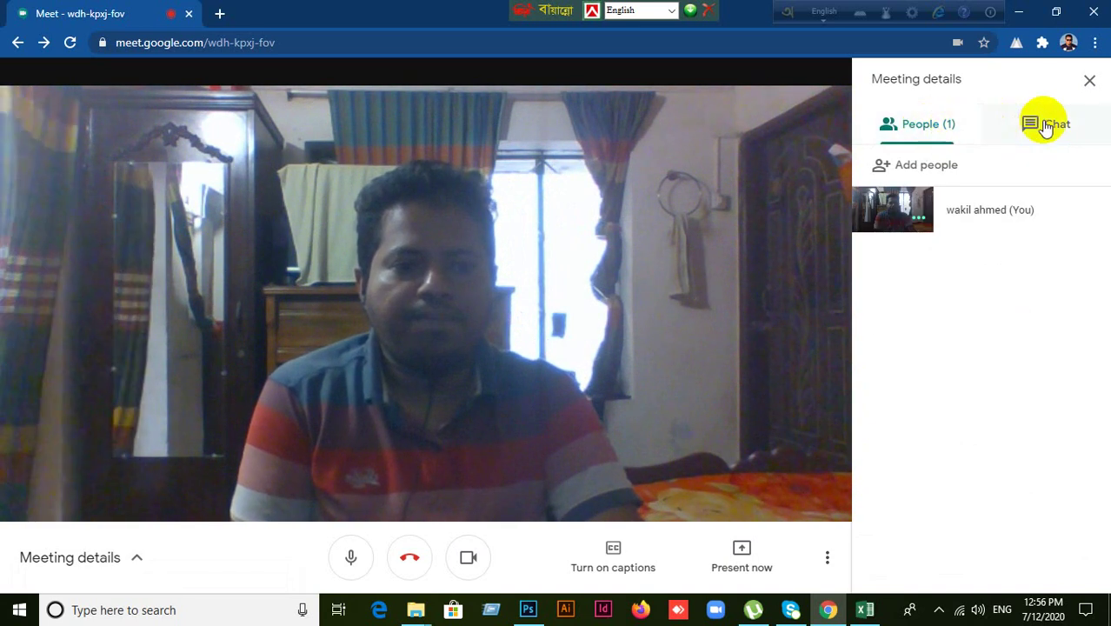
pyautogui.click(946, 128)
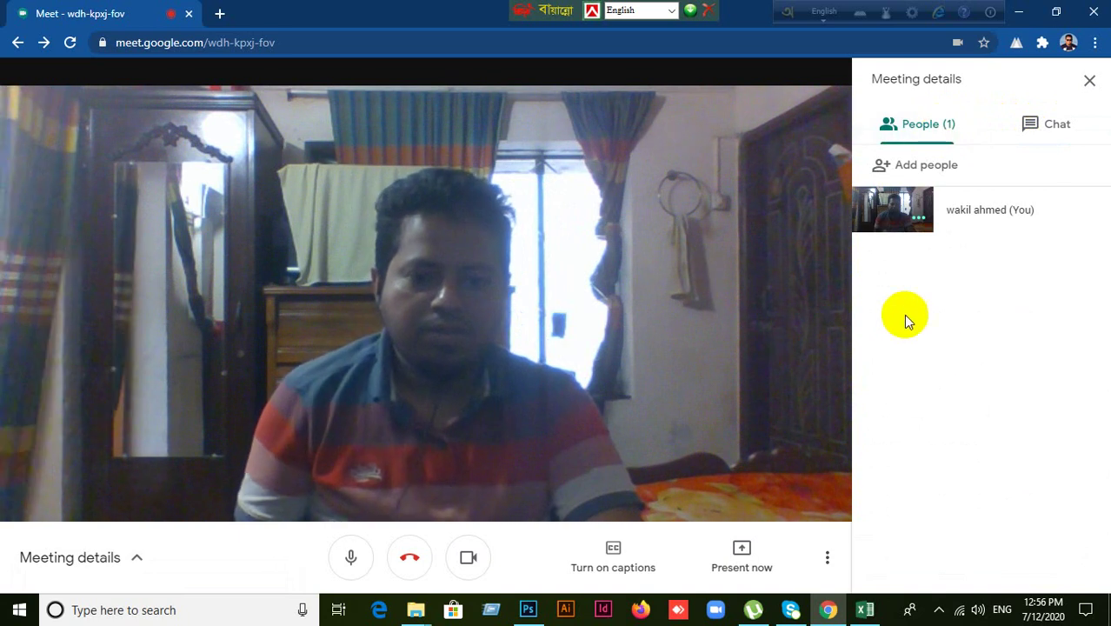
pyautogui.click(825, 244)
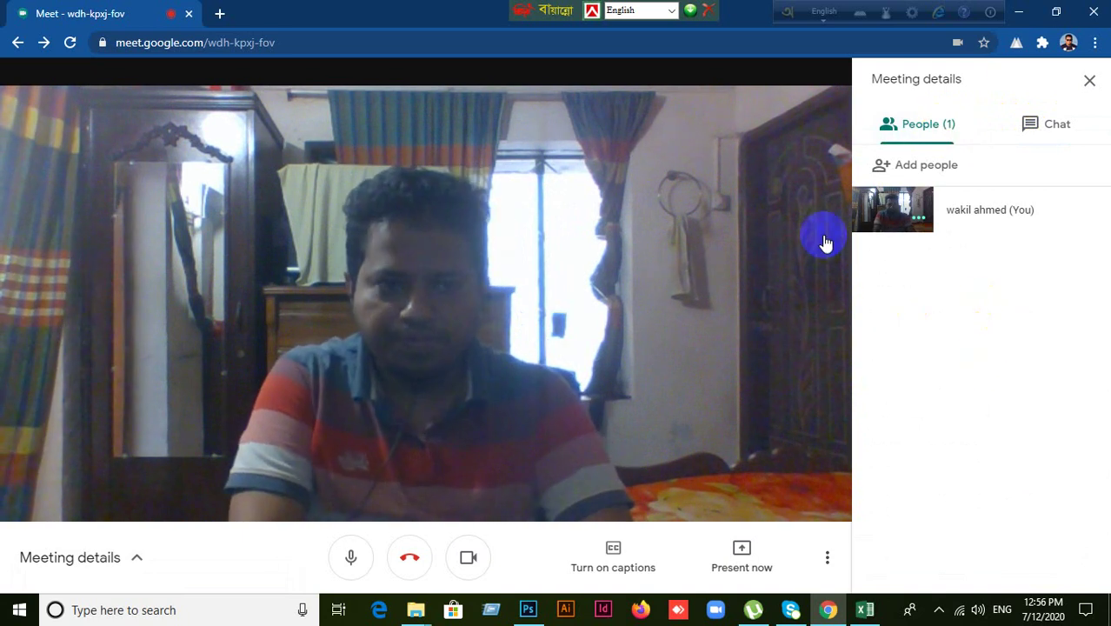
pyautogui.click(1018, 12)
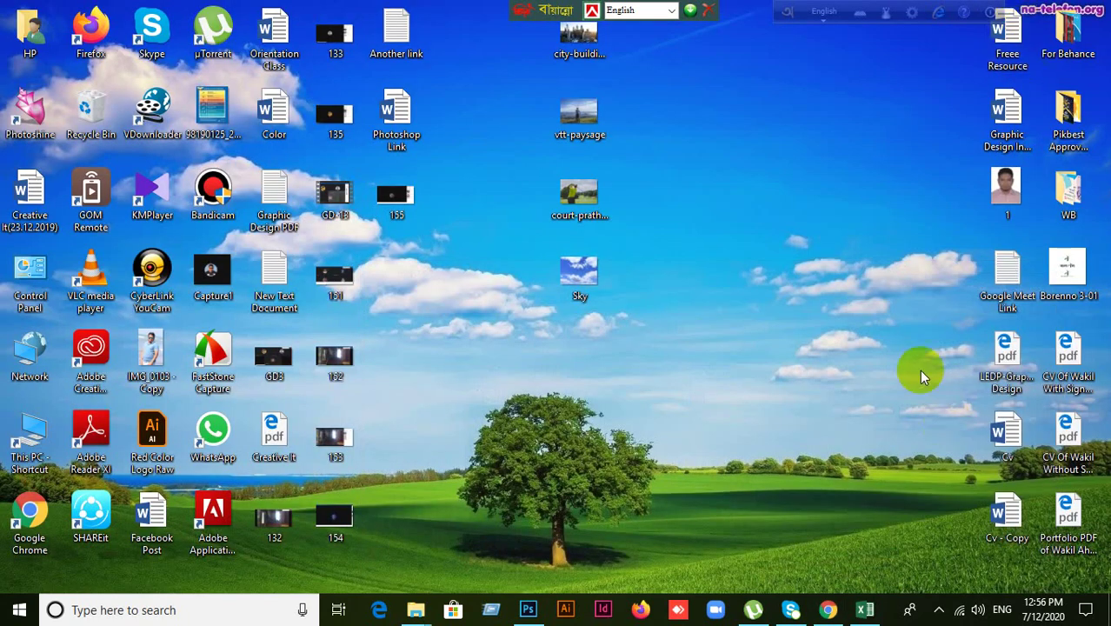
pyautogui.click(828, 609)
pyautogui.click(828, 609)
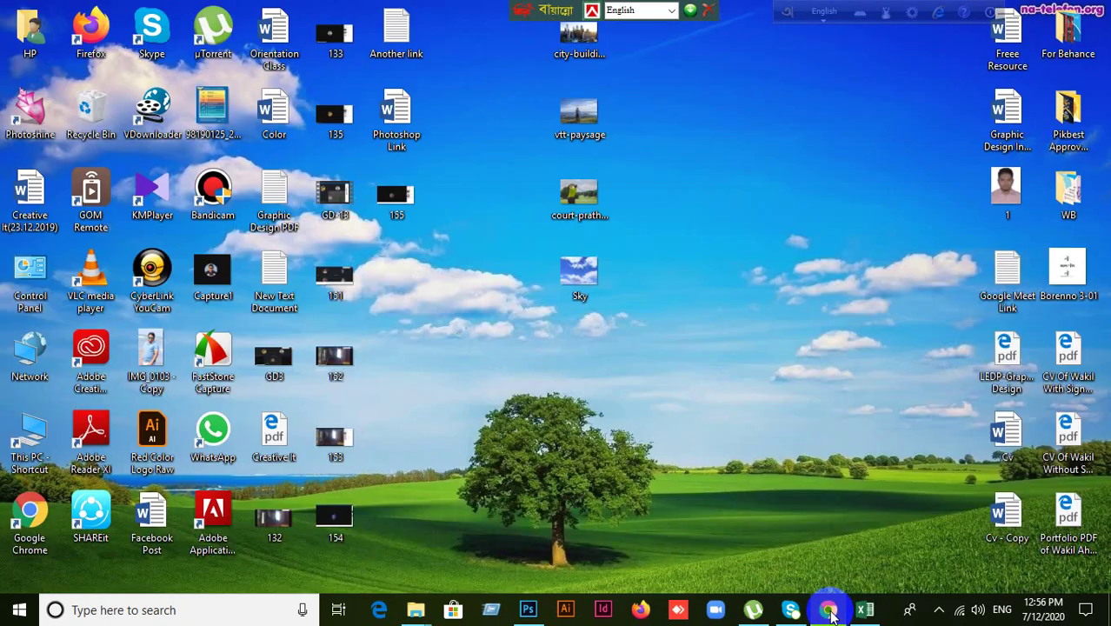
pyautogui.click(828, 609)
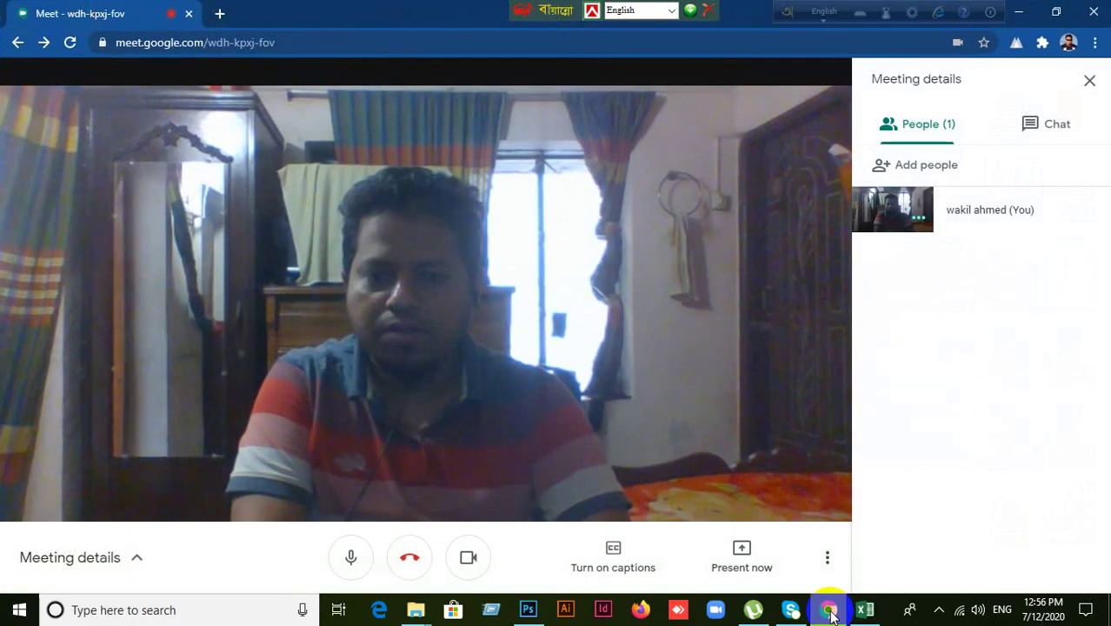
pyautogui.click(829, 609)
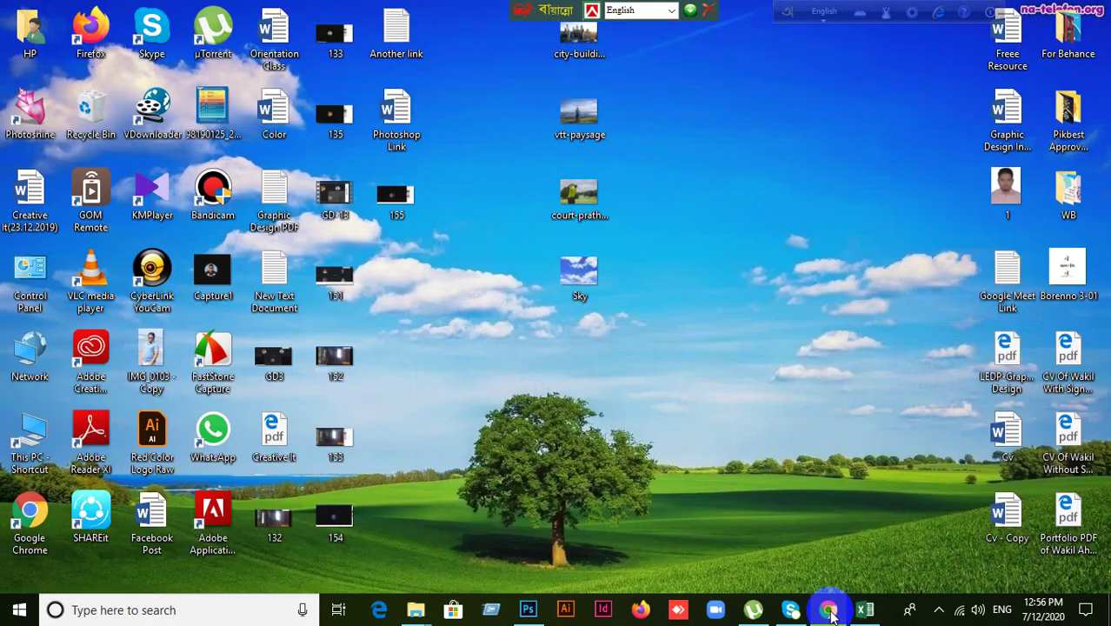
pyautogui.click(828, 609)
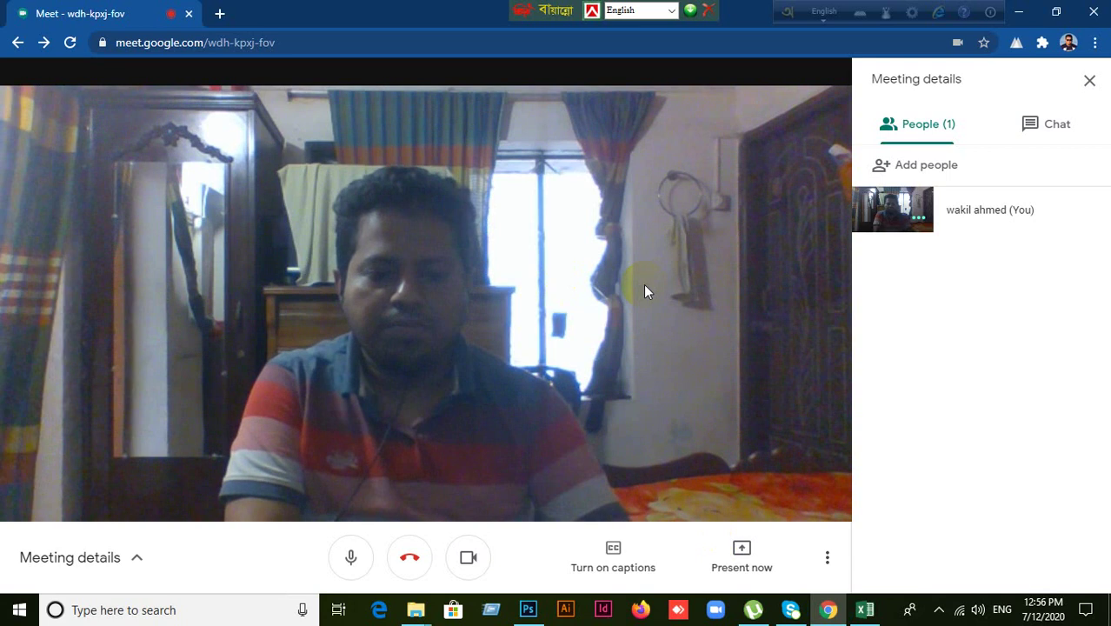
# Step: Switch to the Excel attendance workbook and review the 12.07.20 attendance column on sheet 15 from its first rows
pyautogui.click(866, 611)
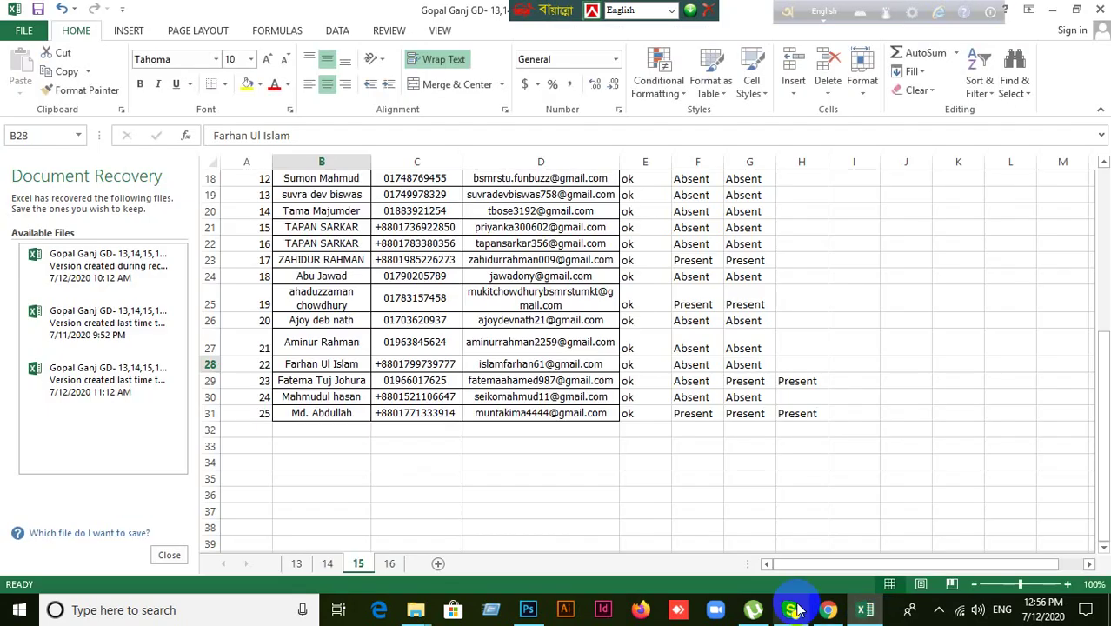
pyautogui.scroll(6, 881, 297)
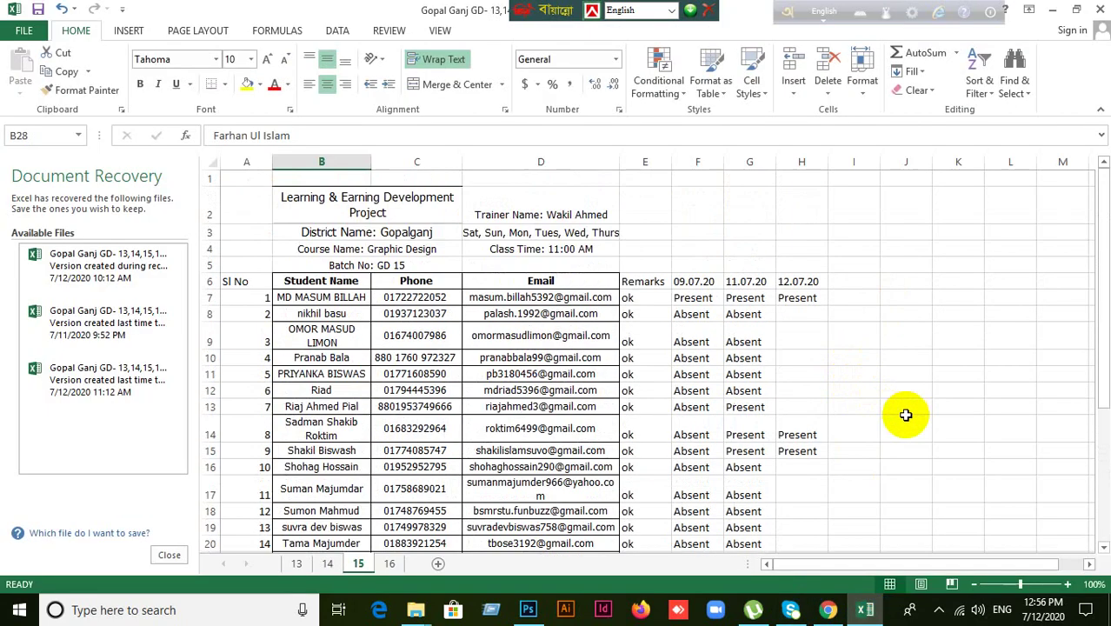
pyautogui.click(801, 315)
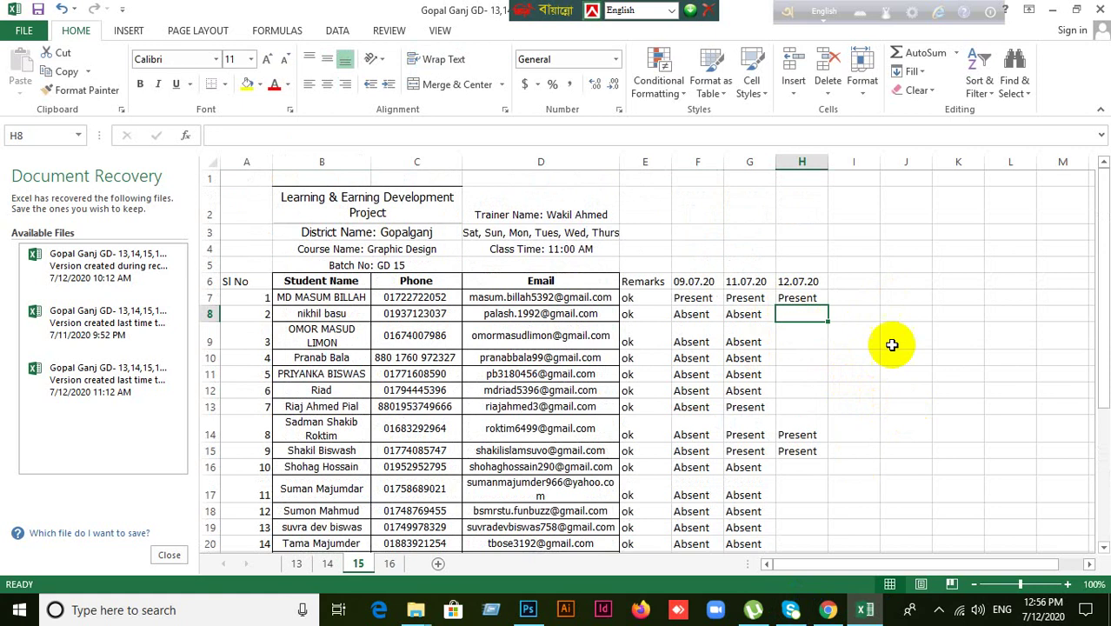
pyautogui.click(917, 349)
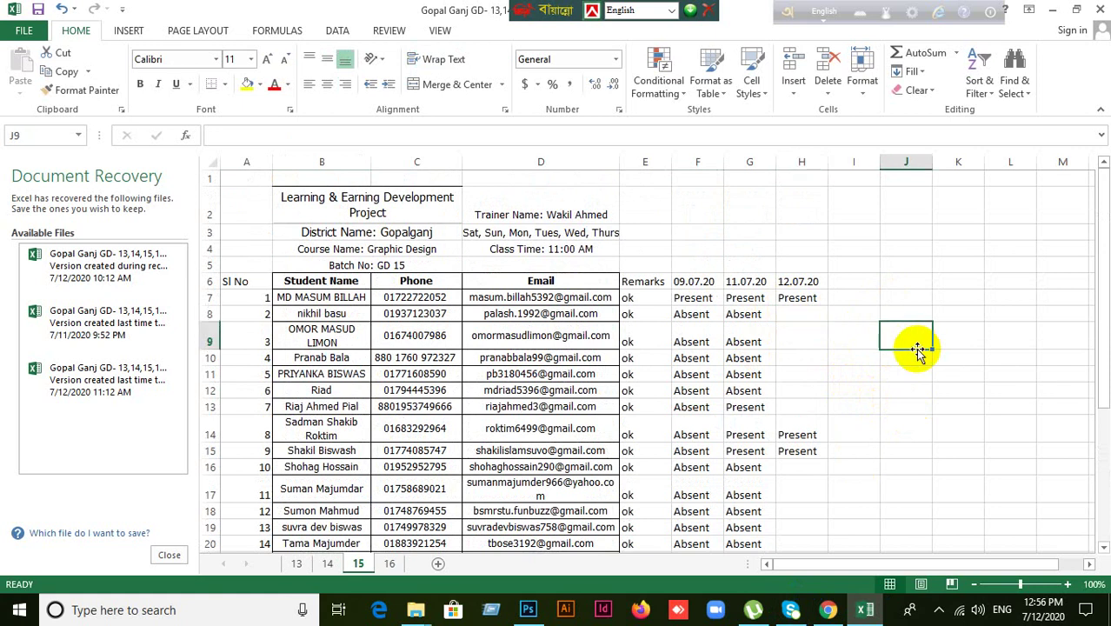
# Step: Fill the 11.07.20 entry in row 8 across to the 12.07.20 column, marking that student Absent
pyautogui.click(800, 312)
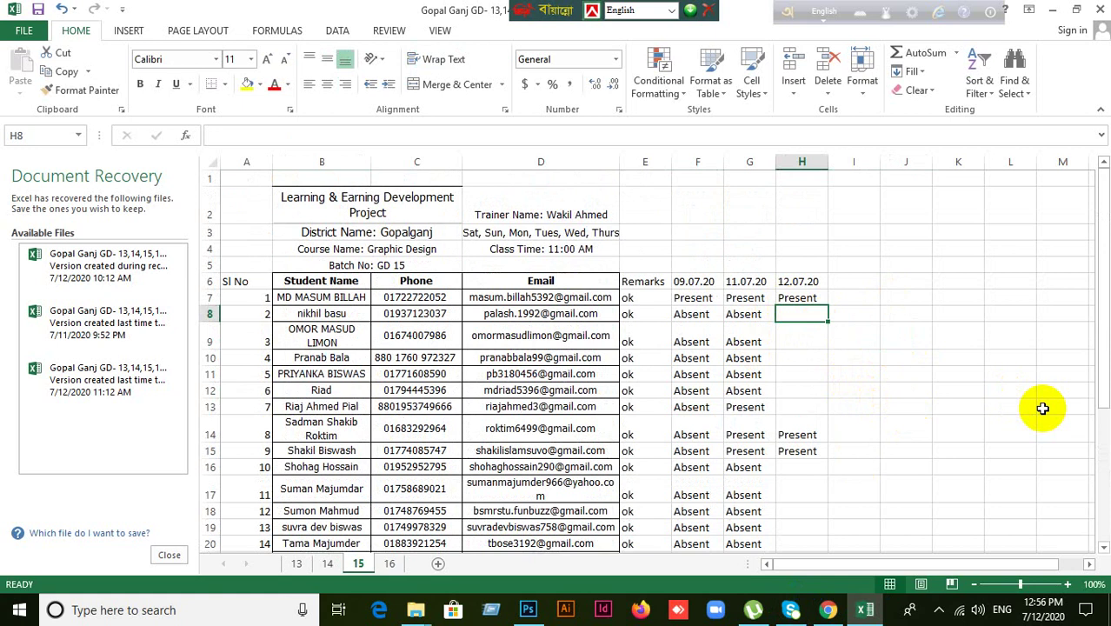
pyautogui.scroll(-4, 1042, 409)
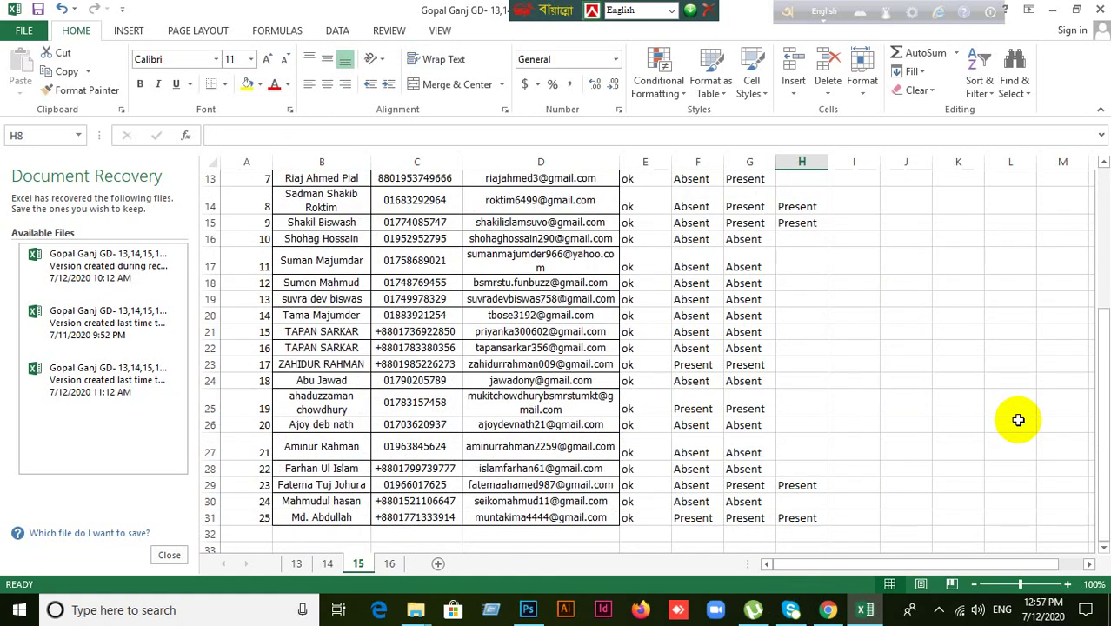
pyautogui.scroll(4, 1018, 420)
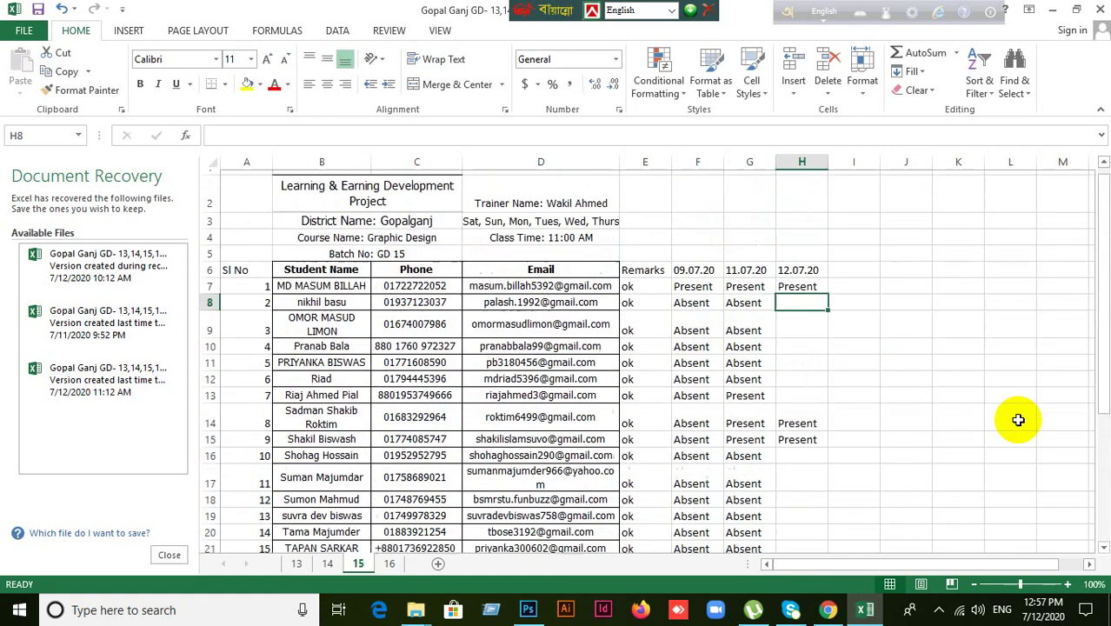
pyautogui.click(941, 419)
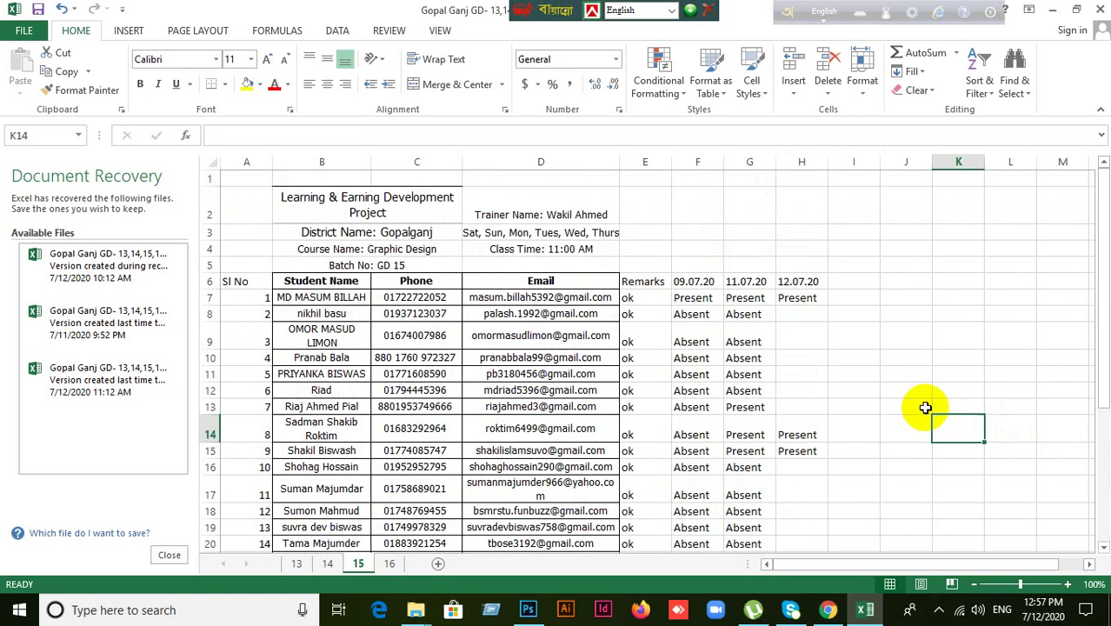
pyautogui.click(751, 318)
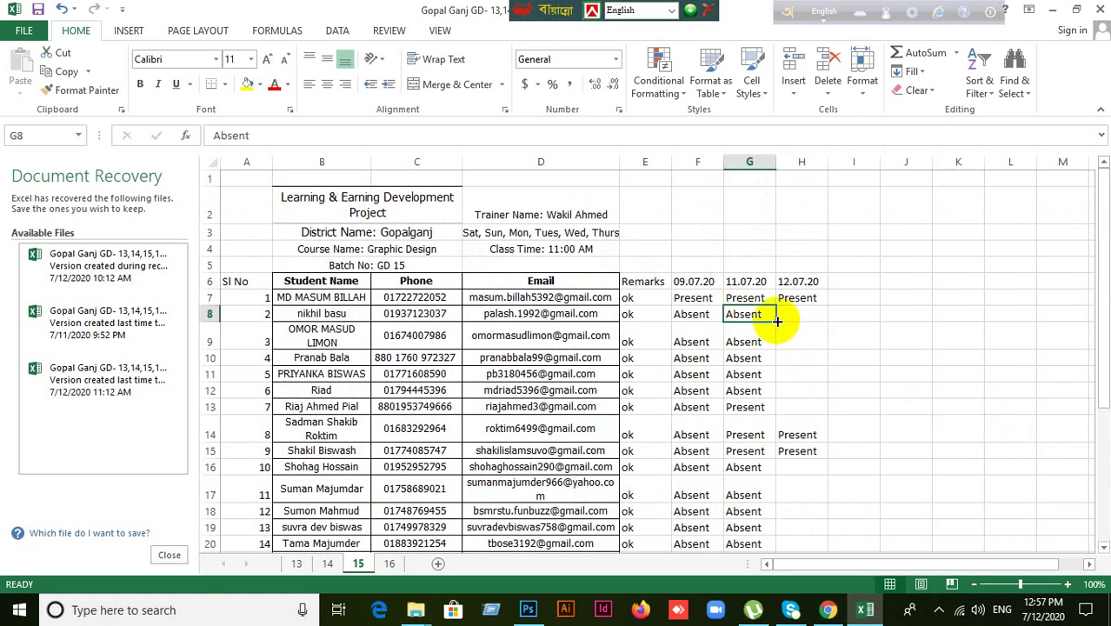
pyautogui.moveTo(777, 321); pyautogui.dragTo(812, 319)
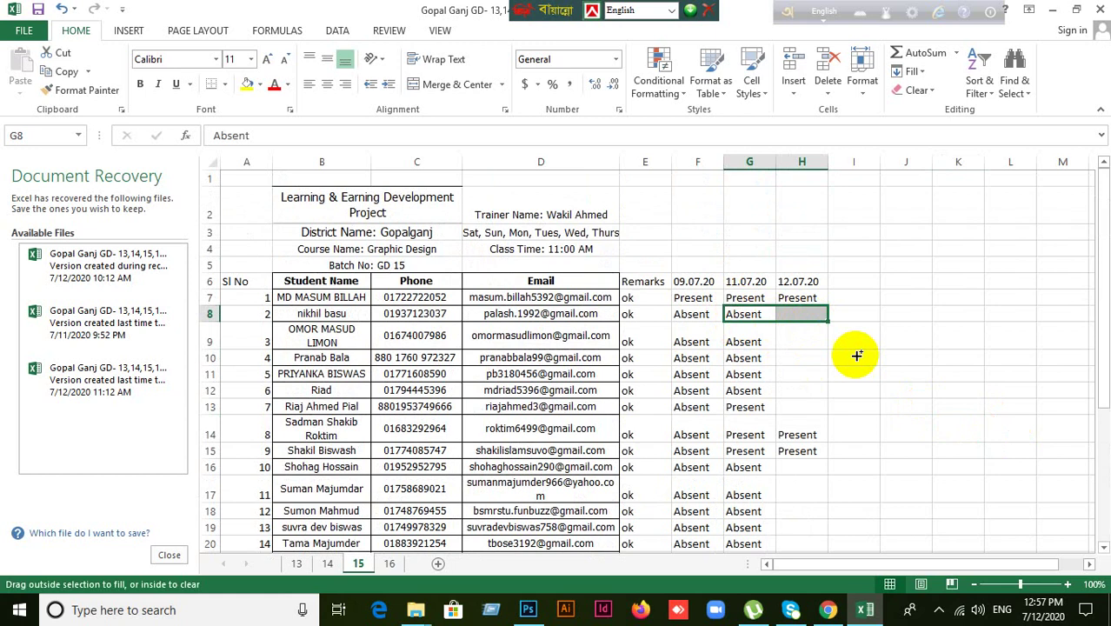
# Step: Fill the 11.07.20 attendance entries of rows 9 to 13 across into the 12.07.20 column
pyautogui.click(744, 342)
pyautogui.hotkey('shift', 'Down')
pyautogui.hotkey('shift', 'Down')
pyautogui.hotkey('shift', 'Down')
pyautogui.hotkey('shift', 'Down')
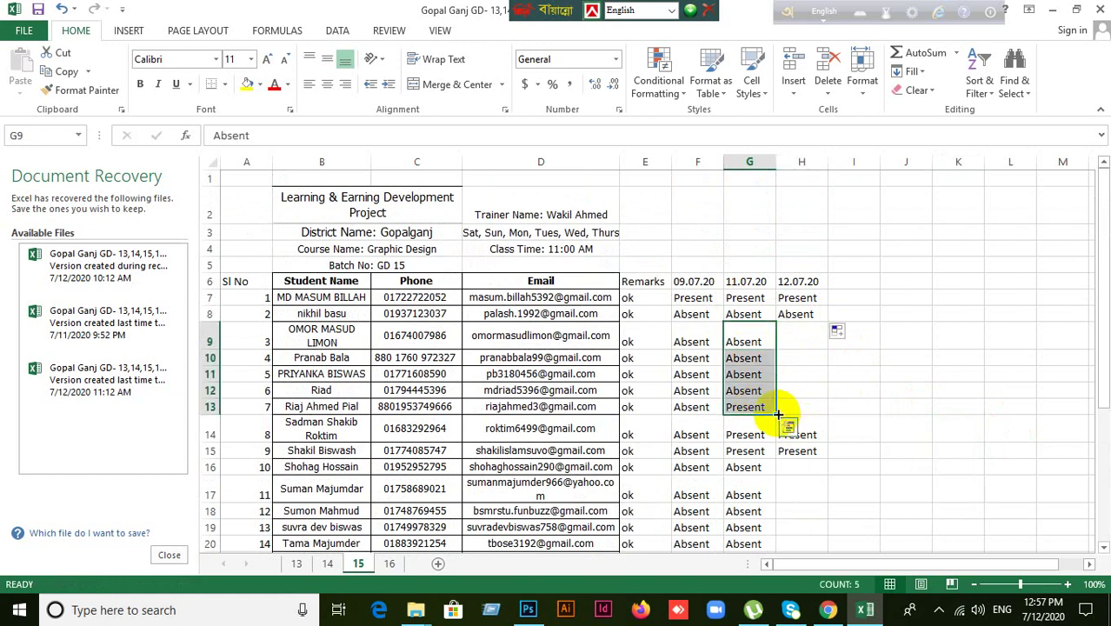
pyautogui.moveTo(779, 415); pyautogui.dragTo(810, 413)
pyautogui.click(918, 415)
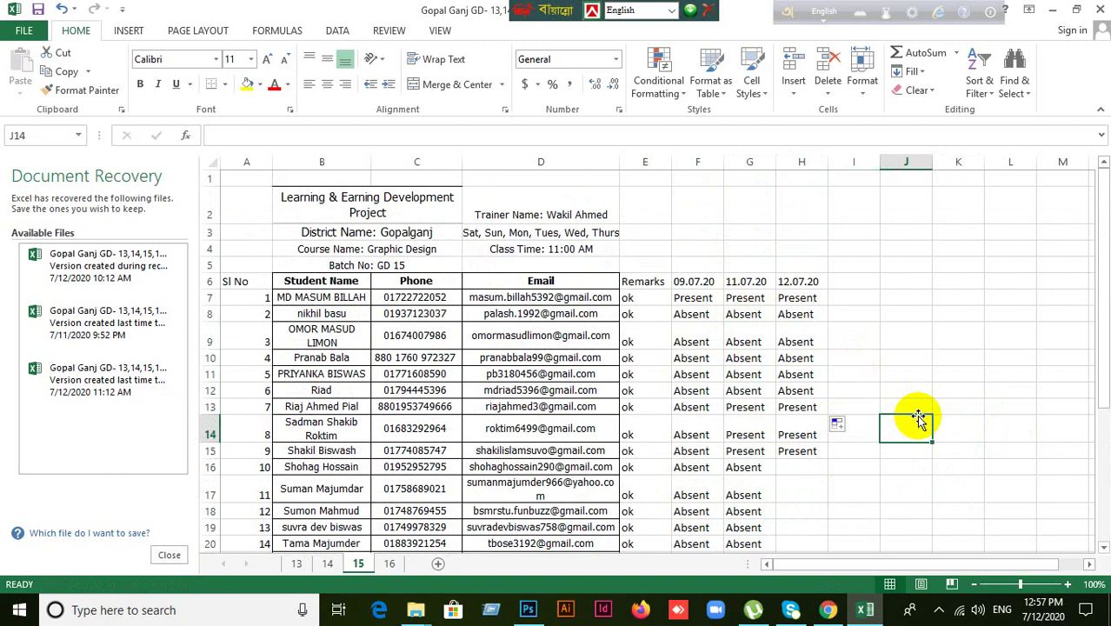
# Step: Fill the Absent entries of rows 16 to 22 across from the 11.07.20 column into the 12.07.20 column
pyautogui.scroll(-2, 918, 411)
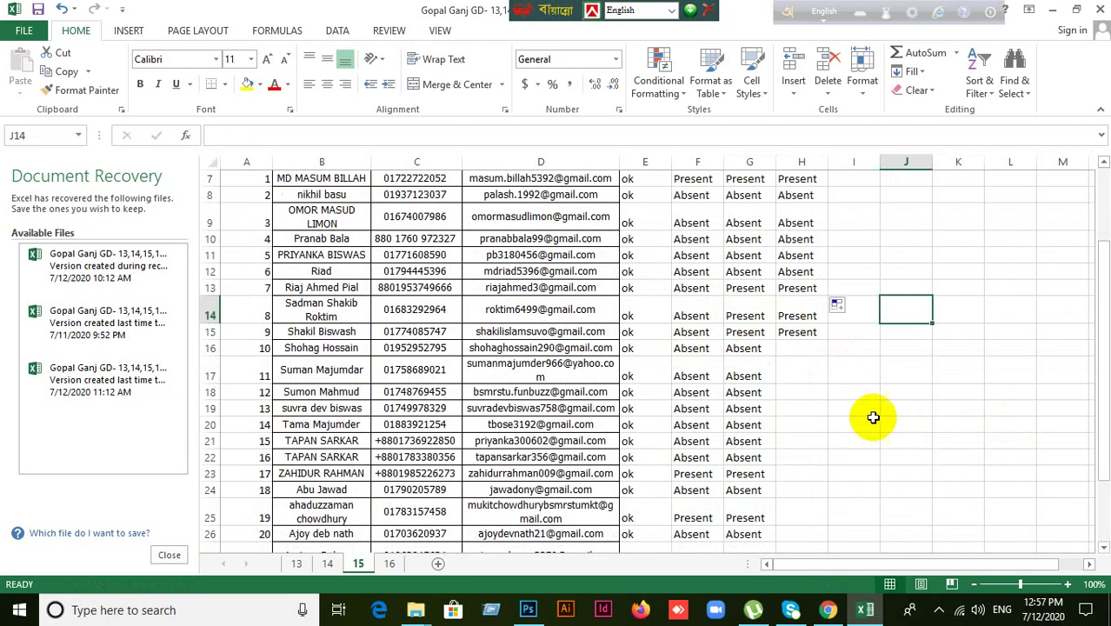
pyautogui.click(758, 349)
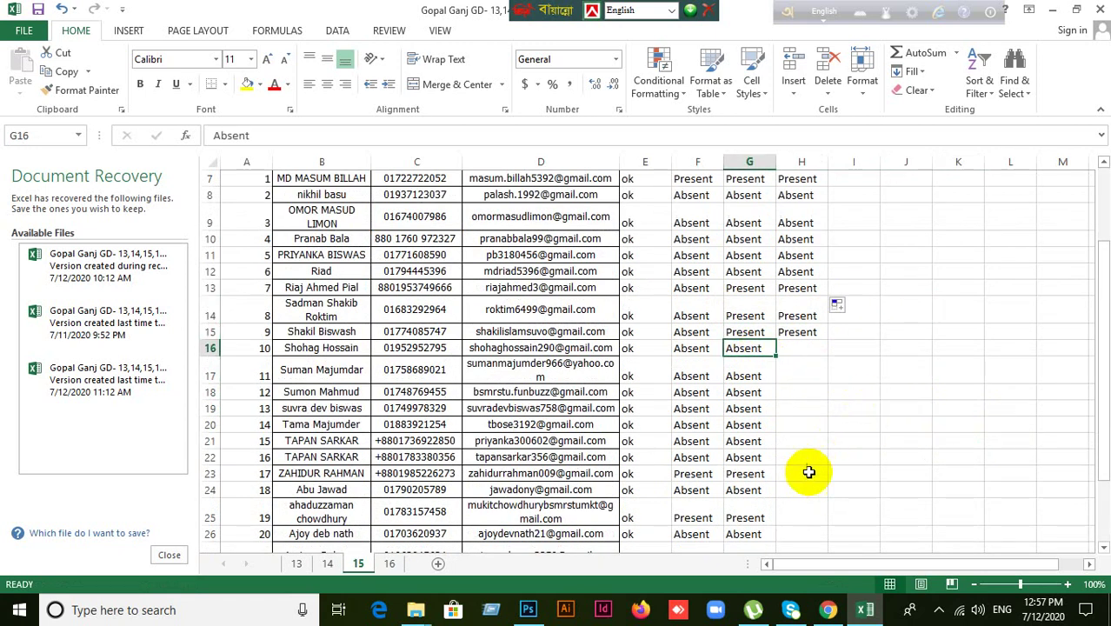
pyautogui.keyDown('shift'); pyautogui.click(753, 457); pyautogui.keyUp('shift')
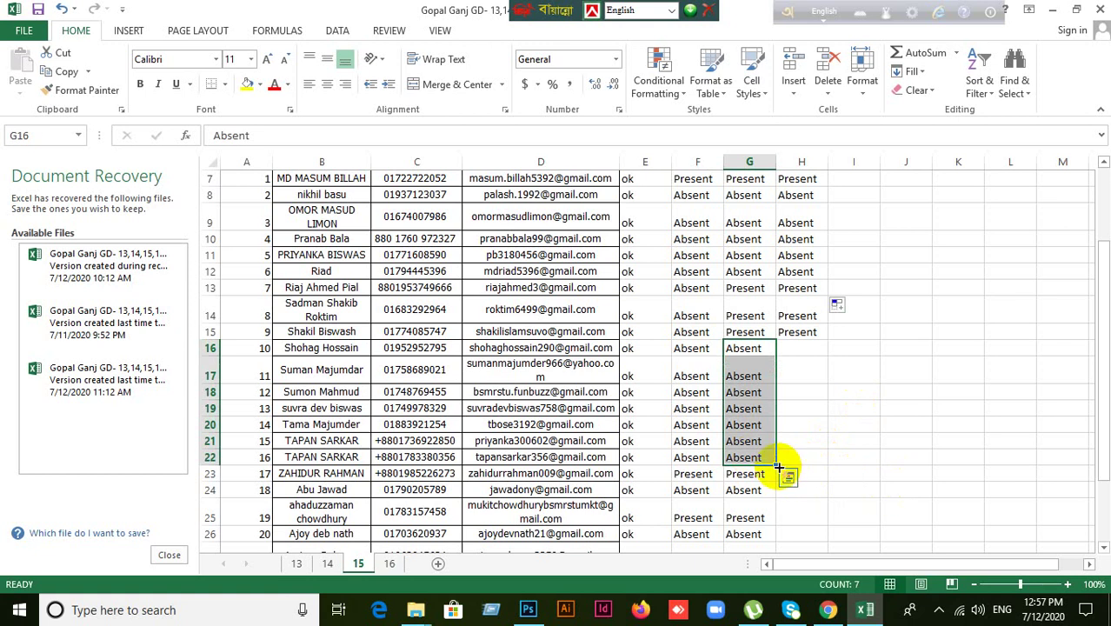
pyautogui.moveTo(779, 466); pyautogui.dragTo(813, 458)
pyautogui.scroll(-3, 892, 477)
pyautogui.scroll(3, 891, 476)
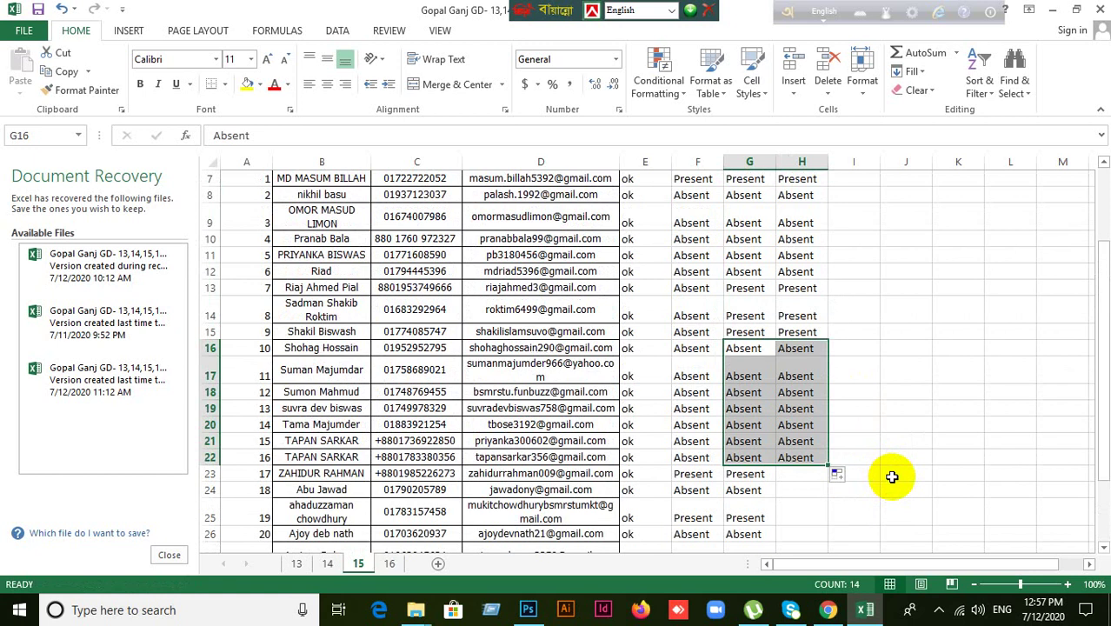
# Step: Check the participant list in the Google Meet window and return to the Excel attendance sheet
pyautogui.scroll(-2, 892, 476)
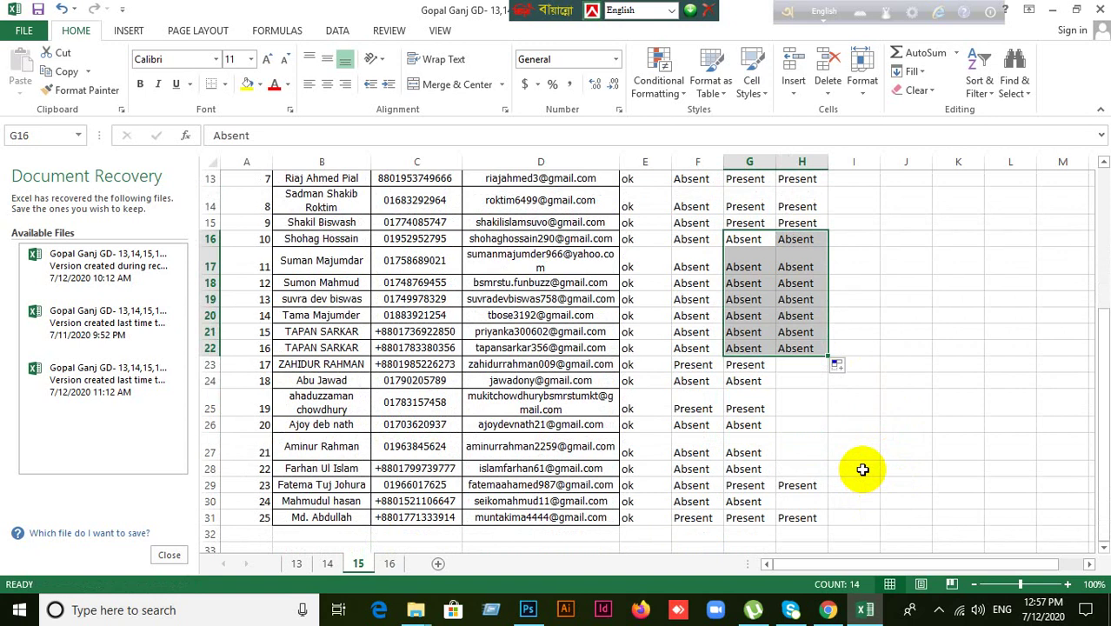
pyautogui.click(800, 332)
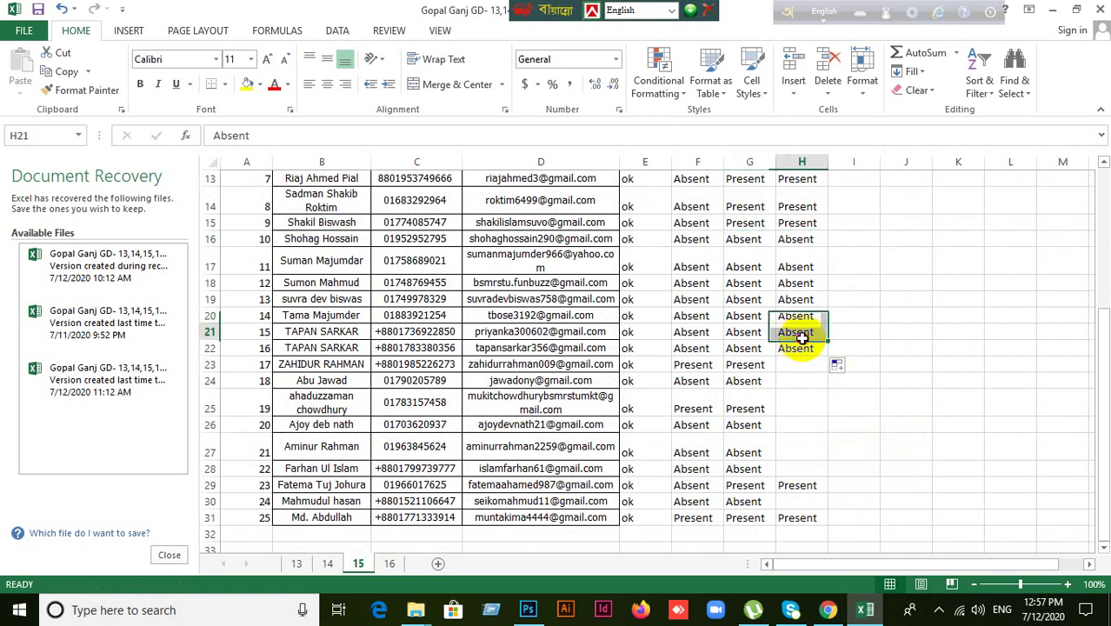
pyautogui.click(828, 610)
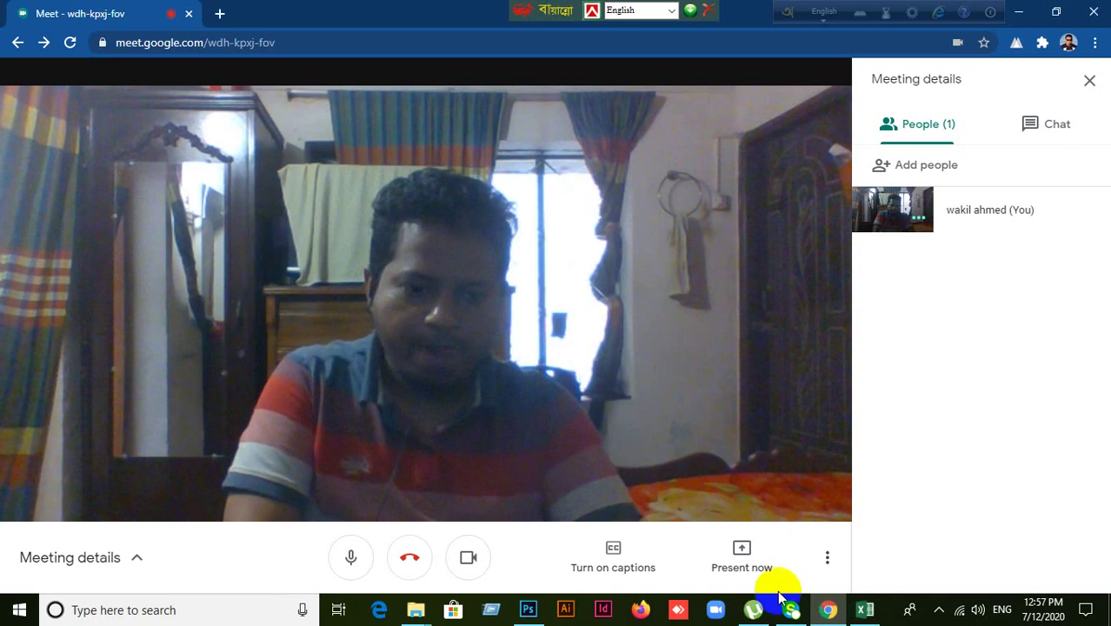
pyautogui.click(830, 611)
# Step: Fill the 11.07.20 entry in row 24 across to the 12.07.20 column, marking that student Absent
pyautogui.scroll(-3, 873, 384)
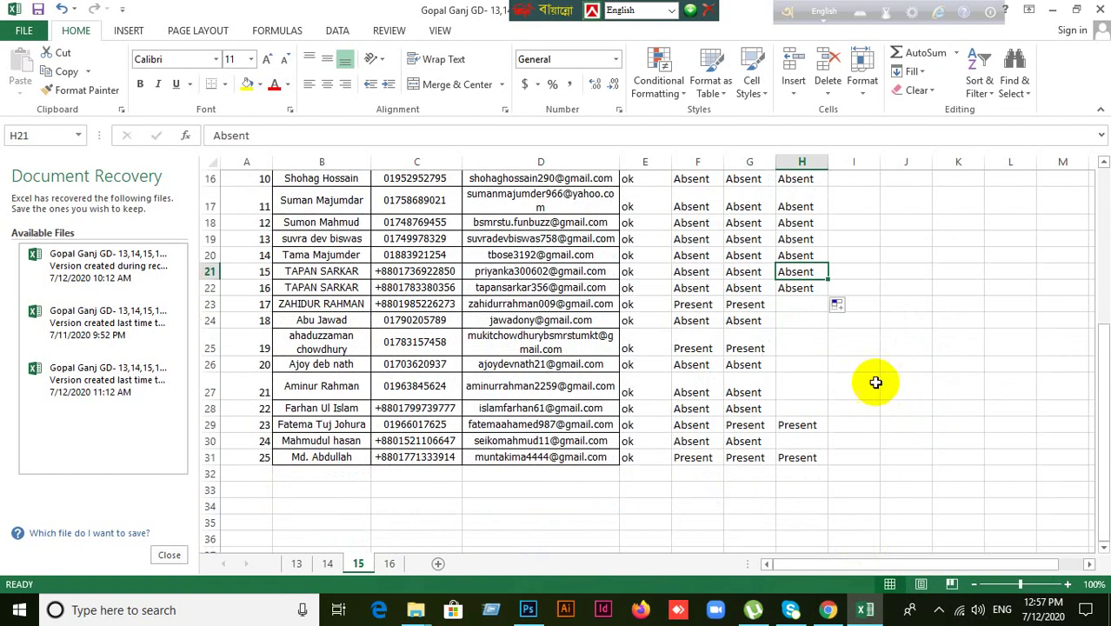
pyautogui.click(801, 323)
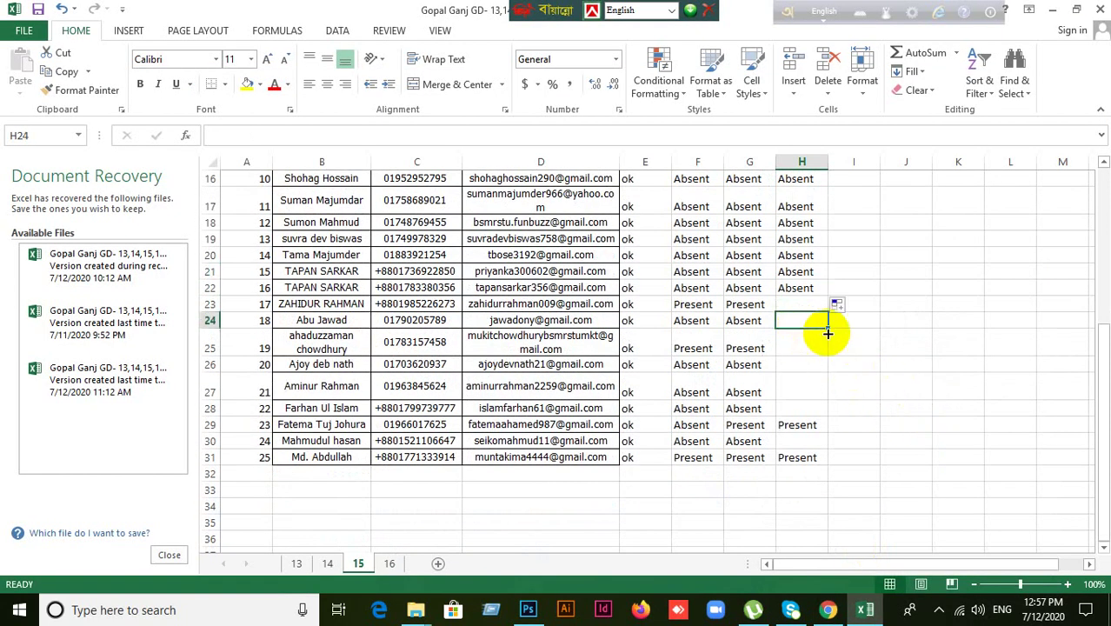
pyautogui.click(768, 318)
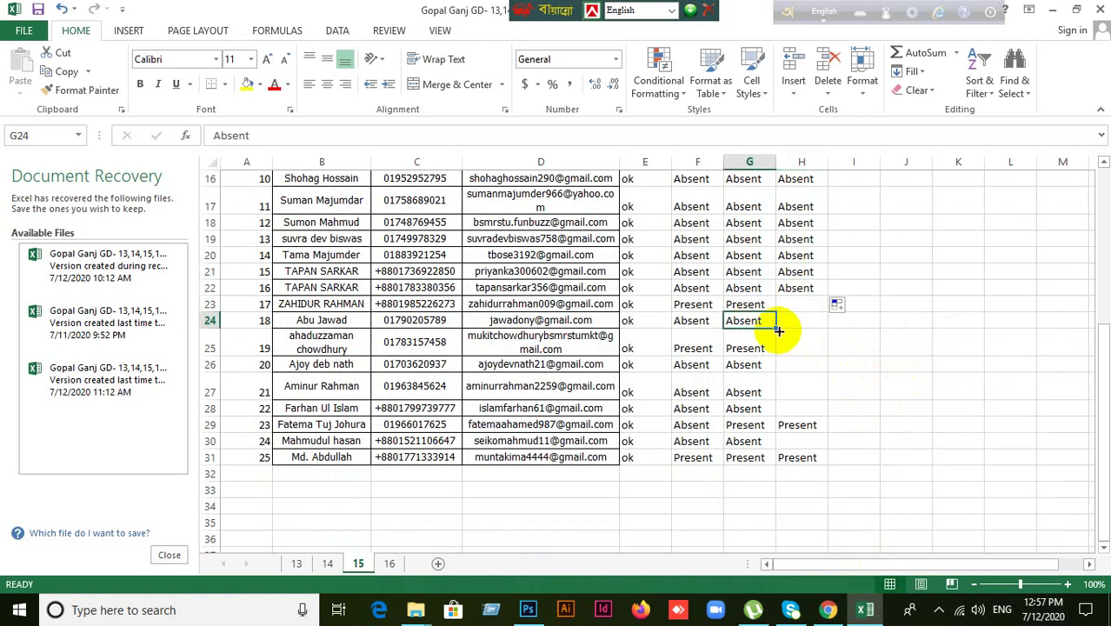
pyautogui.moveTo(778, 331); pyautogui.dragTo(806, 328)
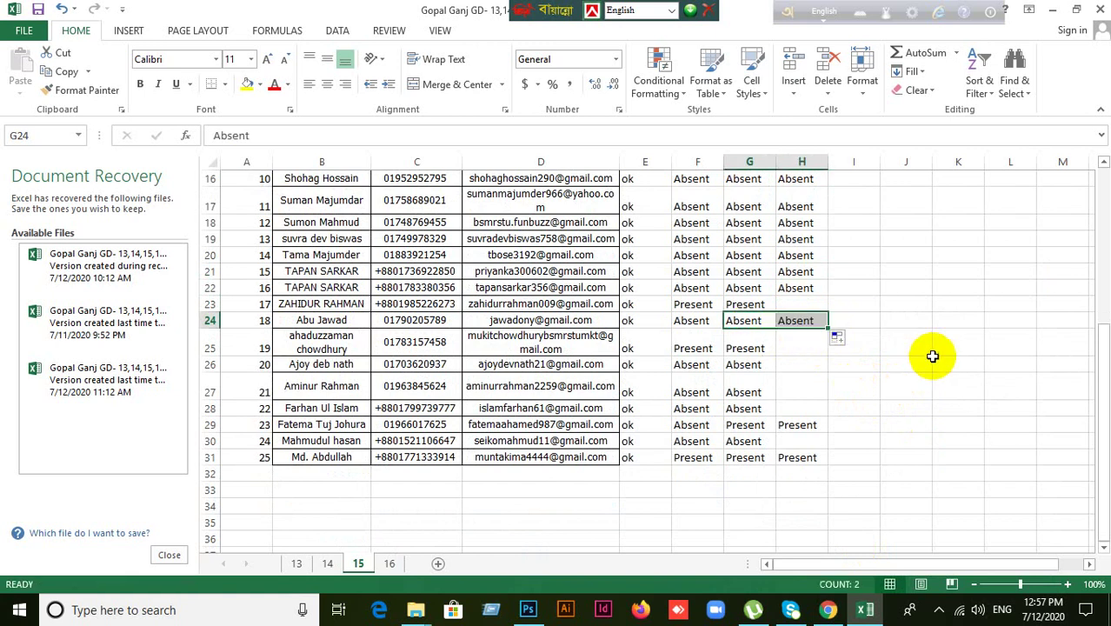
pyautogui.click(943, 363)
# Step: Review the 12.07.20 attendance column row by row, upward from the last student in row 31 to row 8
pyautogui.click(795, 303)
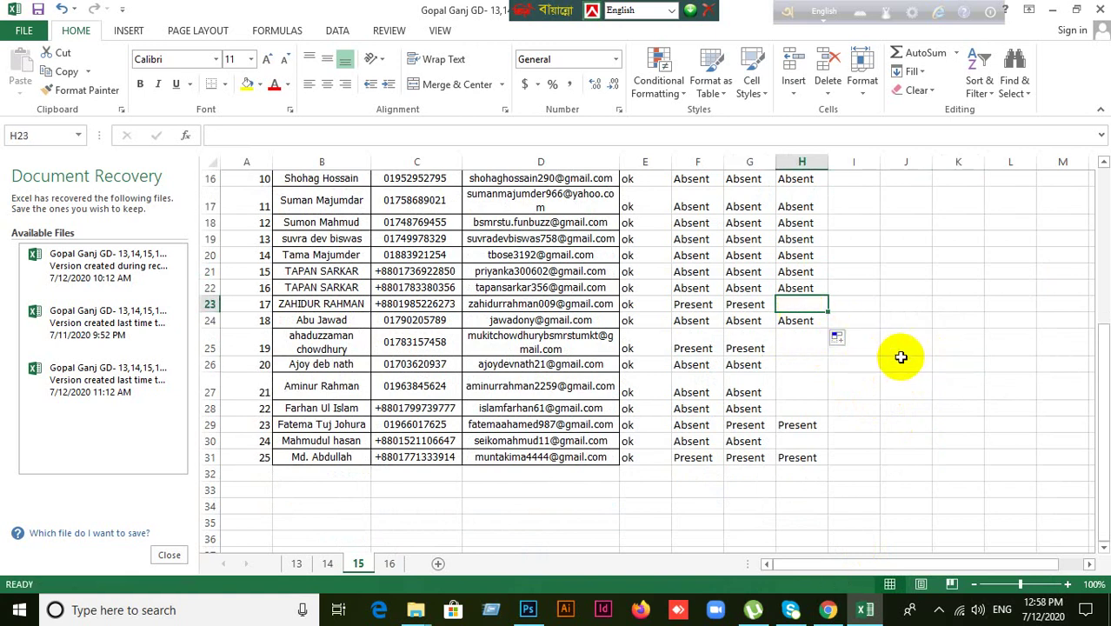
pyautogui.click(963, 349)
pyautogui.scroll(2, 869, 391)
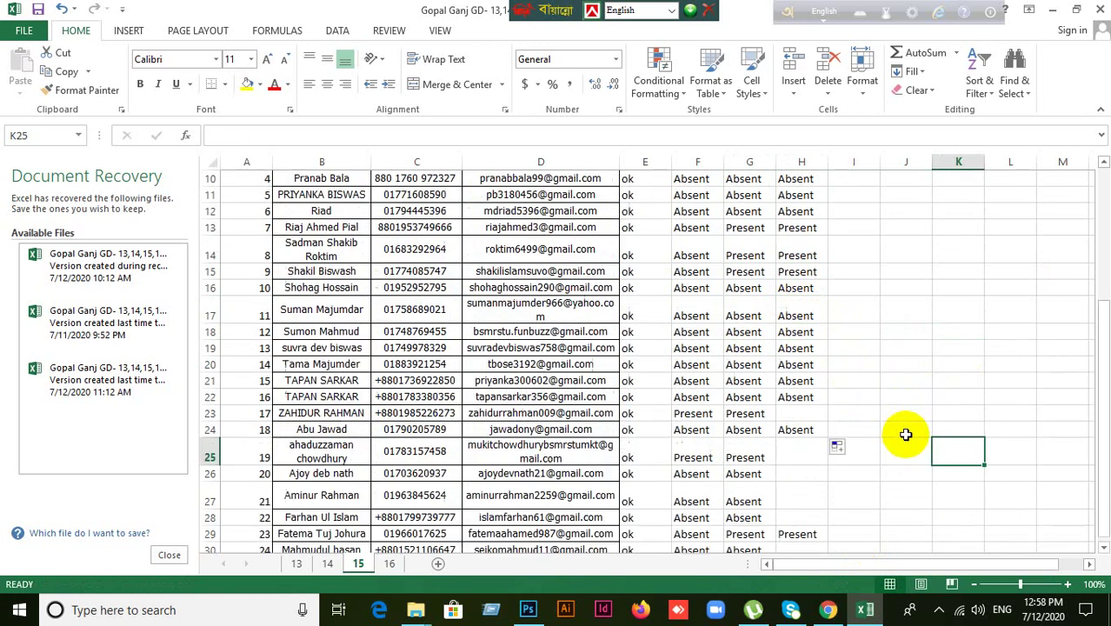
pyautogui.scroll(-3, 954, 456)
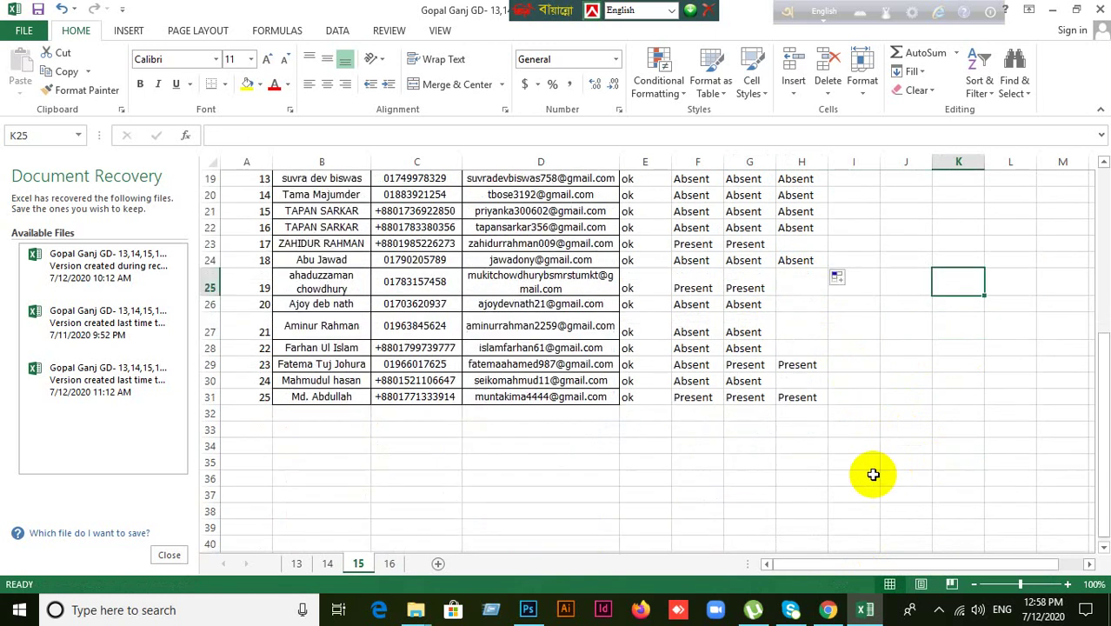
pyautogui.click(800, 394)
pyautogui.press('Up')
pyautogui.press('Up')
pyautogui.press('Up')
pyautogui.press('Up')
pyautogui.press('Up')
pyautogui.press('Up')
pyautogui.press('Up')
pyautogui.press('Up')
pyautogui.press('Up')
pyautogui.press('Up')
pyautogui.press('Up')
pyautogui.press('Up')
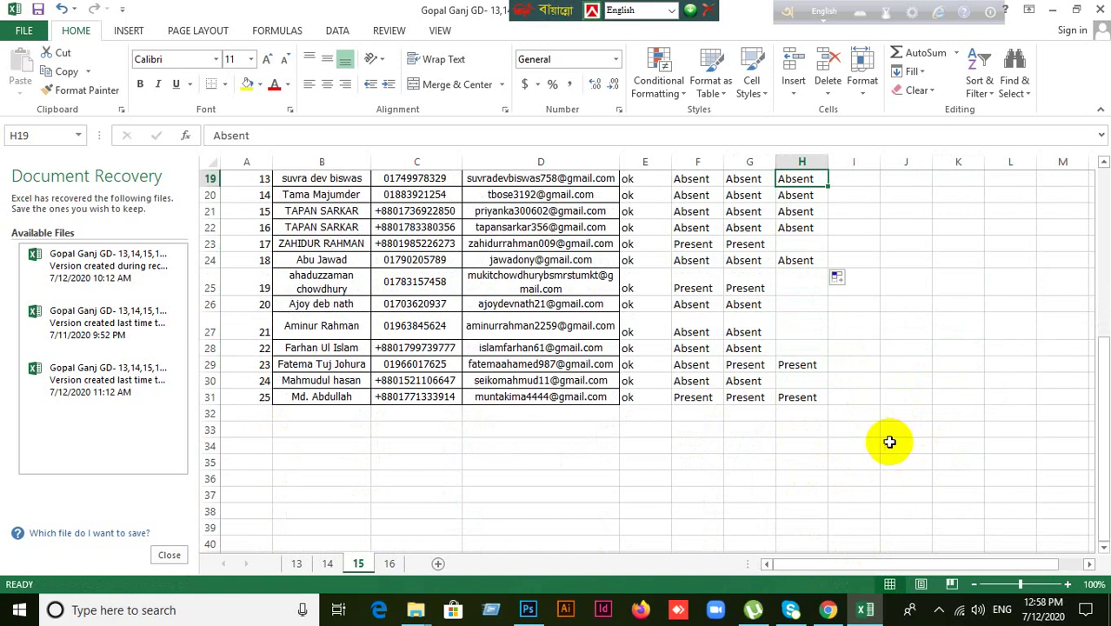
pyautogui.scroll(3, 889, 441)
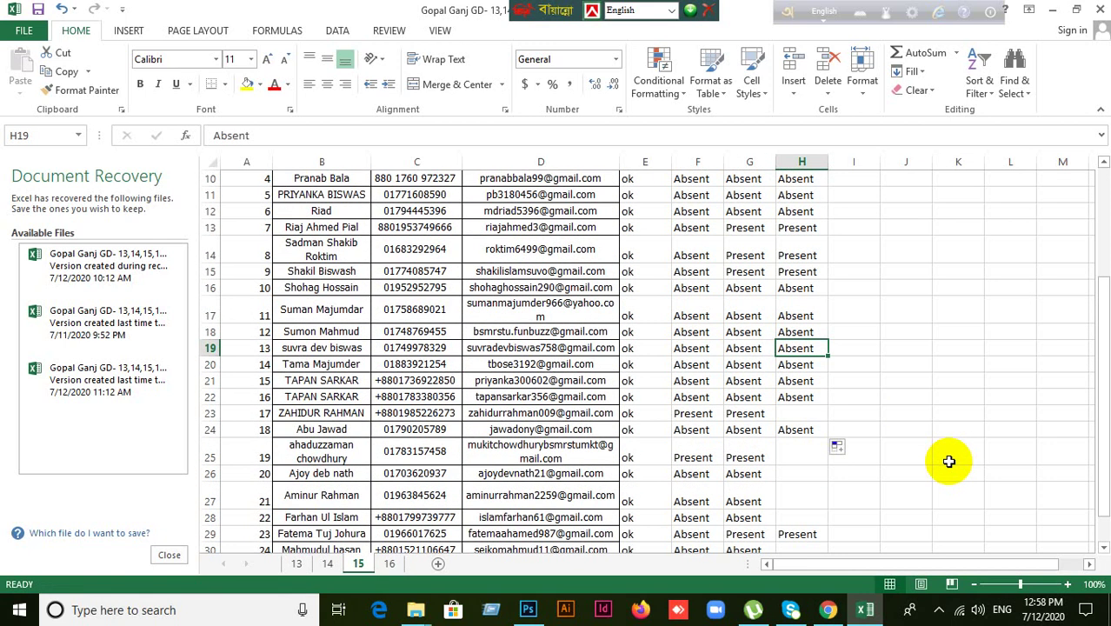
pyautogui.press('Up')
pyautogui.press('Up')
pyautogui.press('Up')
pyautogui.press('Up')
pyautogui.press('Up')
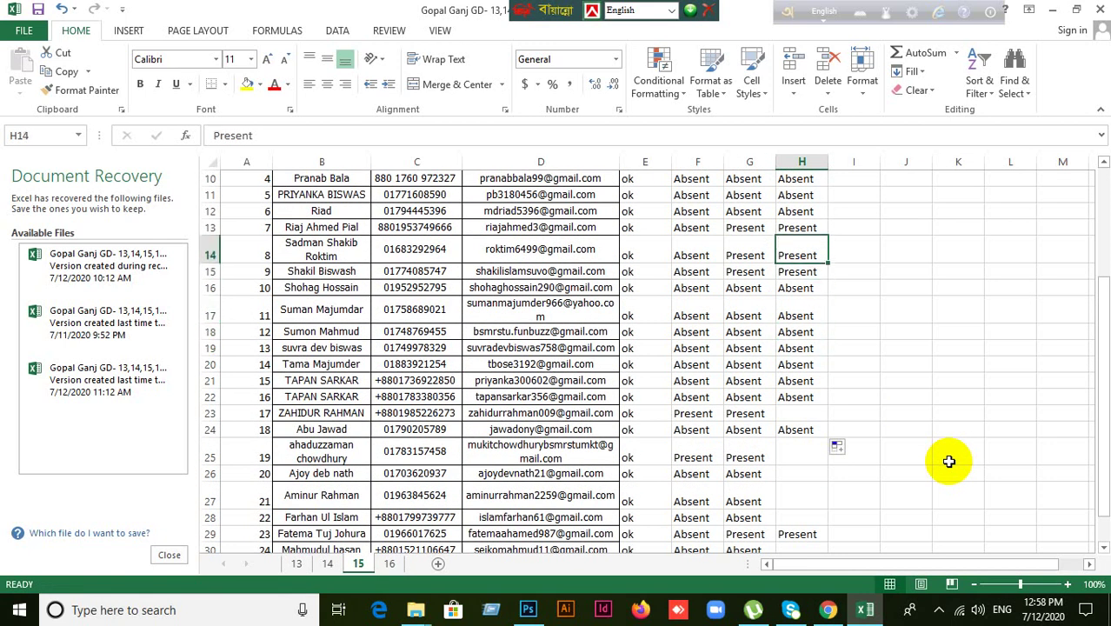
pyautogui.scroll(2, 949, 461)
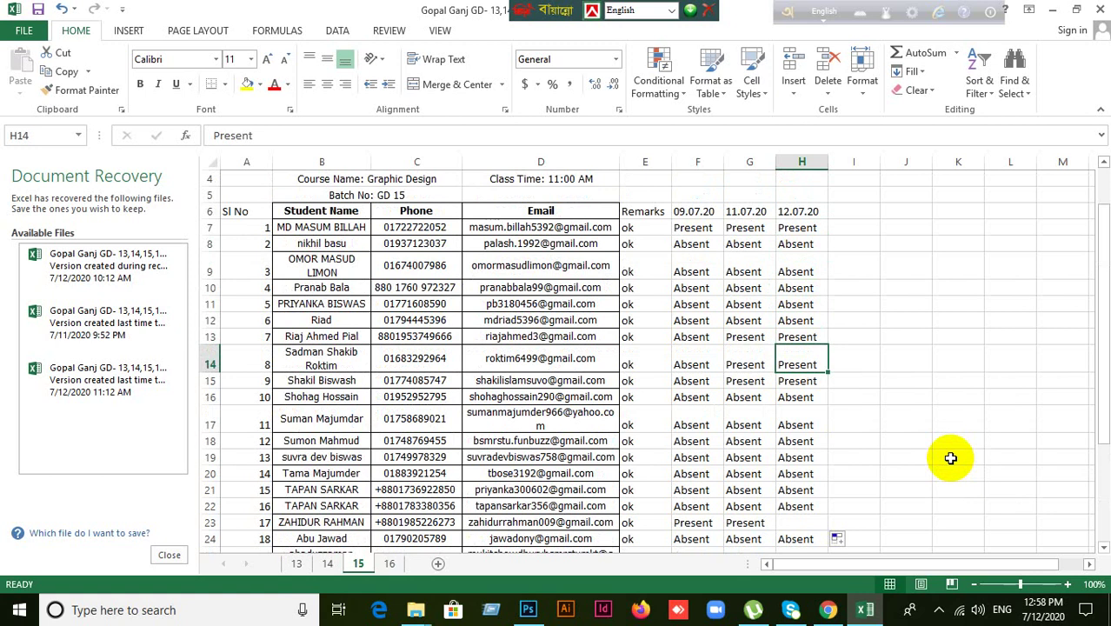
pyautogui.press('Up')
pyautogui.press('Up')
pyautogui.press('Up')
pyautogui.press('Up')
pyautogui.press('Up')
pyautogui.press('Up')
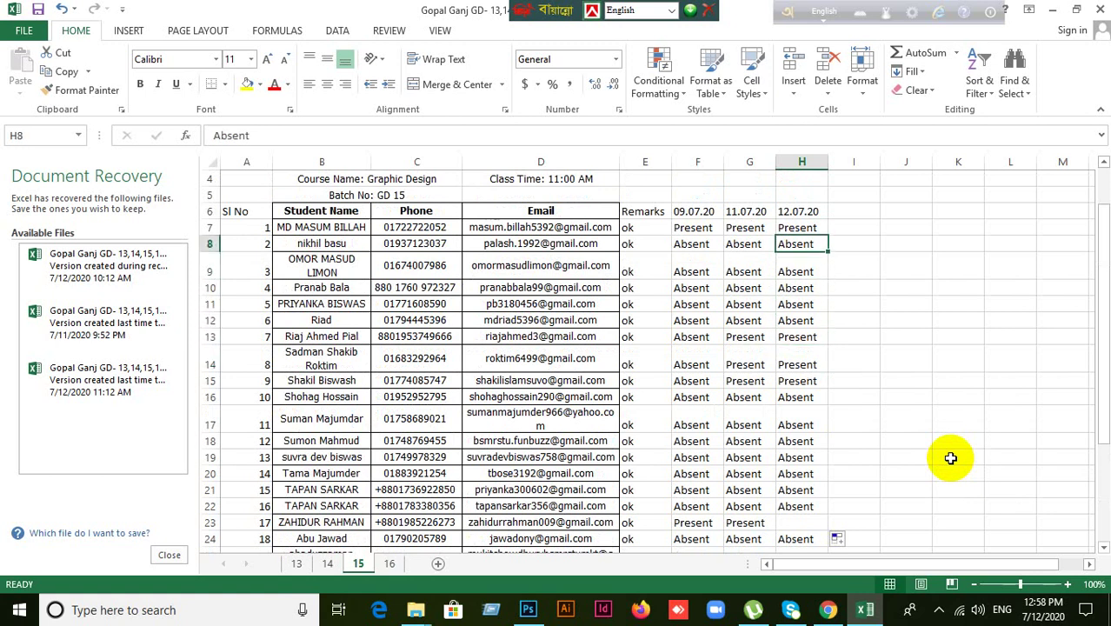
# Step: Recheck the 12.07.20 attendance entries downward from the first students' rows through row 22
pyautogui.press('Down')
pyautogui.press('Down')
pyautogui.press('Down')
pyautogui.press('Down')
pyautogui.press('Down')
pyautogui.press('Down')
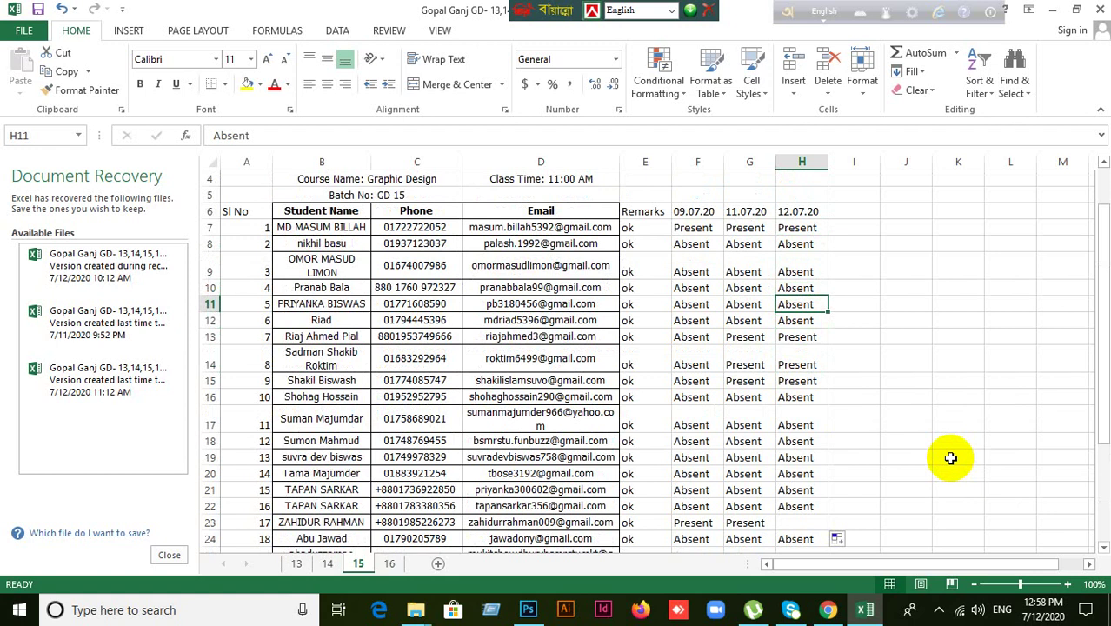
pyautogui.press('Down')
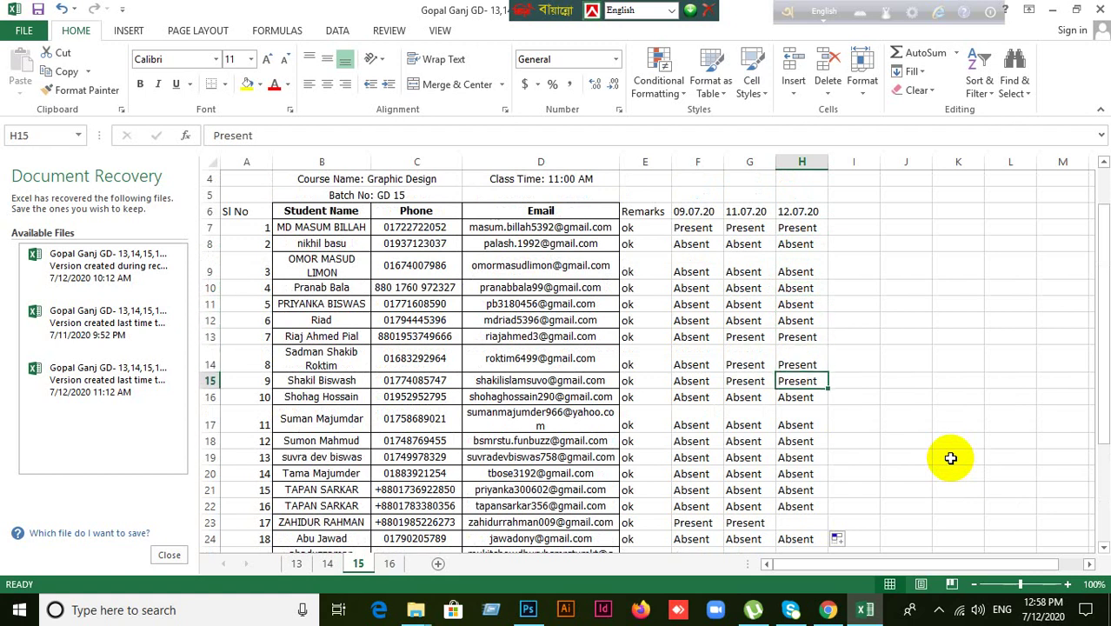
pyautogui.click(806, 228)
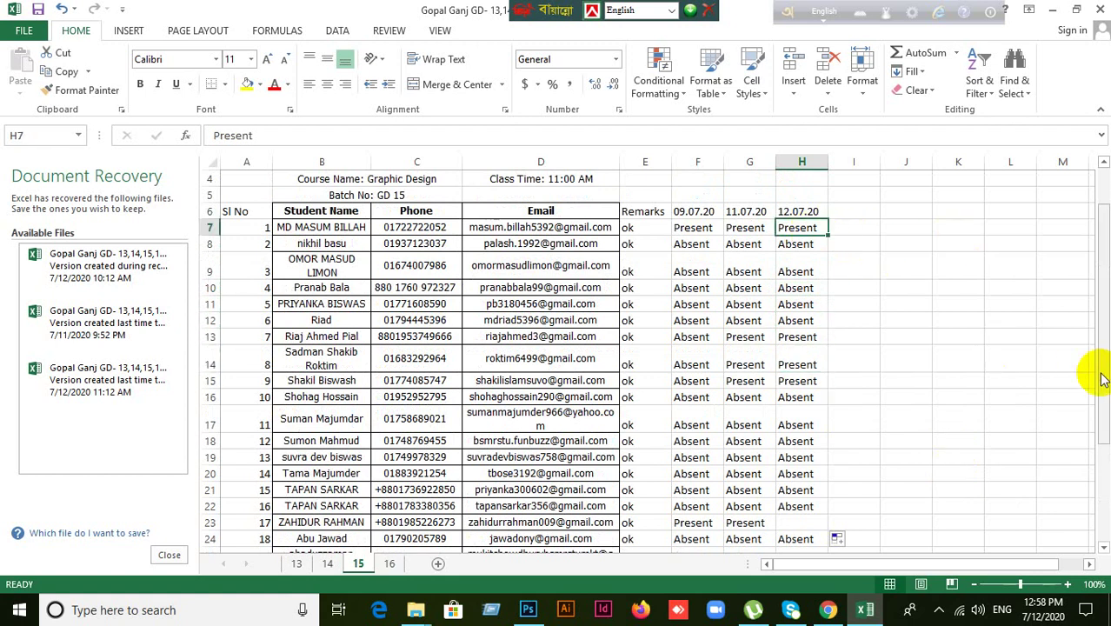
pyautogui.press('Down')
pyautogui.press('Down')
pyautogui.press('Down')
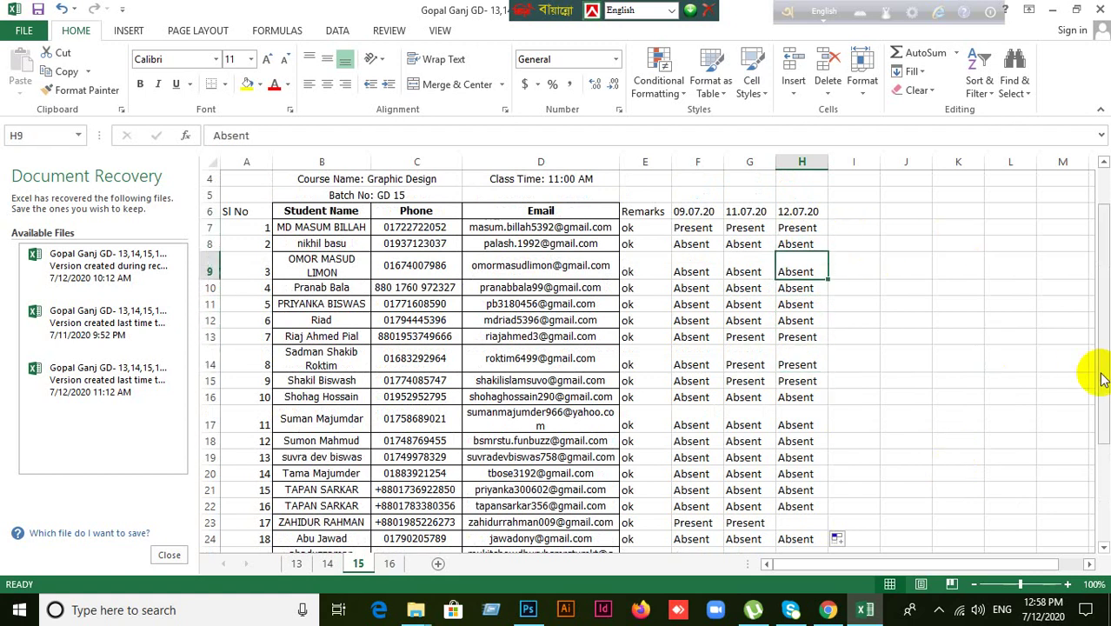
pyautogui.press('Down')
pyautogui.press('Down')
pyautogui.press('Down')
pyautogui.press('Down')
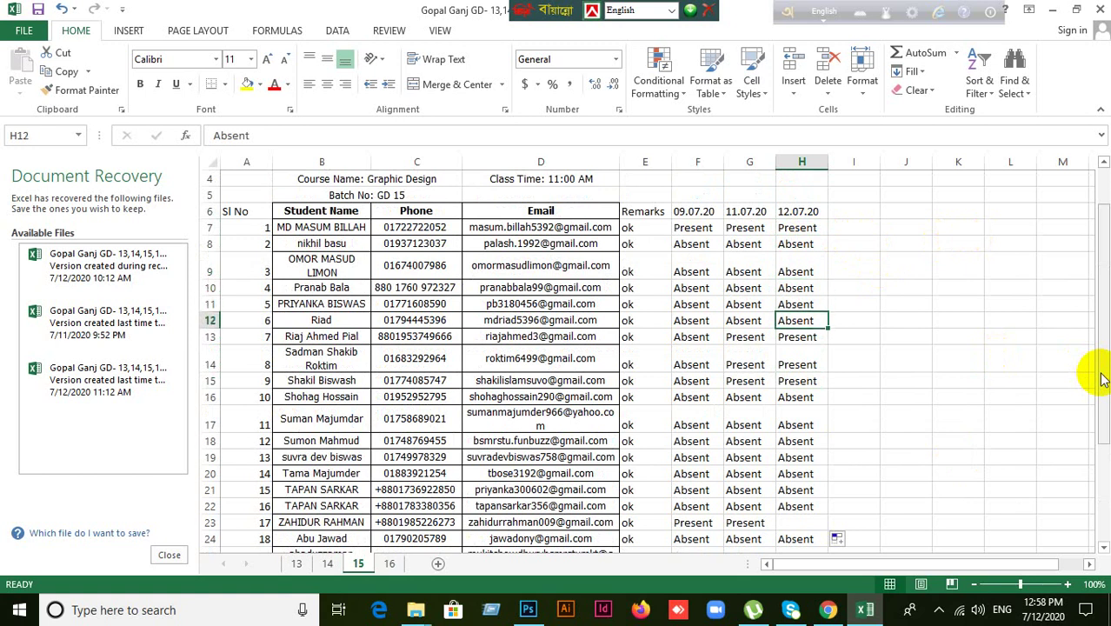
pyautogui.press('Down')
pyautogui.press('Down')
pyautogui.press('Down')
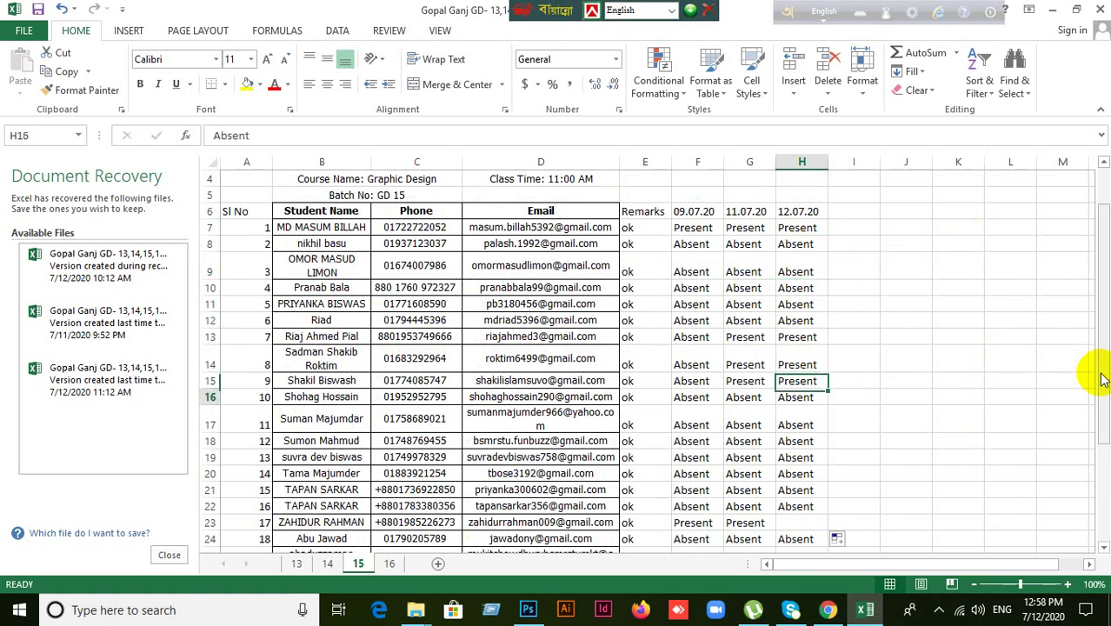
pyautogui.press('Down')
pyautogui.press('Down')
pyautogui.press('Down')
pyautogui.press('Down')
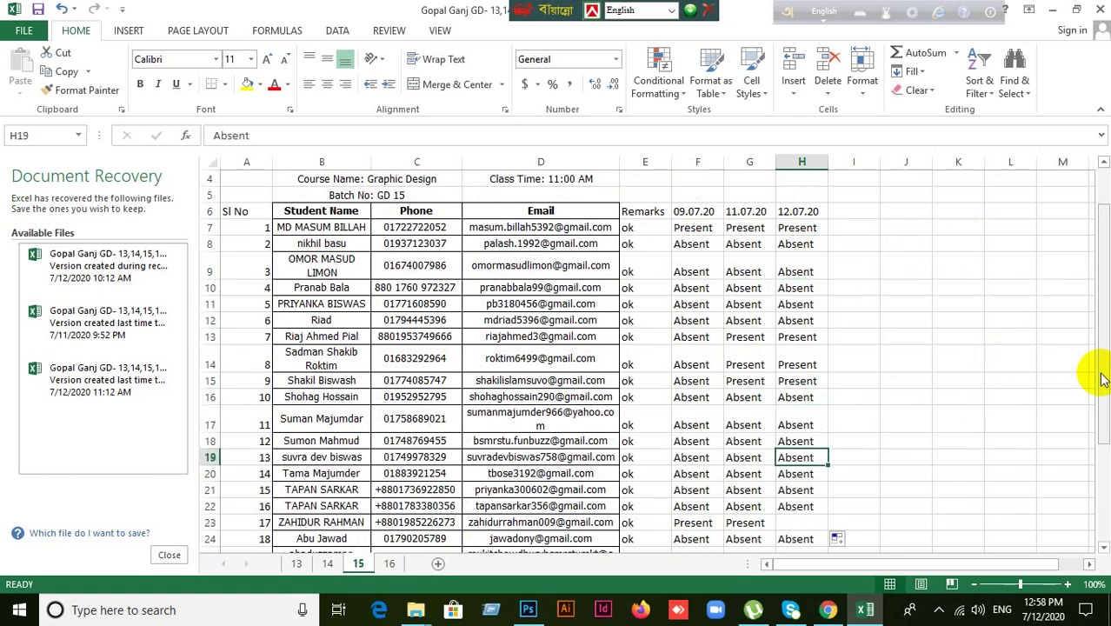
pyautogui.press('Down')
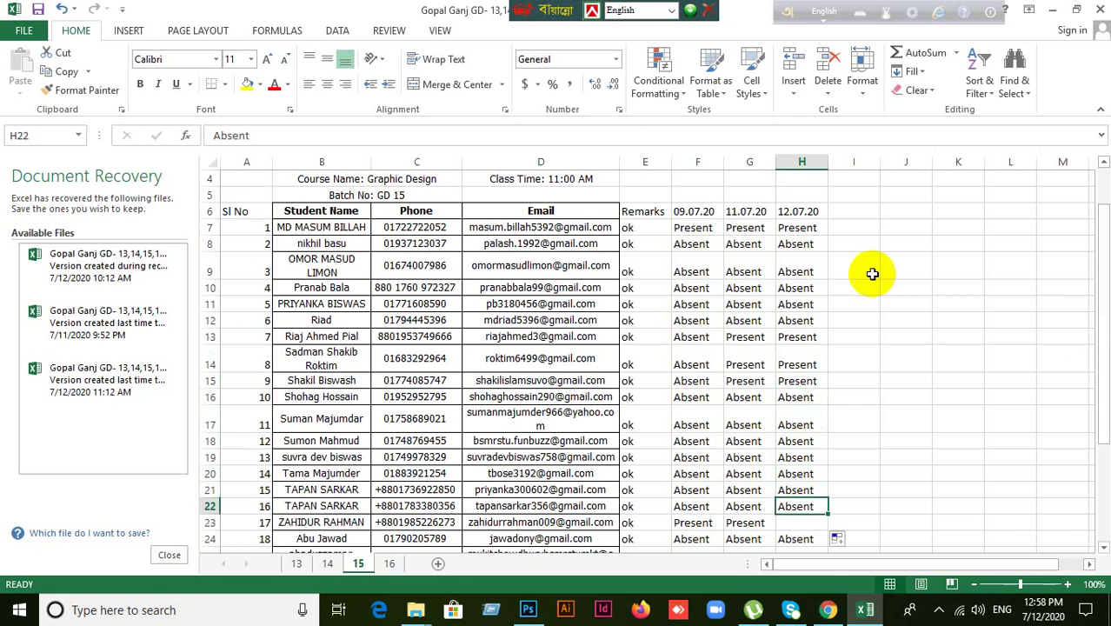
# Step: Fill the 11.07.20 entry in row 27 across to the 12.07.20 column, marking that student Absent
pyautogui.scroll(-3, 953, 347)
pyautogui.scroll(-1, 964, 362)
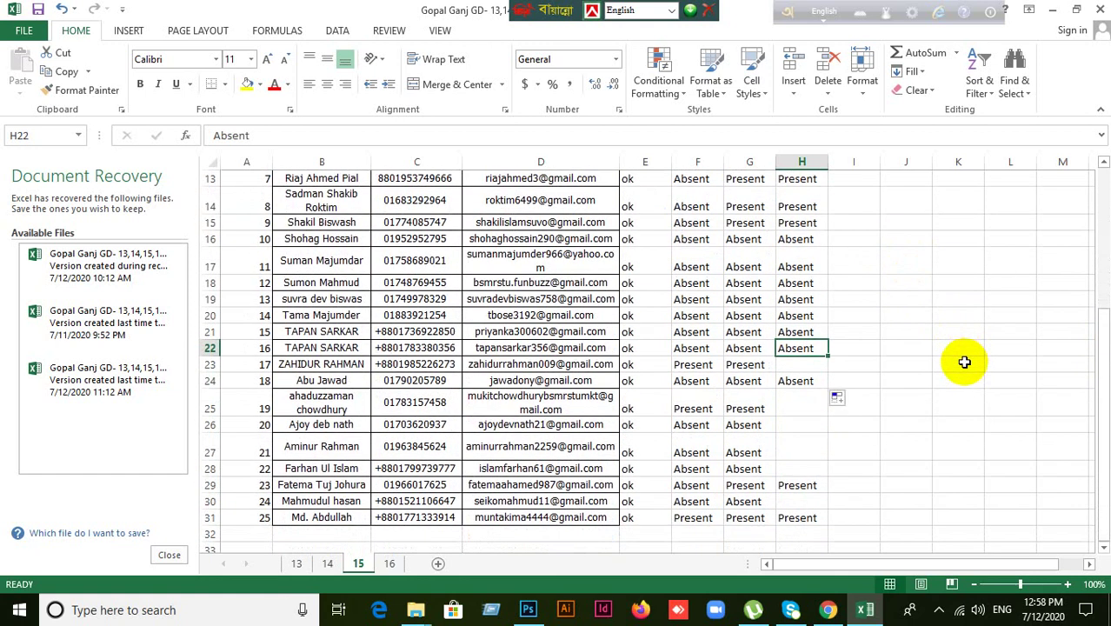
pyautogui.press('Down')
pyautogui.press('Down')
pyautogui.press('Down')
pyautogui.press('Down')
pyautogui.press('Down')
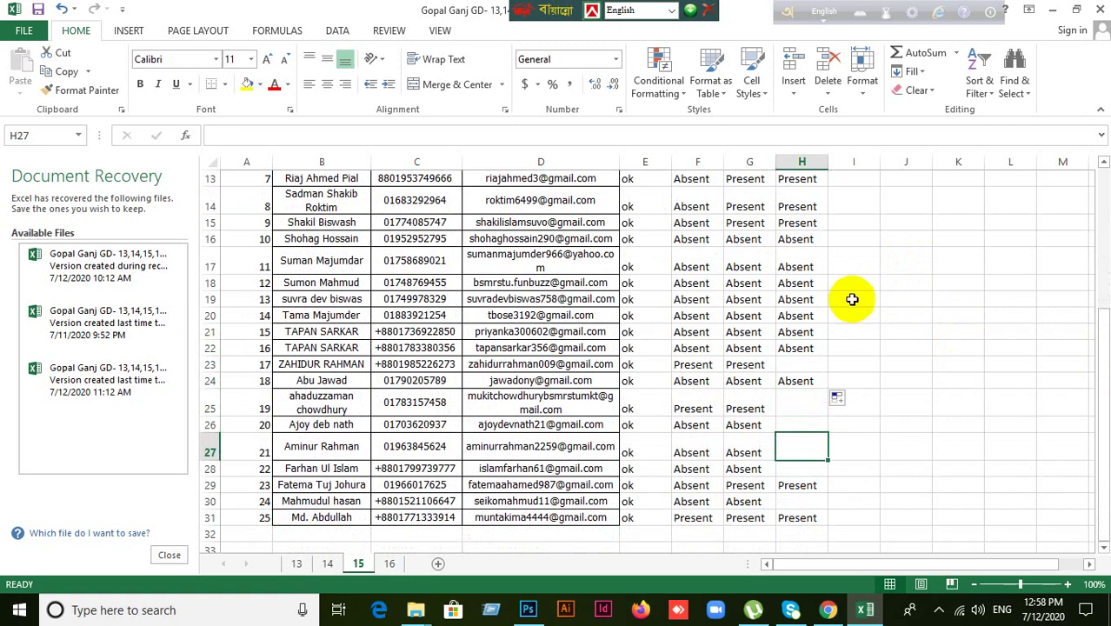
pyautogui.click(744, 453)
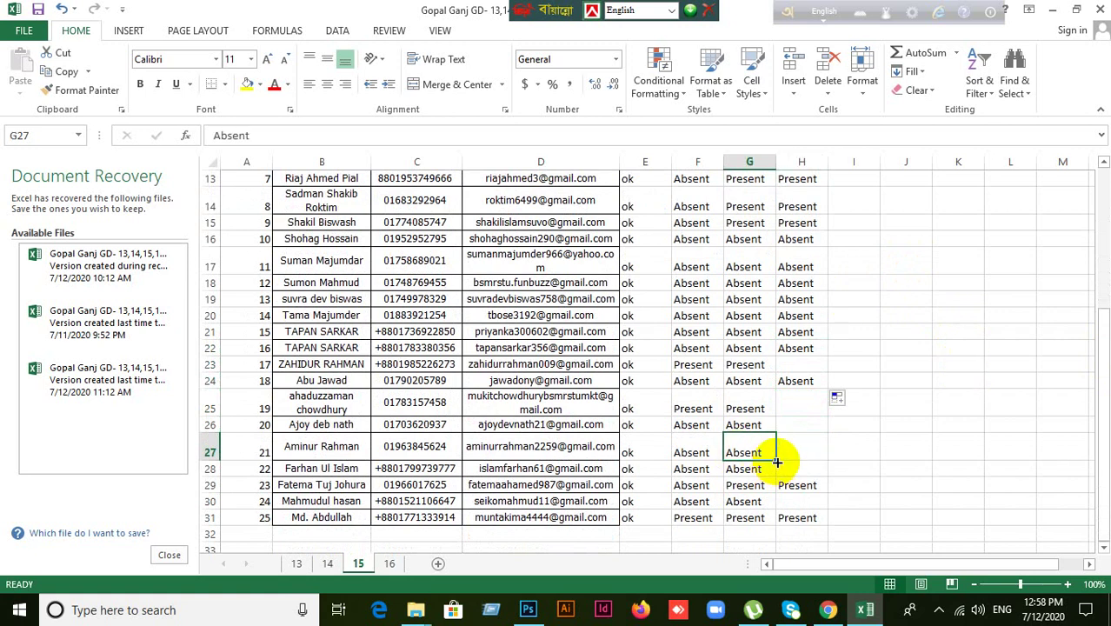
pyautogui.moveTo(777, 463); pyautogui.dragTo(825, 455)
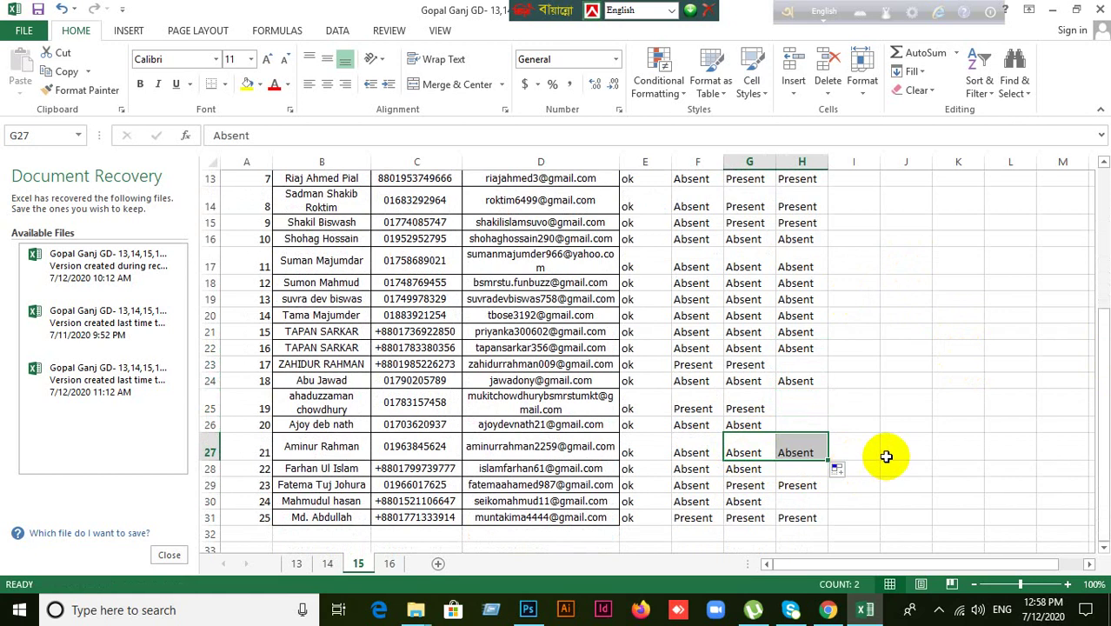
# Step: Mark the student in row 28 Absent for 12.07.20 by filling the 11.07.20 entry across
pyautogui.scroll(-2, 895, 452)
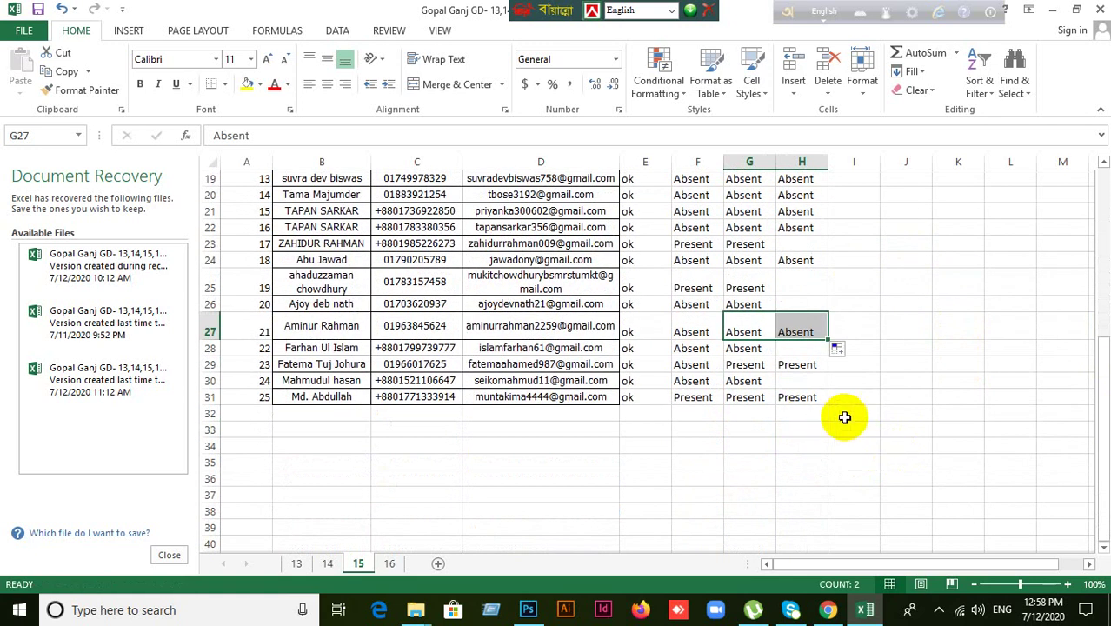
pyautogui.click(744, 383)
pyautogui.click(887, 392)
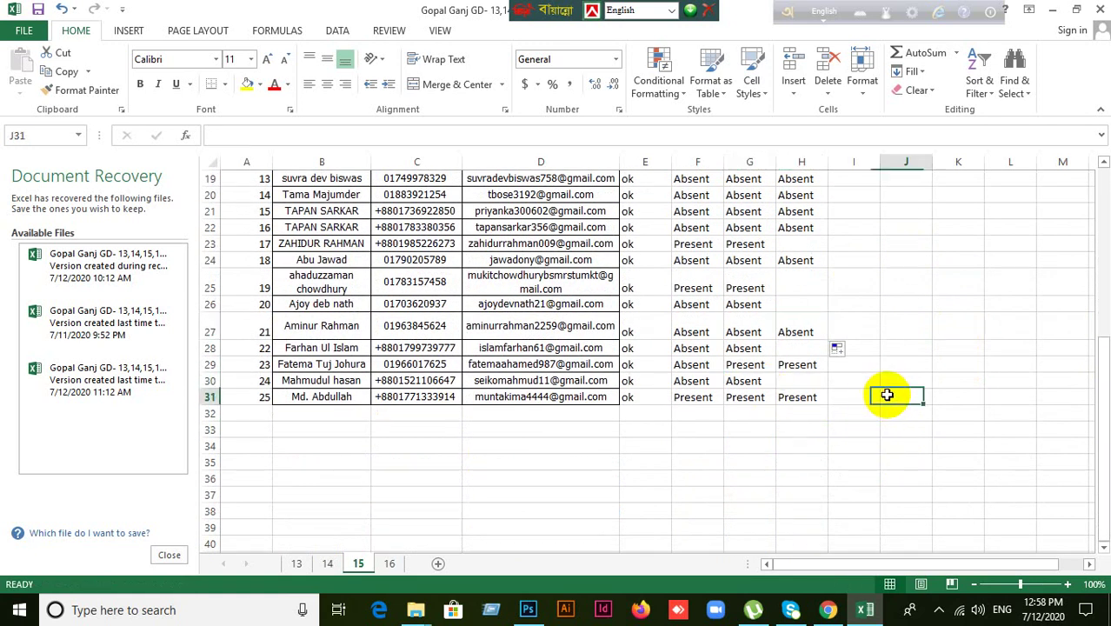
pyautogui.click(748, 350)
pyautogui.moveTo(776, 357); pyautogui.dragTo(795, 357)
pyautogui.click(922, 421)
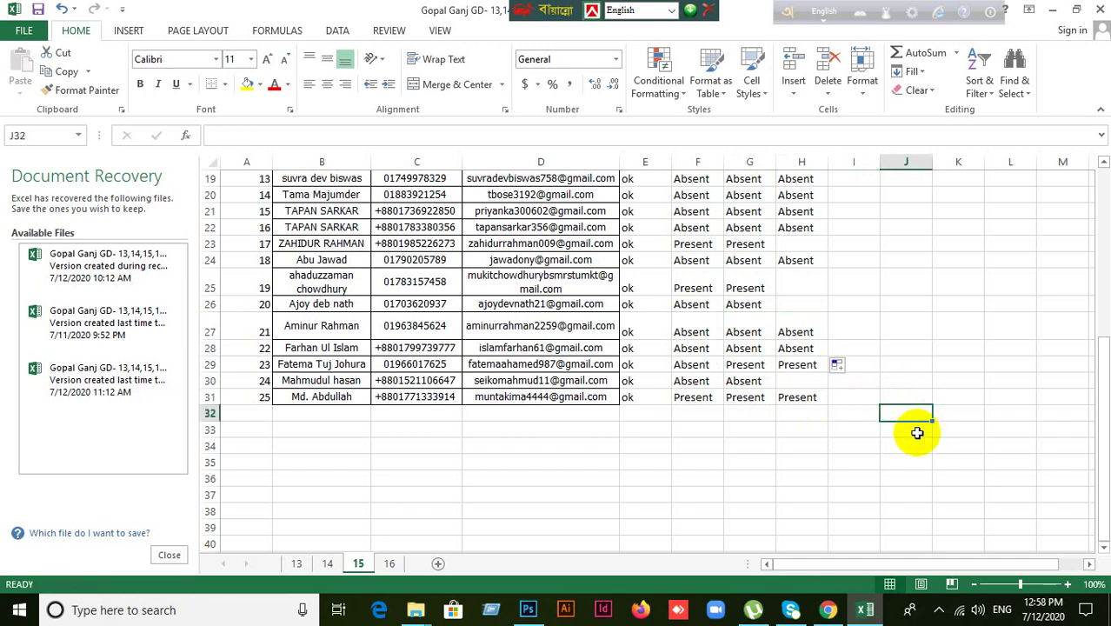
# Step: Extend the 11.07.20 Absent entry in row 30 into the 12.07.20 column
pyautogui.click(744, 383)
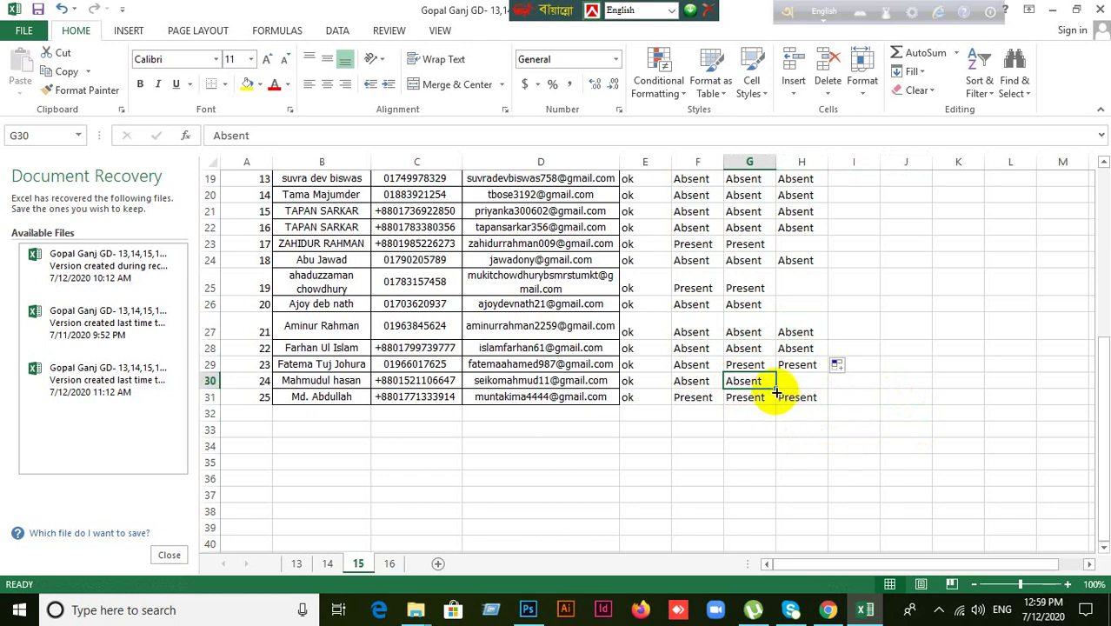
pyautogui.moveTo(776, 391); pyautogui.dragTo(796, 388)
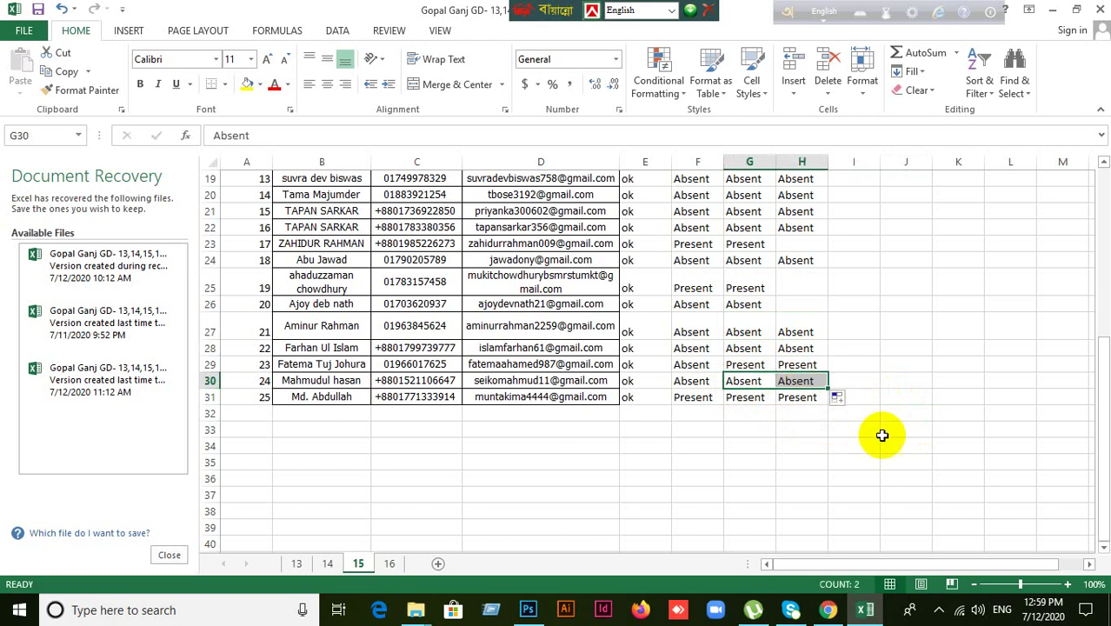
pyautogui.click(884, 439)
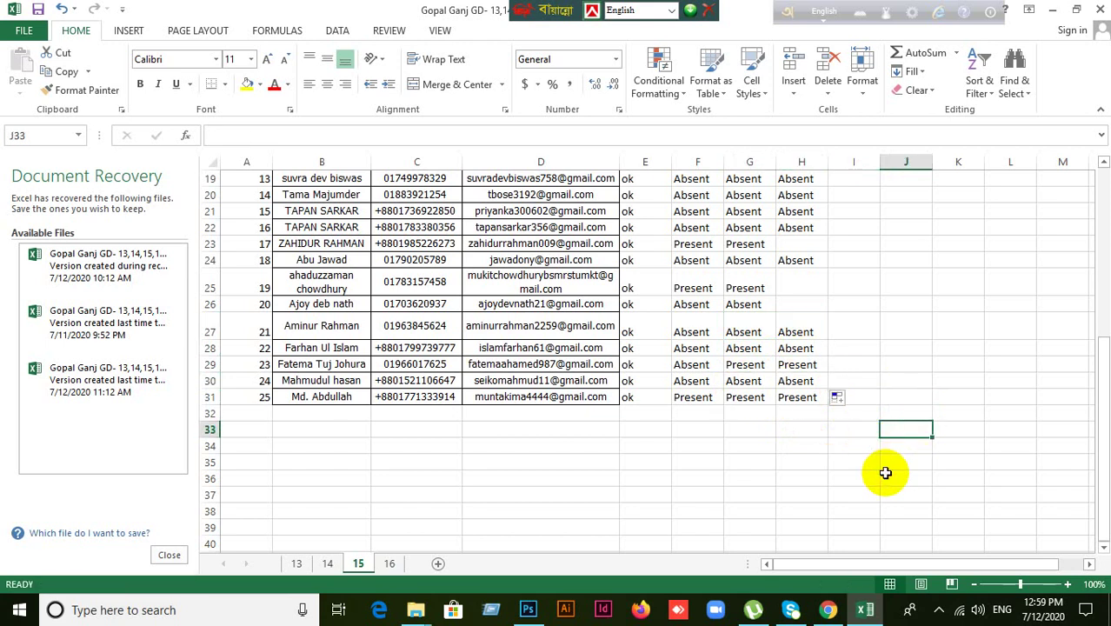
# Step: Switch to the Google Meet window to check who is still in the meeting, and return to the Excel attendance sheet
pyautogui.click(827, 609)
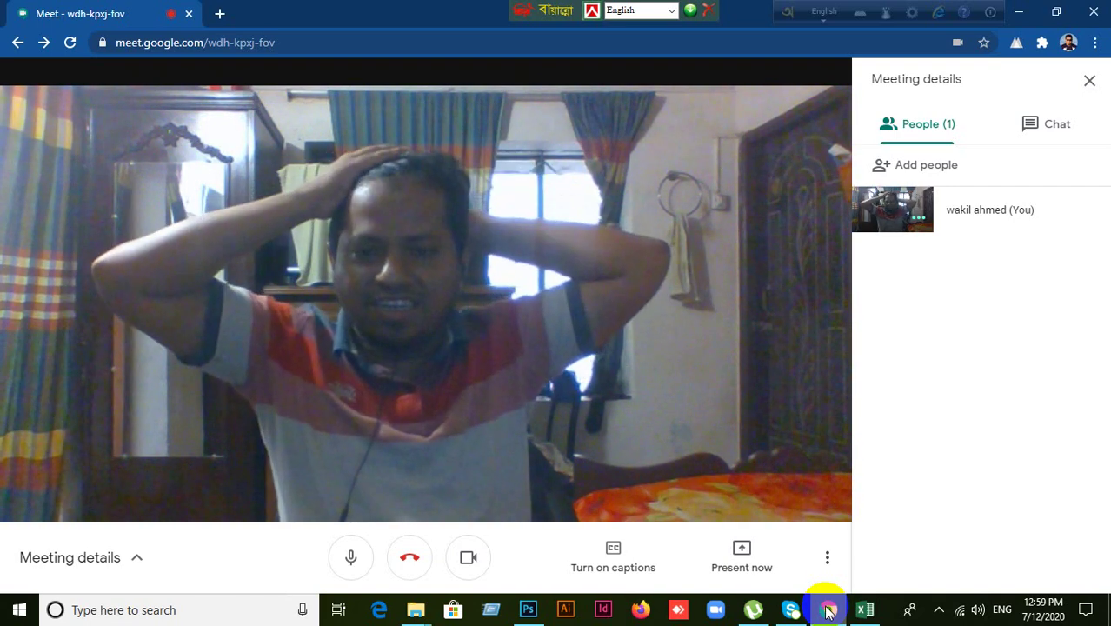
pyautogui.click(827, 611)
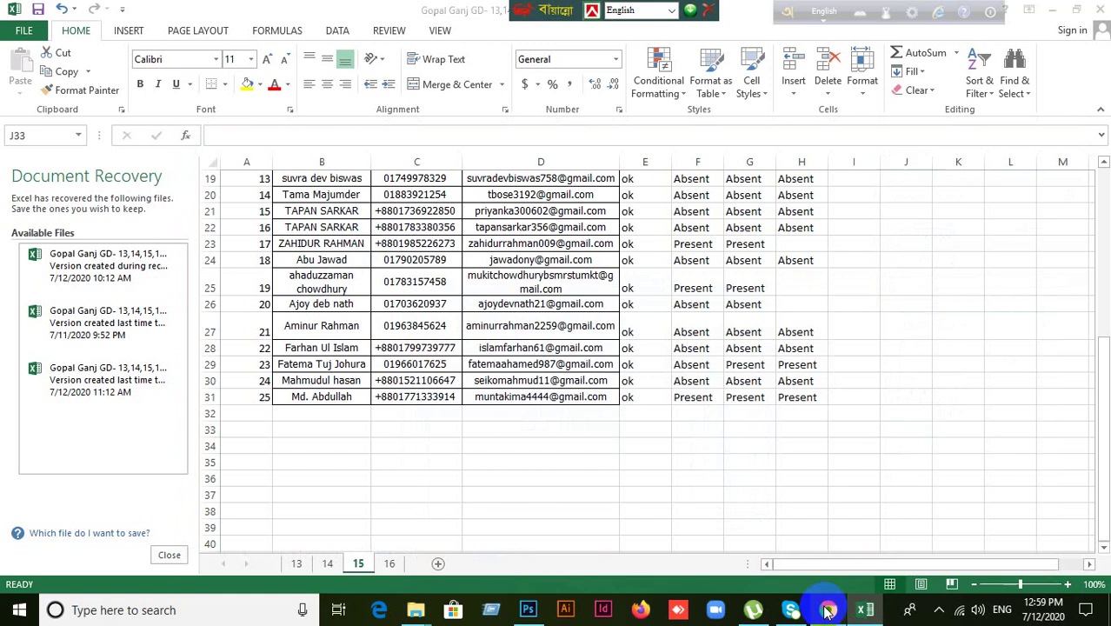
pyautogui.click(827, 609)
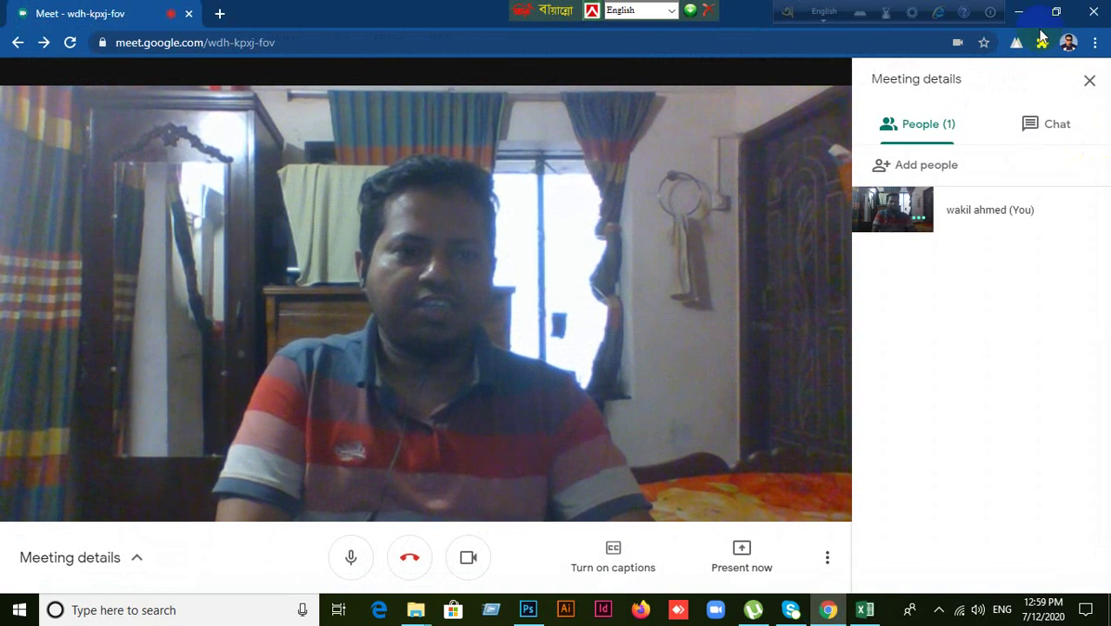
pyautogui.click(1018, 12)
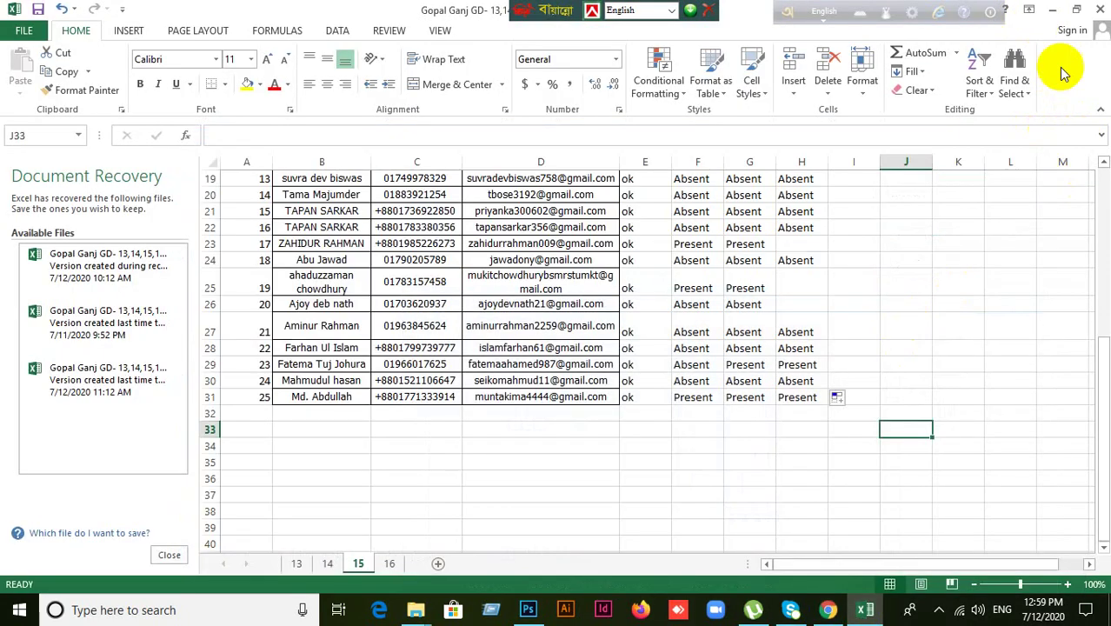
# Step: Minimize the Excel workbook and, after one more check of the Google Meet call, minimize Meet to the desktop
pyautogui.click(1052, 11)
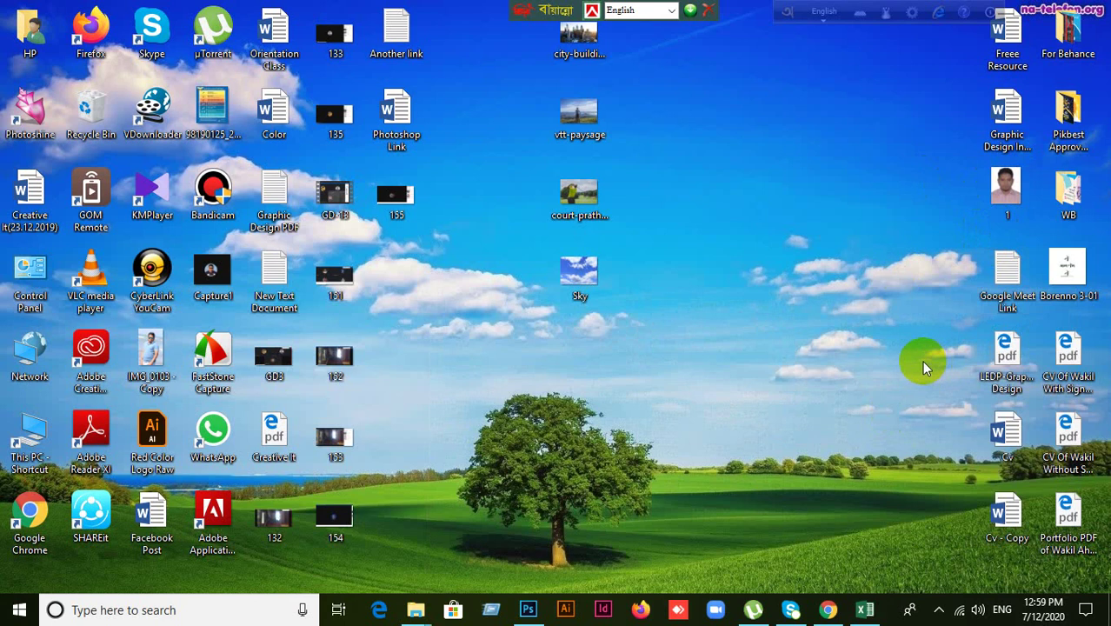
pyautogui.click(835, 609)
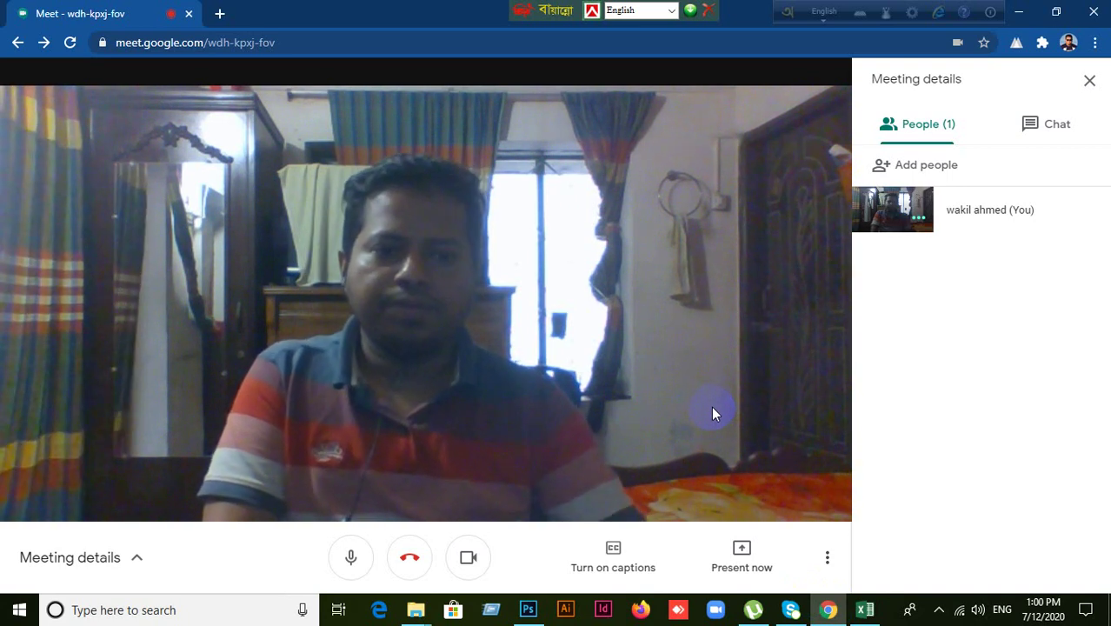
pyautogui.click(1018, 12)
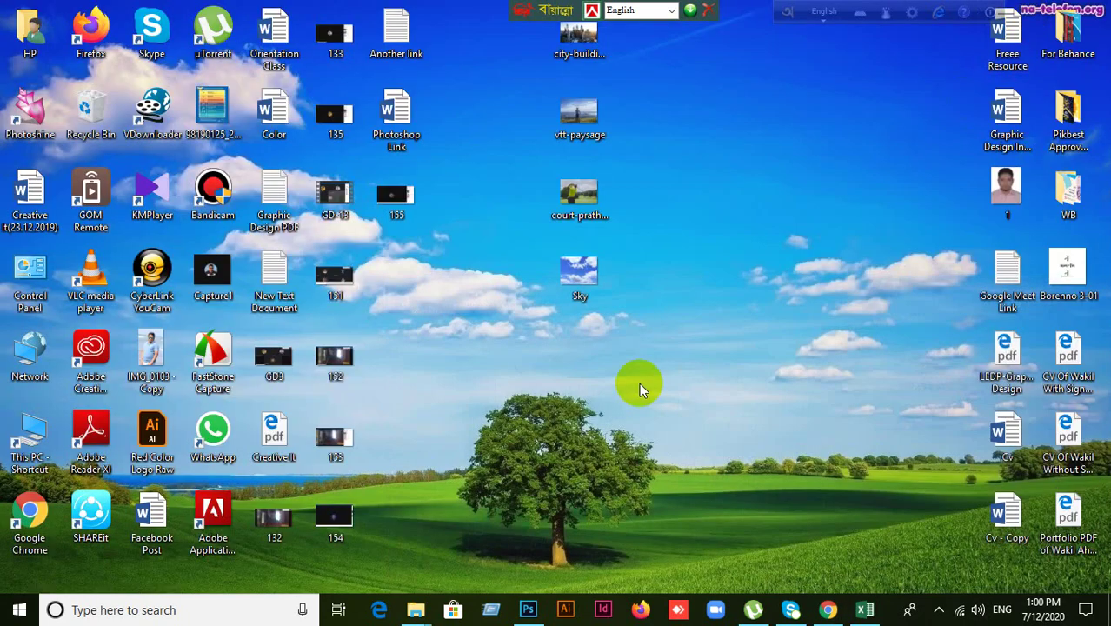